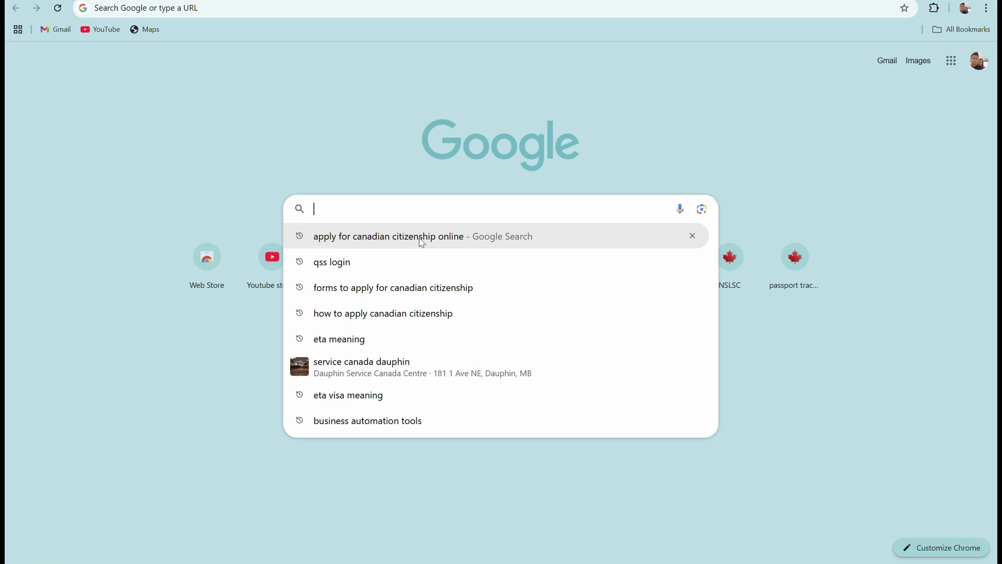
Search for applying for Canadian citizenship online and open the official Canada.ca application page.
left_click(421, 240)
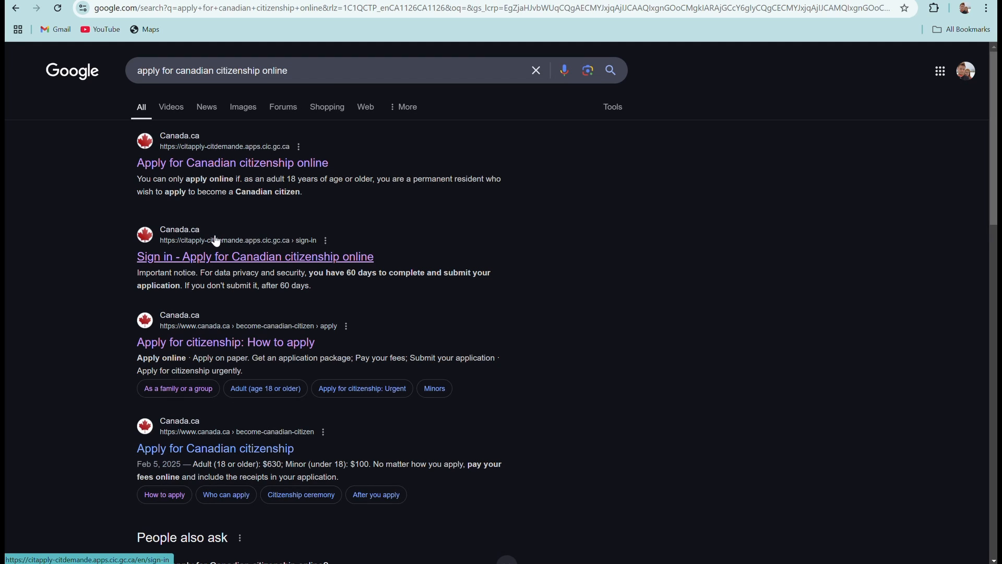
left_click(250, 164)
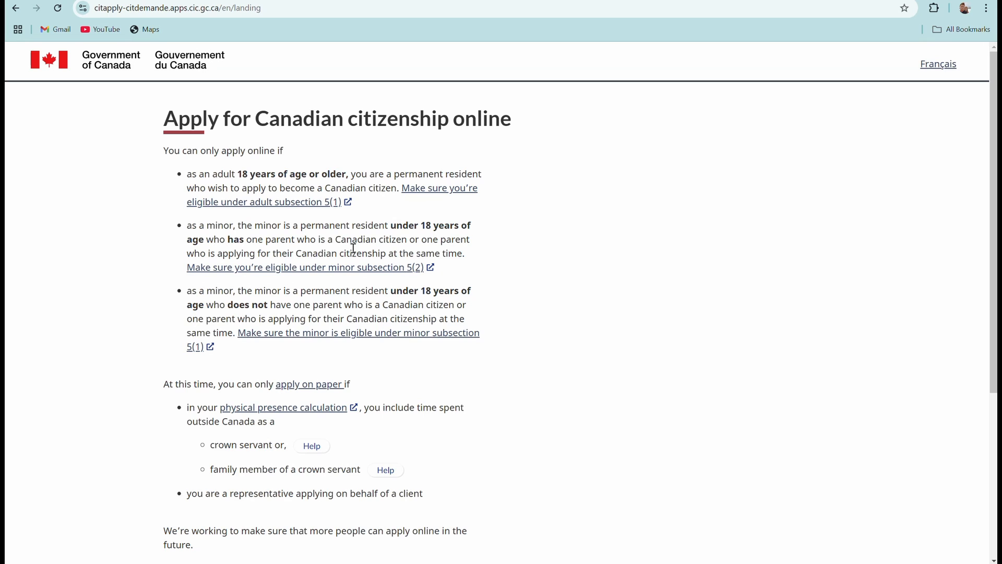
scroll(350, 252, "down", 2)
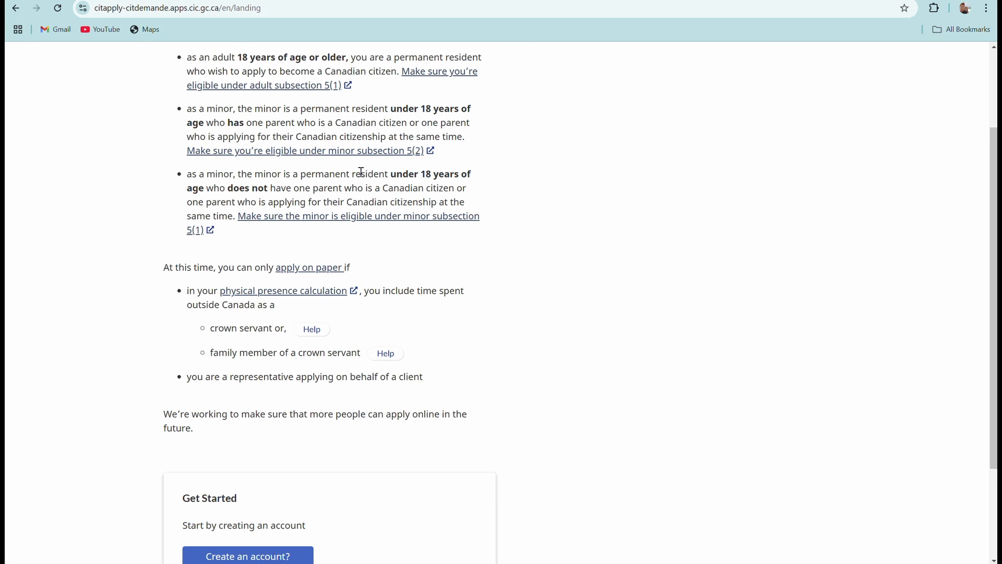
scroll(359, 167, "up", 3)
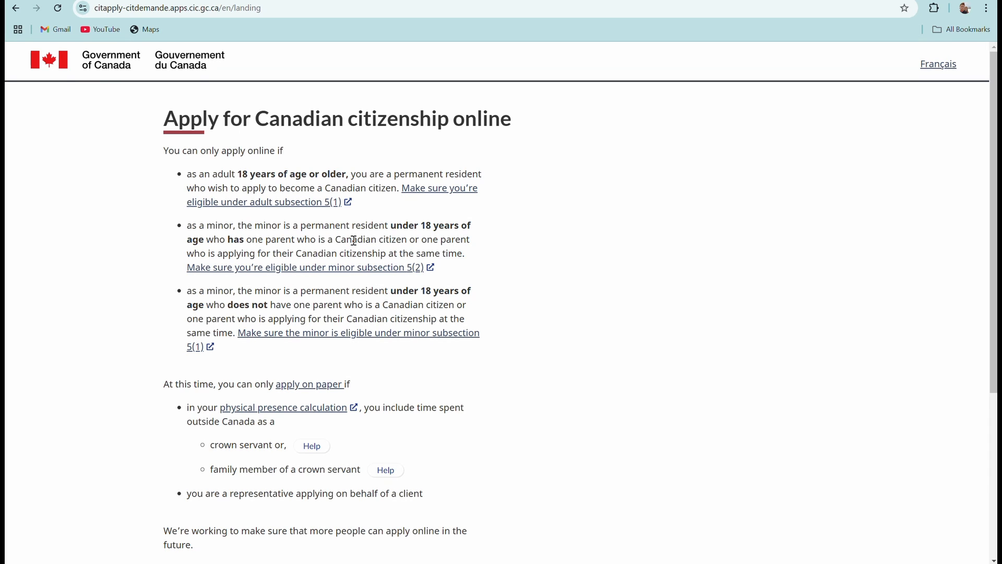
scroll(353, 240, "down", 4)
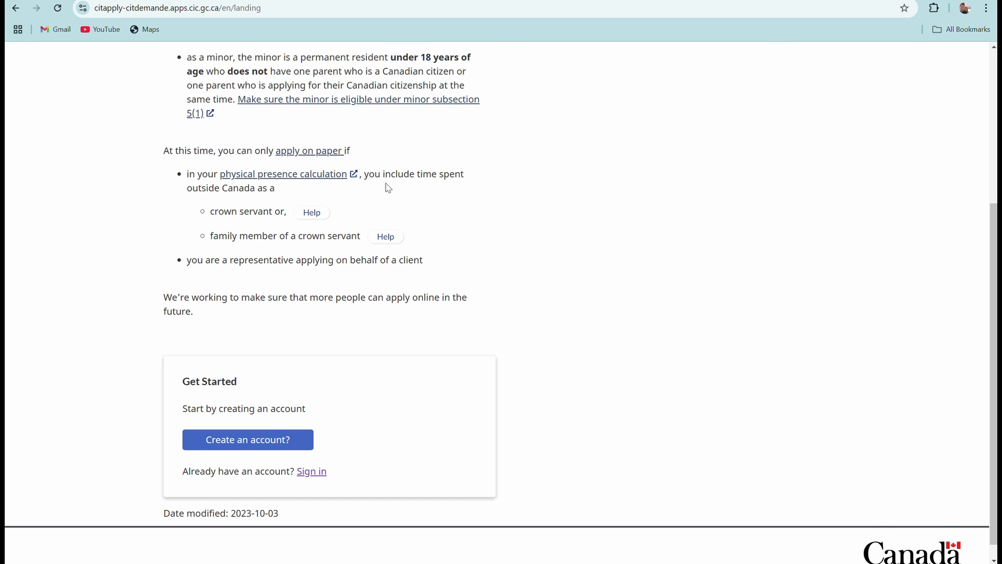
scroll(402, 209, "down", 1)
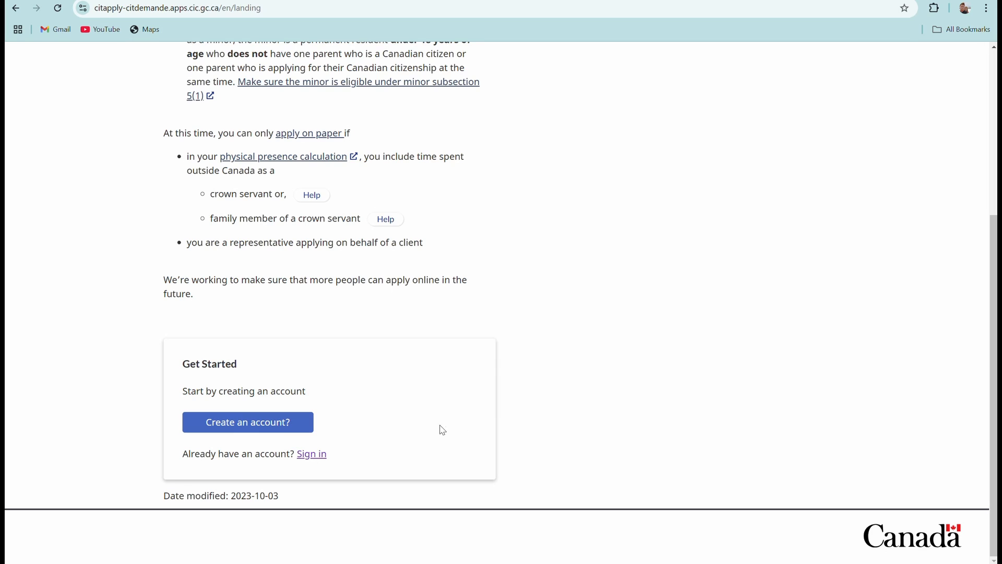
Begin creating a new account, accepting the terms and conditions.
left_click(272, 425)
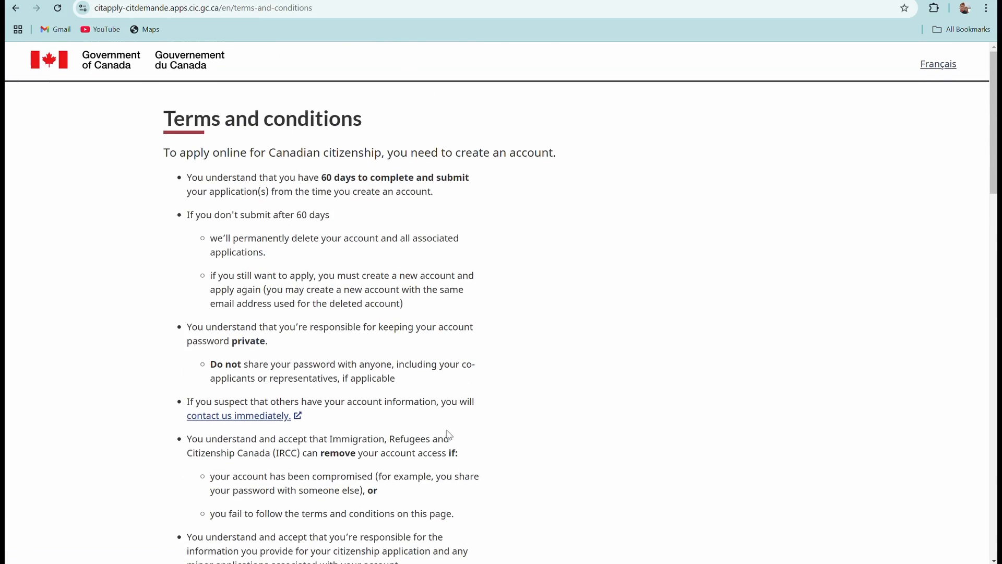
scroll(422, 426, "down", 6)
scroll(371, 374, "down", 20)
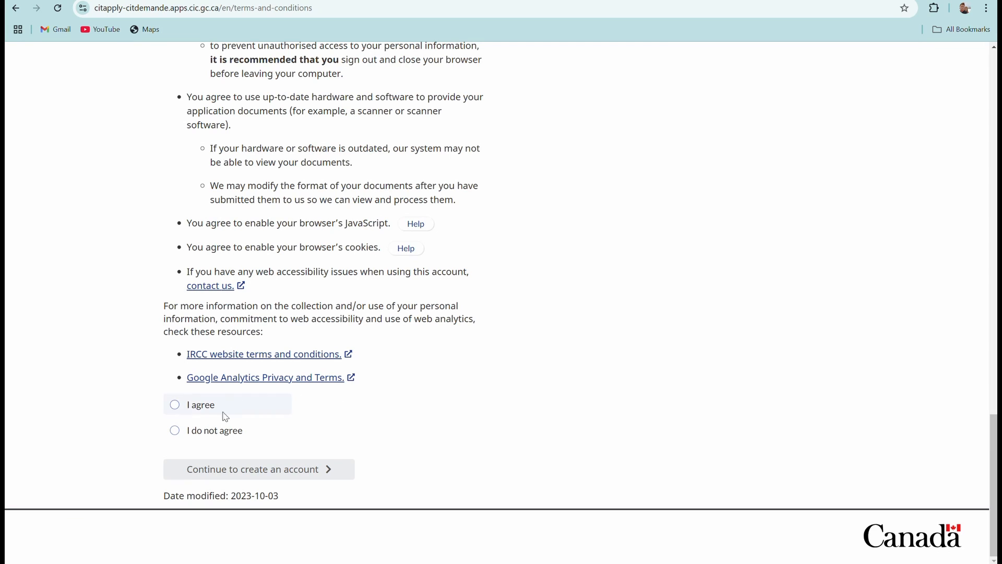
left_click(175, 406)
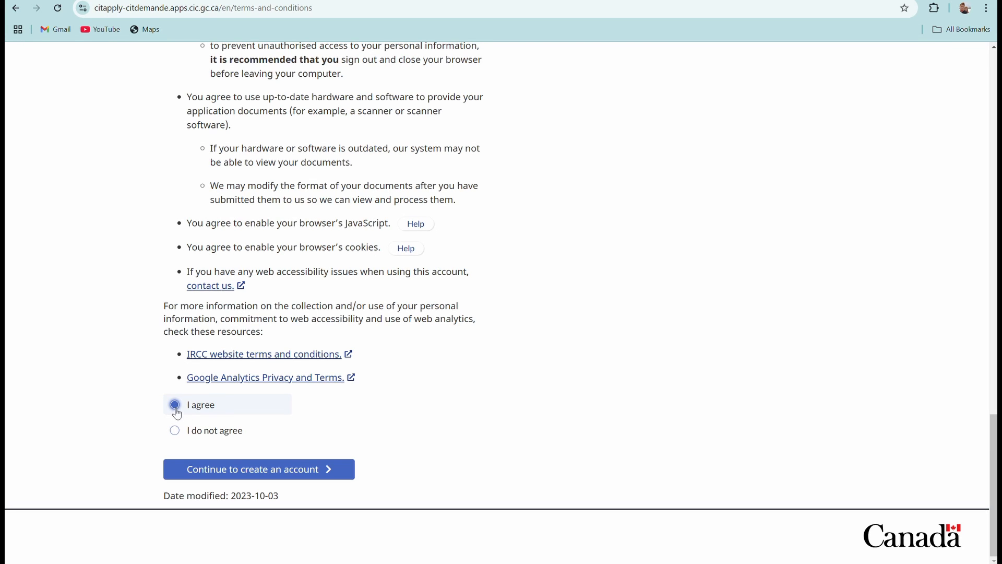
left_click(315, 470)
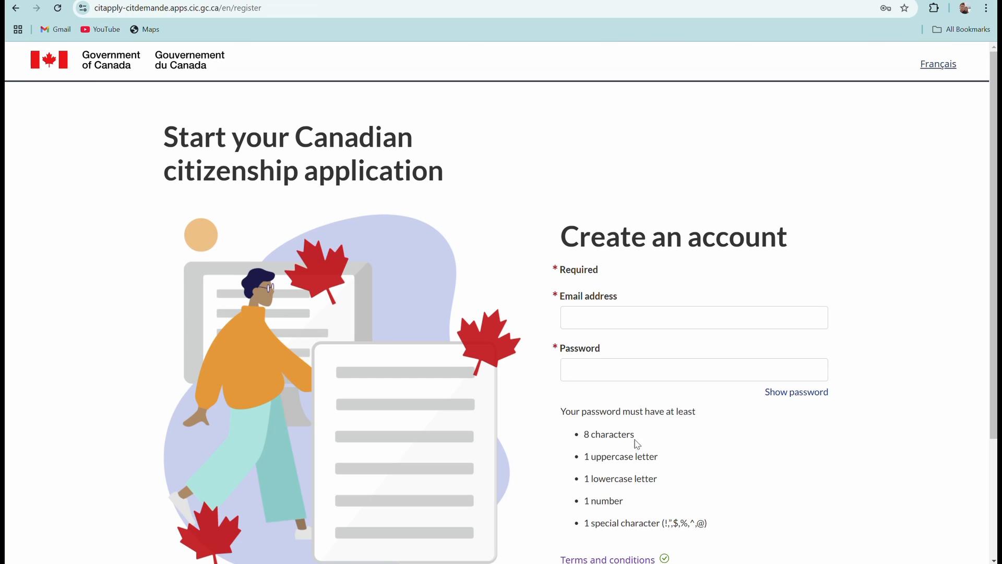
scroll(689, 370, "down", 2)
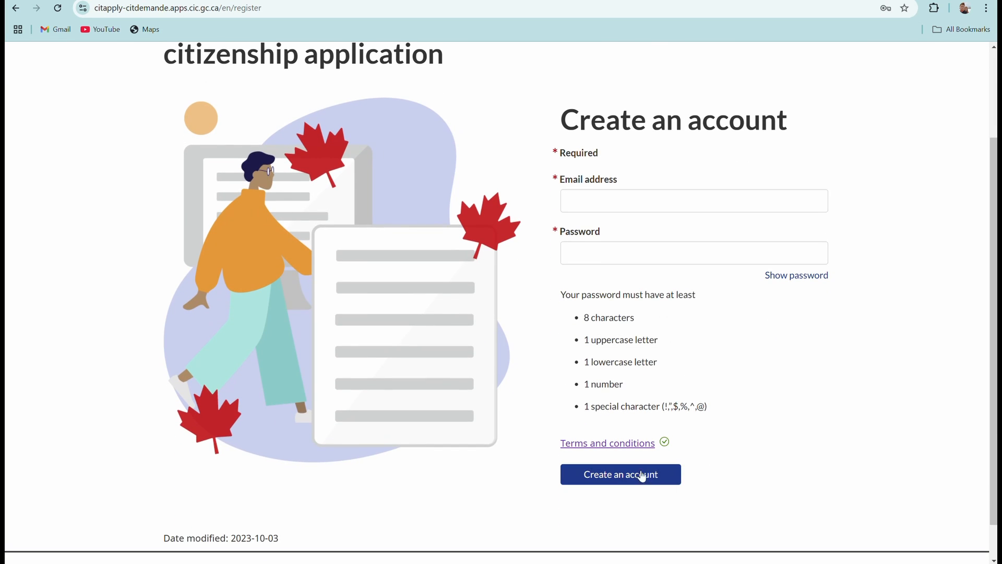
scroll(631, 476, "up", 2)
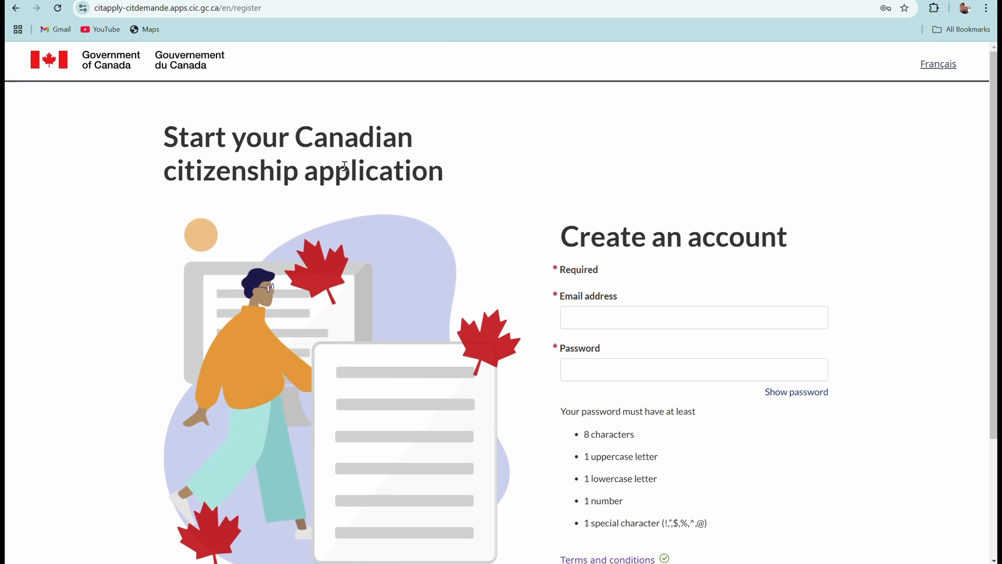
Go back to the landing page and sign in to the existing account instead.
left_click(16, 9)
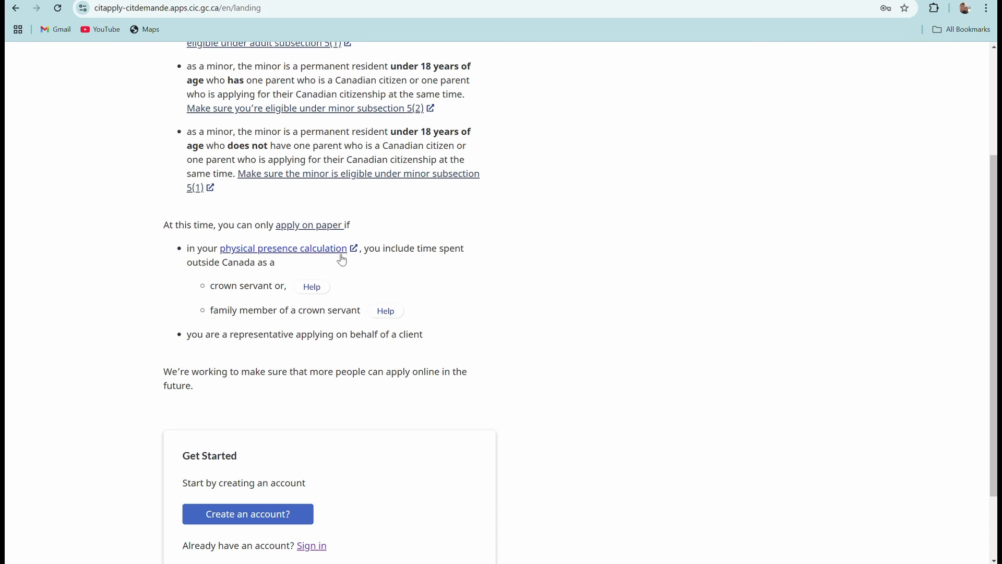
scroll(347, 330, "down", 2)
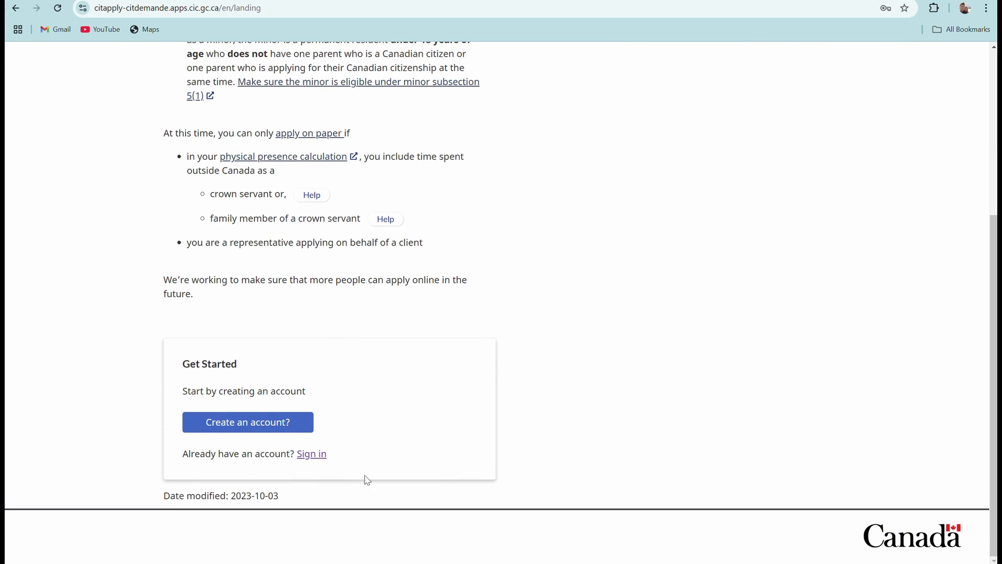
left_click(314, 455)
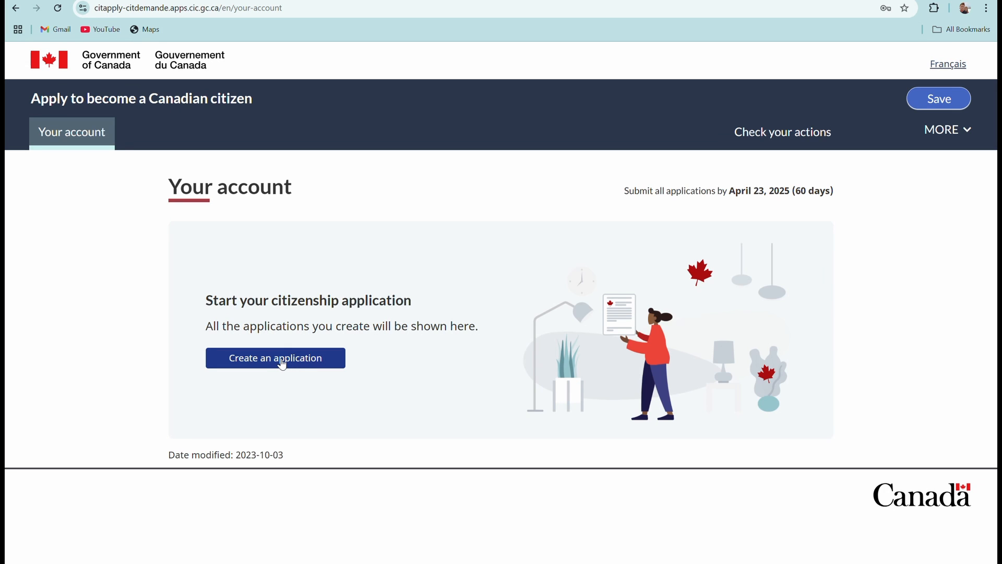
Create a new application and choose the Adult (18 years and over) 5(1) application type.
left_click(282, 364)
scroll(282, 362, "down", 2)
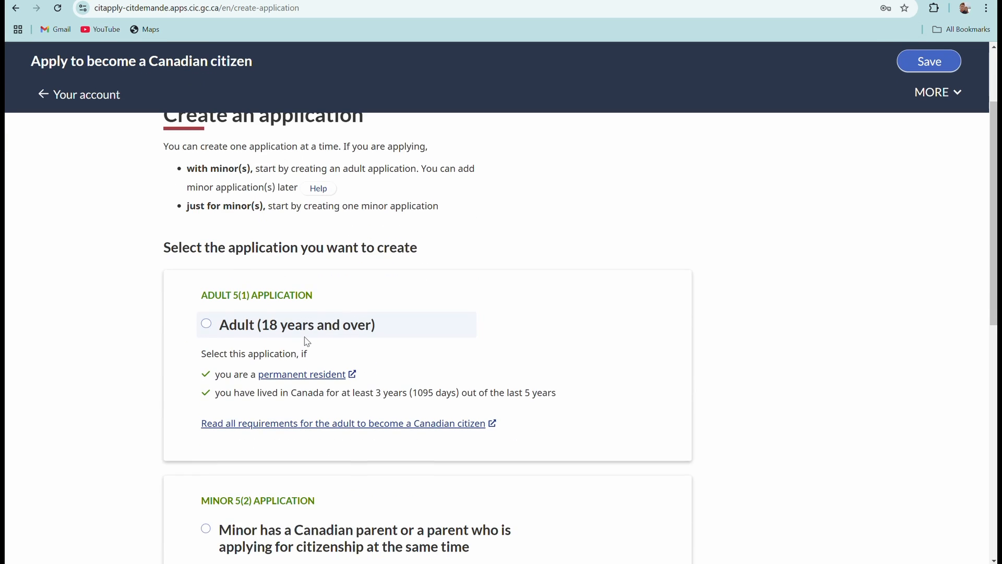
scroll(307, 339, "up", 1)
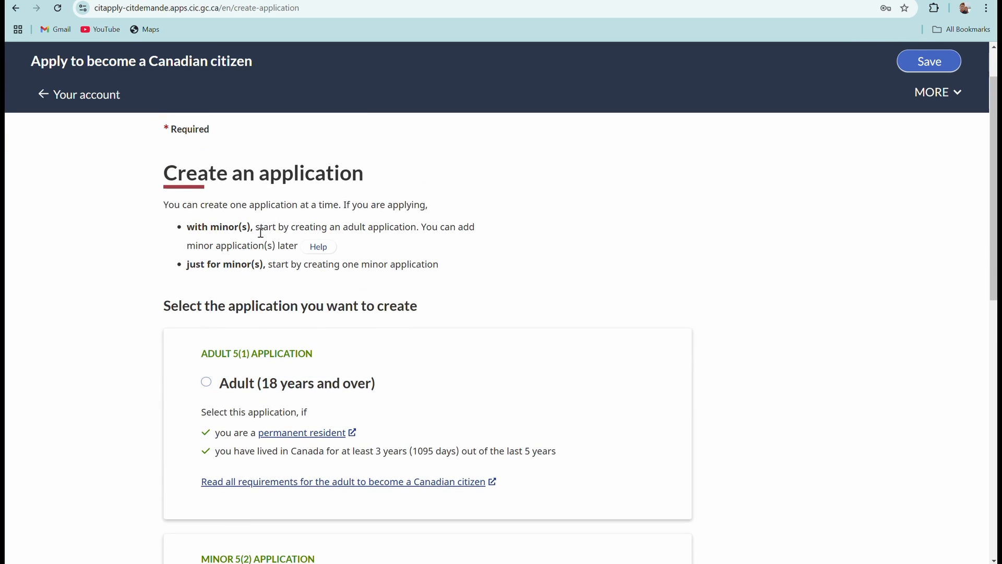
scroll(368, 308, "down", 1)
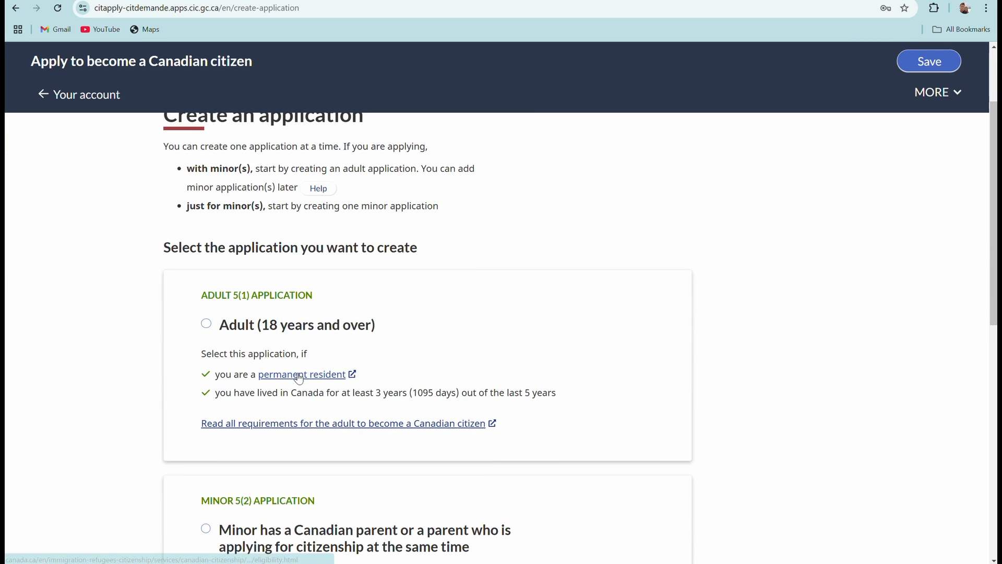
scroll(387, 315, "down", 4)
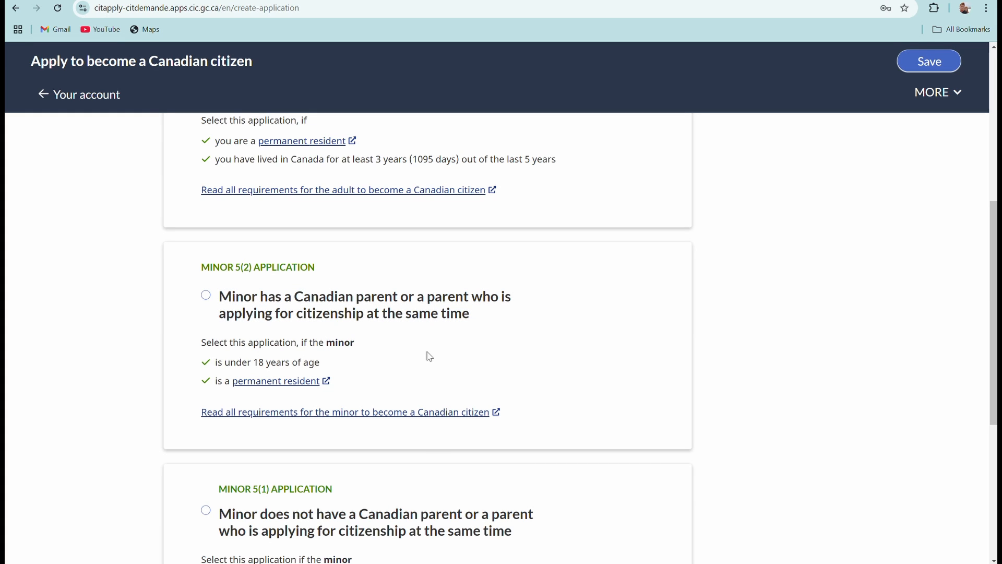
scroll(429, 356, "up", 3)
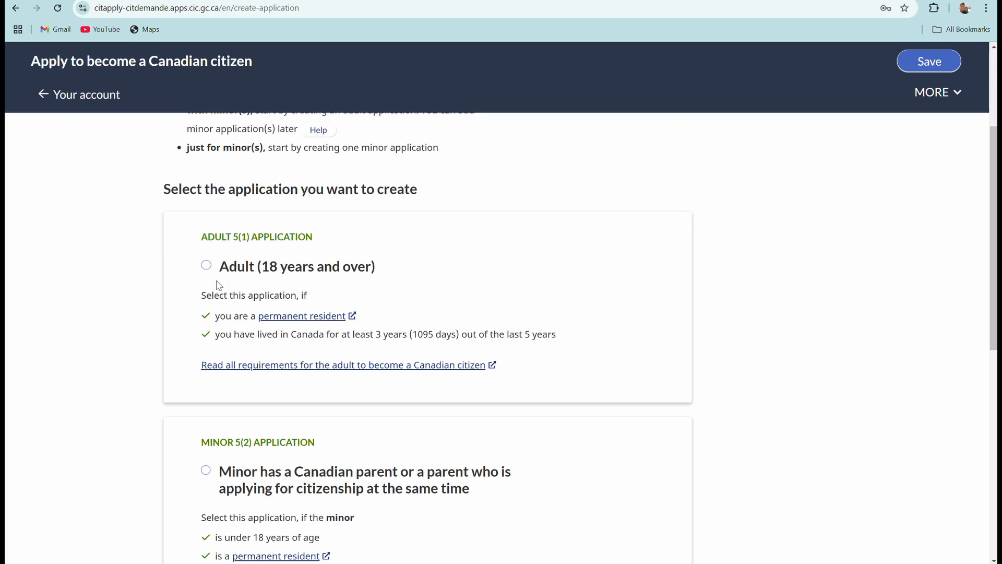
left_click(206, 266)
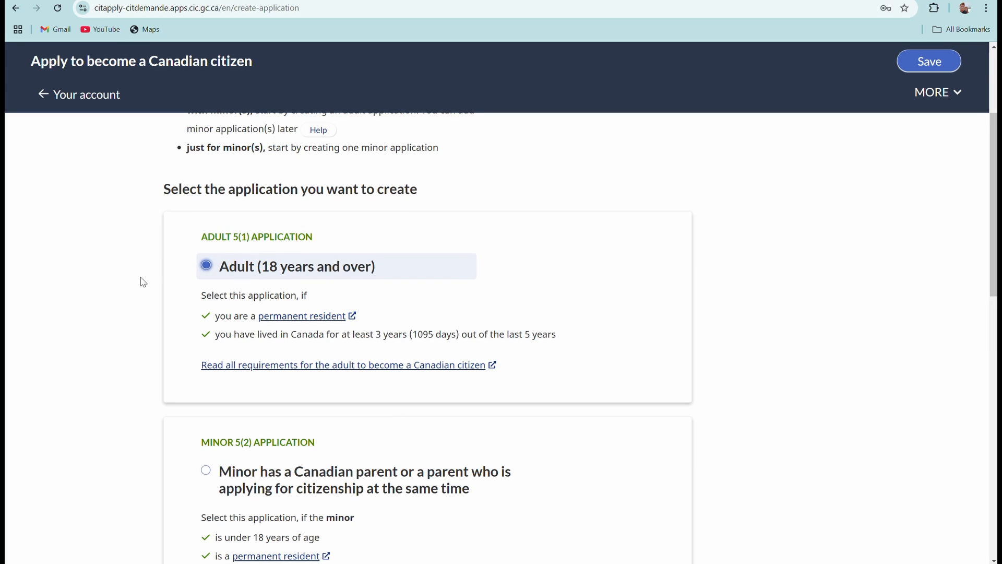
scroll(344, 329, "down", 3)
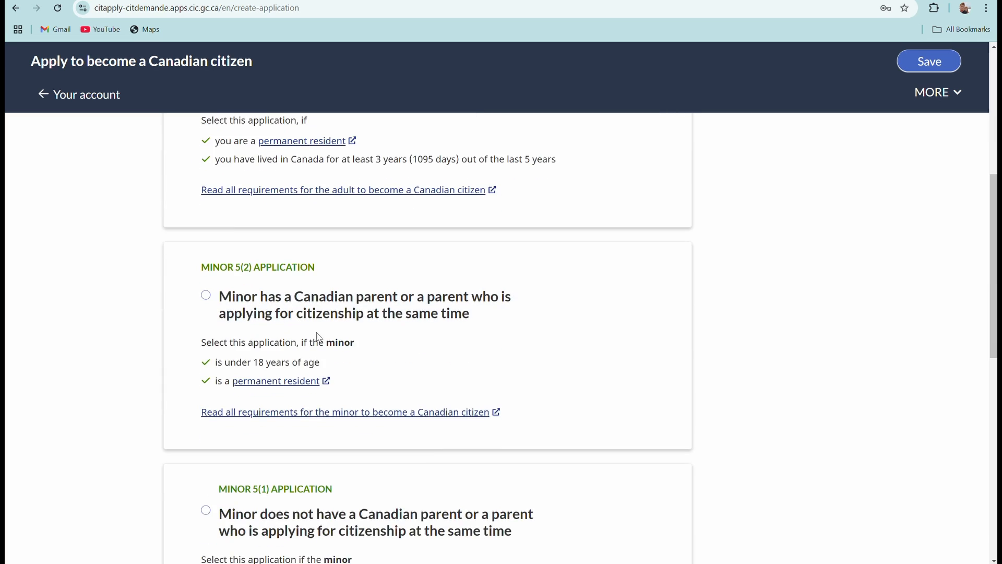
scroll(311, 279, "up", 1)
scroll(334, 287, "down", 3)
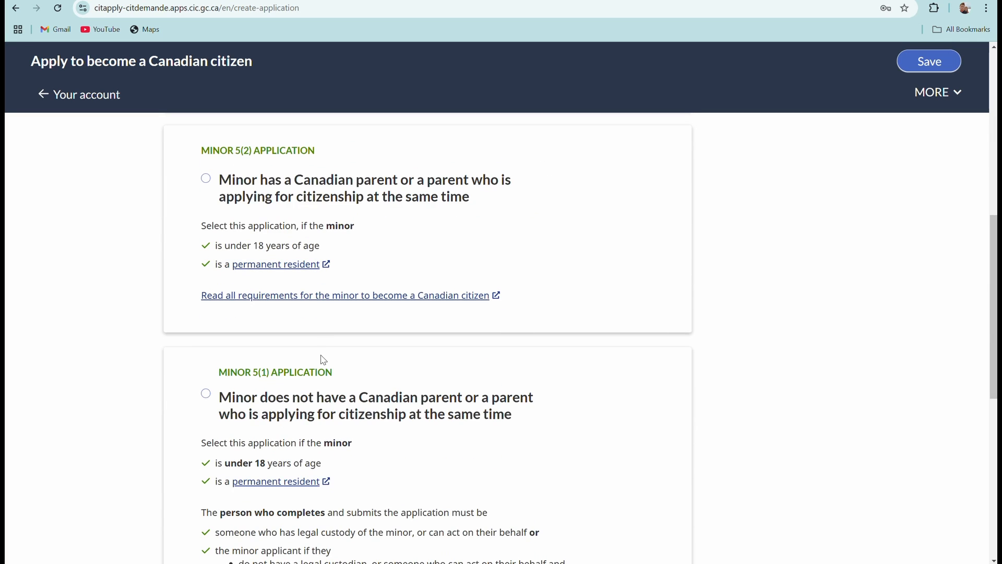
scroll(320, 354, "down", 5)
Enter the applicant's family name and given name.
left_click(186, 333)
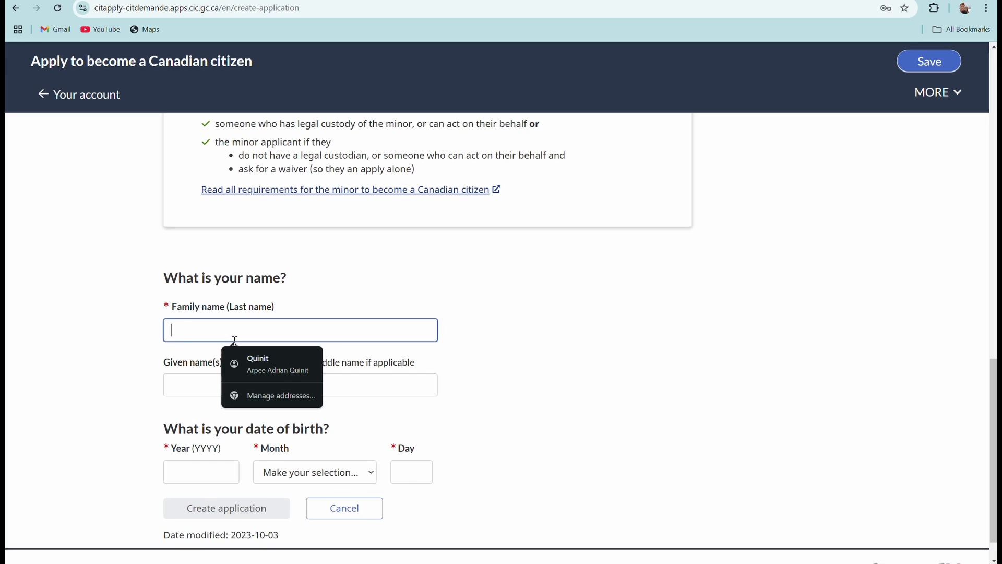
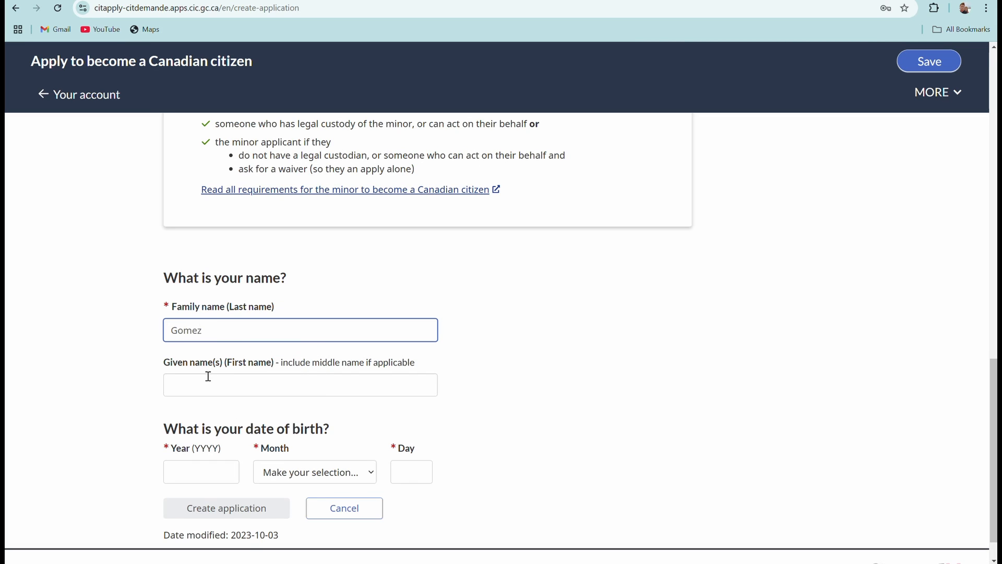
left_click(205, 383)
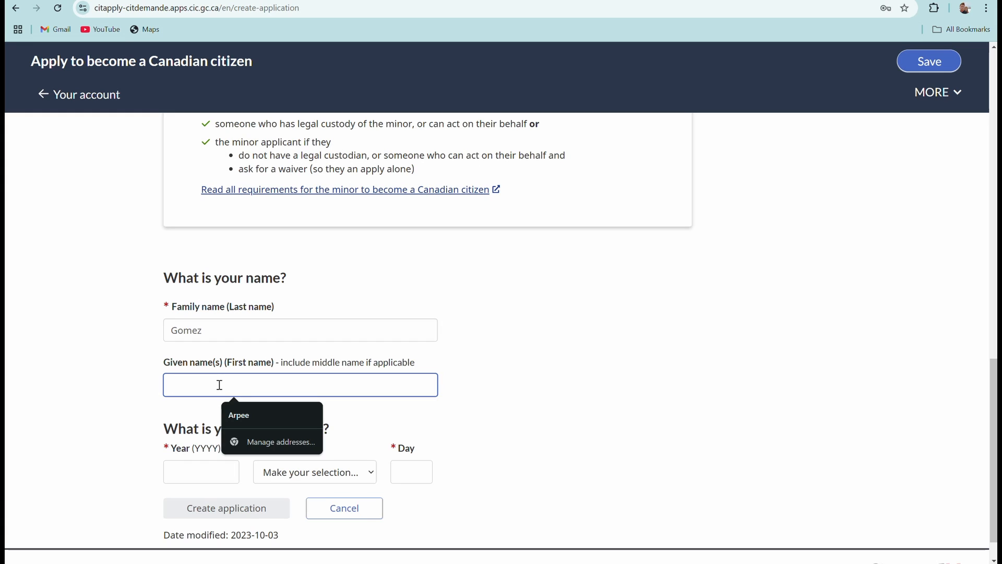
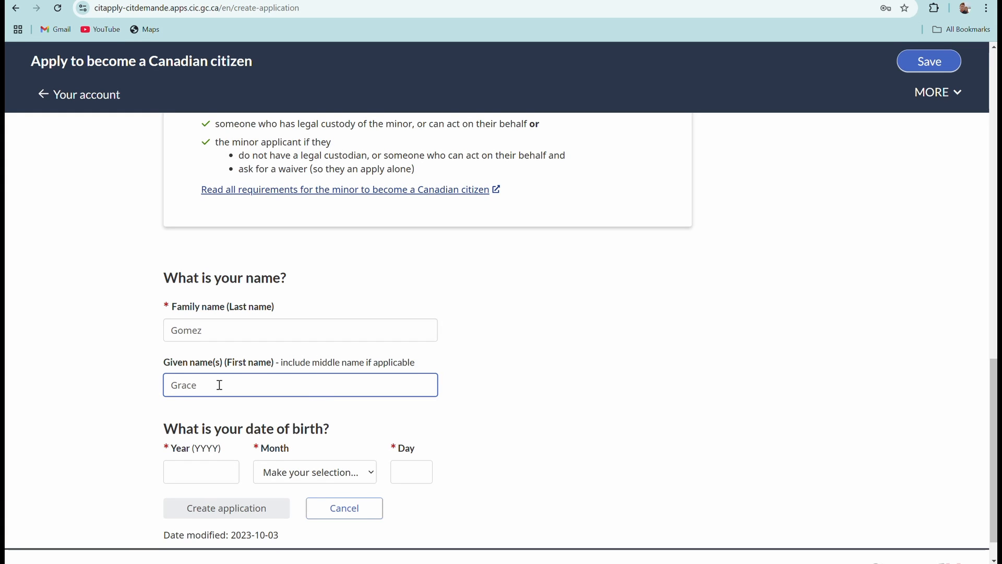
scroll(292, 447, "down", 1)
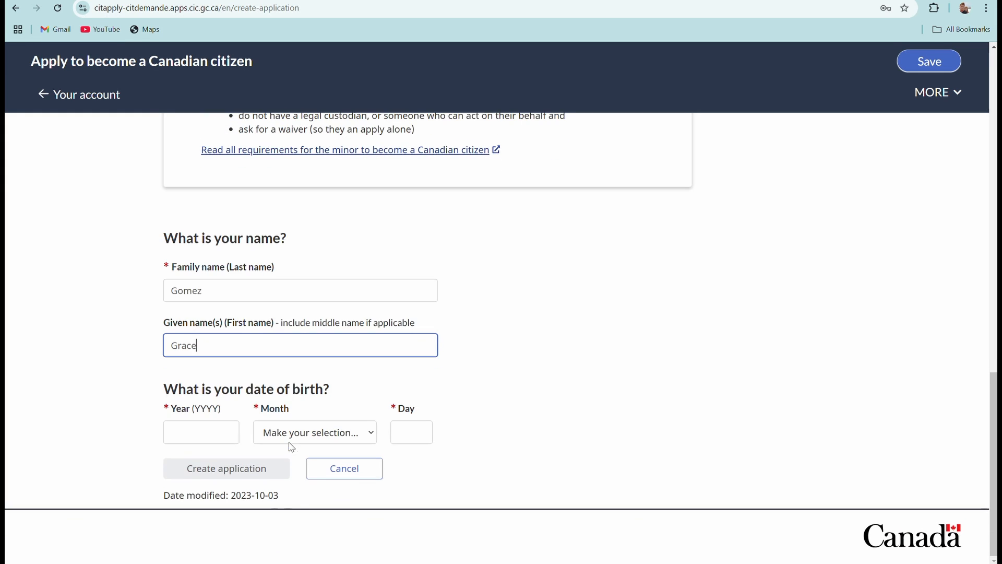
Enter birth date January 1, 1987 and create the application.
left_click(185, 440)
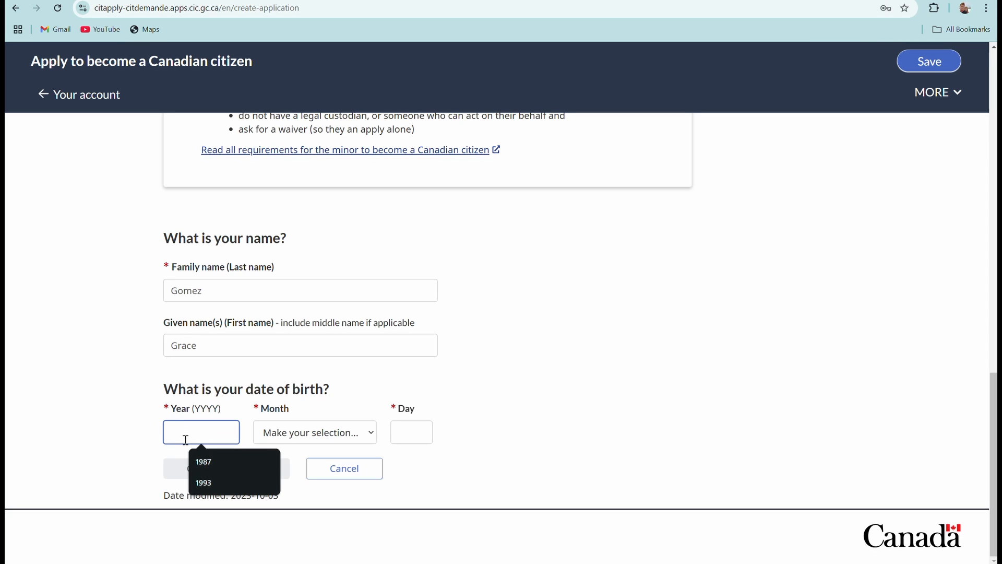
type("1987")
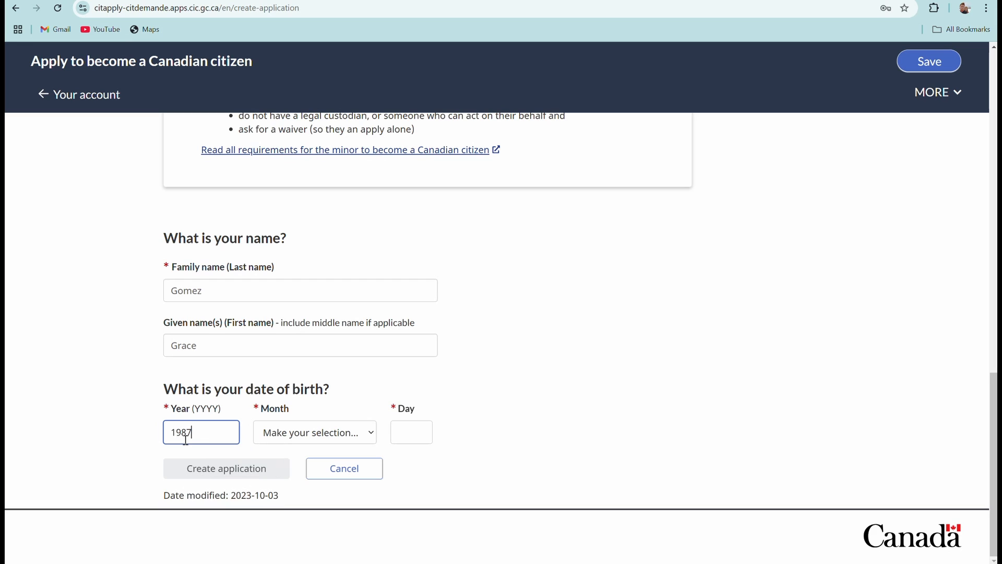
left_click(368, 430)
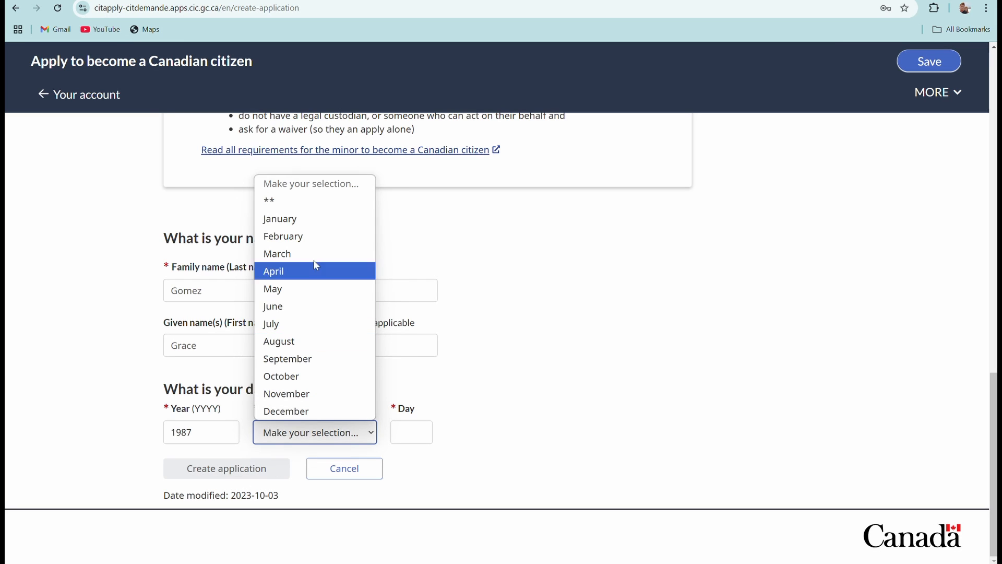
left_click(325, 220)
left_click(411, 436)
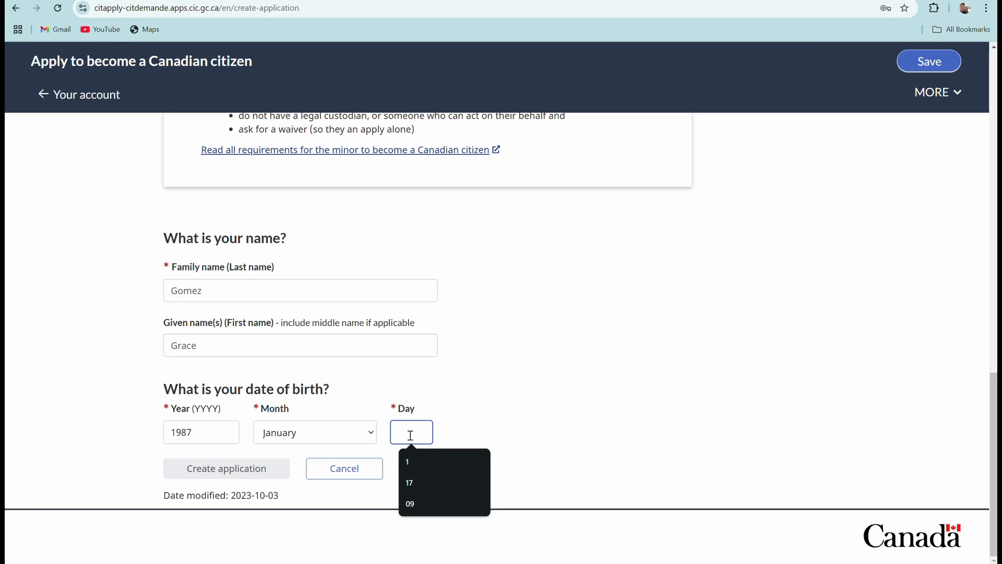
left_click(422, 461)
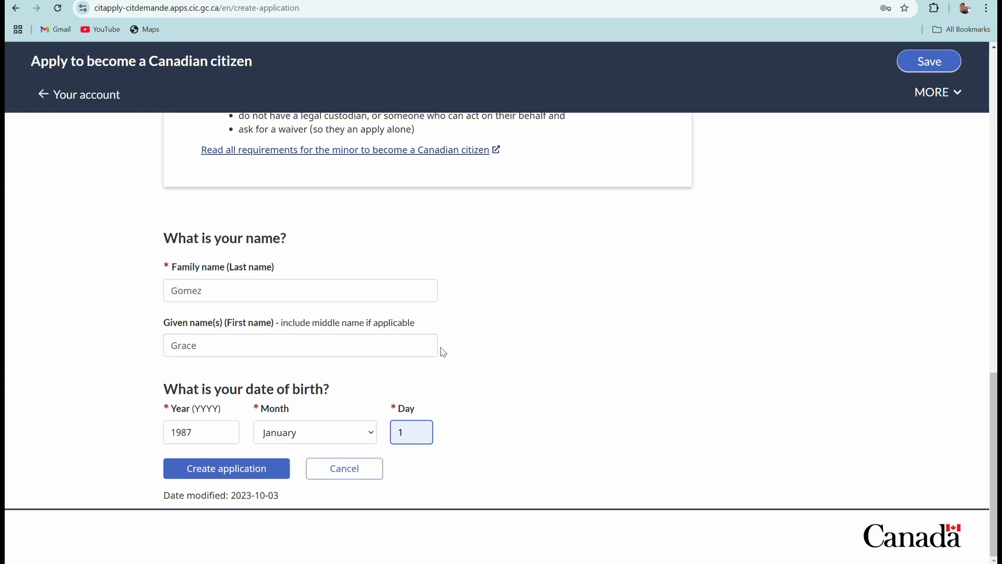
left_click(242, 474)
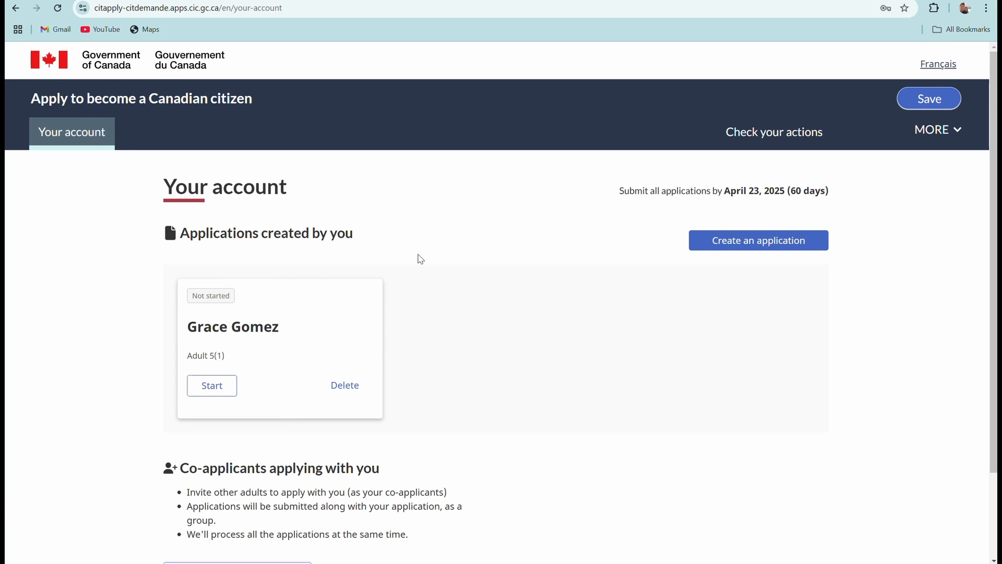
scroll(417, 269, "down", 2)
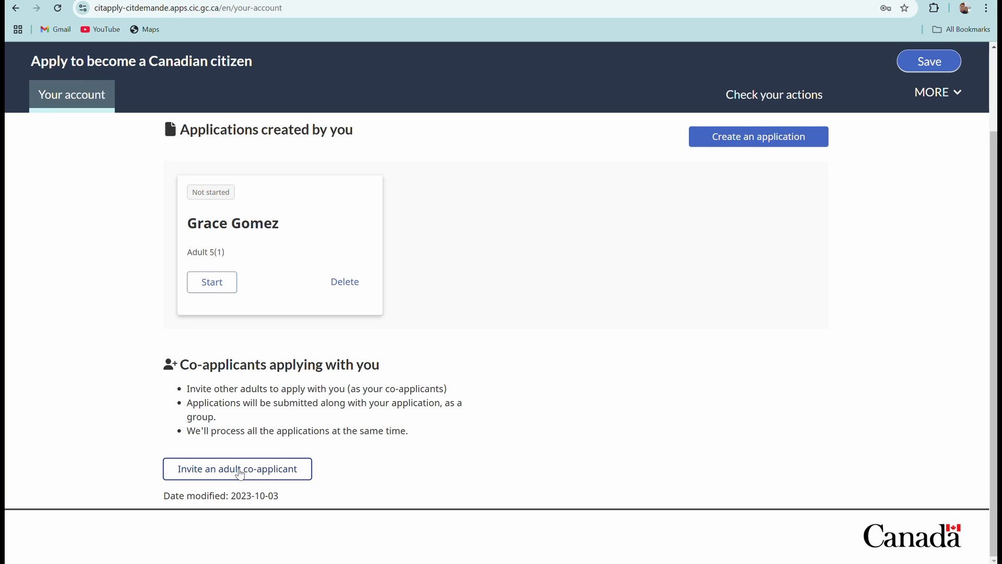
Open the invite-an-adult-co-applicant form and look through its fields without choosing a security question.
left_click(239, 472)
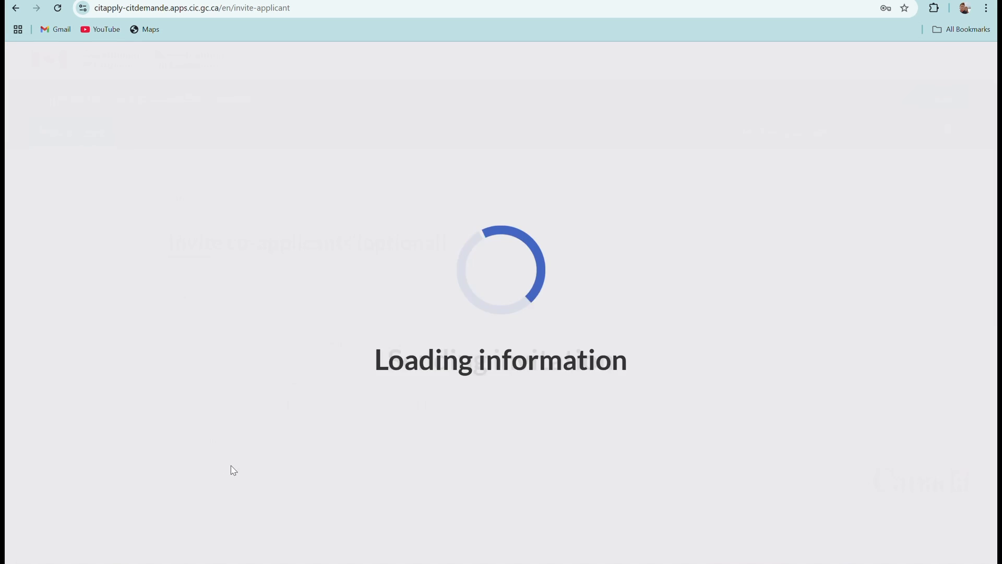
scroll(251, 436, "down", 2)
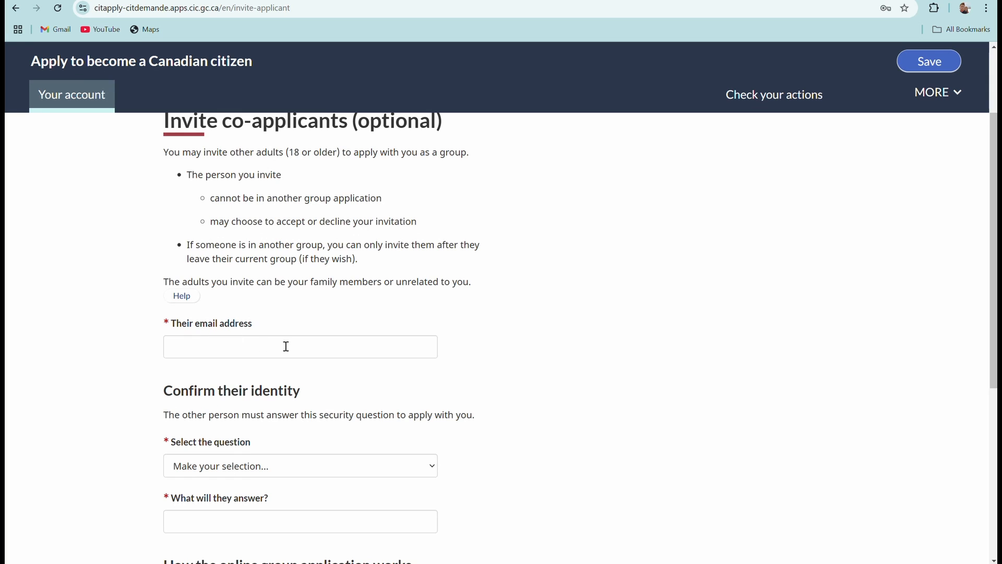
scroll(513, 445, "down", 1)
scroll(512, 445, "down", 1)
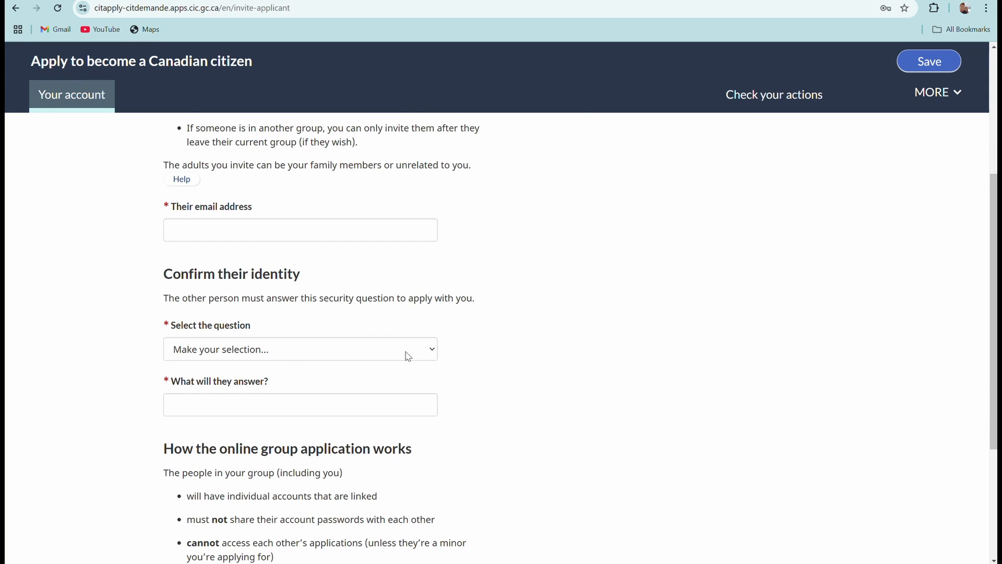
left_click(431, 350)
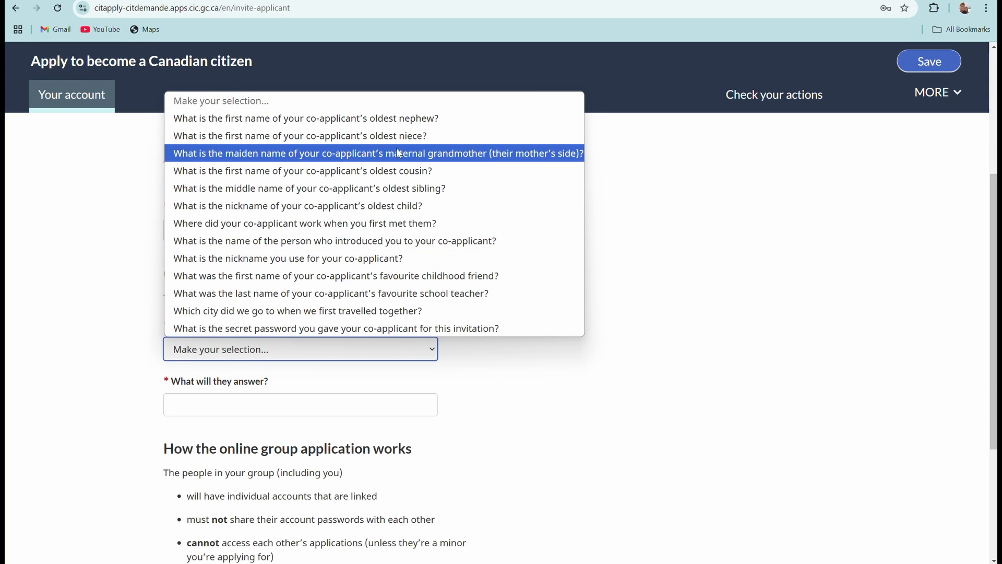
left_click(731, 270)
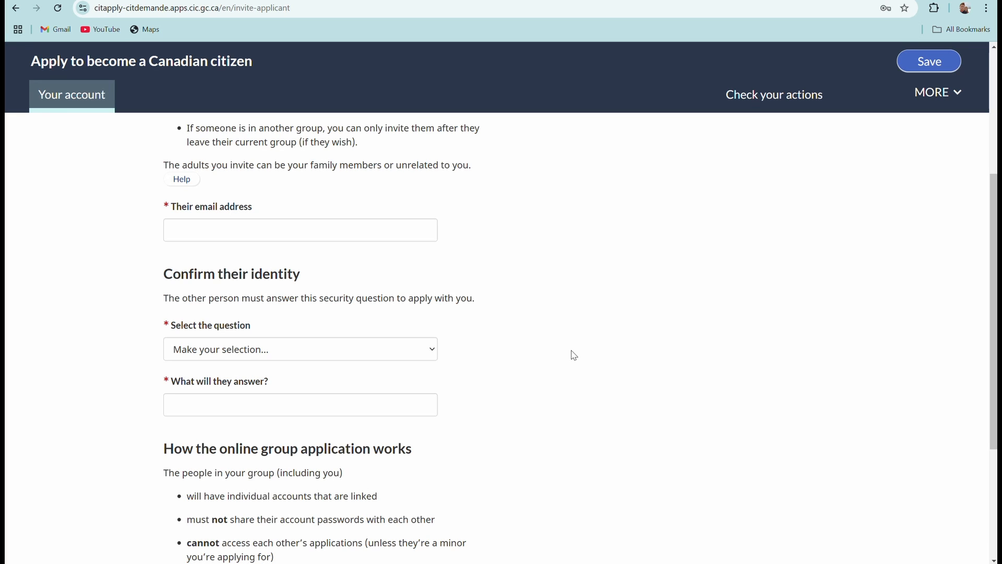
scroll(531, 447, "down", 4)
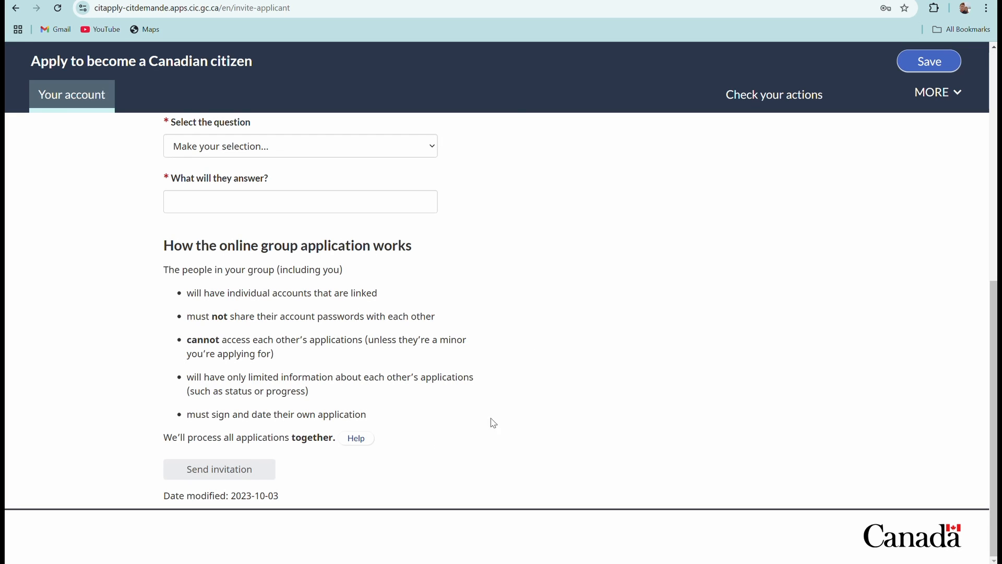
scroll(274, 357, "up", 2)
scroll(274, 357, "up", 2)
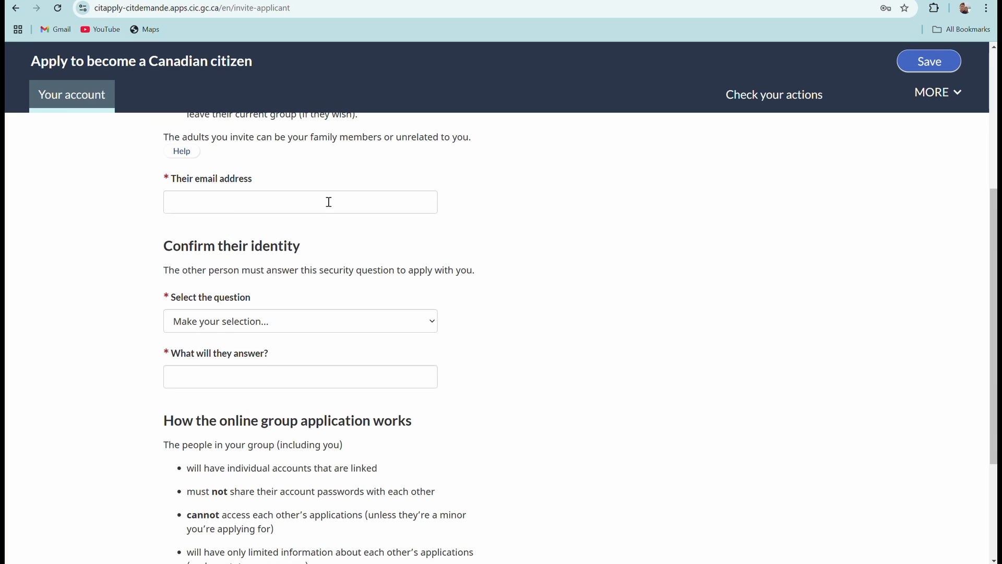
scroll(138, 205, "down", 3)
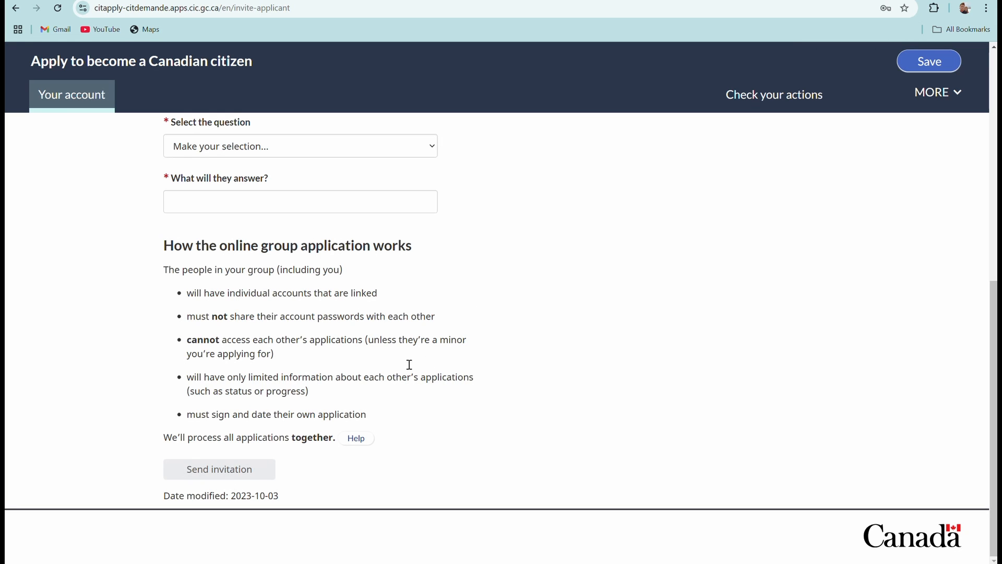
Return to Your account and start the new application at its Personal info page.
left_click(71, 107)
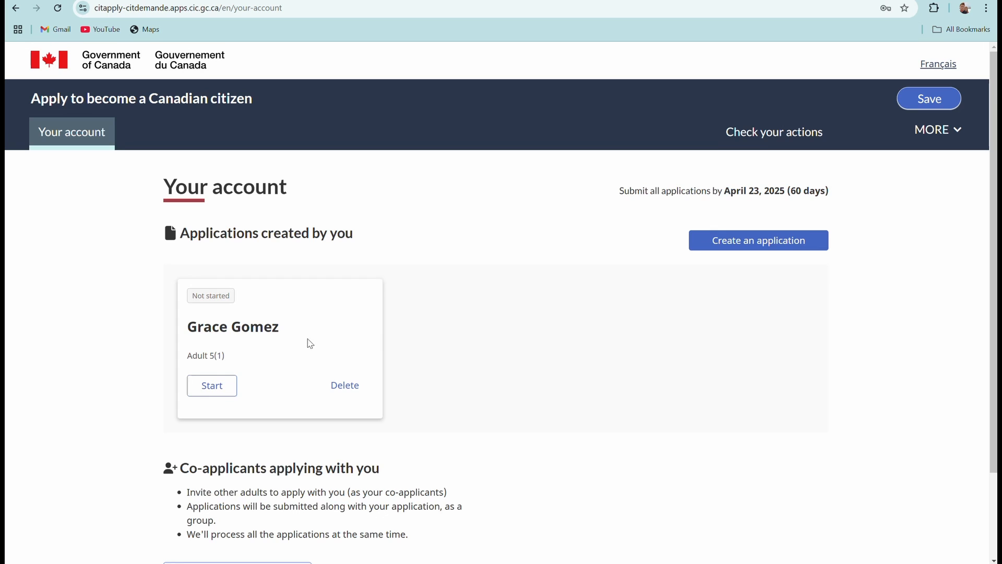
scroll(309, 342, "down", 3)
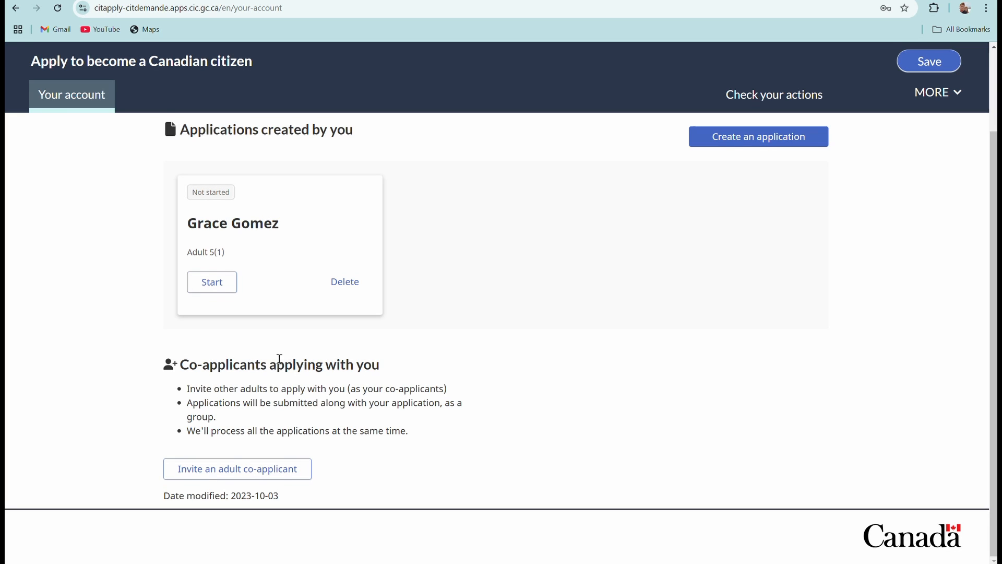
scroll(213, 346, "up", 2)
left_click(214, 370)
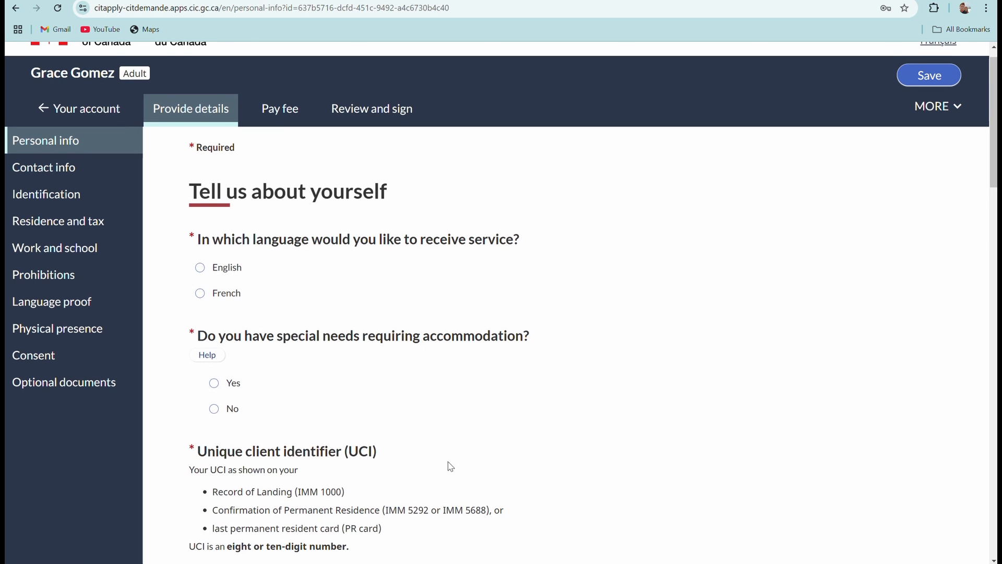
scroll(450, 466, "down", 5)
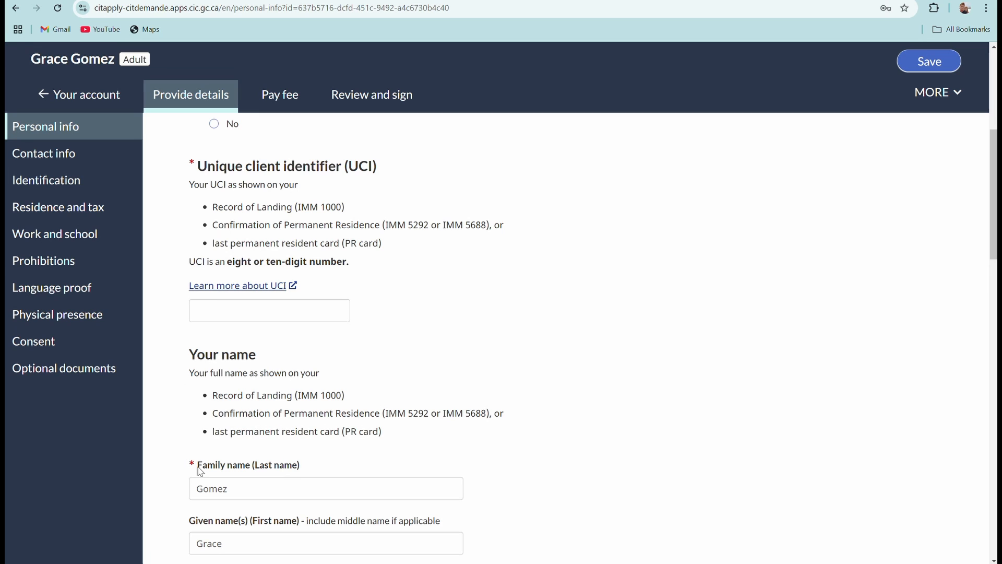
scroll(374, 375, "up", 4)
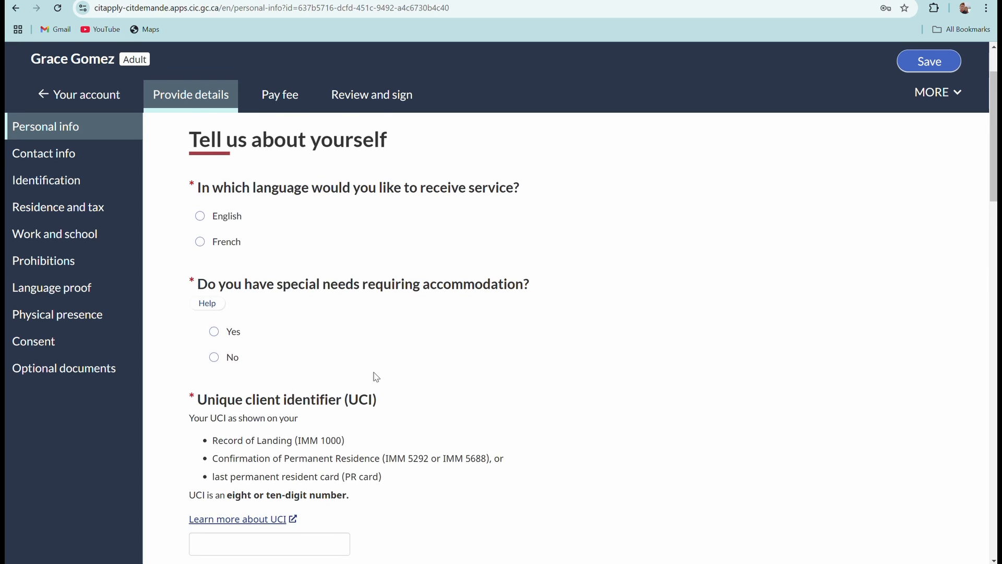
scroll(376, 376, "up", 2)
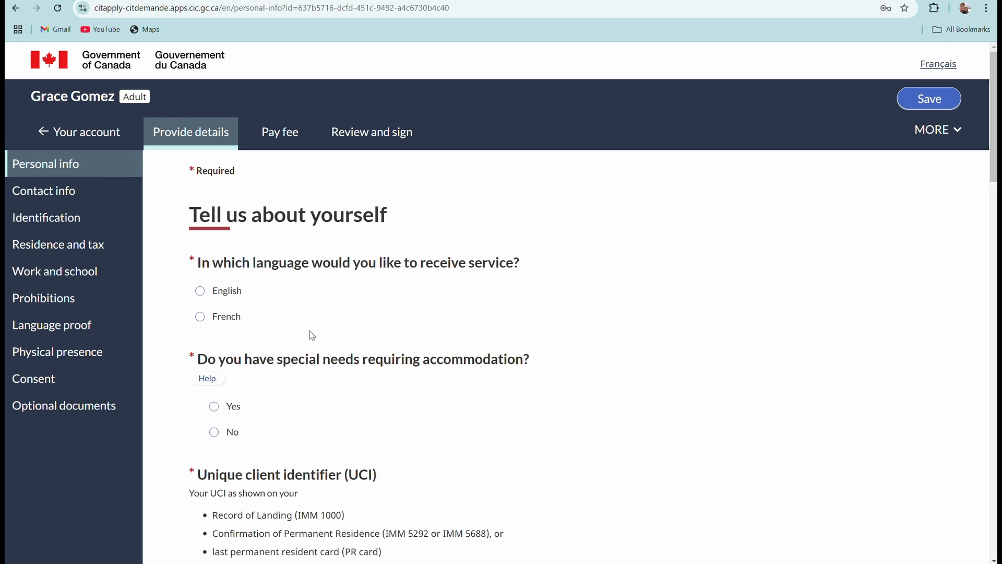
Set the service language to English and answer No to special accommodation needs.
scroll(308, 344, "down", 5)
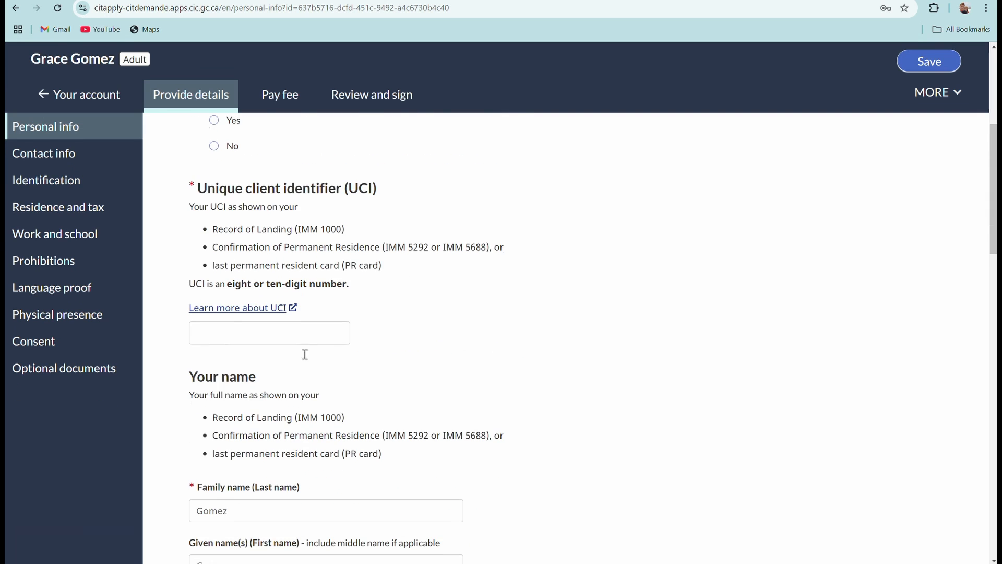
scroll(306, 354, "up", 5)
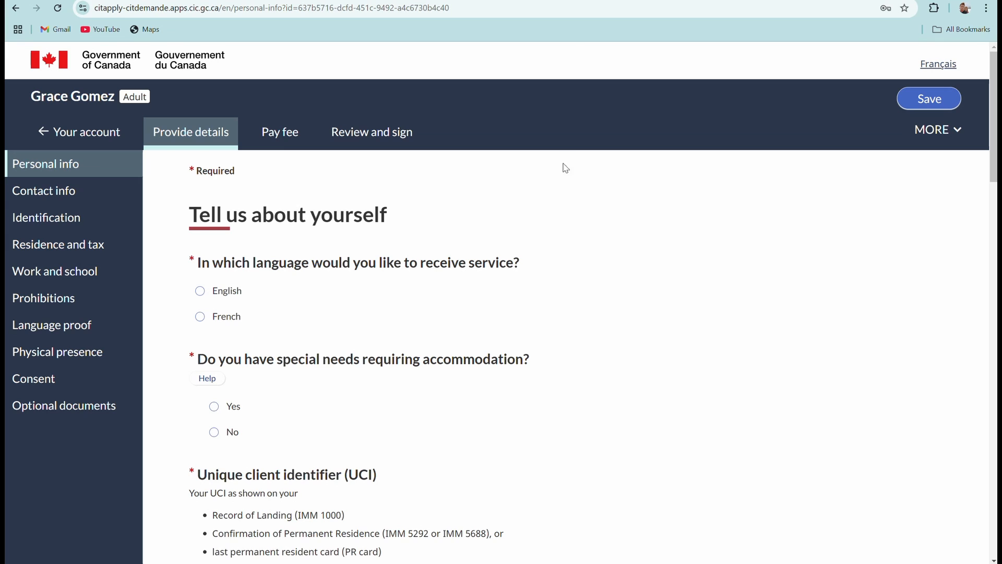
scroll(554, 128, "down", 2)
scroll(554, 129, "up", 2)
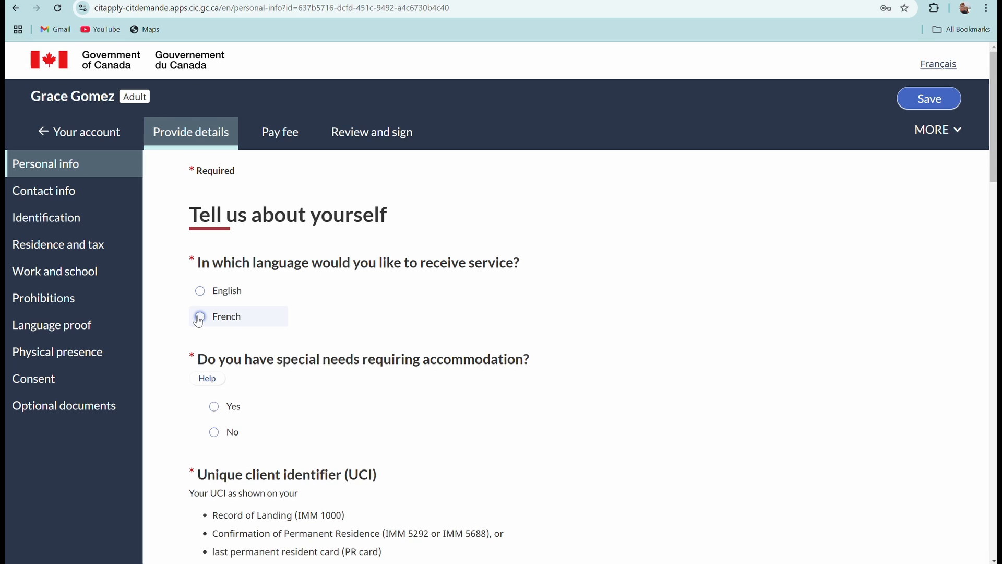
left_click(200, 291)
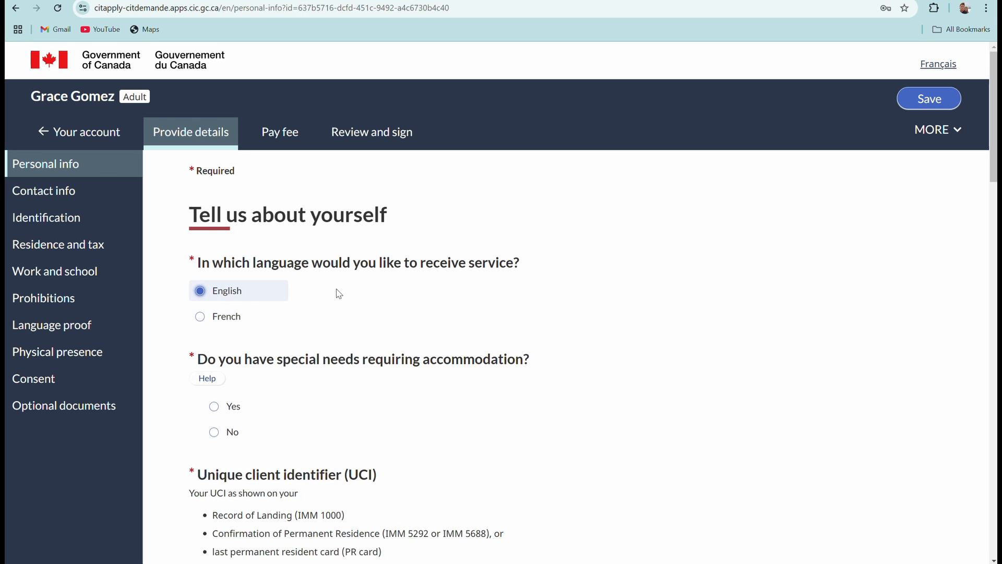
scroll(340, 294, "down", 1)
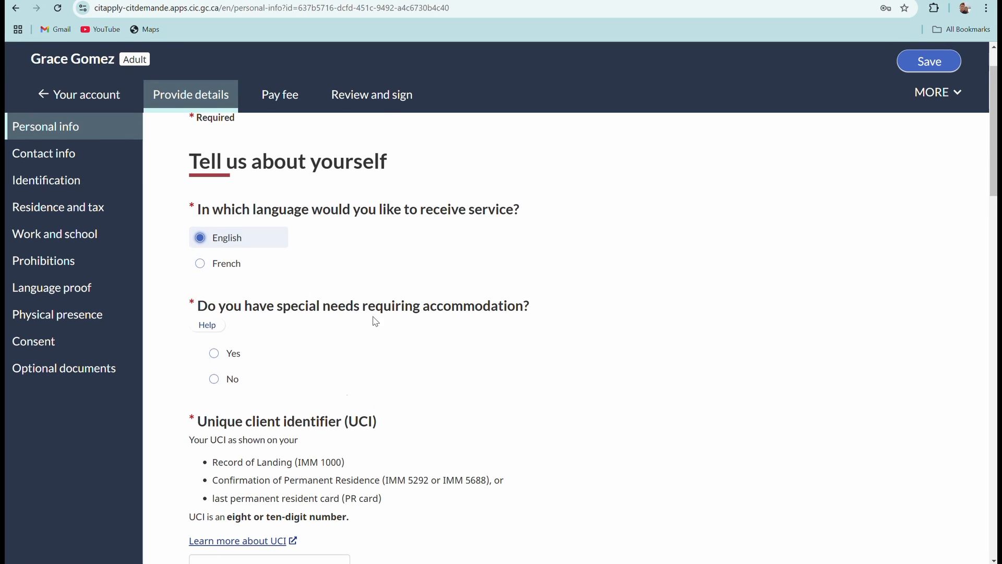
scroll(368, 322, "down", 1)
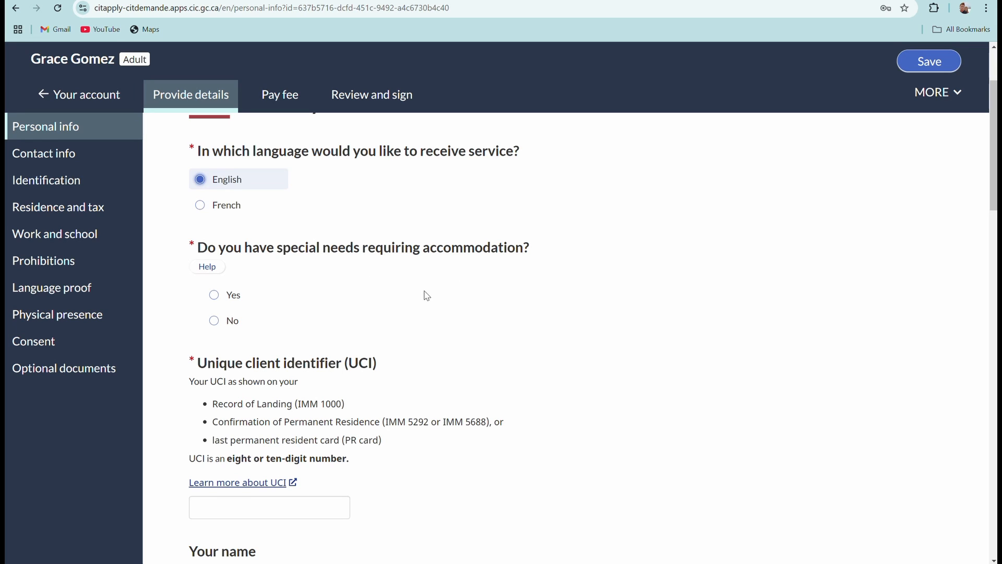
left_click(235, 320)
scroll(438, 270, "down", 2)
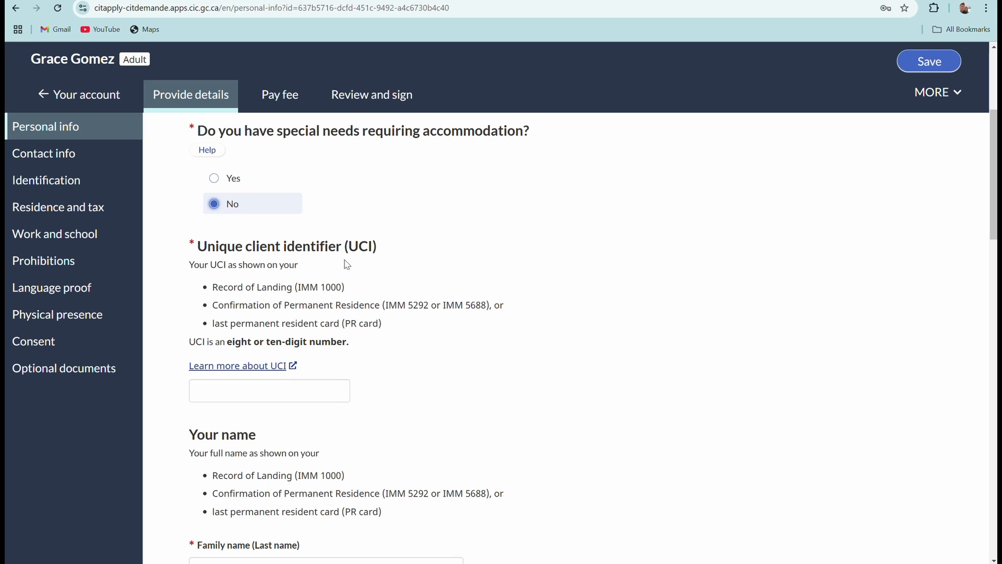
Enter the applicant's unique client identifier (UCI) number.
scroll(365, 279, "down", 2)
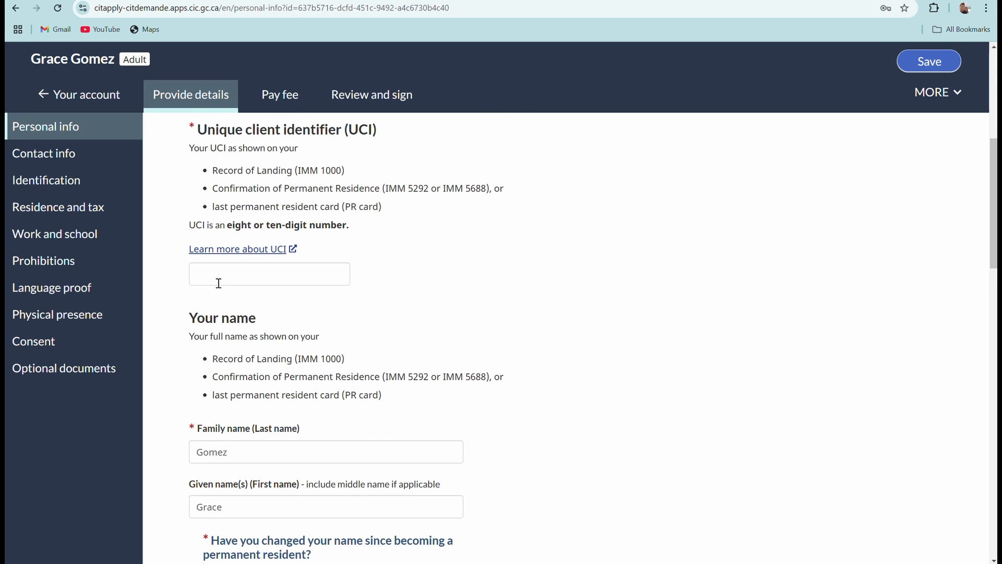
left_click(200, 277)
type("111111111")
Answer No to both the name-change-since-residency and other-names-used questions.
scroll(378, 307, "down", 2)
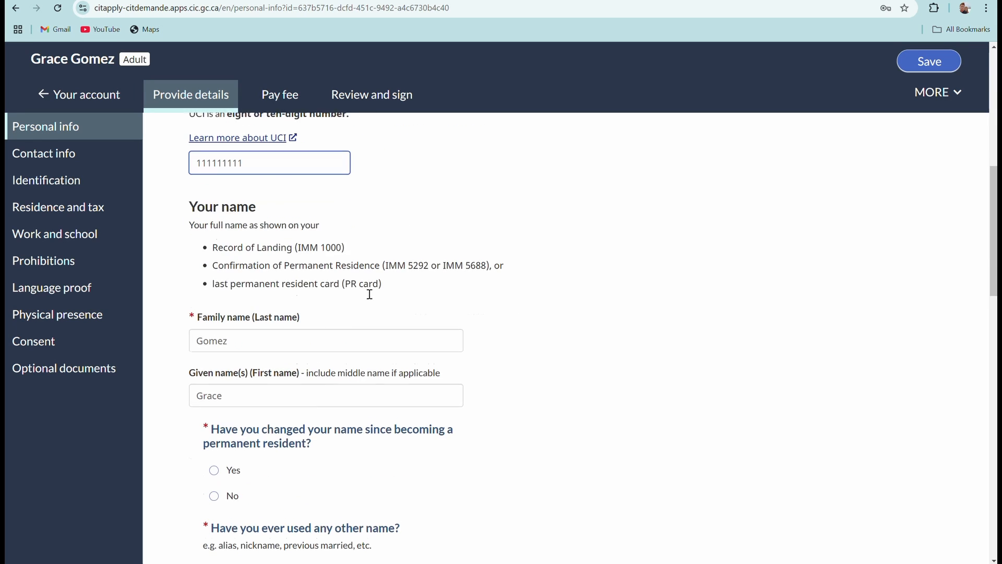
scroll(370, 294, "down", 1)
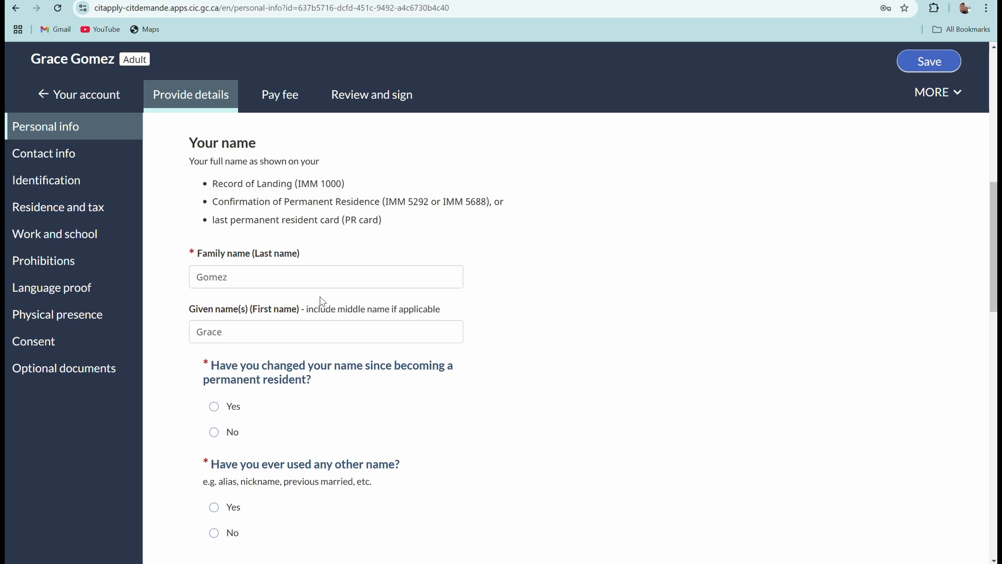
scroll(281, 312, "down", 2)
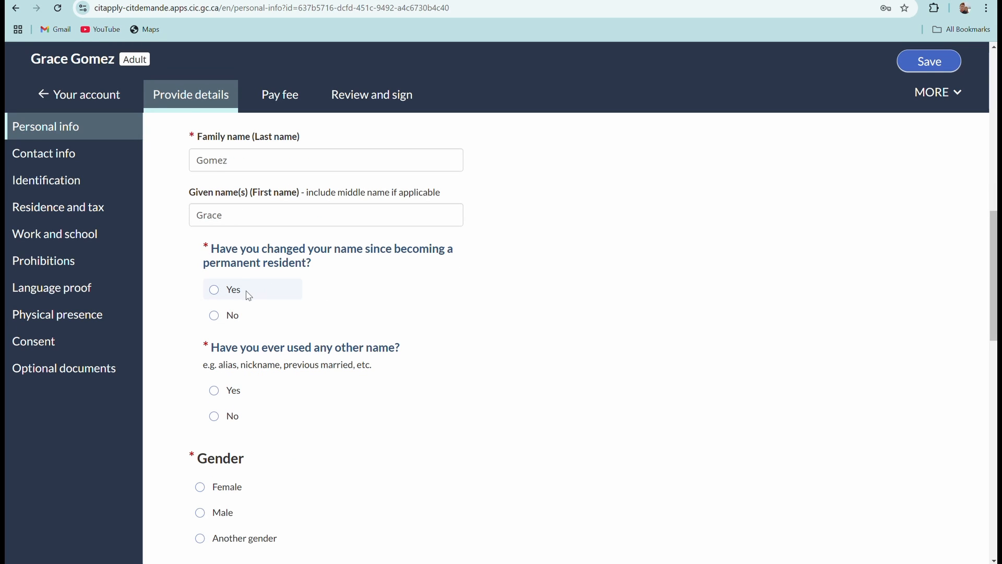
left_click(210, 324)
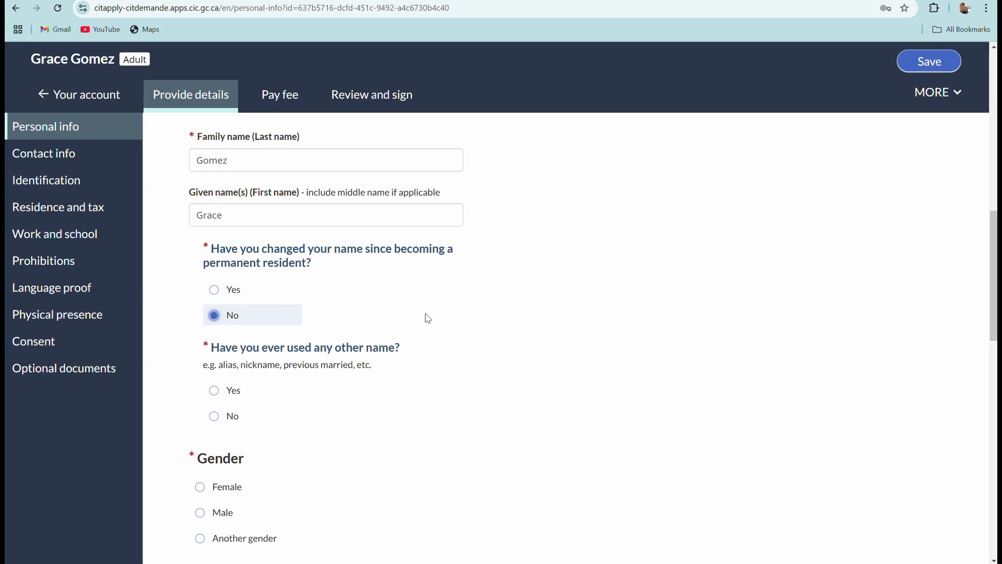
scroll(277, 324, "down", 2)
left_click(215, 299)
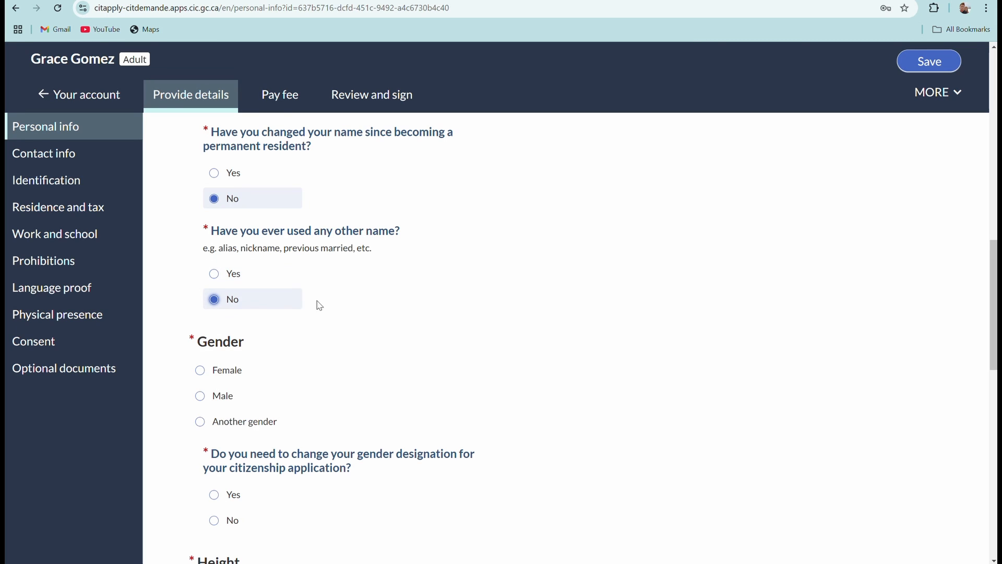
scroll(323, 304, "up", 2)
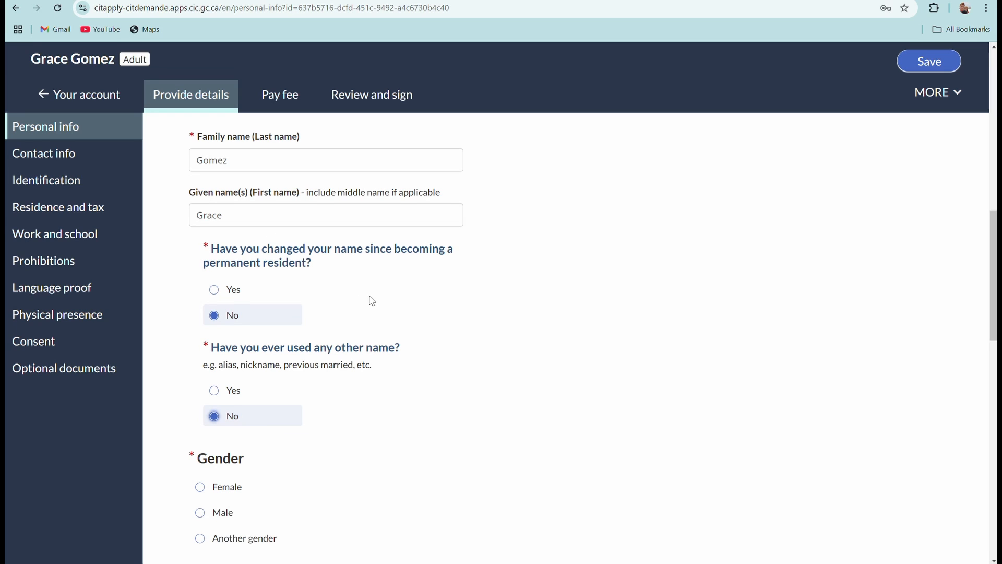
Select Female as the gender, briefly trying Another gender before reselecting Female.
scroll(472, 322, "down", 1)
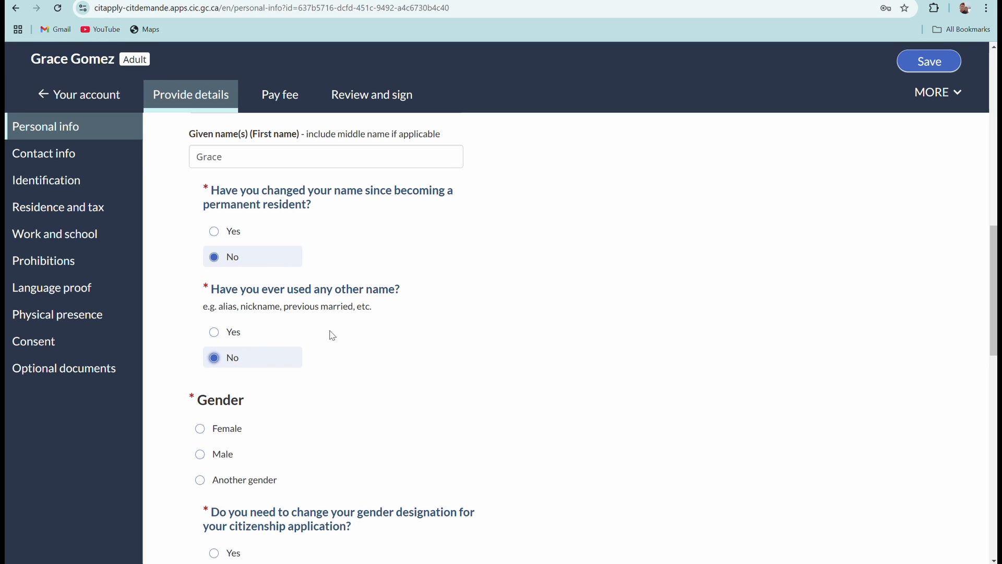
scroll(302, 358, "down", 2)
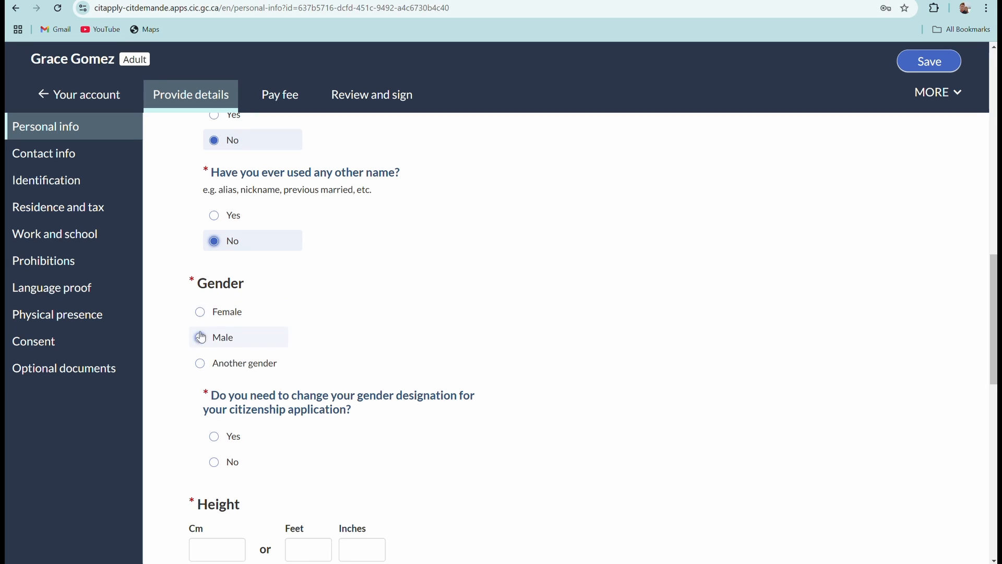
left_click(200, 312)
scroll(324, 385, "down", 1)
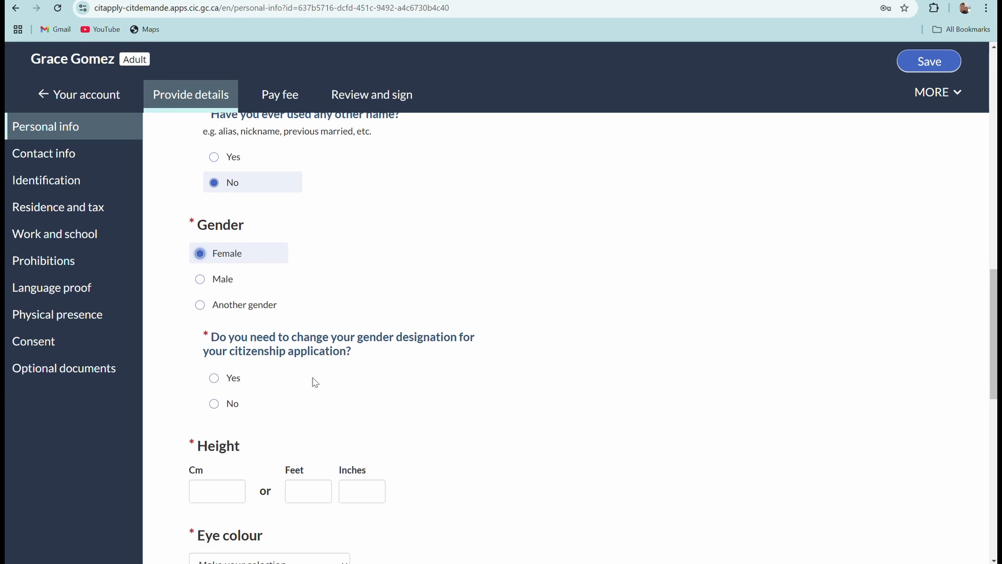
left_click(200, 307)
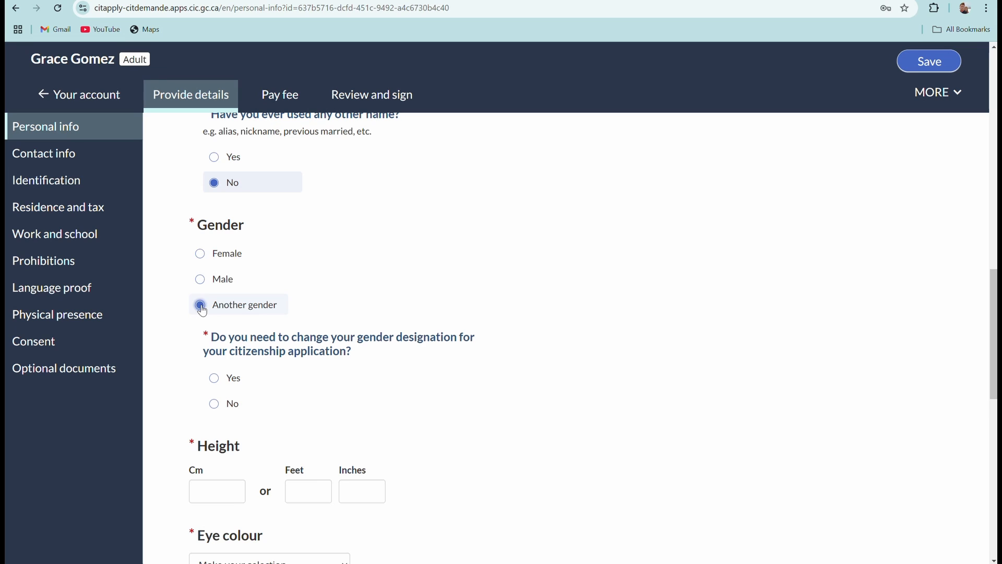
left_click(201, 255)
scroll(479, 387, "down", 1)
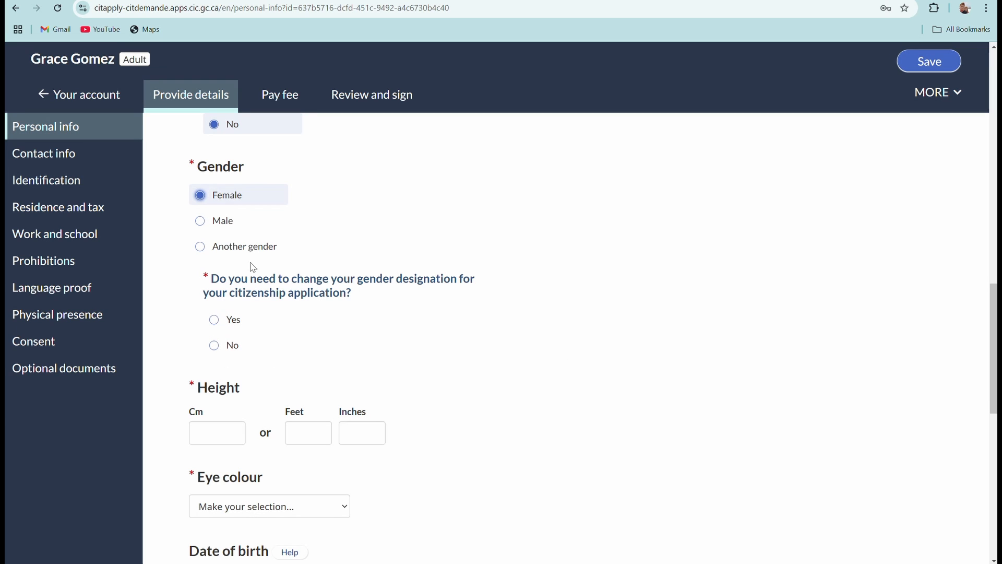
Answer No to a gender designation change and enter height 5 feet 4 inches.
left_click(214, 345)
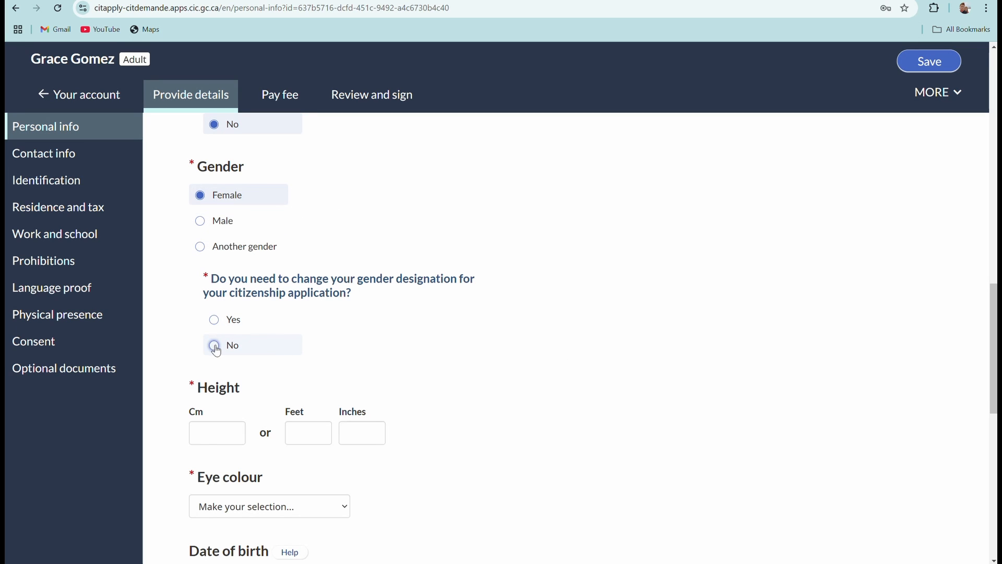
scroll(362, 349, "down", 2)
scroll(363, 349, "down", 1)
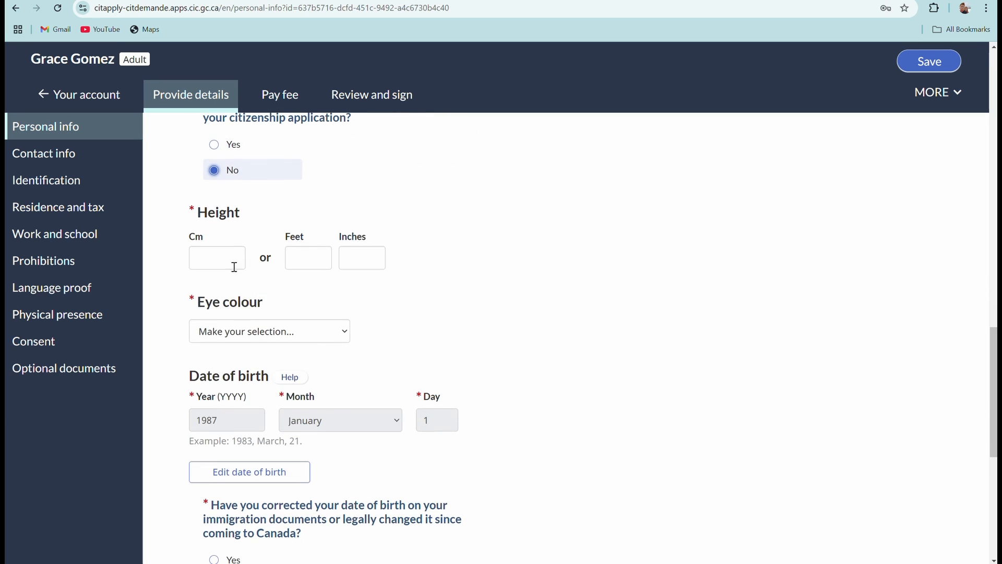
left_click(307, 259)
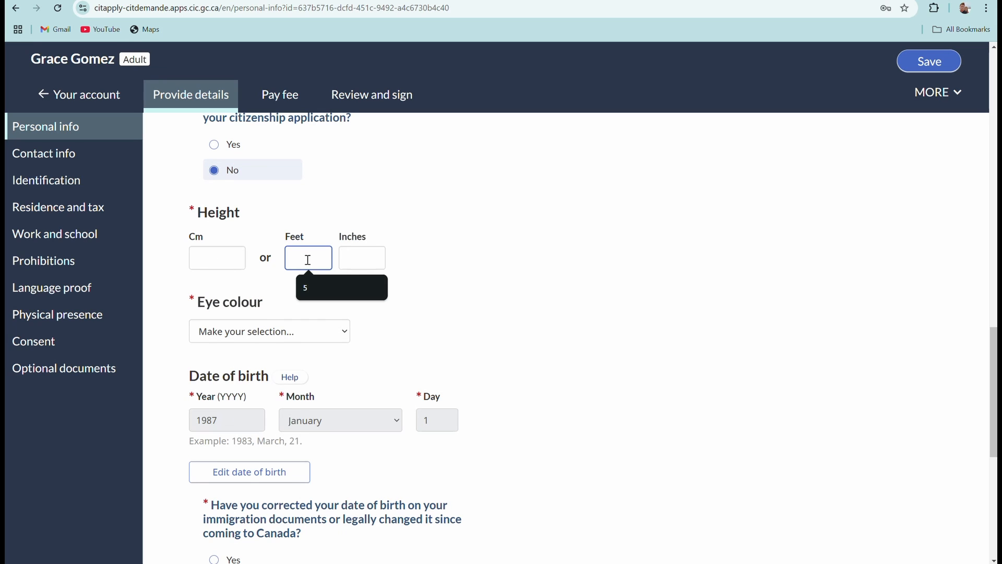
type("5")
left_click(366, 259)
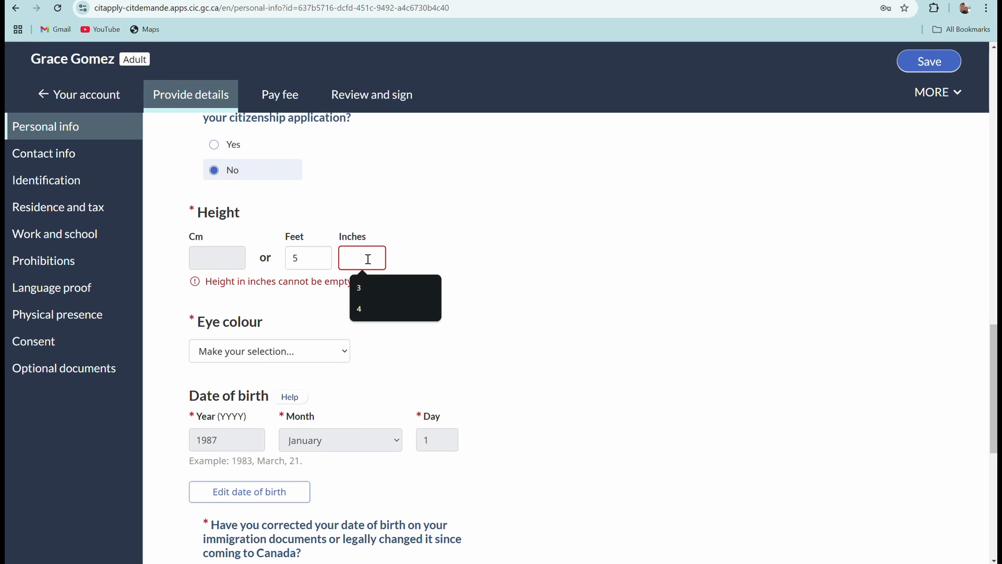
type("4")
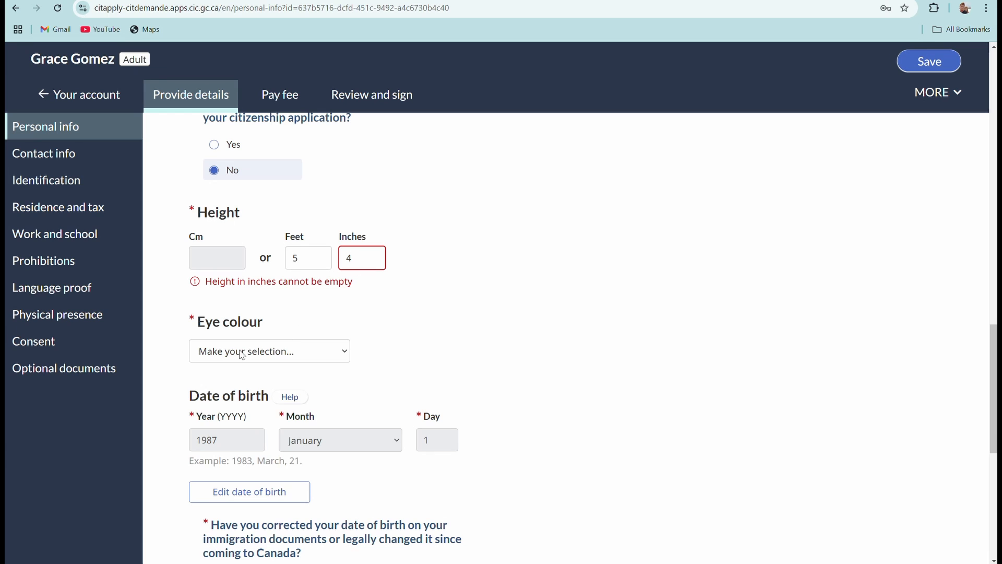
Set the eye colour to Brown.
left_click(339, 356)
scroll(376, 337, "down", 1)
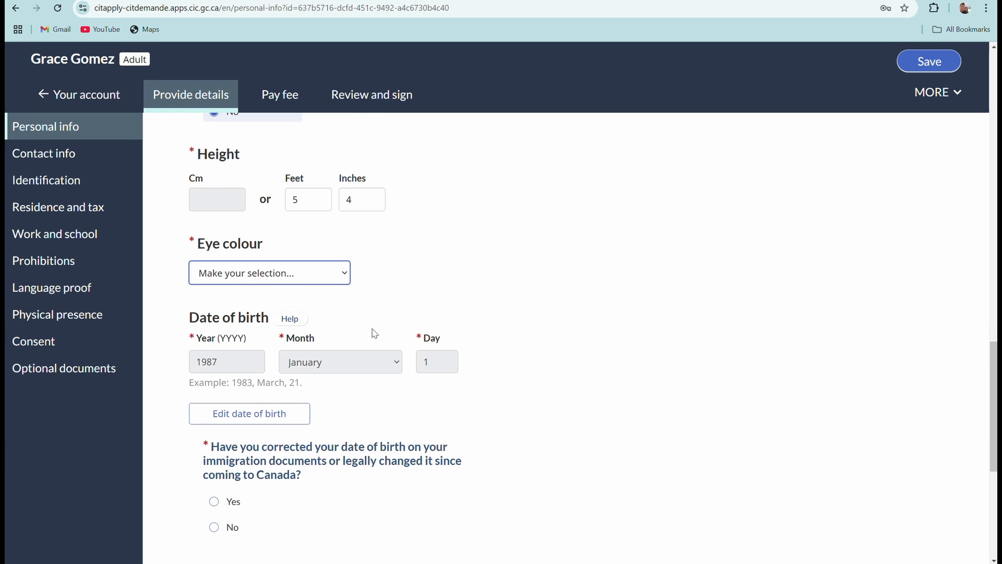
left_click(347, 272)
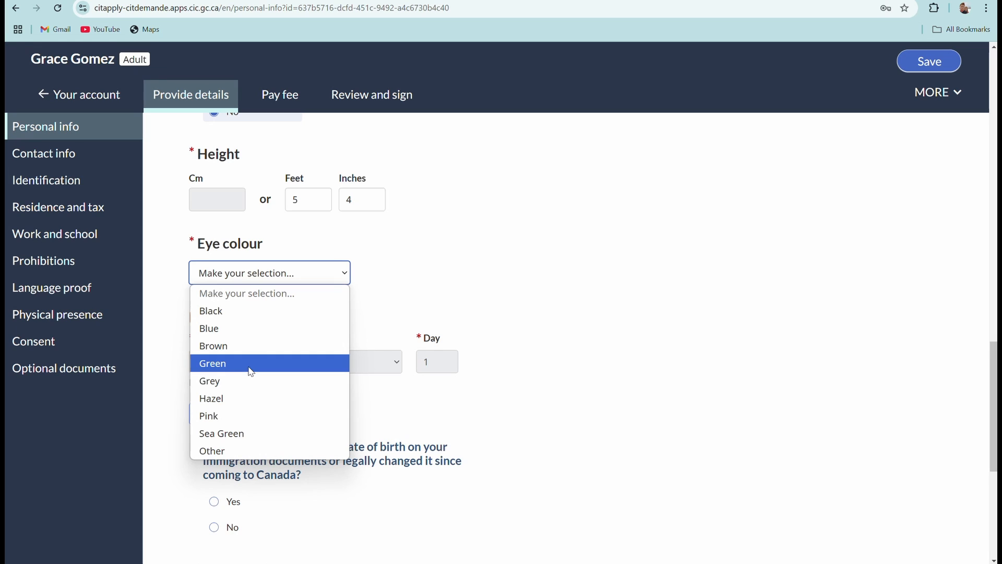
left_click(234, 348)
scroll(455, 312, "down", 2)
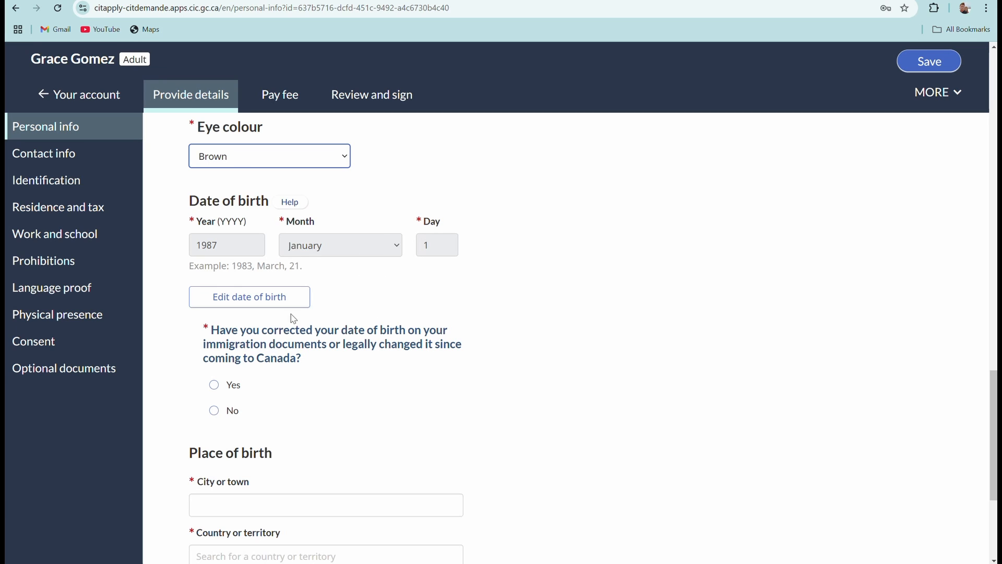
Answer No to both 'Have you corrected your date of birth' and 'Do you need to correct your date of birth'.
scroll(313, 313, "down", 2)
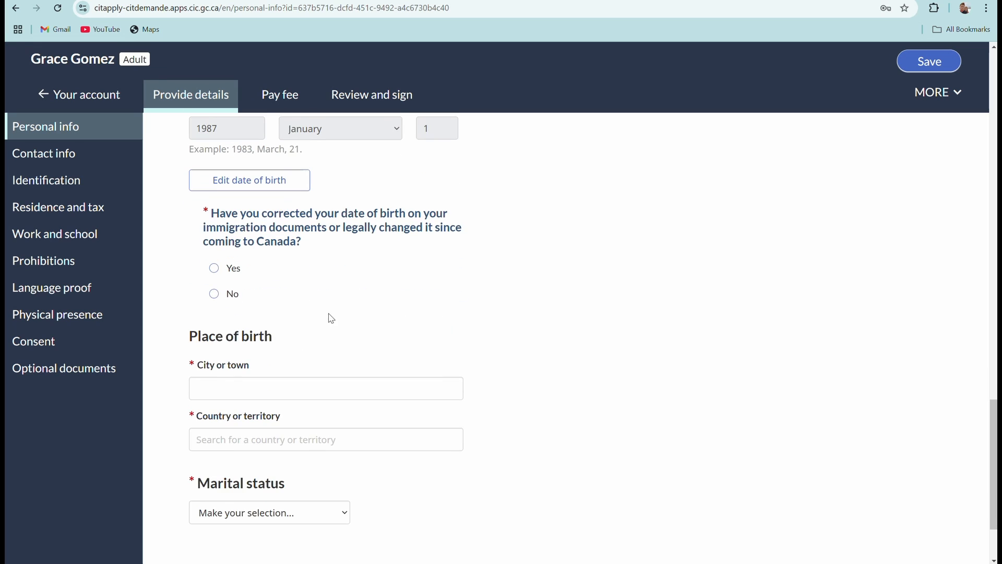
scroll(337, 312, "up", 2)
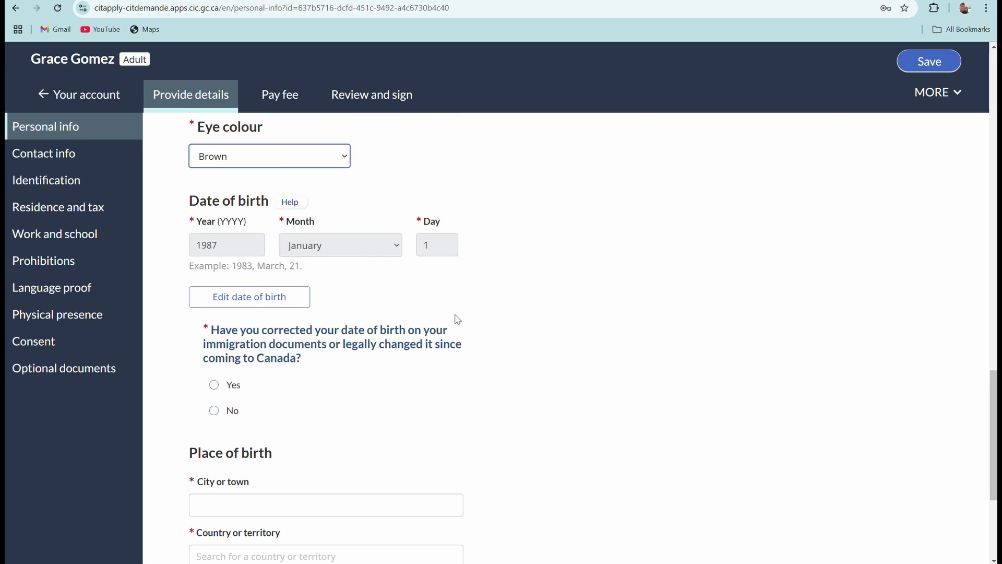
scroll(386, 340, "down", 1)
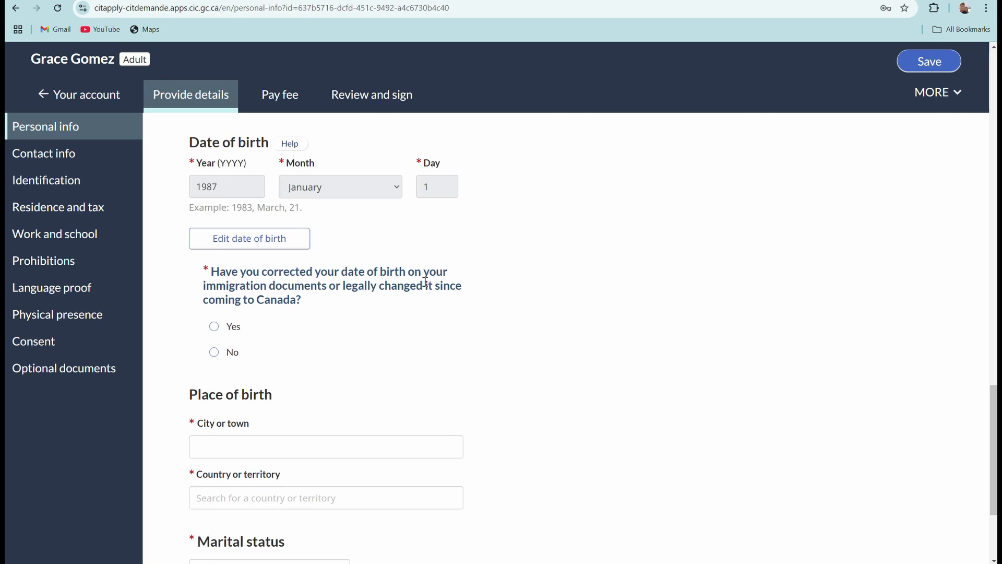
left_click(214, 353)
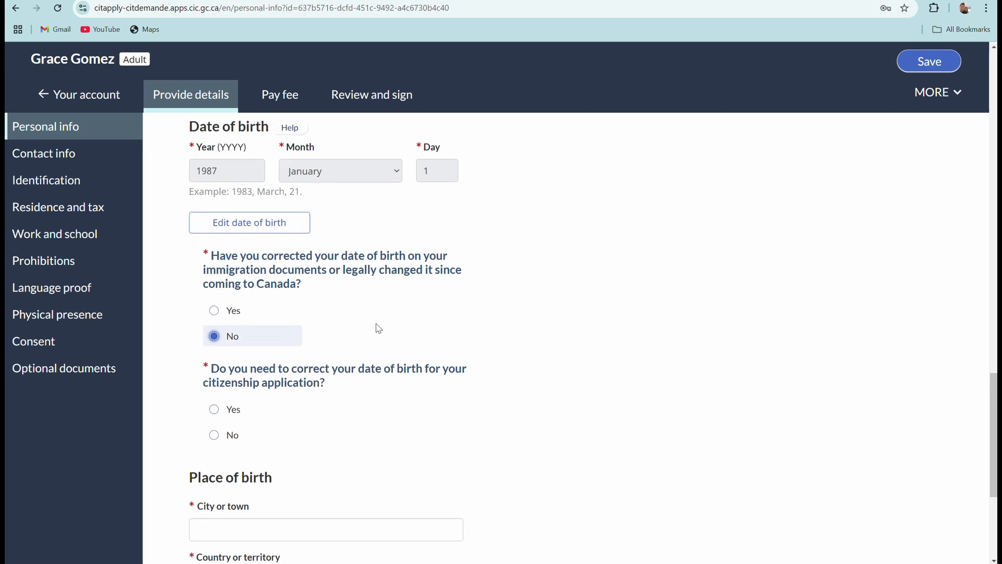
scroll(243, 282, "down", 2)
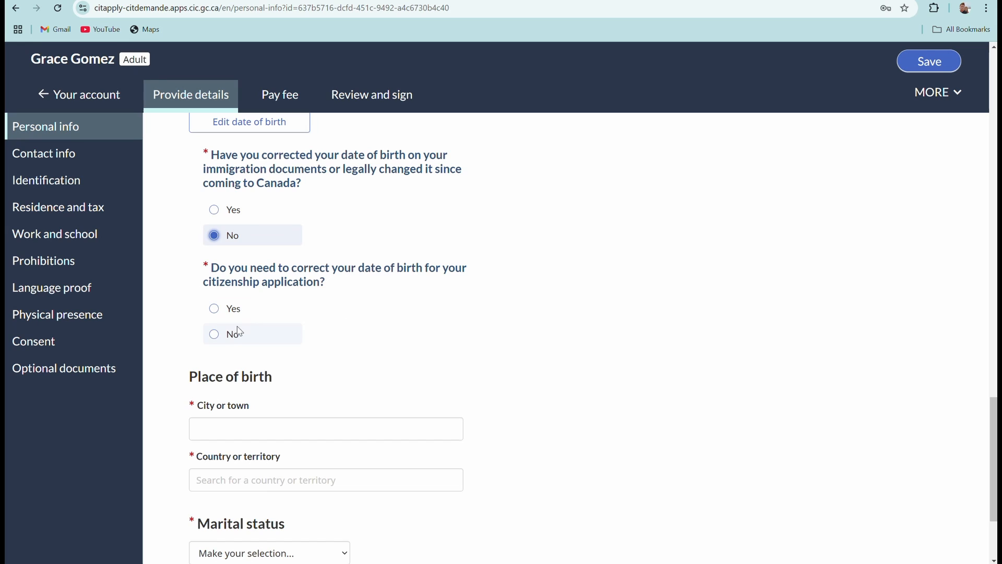
left_click(218, 339)
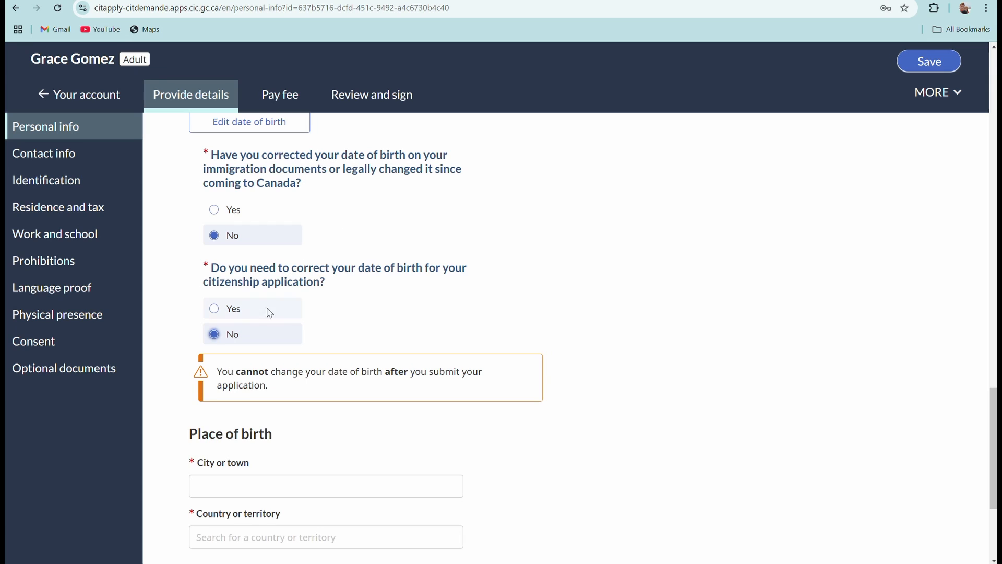
scroll(330, 342, "down", 1)
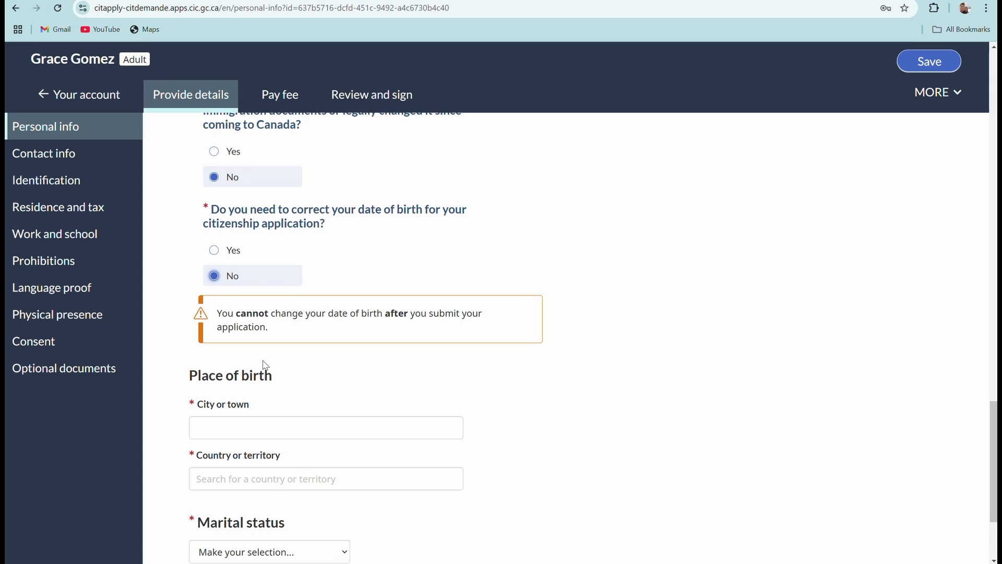
scroll(265, 365, "up", 1)
scroll(442, 373, "up", 2)
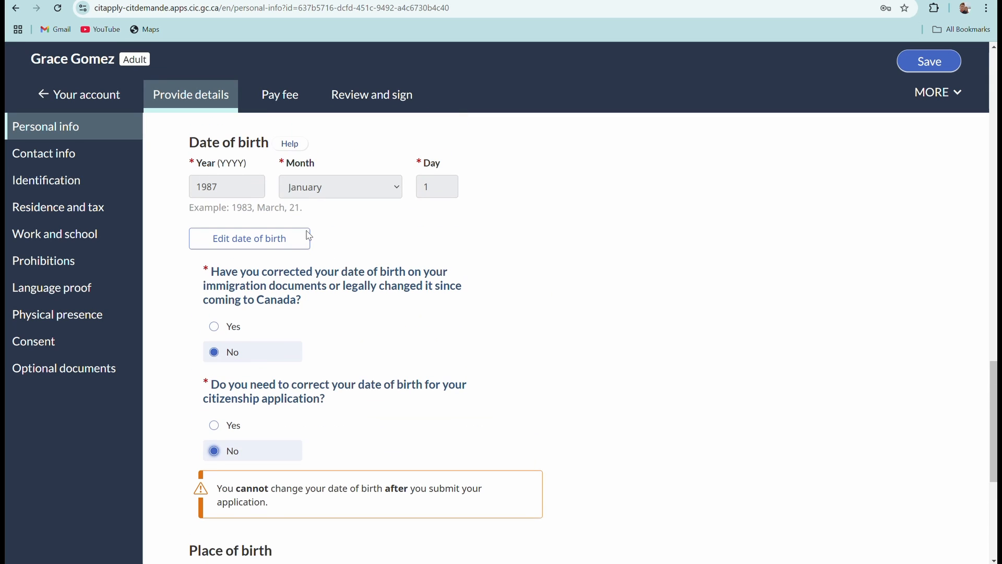
Enter the place of birth as Munoz Nueva Ecija, Philippines.
scroll(445, 394, "down", 1)
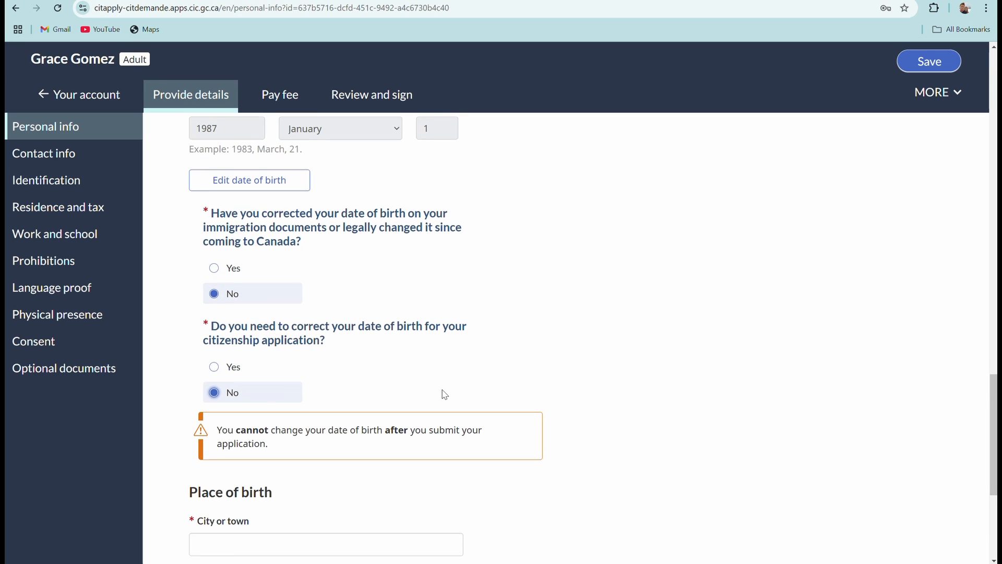
scroll(444, 394, "down", 4)
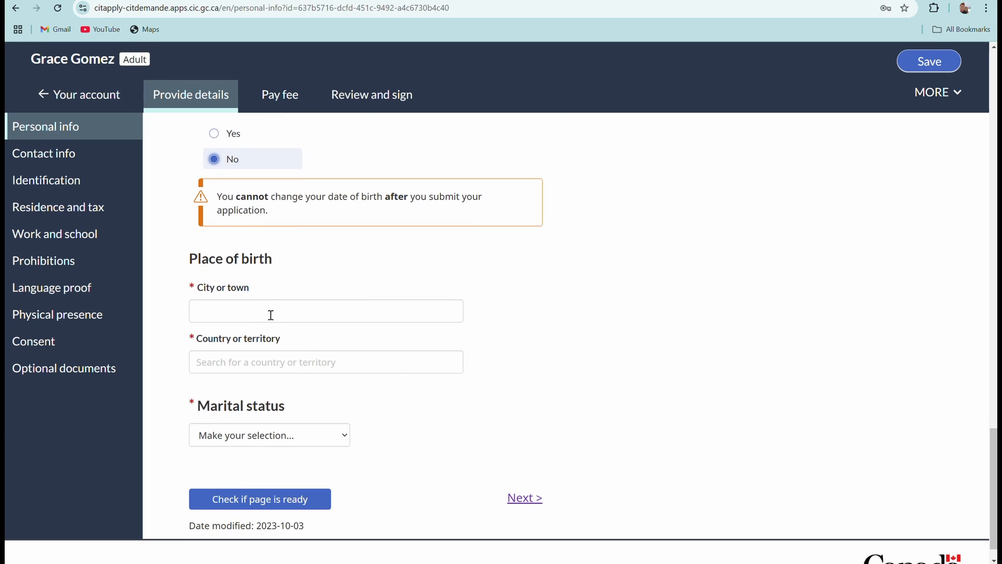
left_click(222, 309)
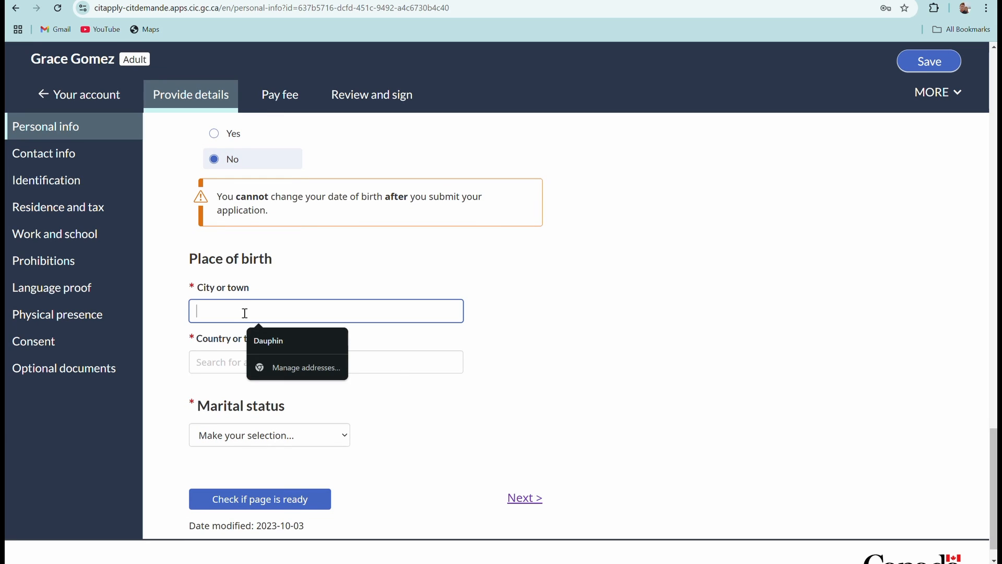
type("M")
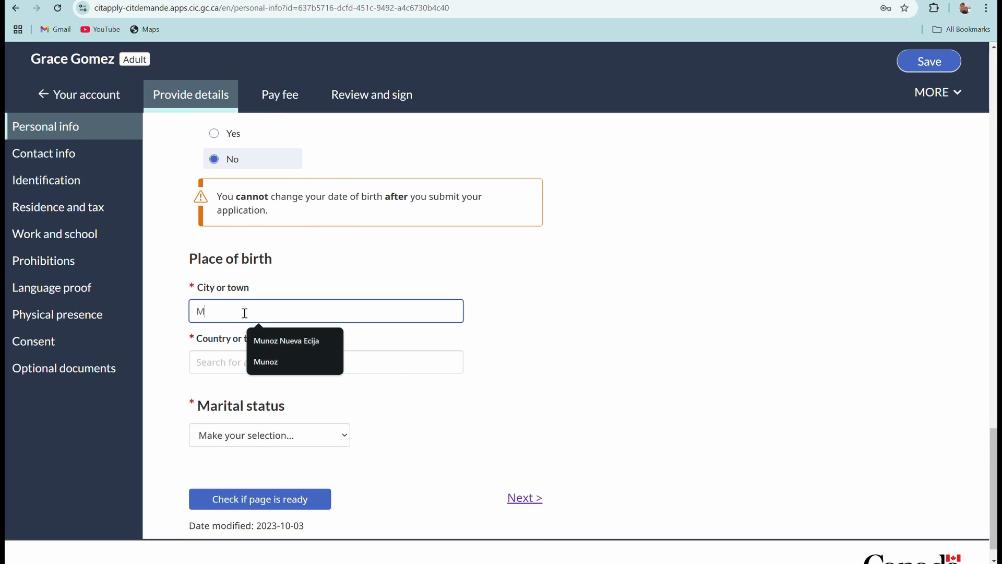
type("unooz")
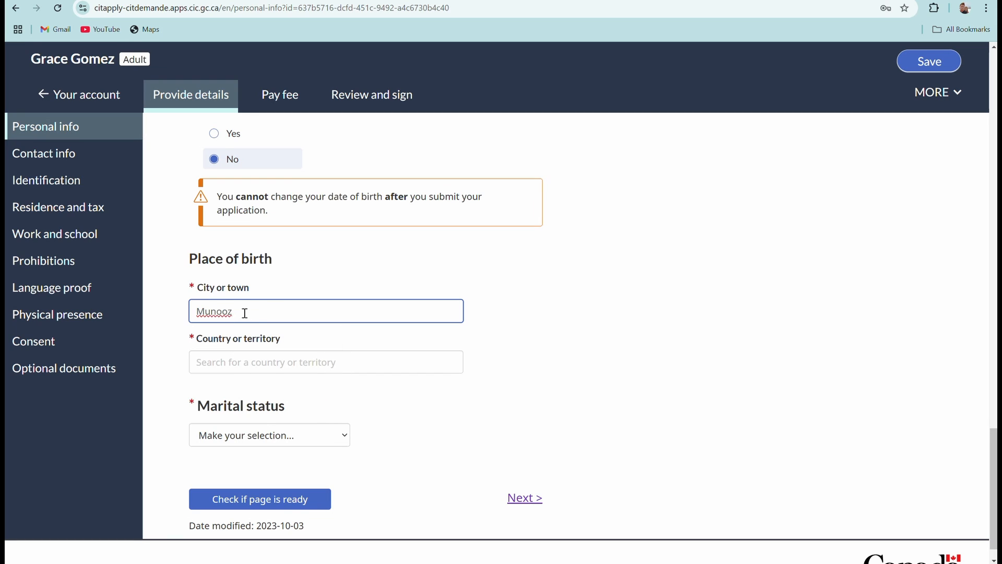
key("BackSpace")
key("BackSpace")
type("z")
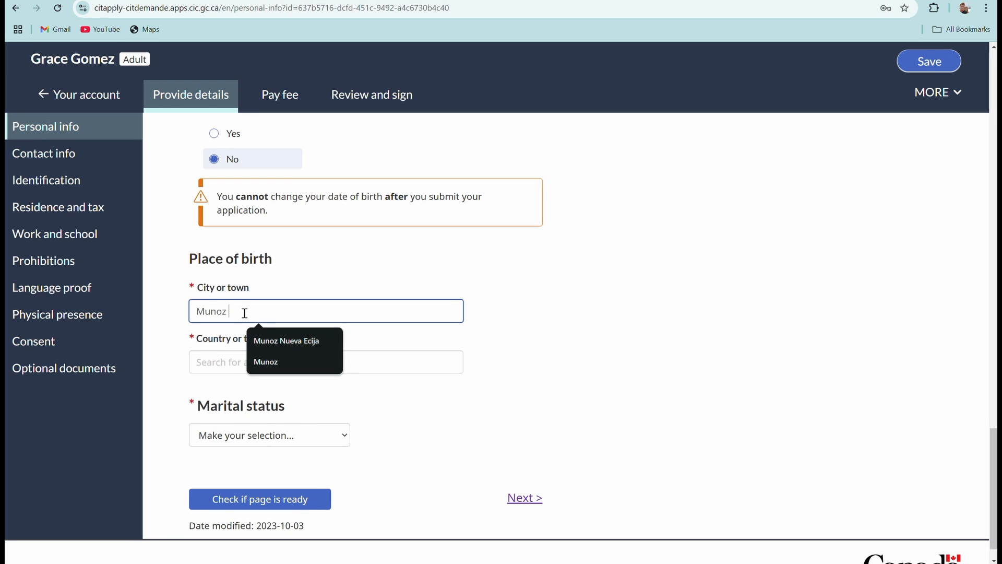
type(" Nueva ")
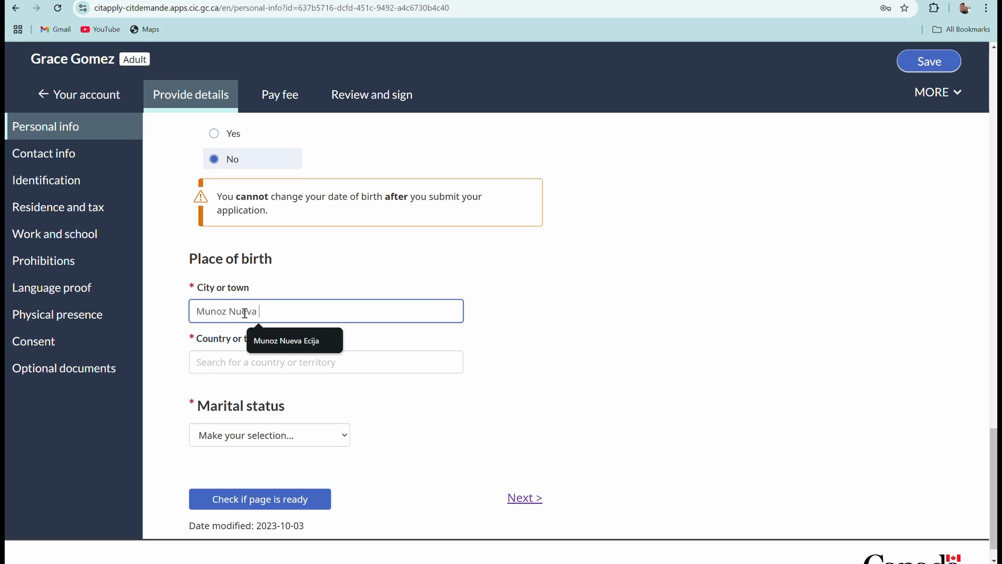
type("Ecija")
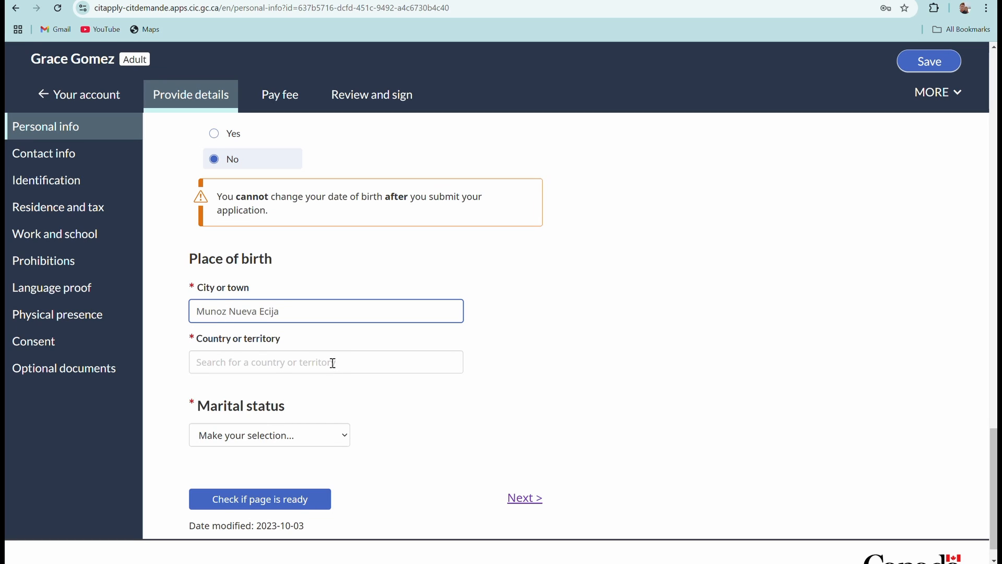
left_click(333, 362)
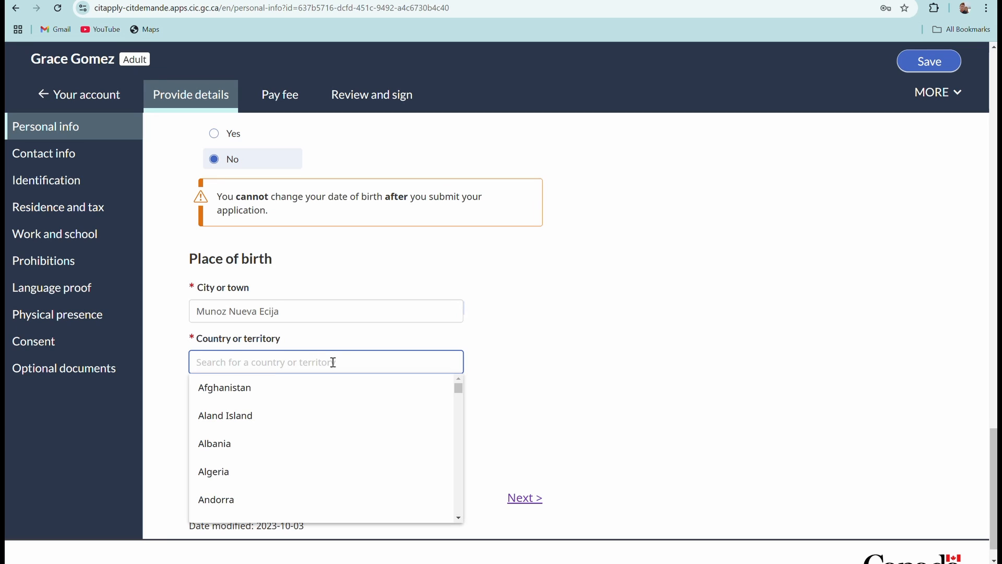
type("Ph")
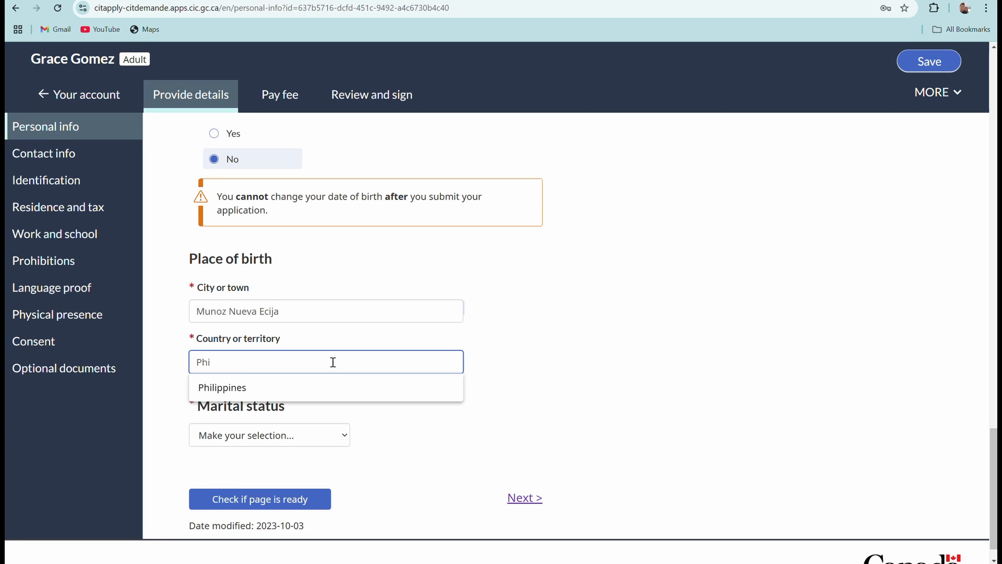
type("i")
left_click(246, 387)
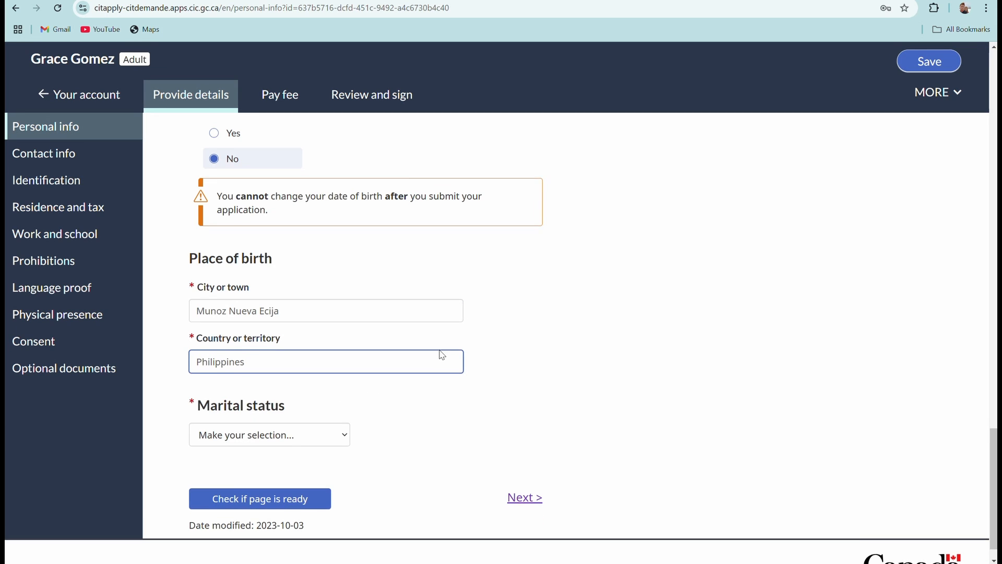
Set the marital status to Married.
scroll(442, 355, "down", 1)
left_click(345, 405)
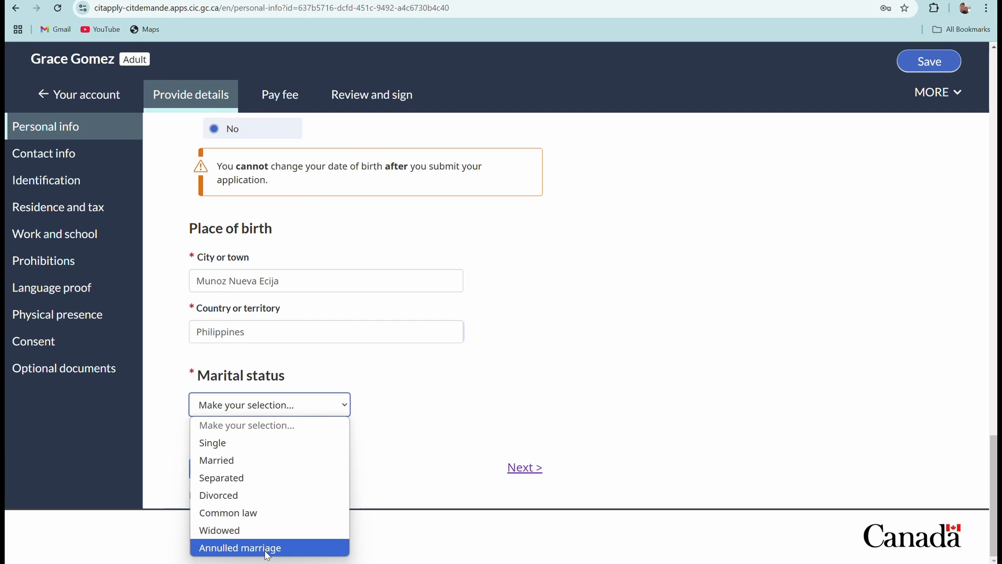
left_click(246, 458)
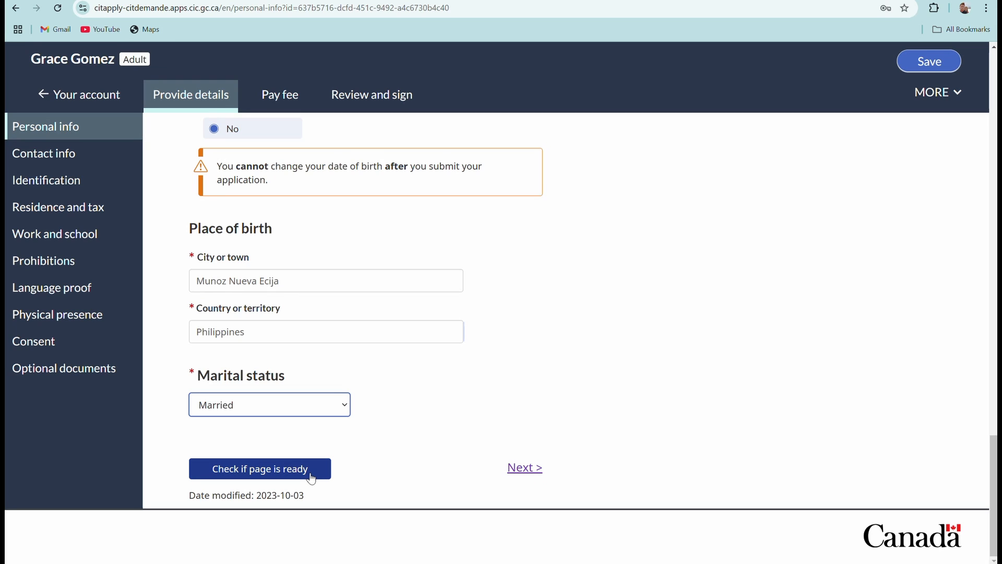
Run the page-ready check so Personal info gets its check mark, then review the page.
left_click(268, 473)
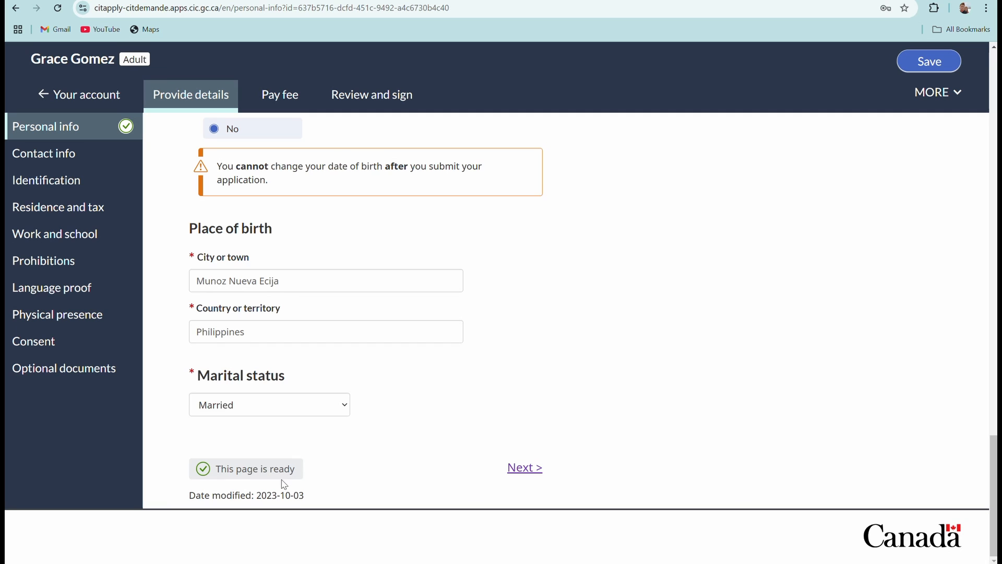
scroll(470, 395, "up", 18)
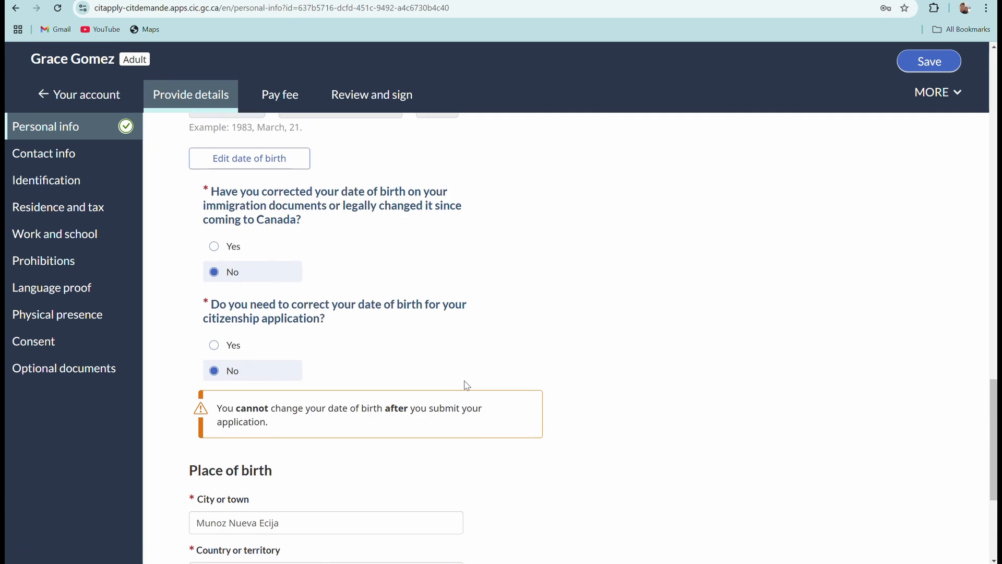
scroll(421, 333, "up", 5)
scroll(402, 355, "down", 20)
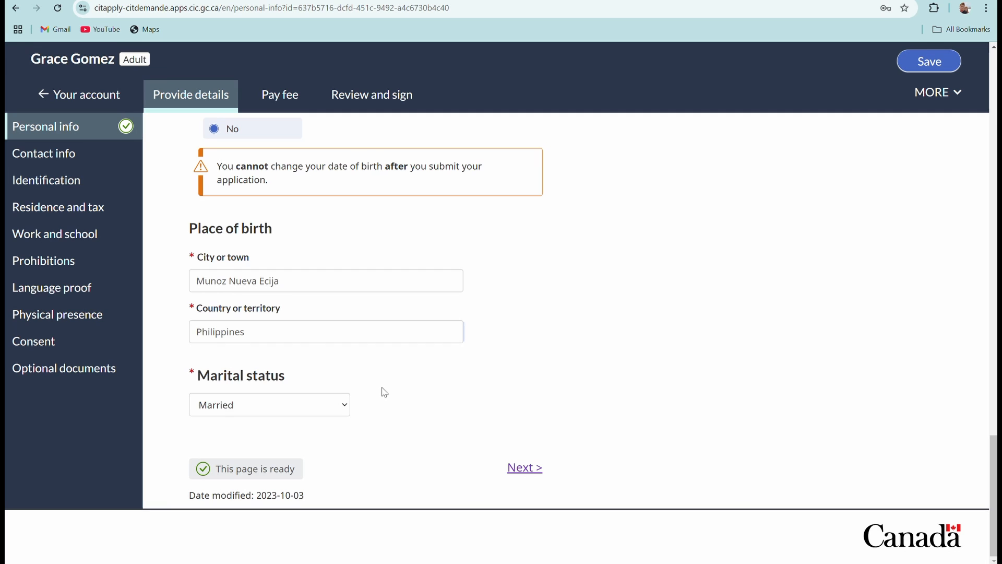
scroll(382, 398, "up", 4)
scroll(382, 398, "down", 4)
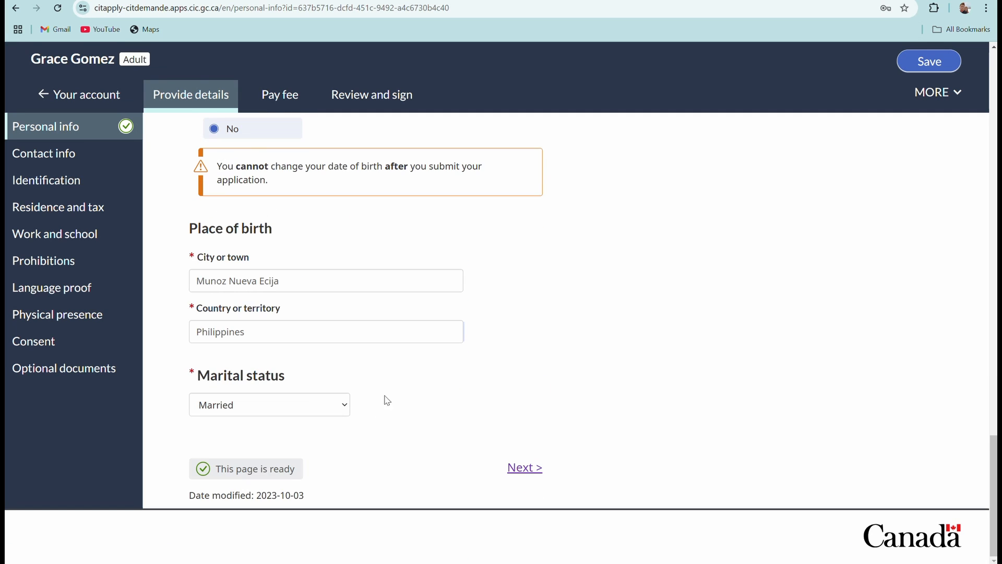
Move on to the Contact info page and set the home address country to Canada.
left_click(529, 471)
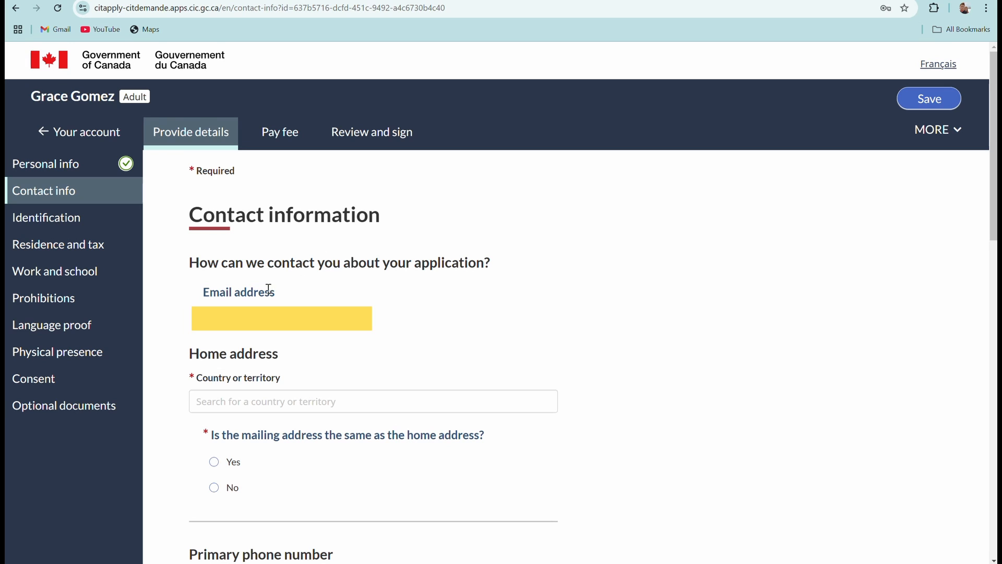
scroll(289, 302, "down", 1)
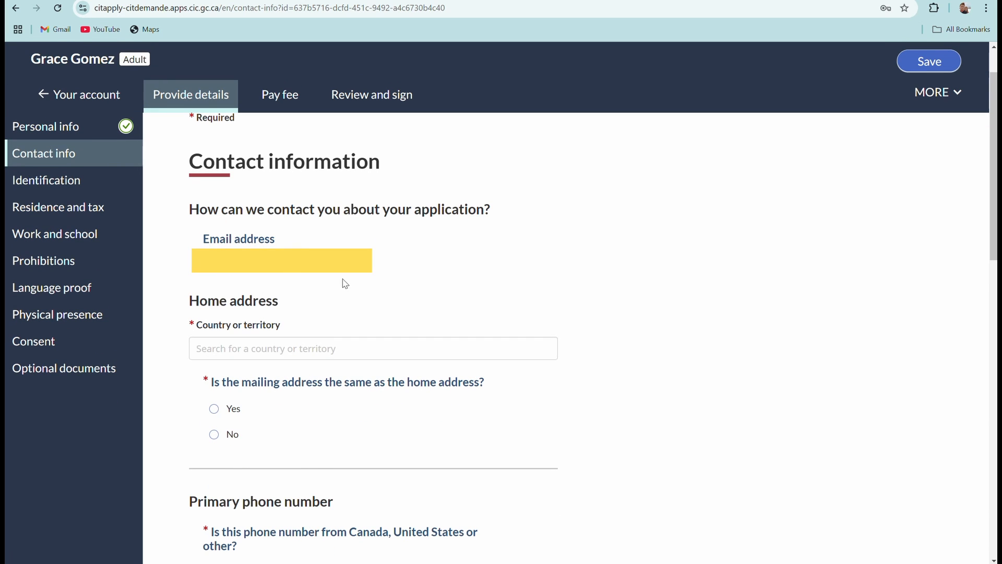
scroll(342, 290, "down", 2)
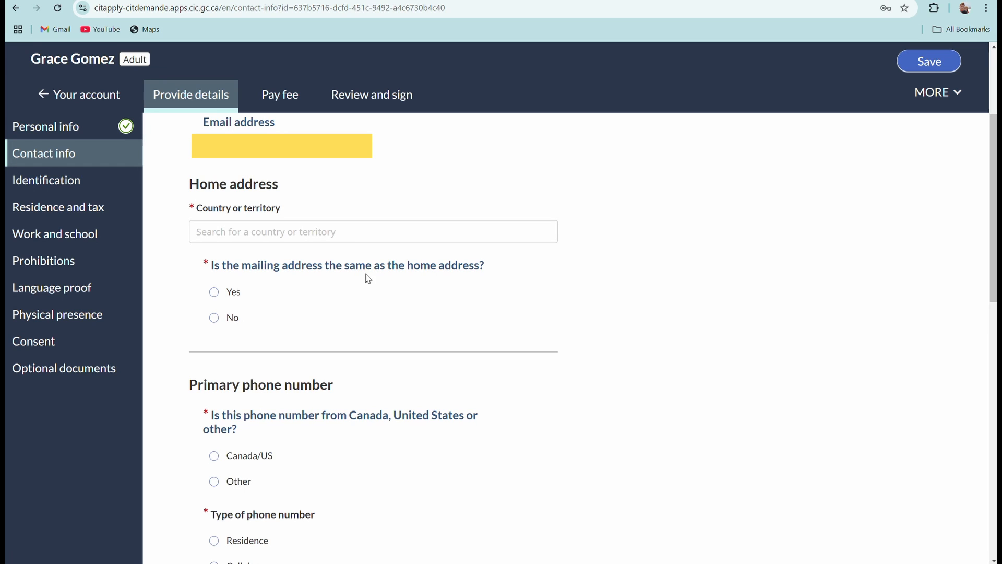
left_click(277, 231)
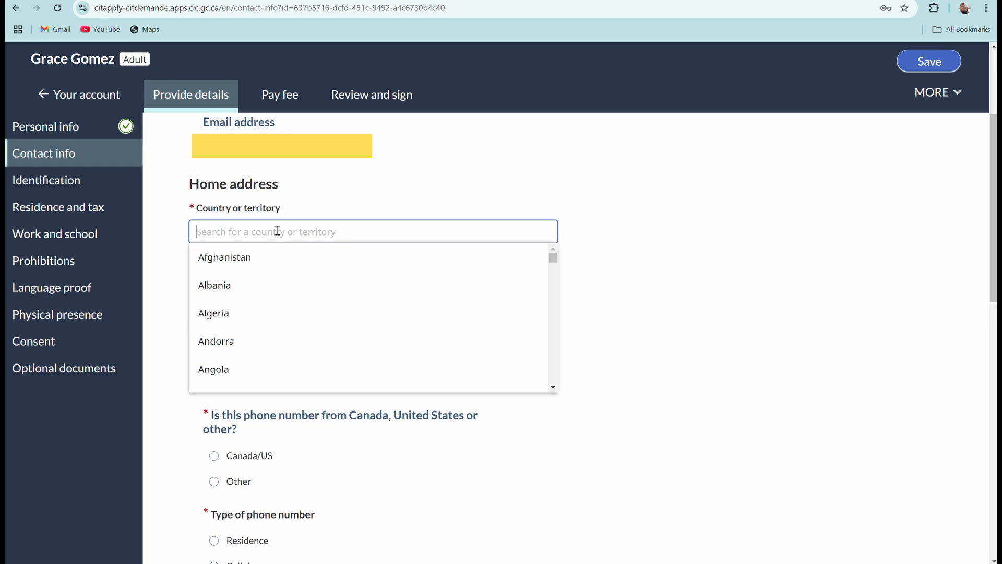
type("cand")
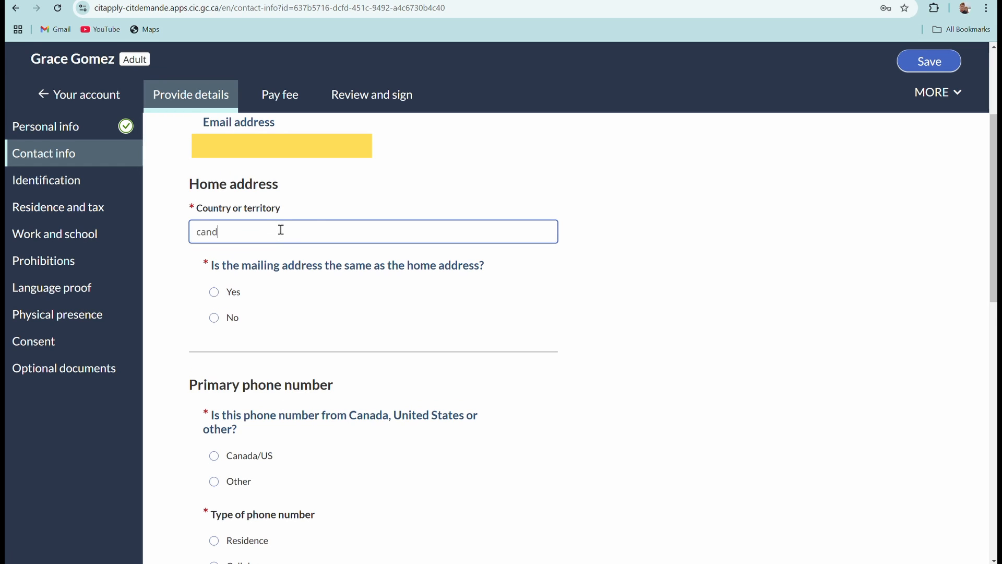
type("a")
key("BackSpace")
key("BackSpace")
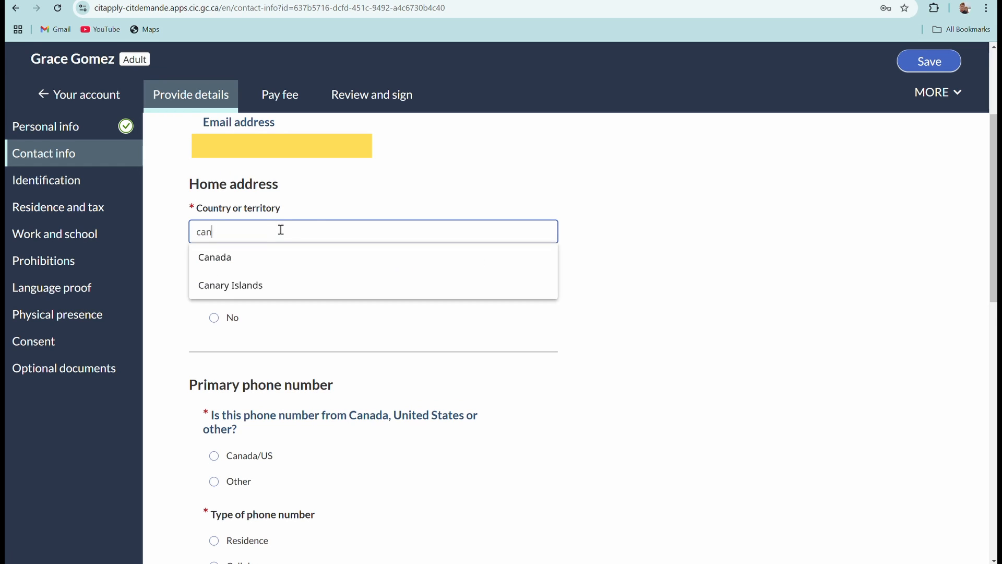
left_click(250, 257)
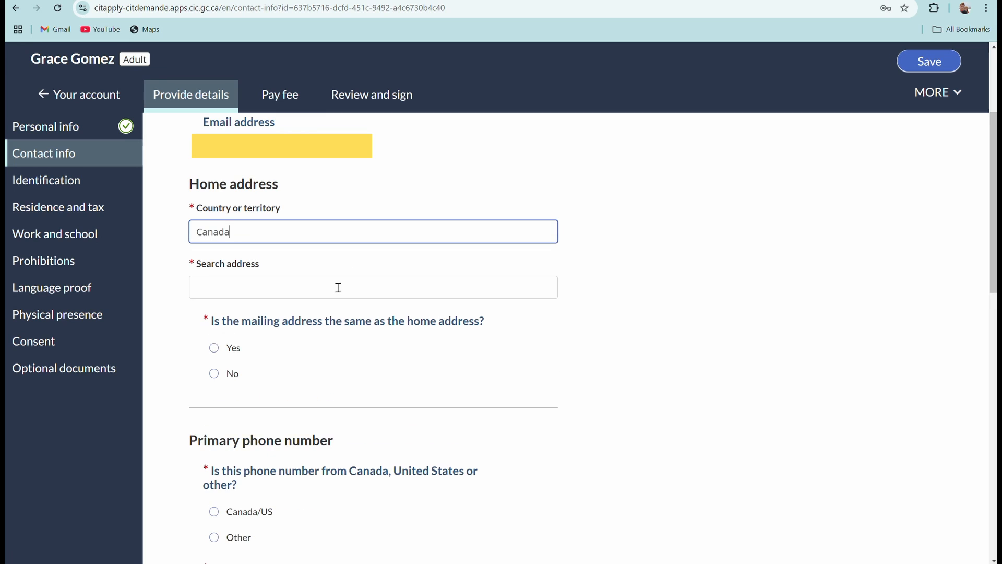
Type the street into Search address to bring up address suggestions.
left_click(307, 290)
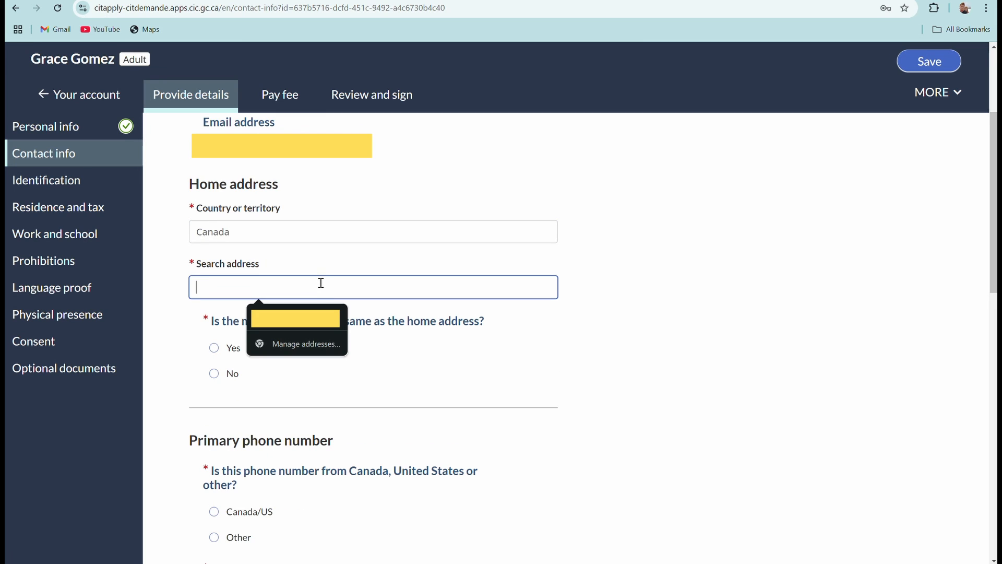
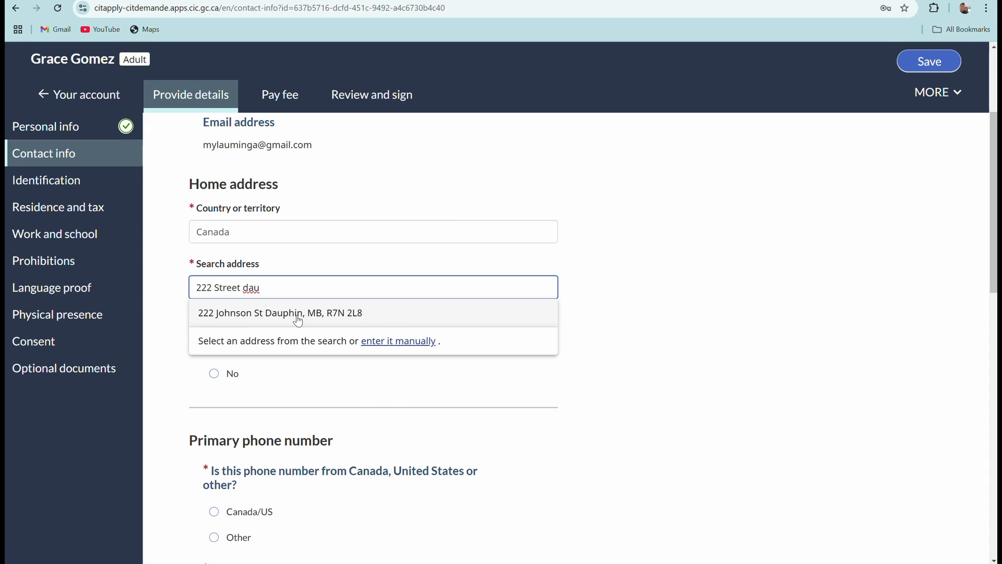
Pick the matching home address from the search suggestions.
left_click(297, 313)
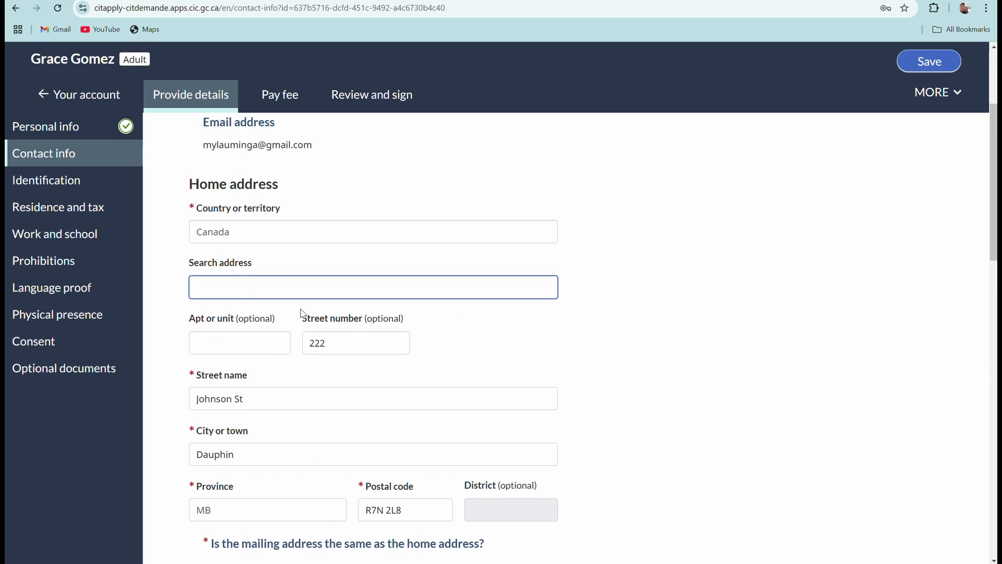
scroll(303, 310, "up", 1)
scroll(249, 391, "down", 2)
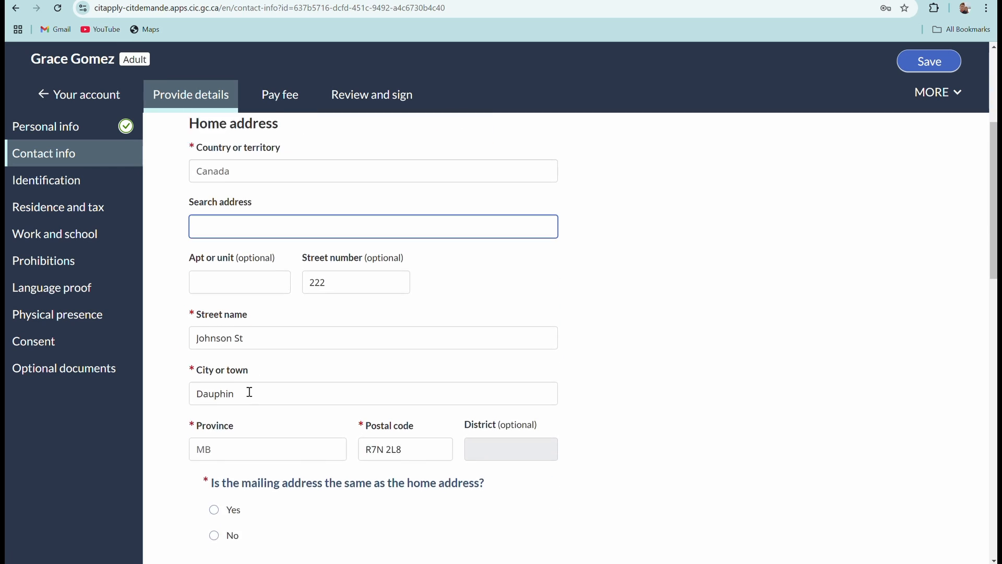
scroll(250, 391, "down", 1)
scroll(296, 365, "down", 1)
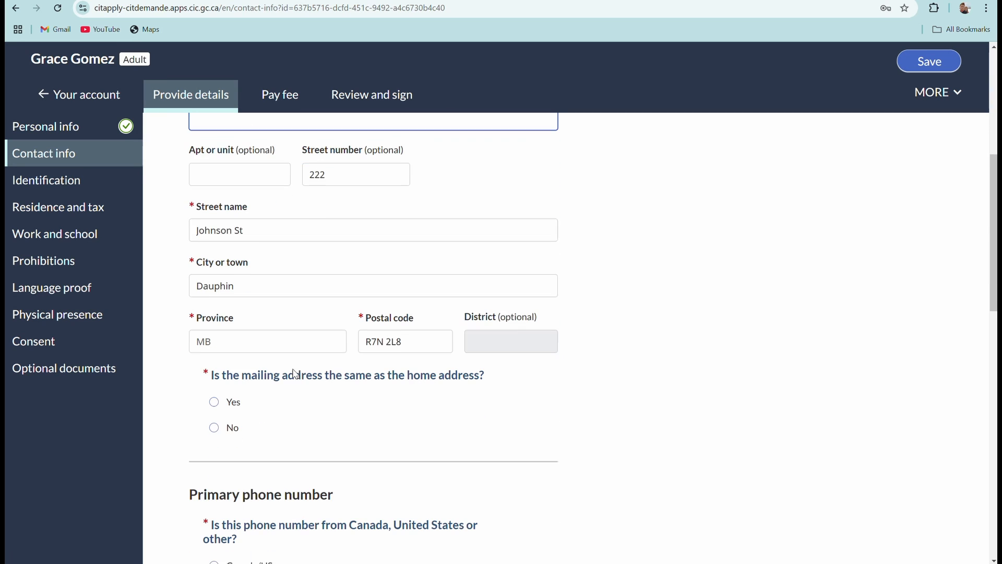
scroll(294, 360, "up", 3)
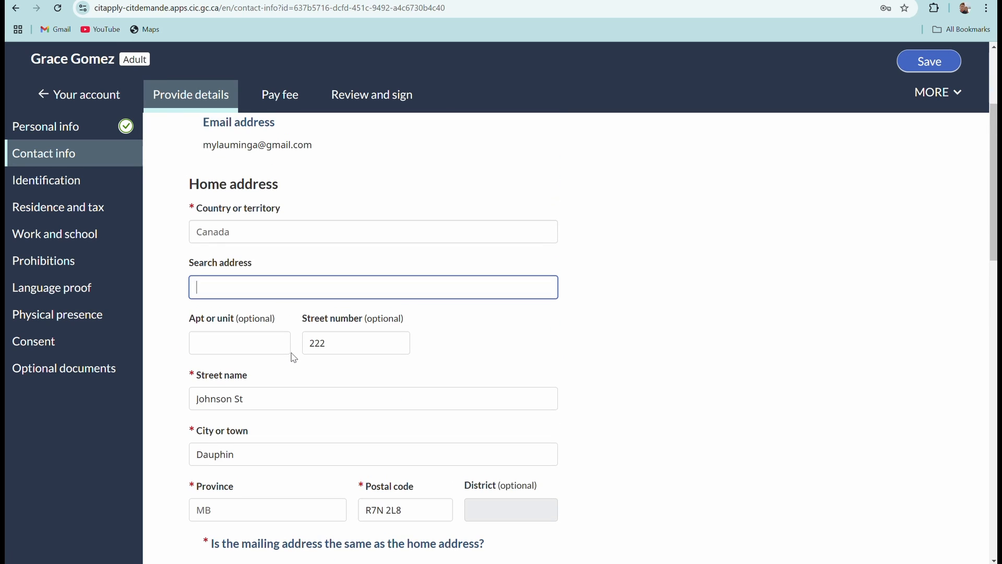
scroll(294, 358, "down", 3)
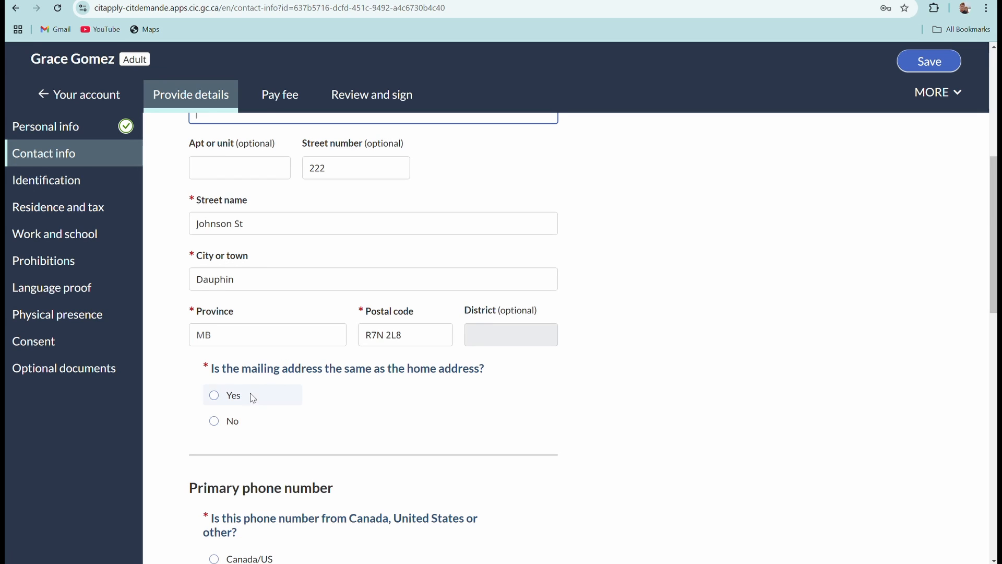
Answer Yes to the mailing address being the same as the home address.
left_click(223, 400)
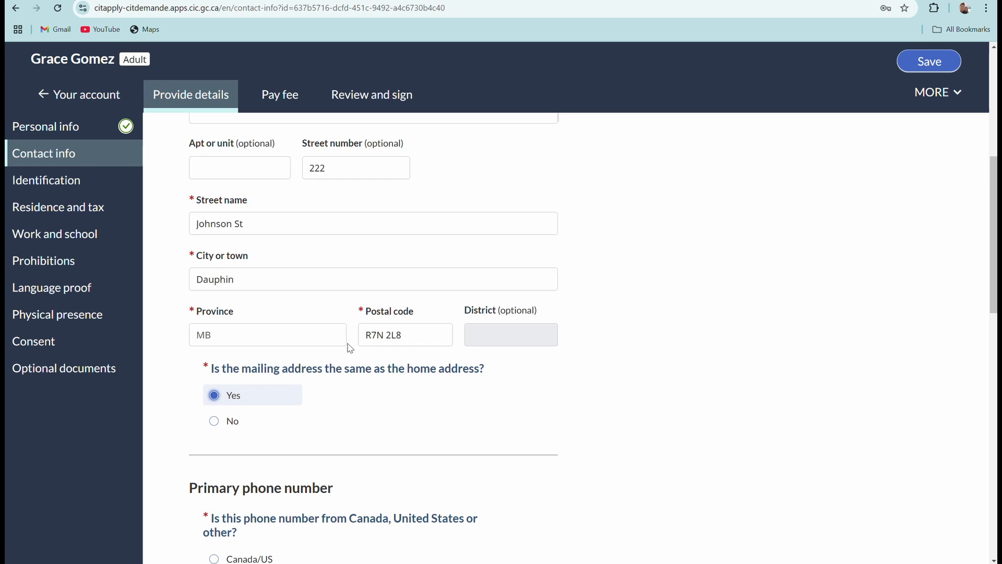
left_click(214, 421)
scroll(276, 379, "down", 4)
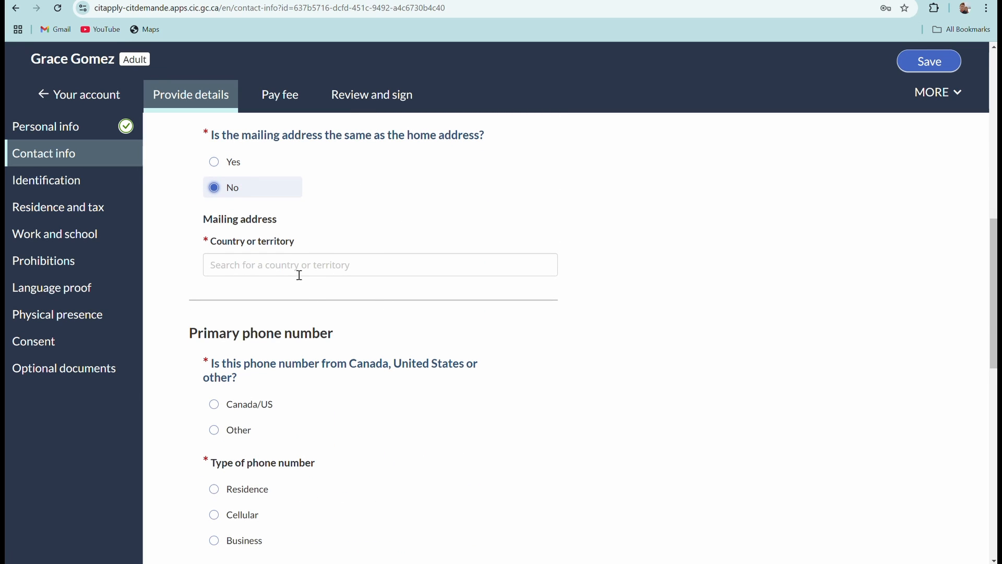
scroll(293, 263, "up", 5)
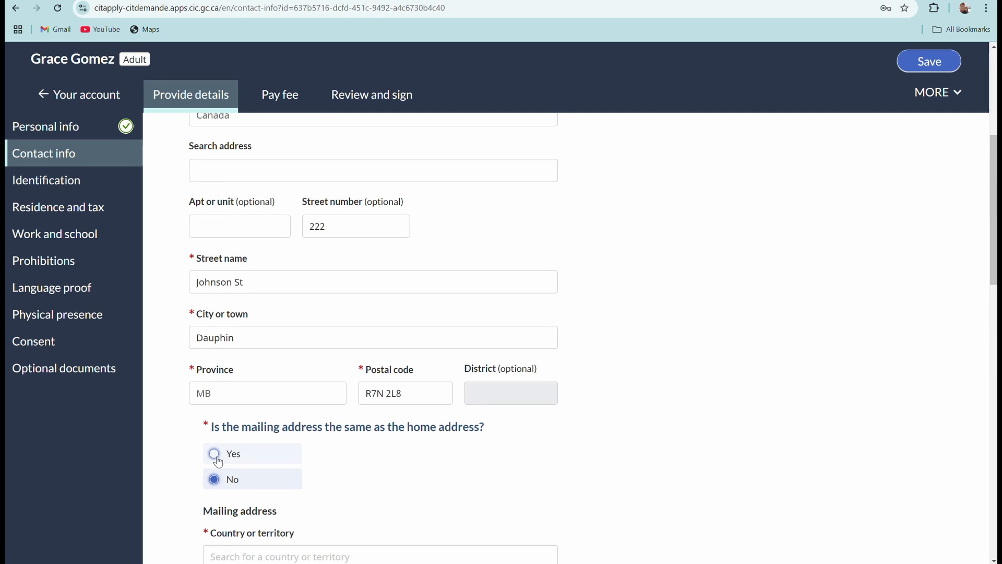
left_click(214, 453)
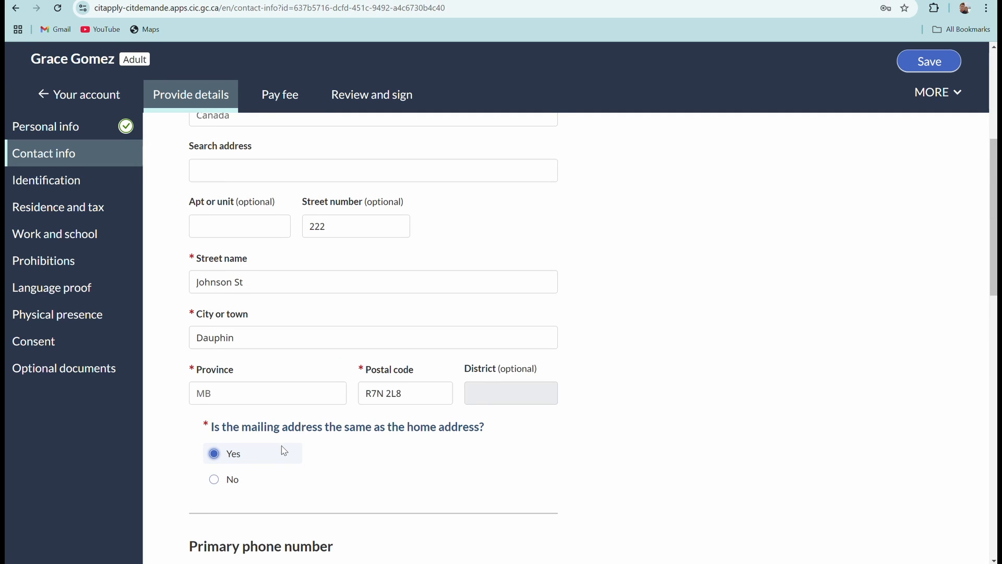
scroll(323, 450, "up", 2)
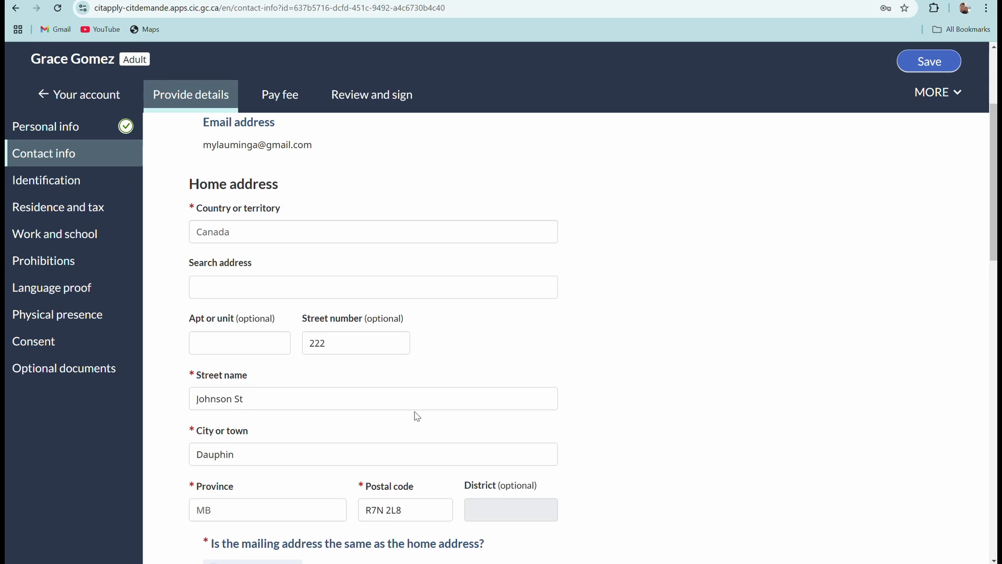
scroll(417, 416, "down", 3)
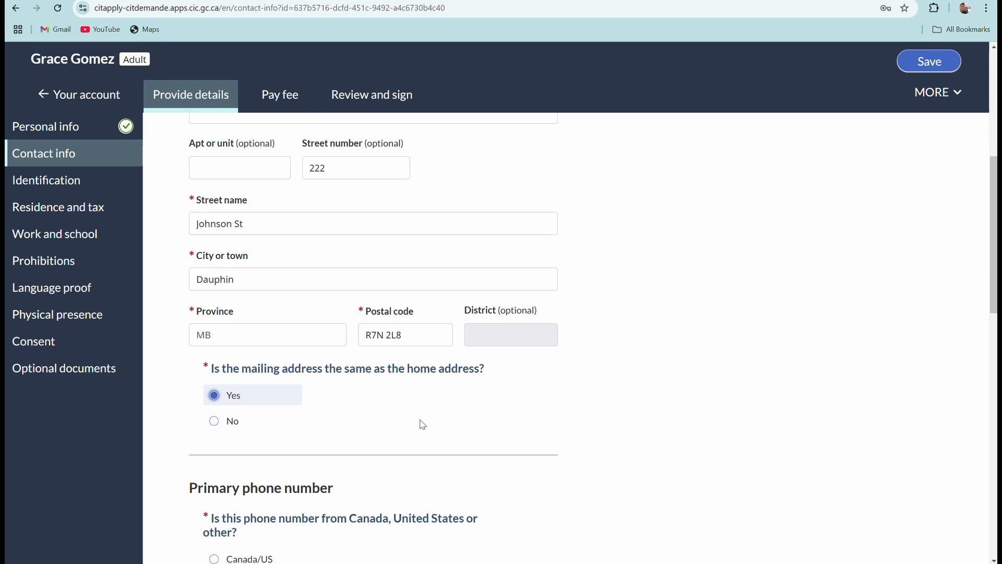
scroll(423, 423, "down", 2)
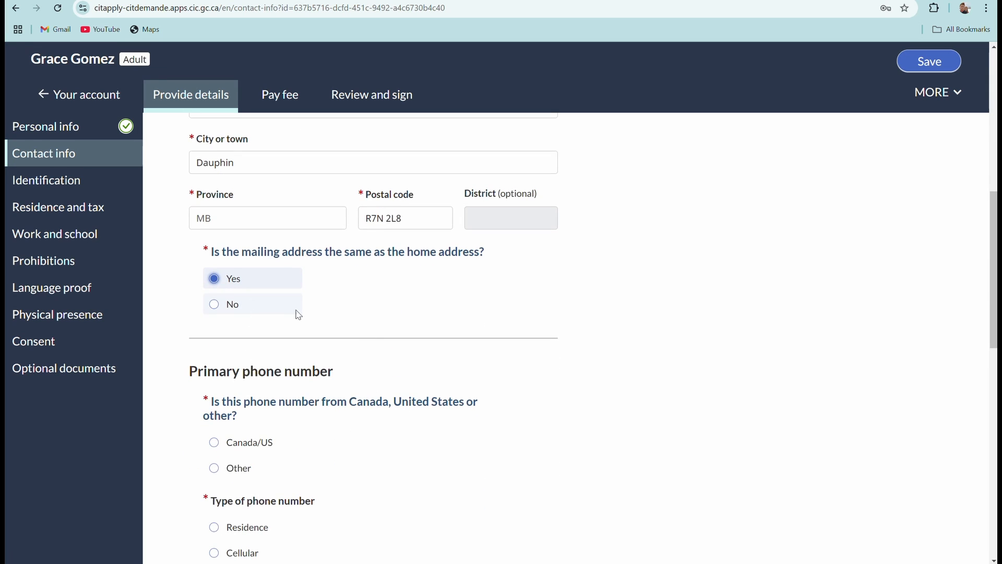
scroll(342, 322, "down", 4)
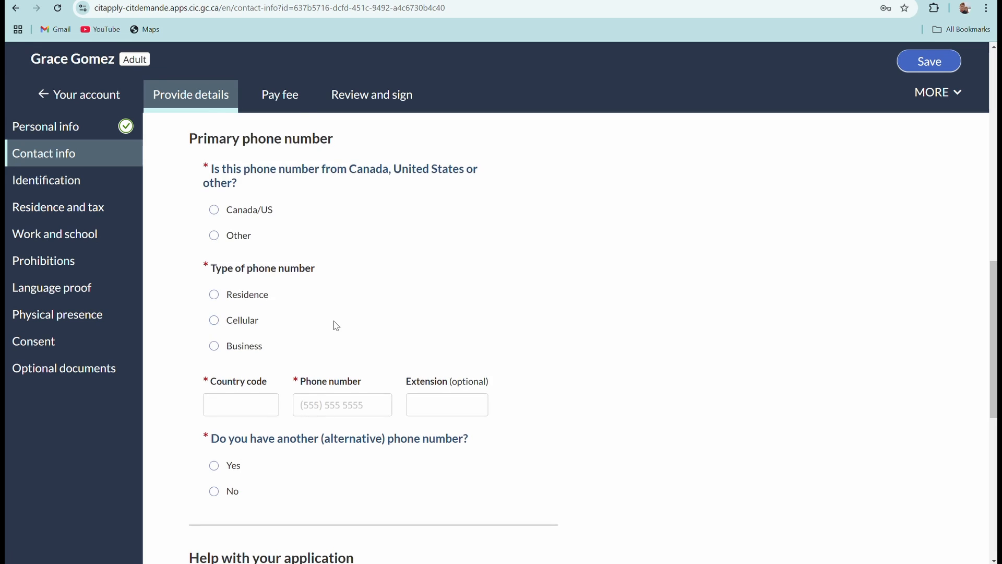
scroll(336, 326, "up", 2)
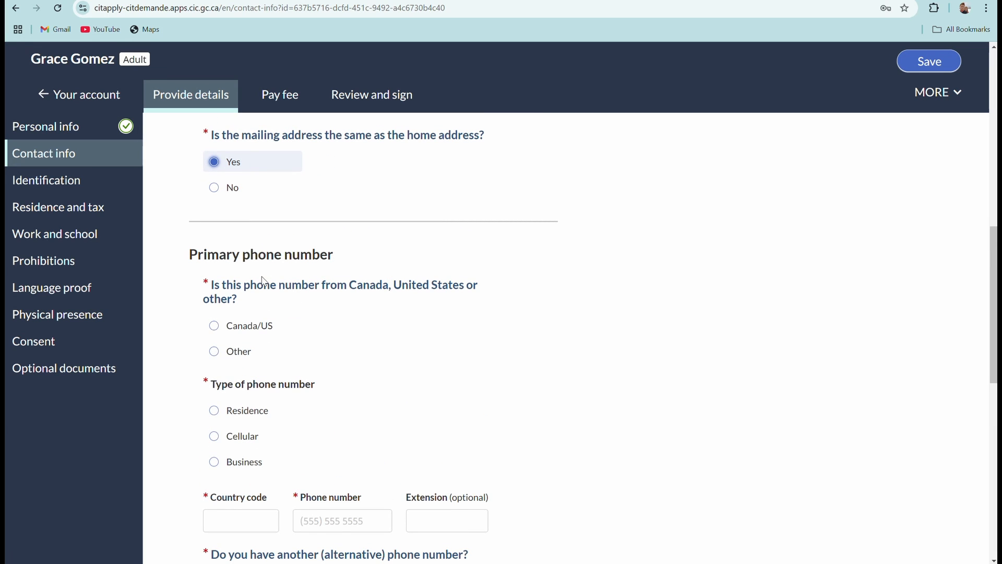
scroll(298, 278, "down", 1)
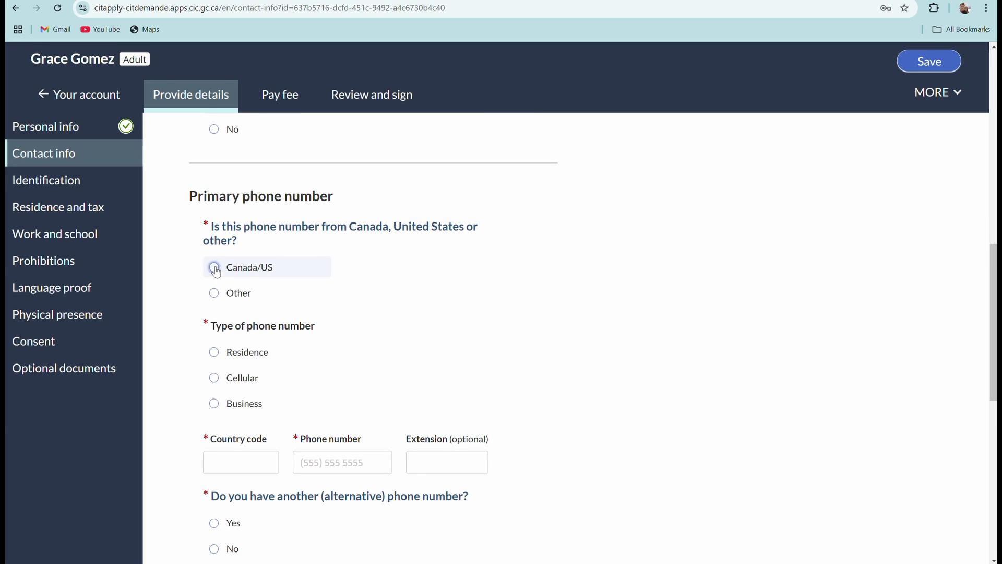
Add a Canada/US cellular primary phone number and answer No to an alternative phone.
left_click(215, 268)
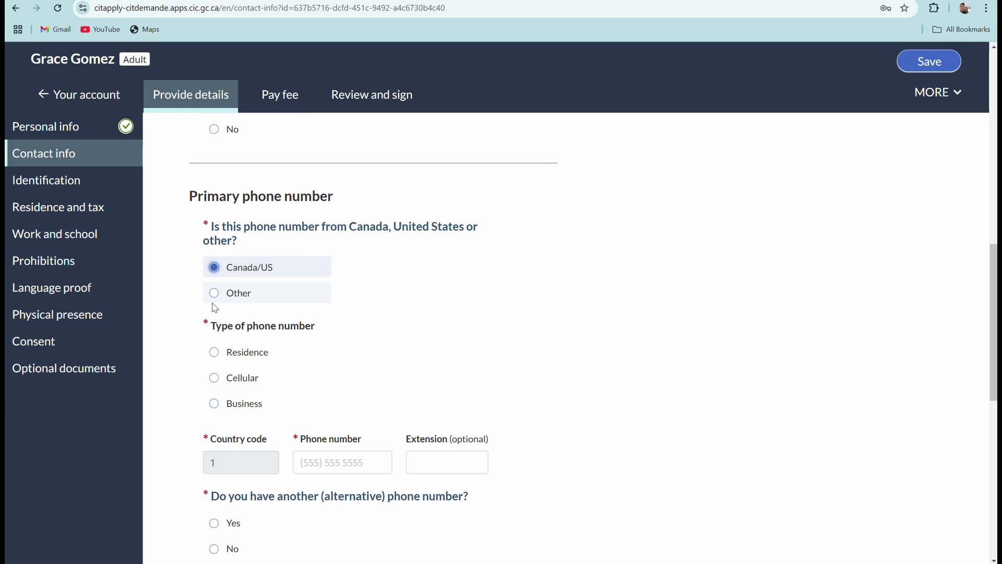
left_click(215, 378)
scroll(252, 340, "down", 1)
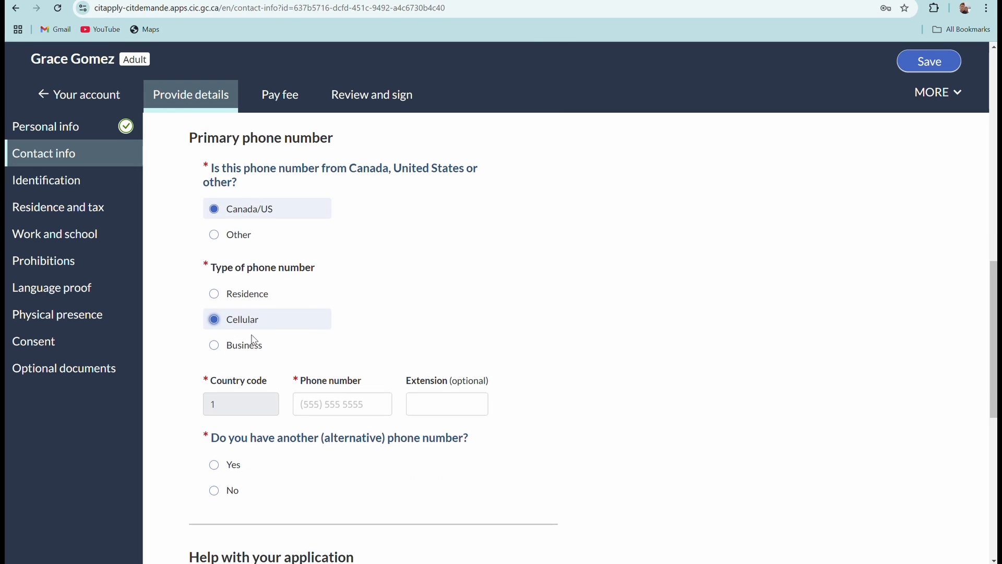
left_click(330, 401)
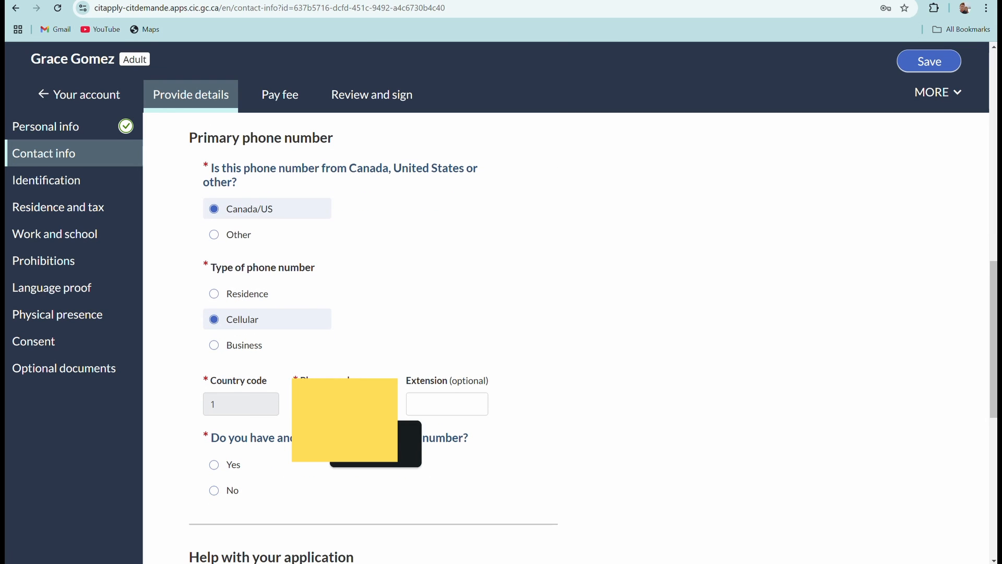
left_click(409, 433)
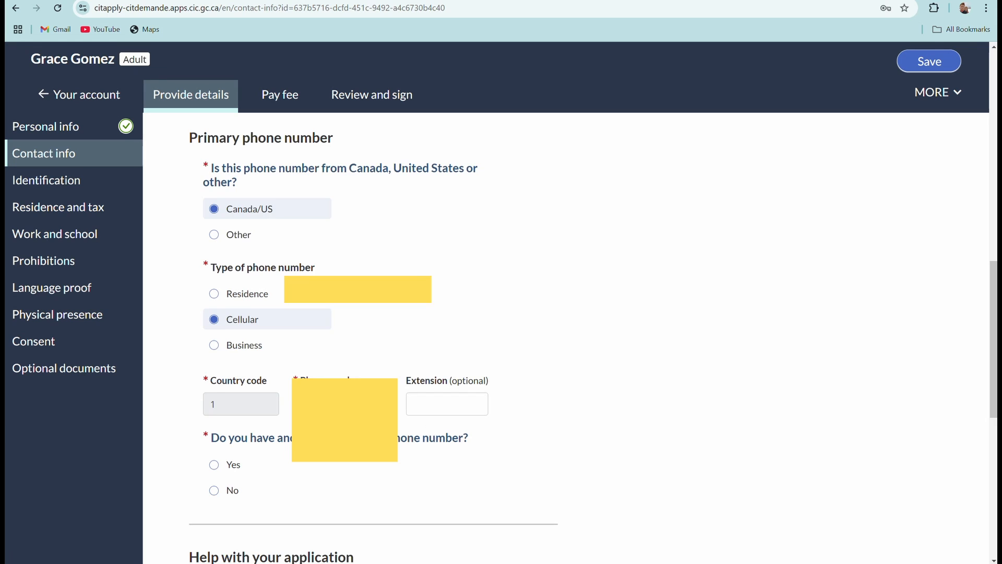
scroll(291, 346, "down", 2)
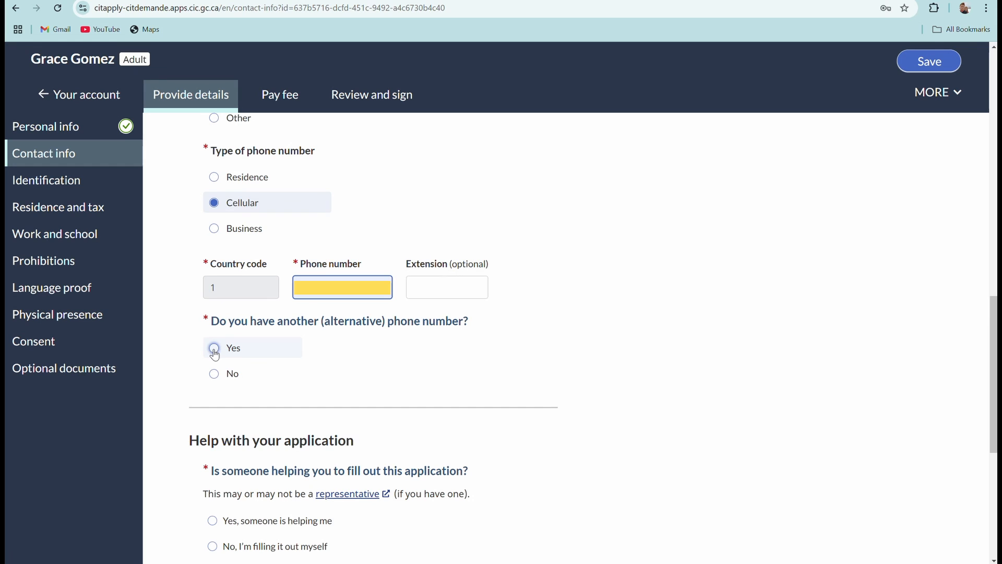
left_click(214, 374)
scroll(248, 259, "down", 4)
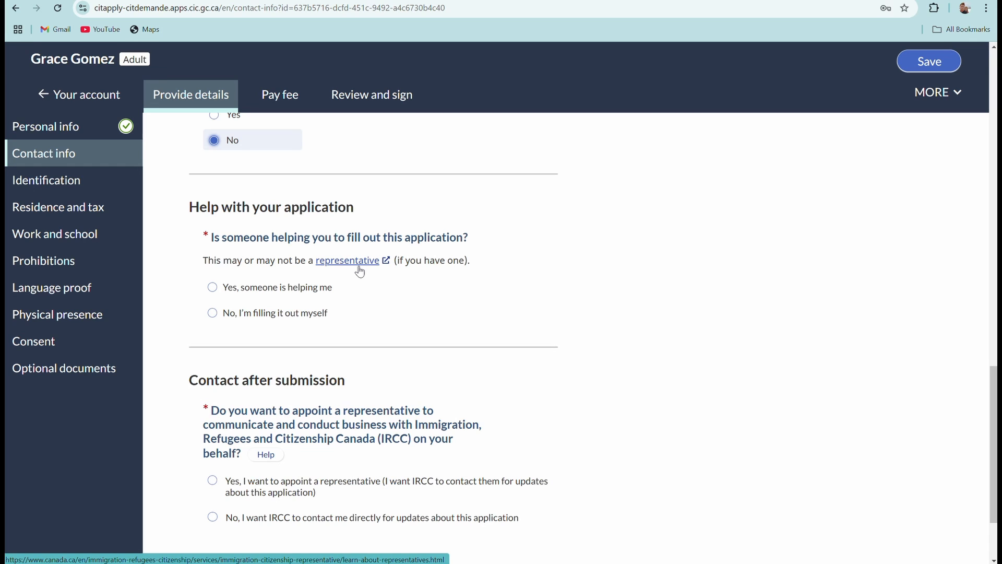
Select 'No, I'm filling it out myself' under Help with your application.
left_click(213, 287)
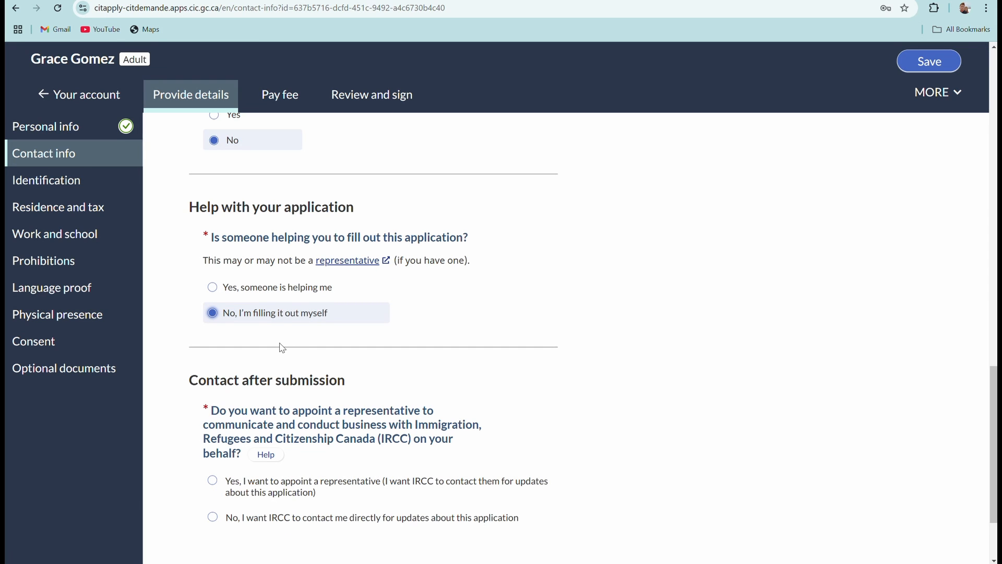
scroll(423, 385, "down", 3)
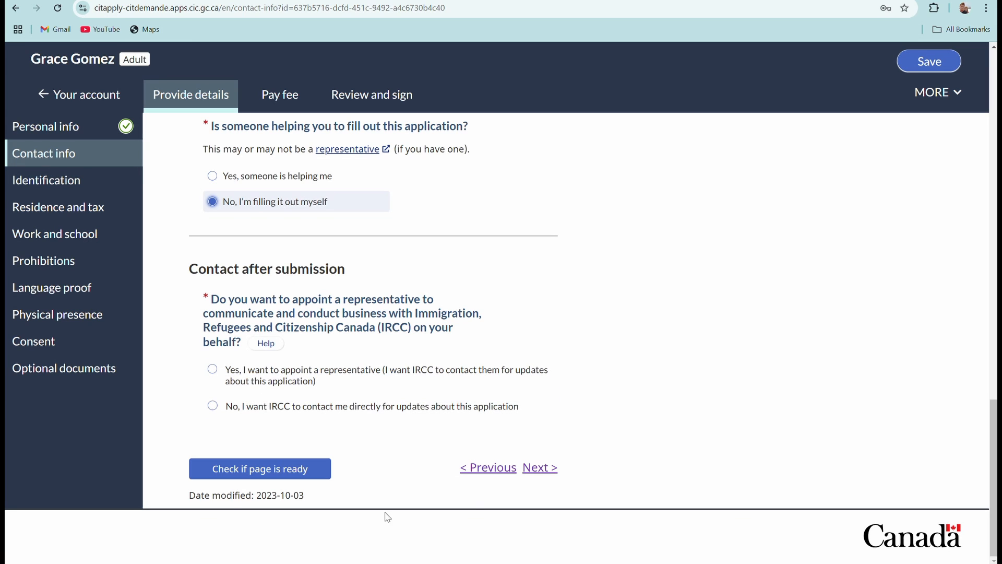
Run the page check, follow the missing-information link, and select 'No, I want IRCC to contact me directly'.
left_click(242, 470)
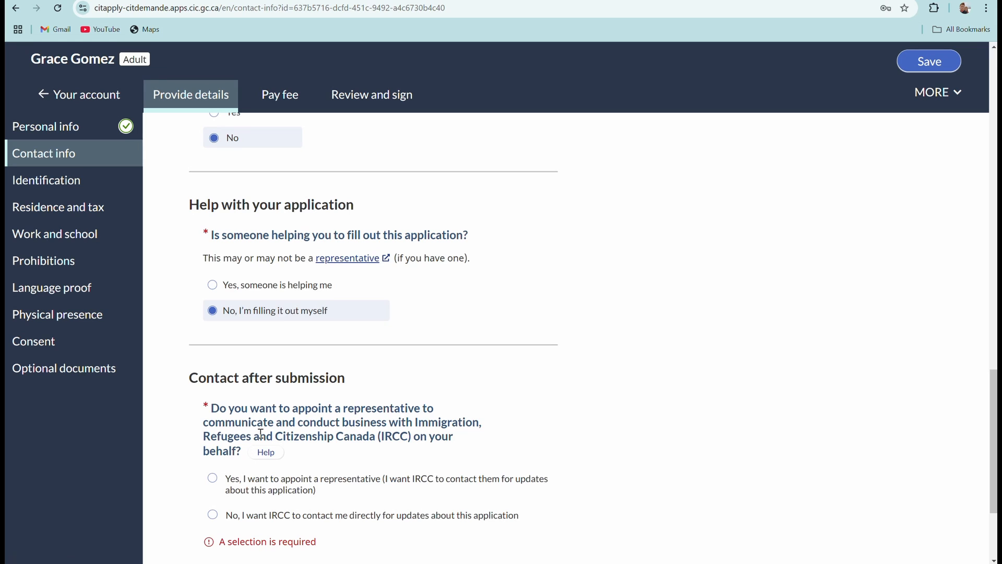
scroll(264, 430, "down", 3)
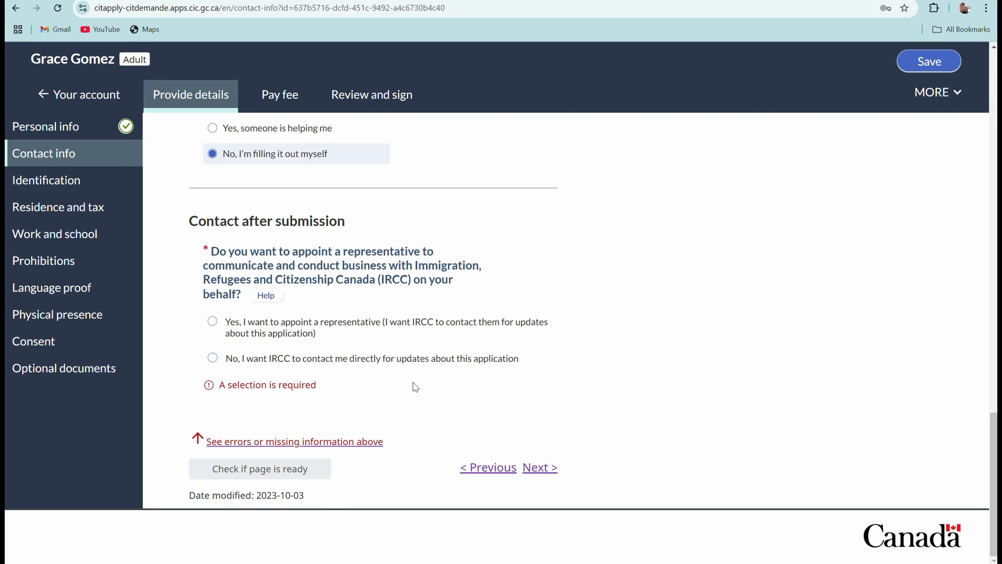
left_click(257, 442)
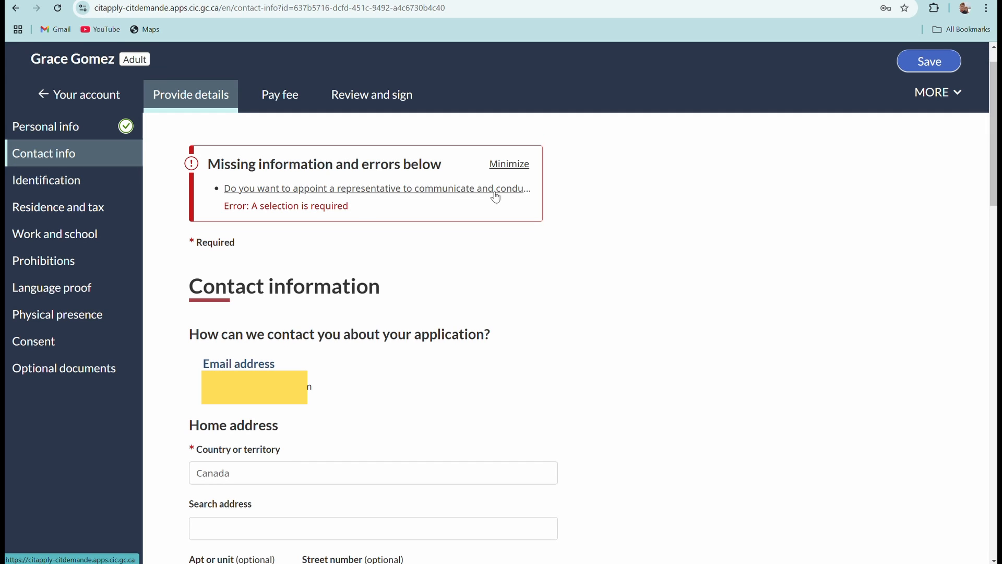
scroll(429, 390, "down", 16)
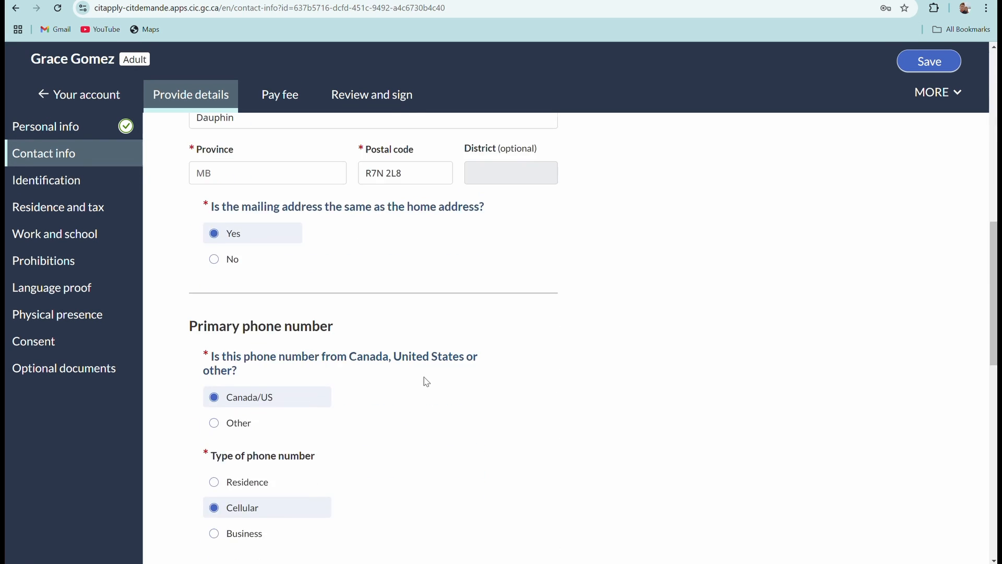
scroll(425, 375, "down", 9)
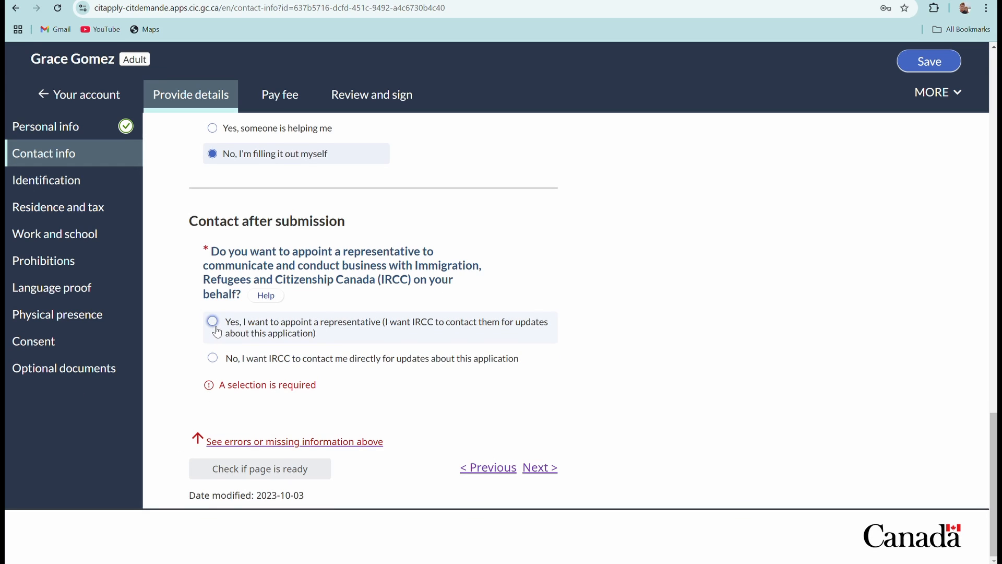
left_click(213, 359)
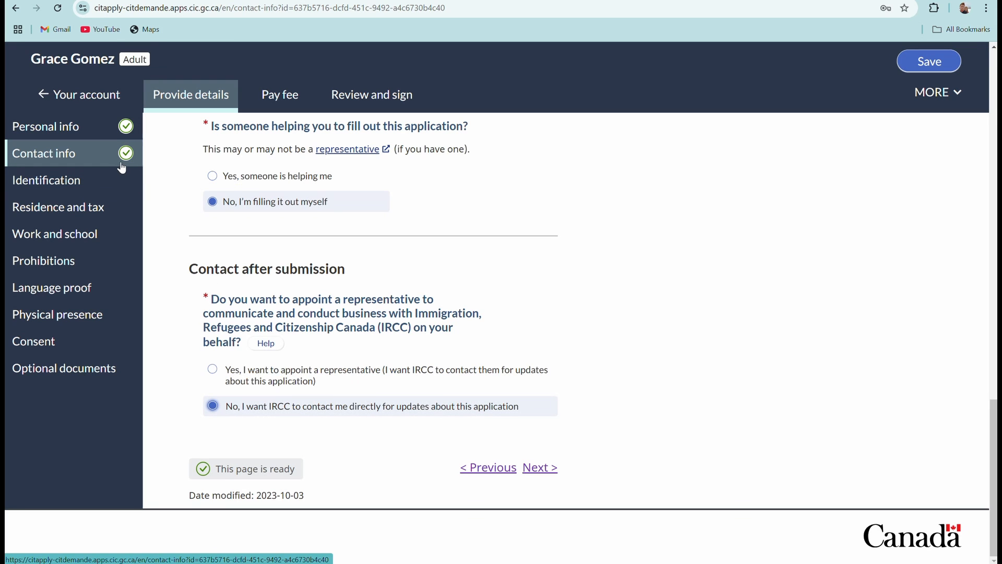
left_click(542, 469)
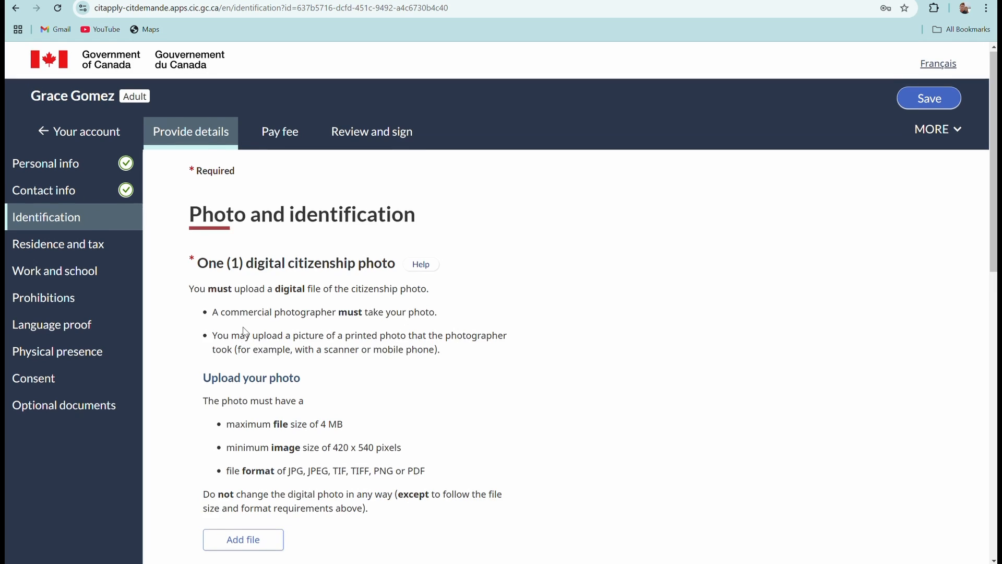
scroll(243, 328, "down", 1)
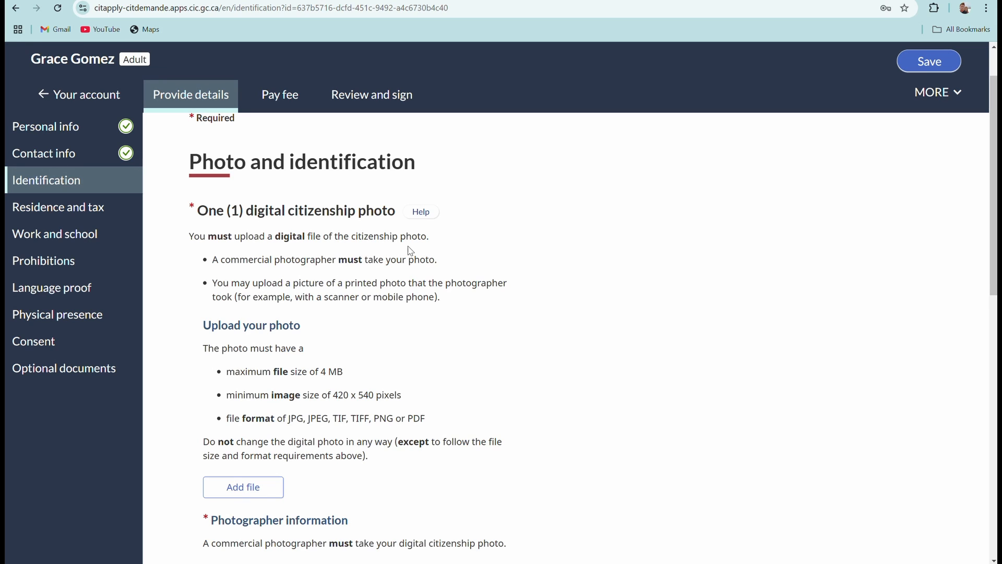
scroll(411, 283, "down", 1)
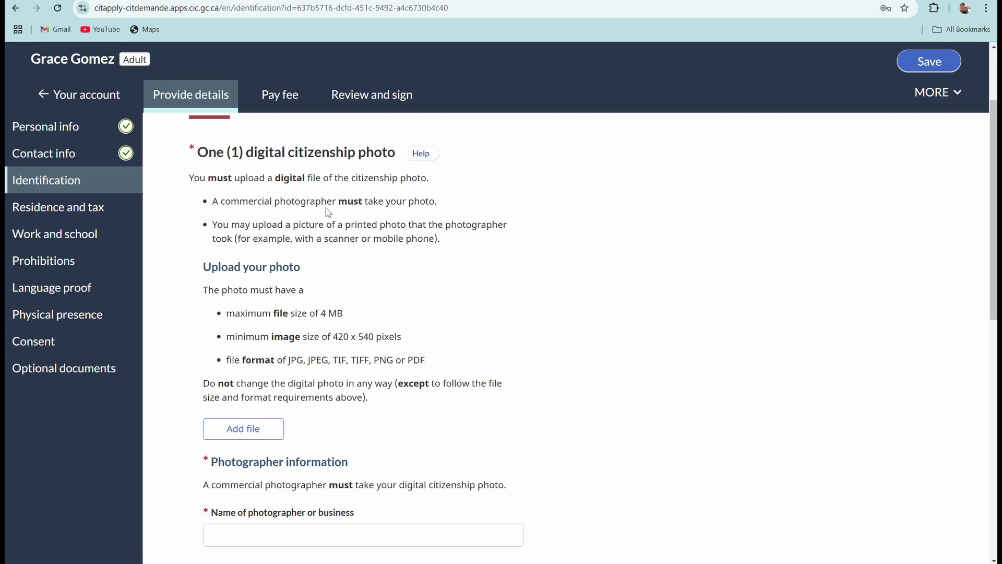
scroll(364, 291, "down", 2)
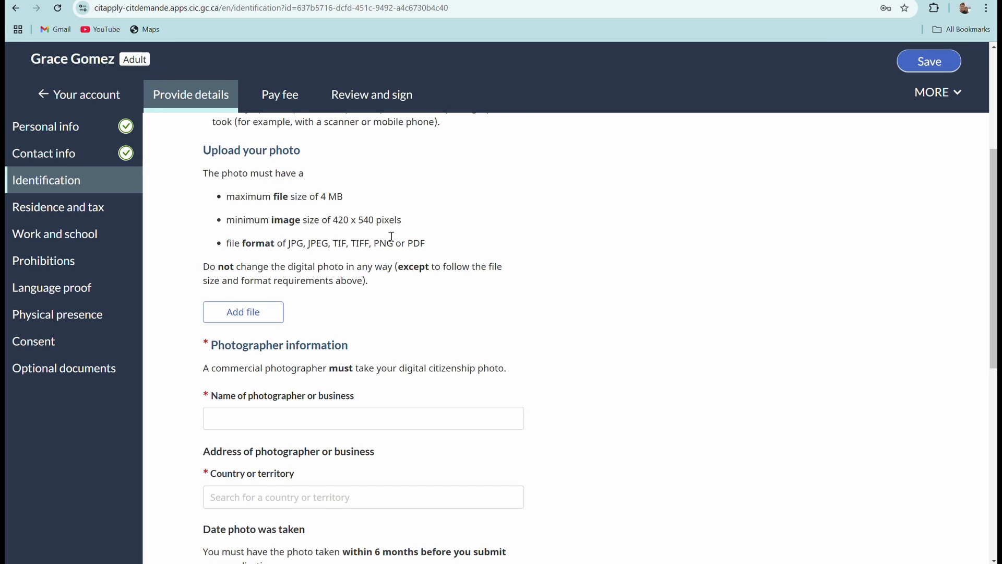
scroll(392, 237, "up", 1)
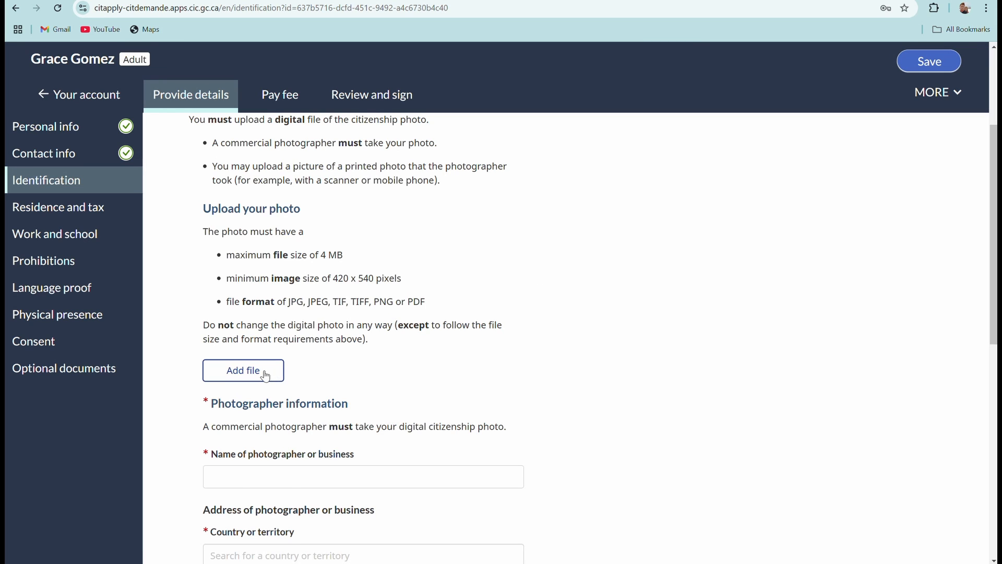
Upload THANK YOU AND TEMPLATE.pdf from Downloads as the citizenship photo file.
scroll(261, 372, "down", 1)
left_click(273, 313)
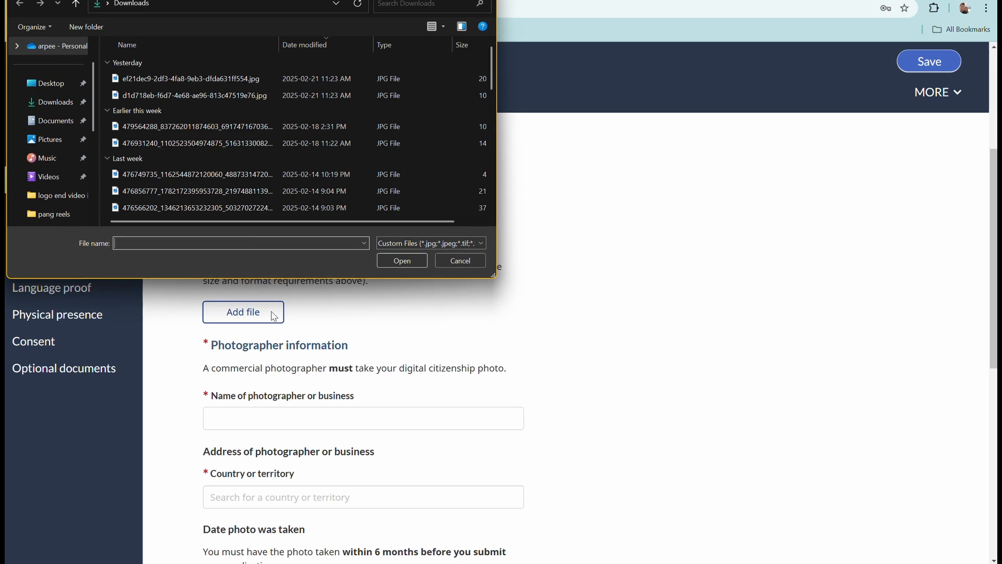
scroll(225, 203, "down", 3)
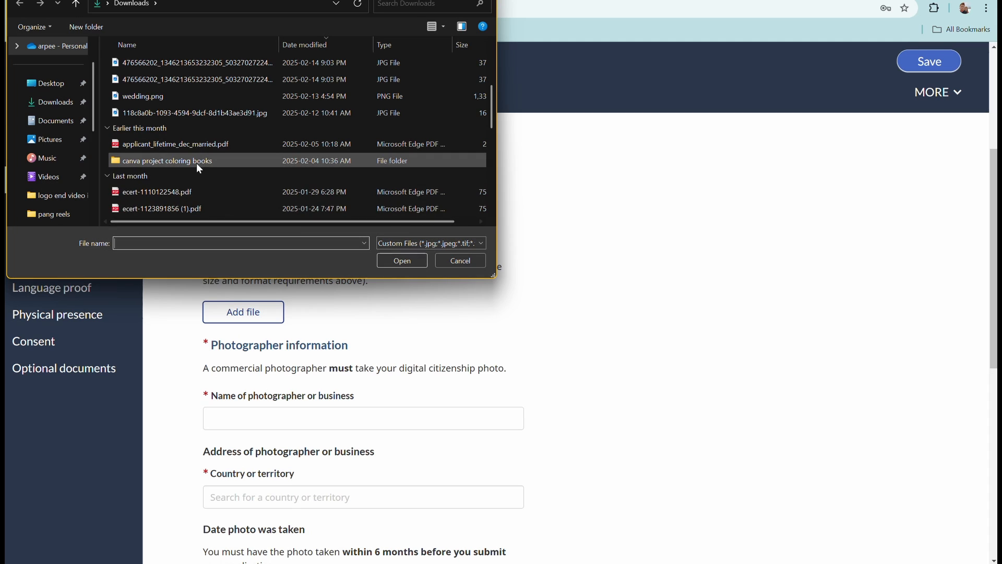
scroll(196, 163, "down", 2)
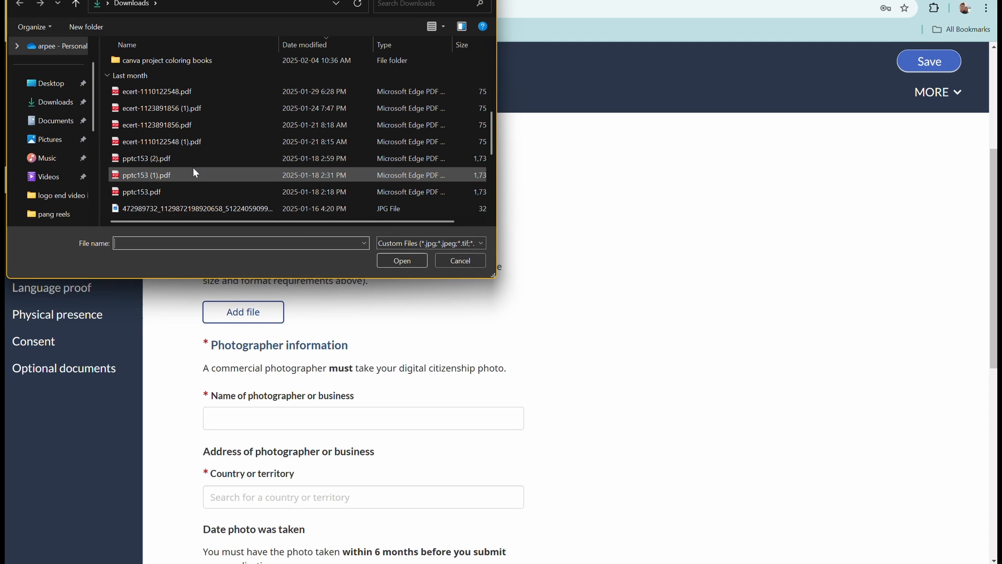
scroll(190, 168, "up", 2)
scroll(187, 172, "down", 3)
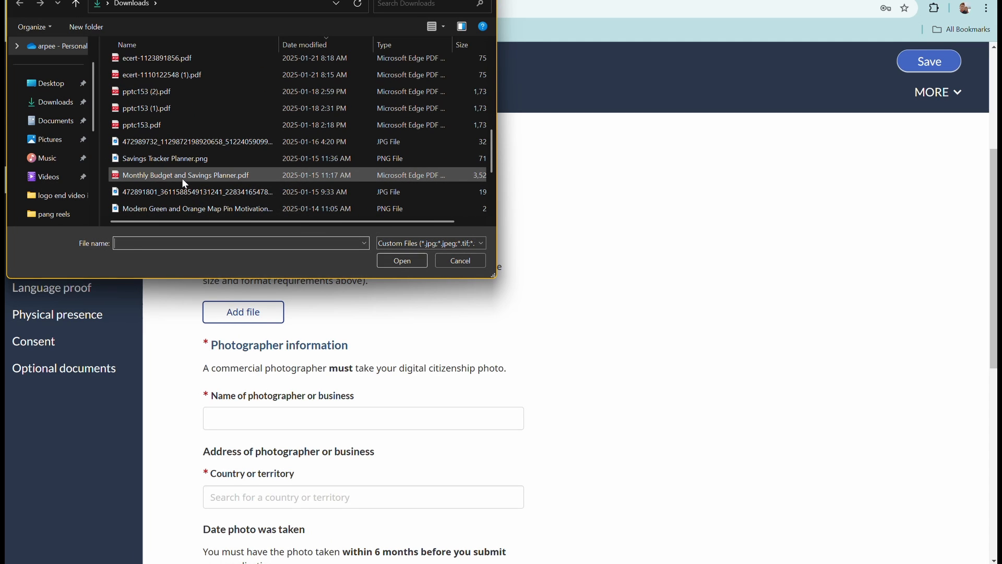
scroll(184, 183, "down", 2)
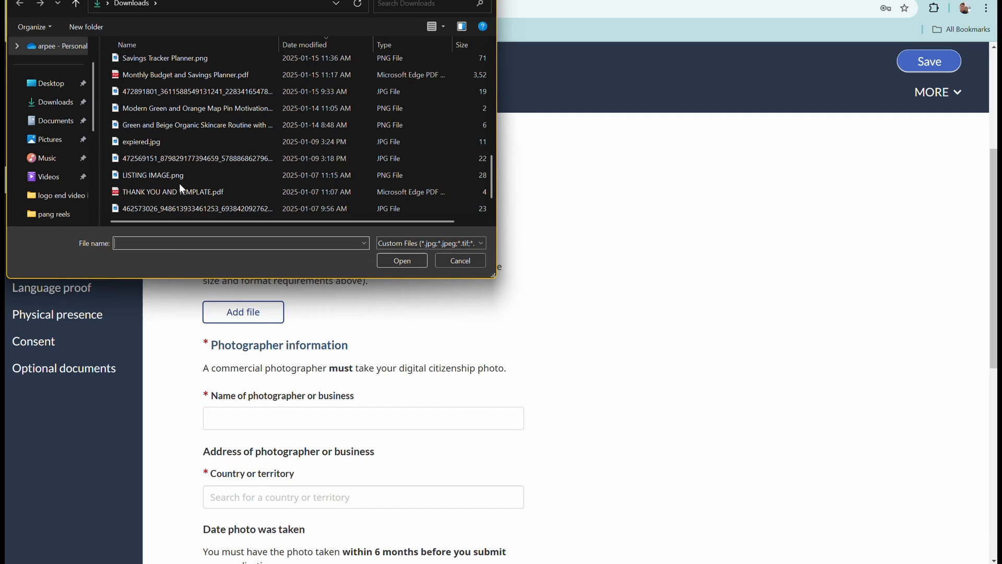
left_click(178, 190)
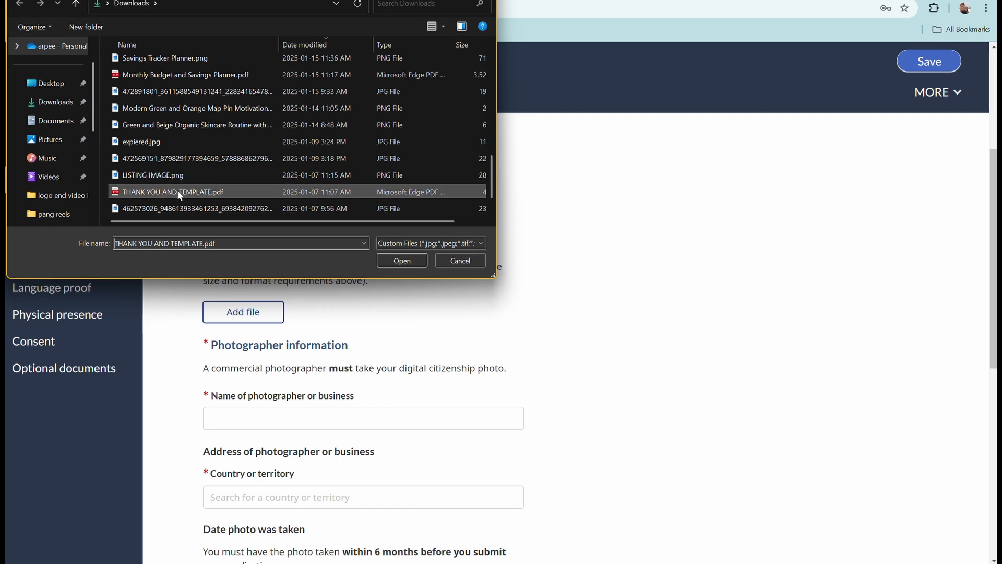
left_click(400, 261)
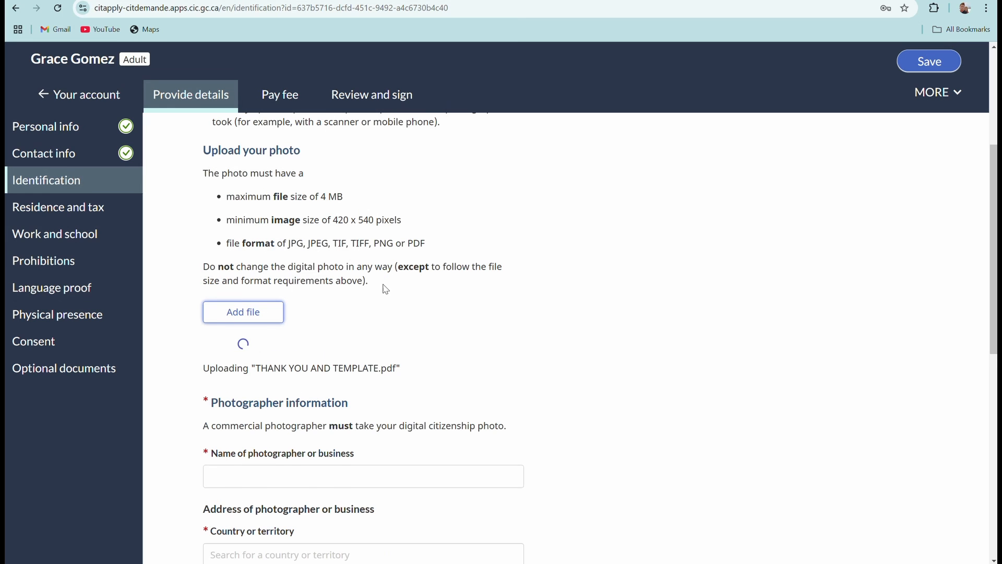
Fill in the photographer's business name from autofill and set the country to Canada.
scroll(312, 311, "down", 2)
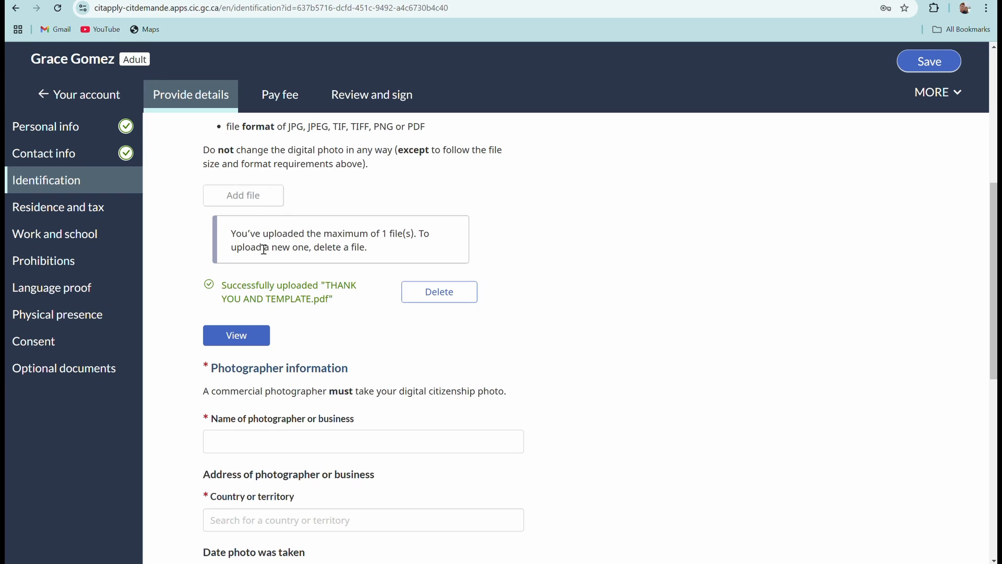
scroll(387, 287, "down", 1)
scroll(387, 287, "down", 2)
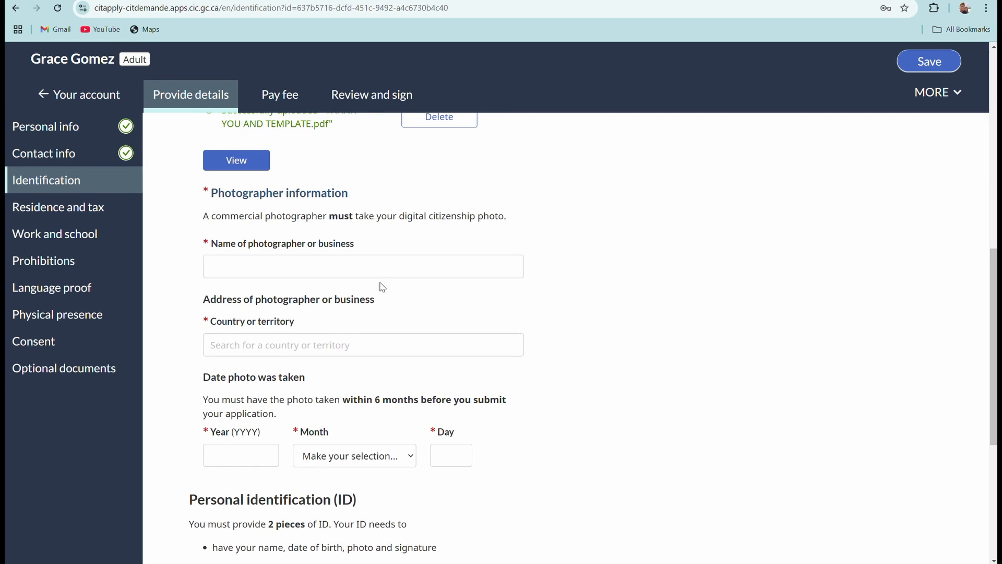
left_click(244, 267)
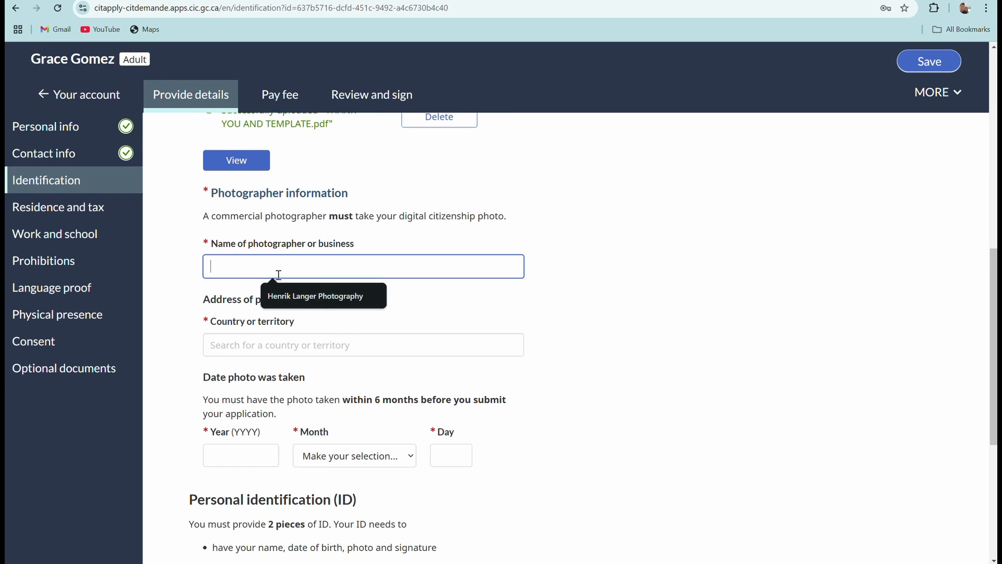
left_click(290, 298)
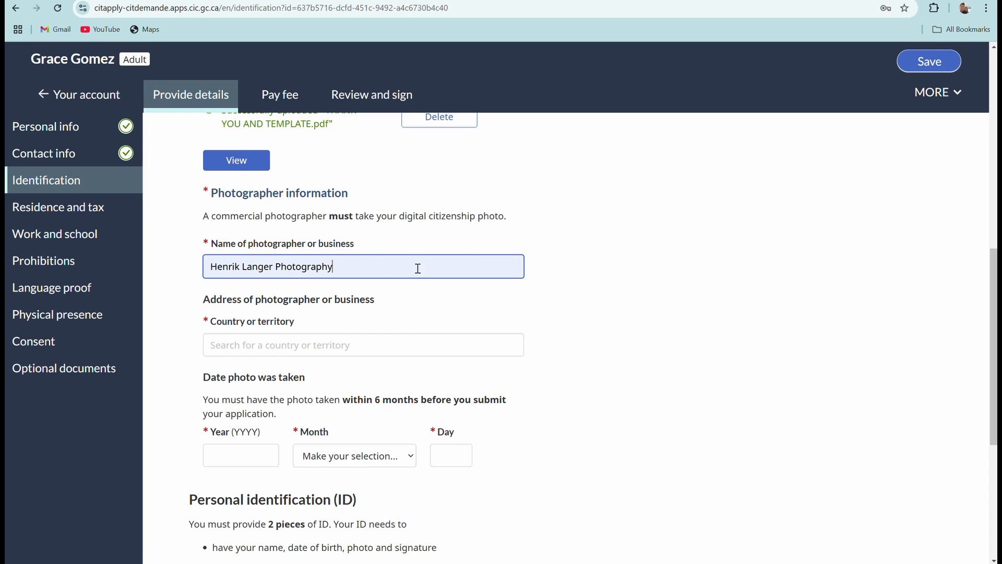
scroll(391, 288, "down", 1)
scroll(391, 289, "down", 2)
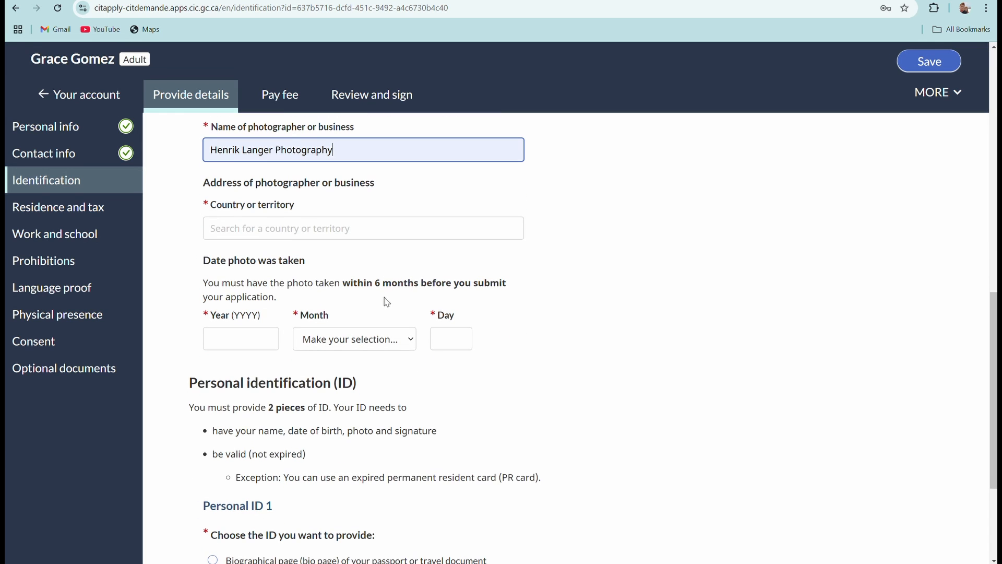
scroll(386, 304, "down", 1)
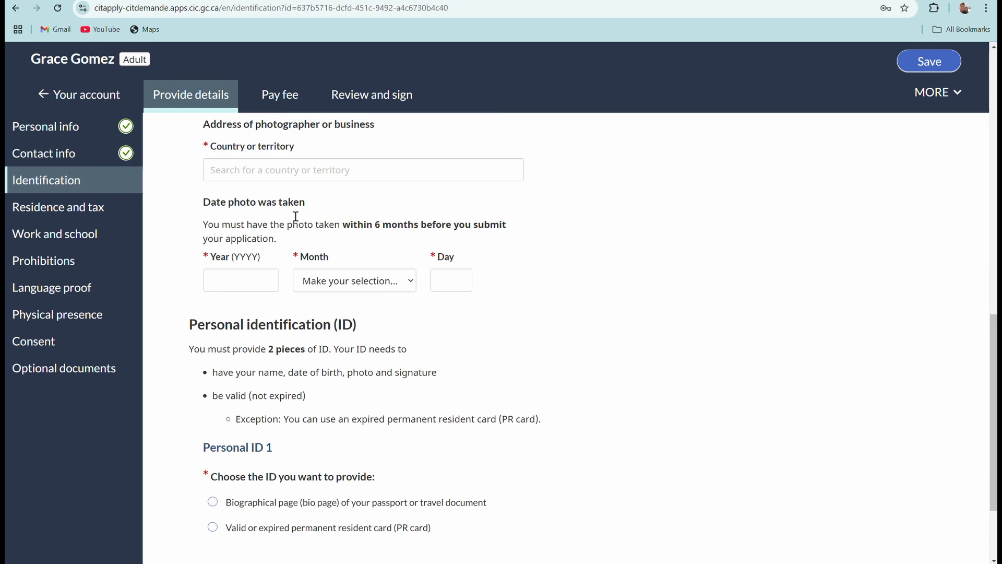
left_click(281, 172)
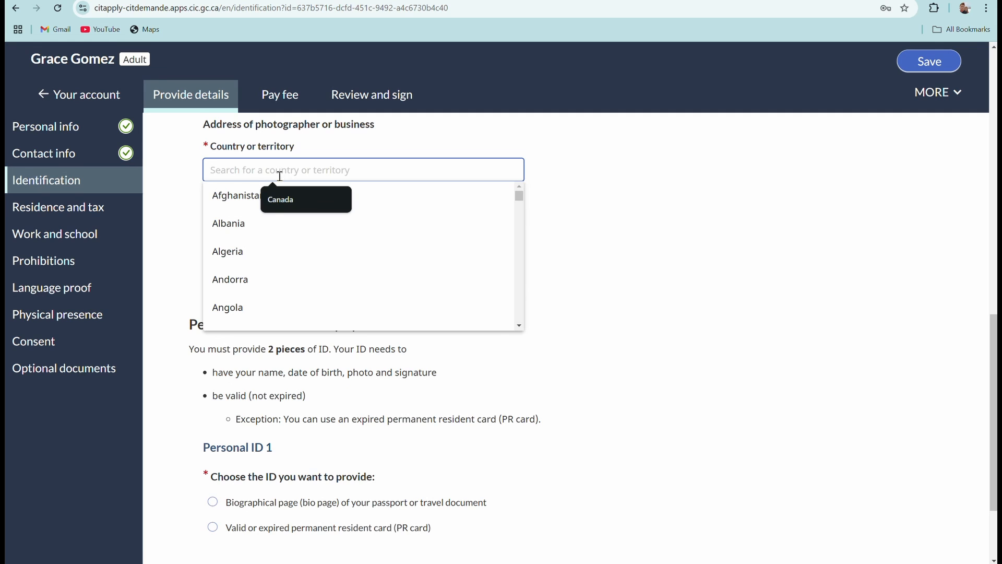
type("Canada")
scroll(352, 190, "down", 1)
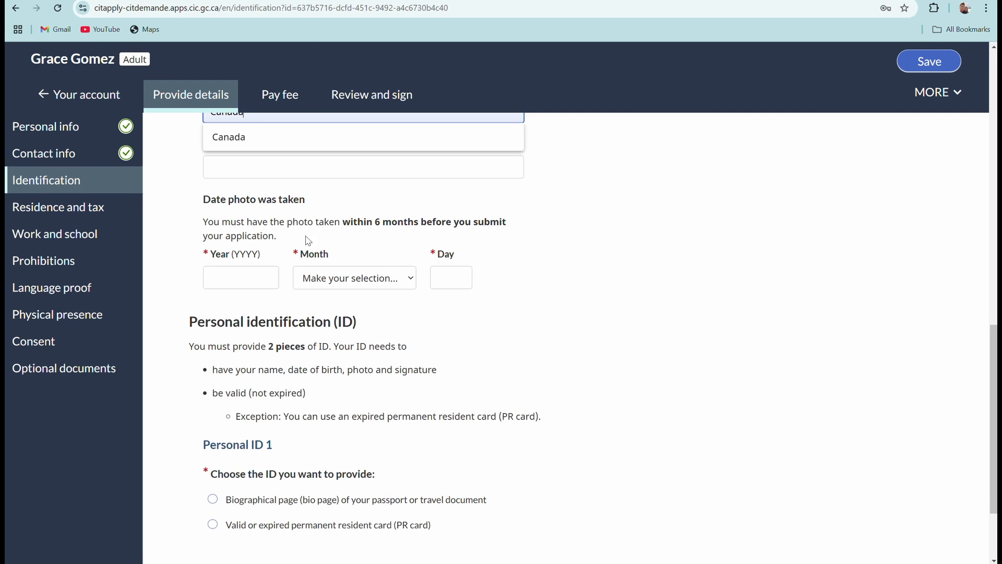
Set the photo date to January 1, 2025.
left_click(231, 275)
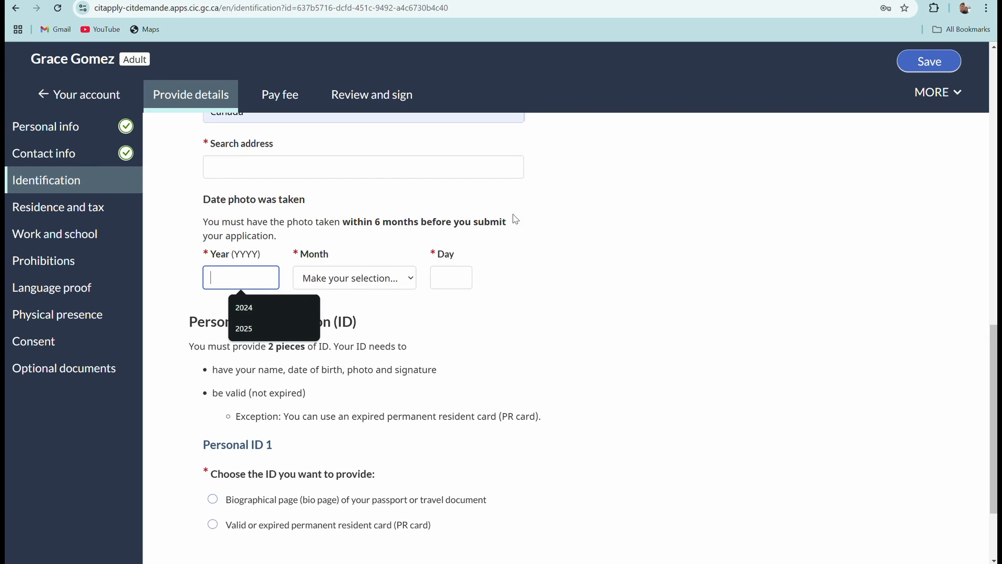
left_click(254, 313)
left_click(250, 328)
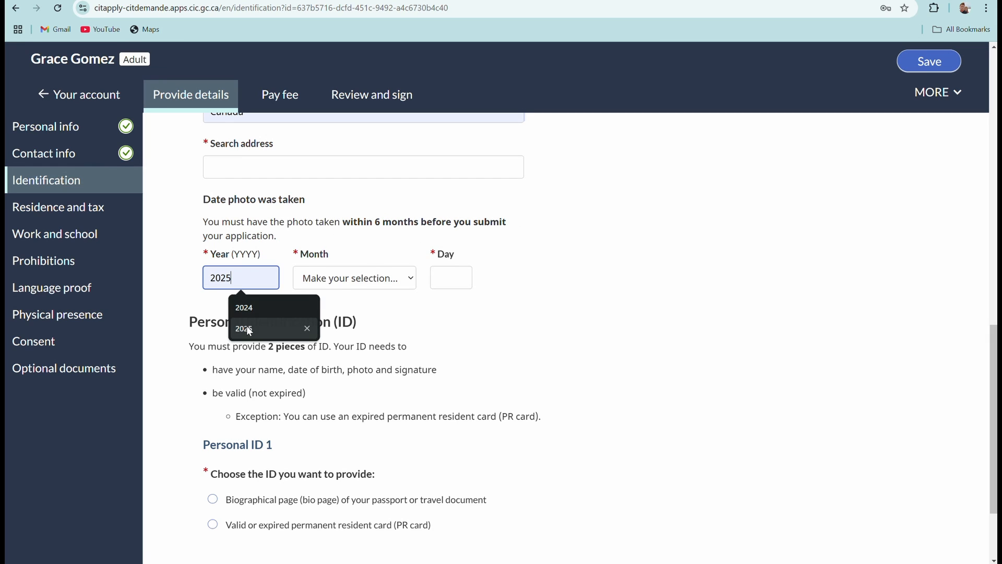
left_click(339, 285)
left_click(320, 317)
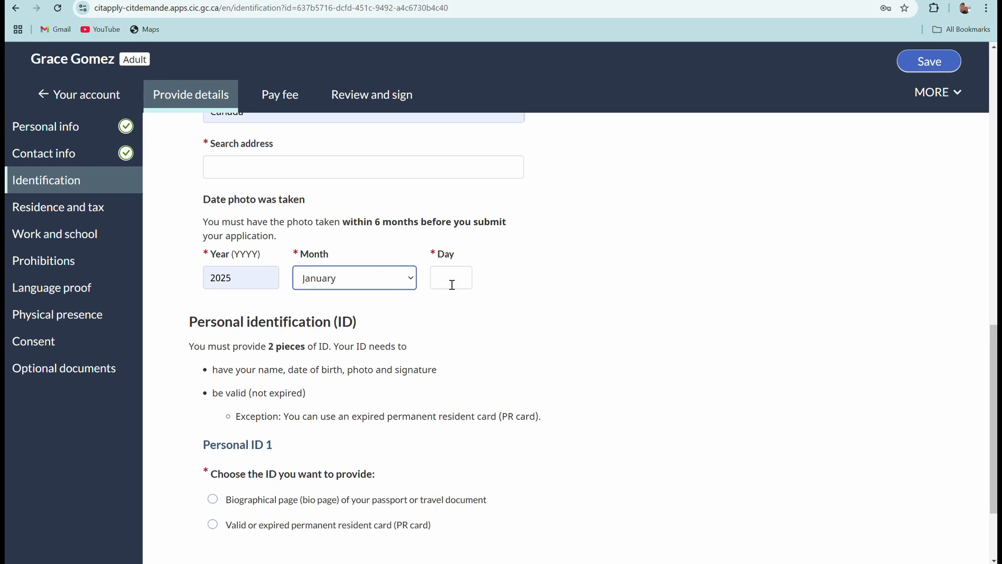
left_click(450, 278)
type("1")
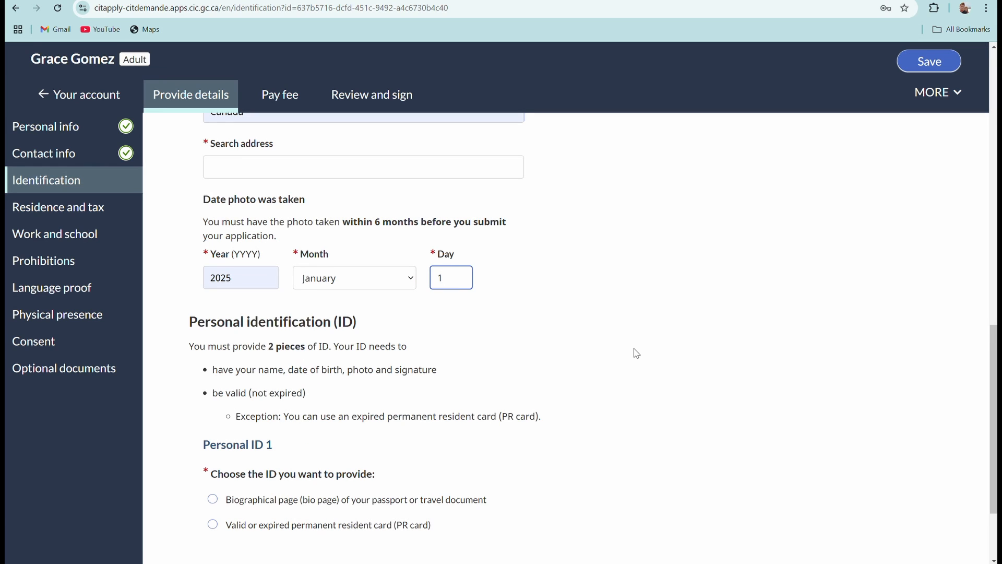
left_click(586, 293)
Select 'Valid or expired permanent resident card (PR card)' under Personal ID 1.
scroll(496, 337, "down", 3)
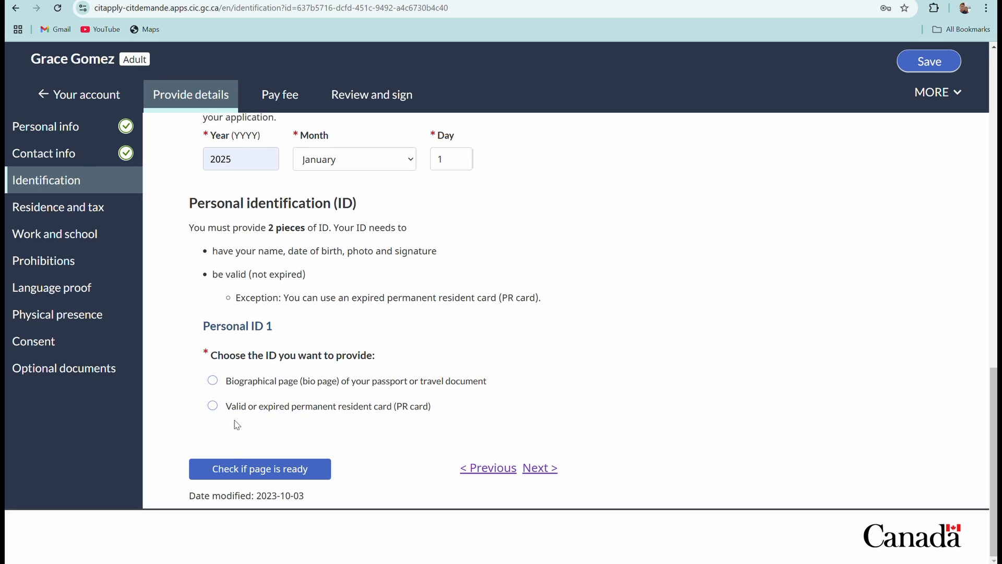
left_click(213, 407)
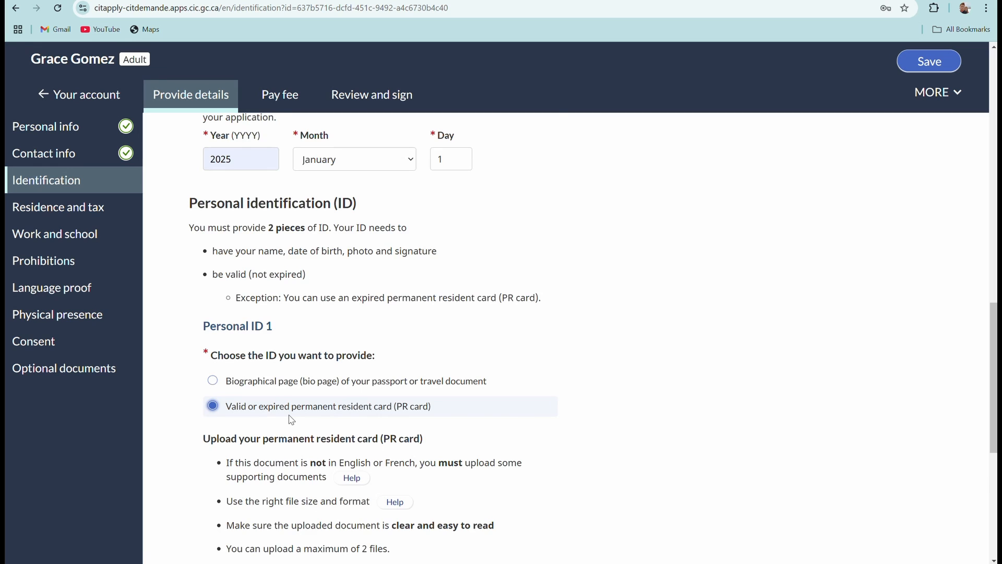
scroll(291, 420, "down", 2)
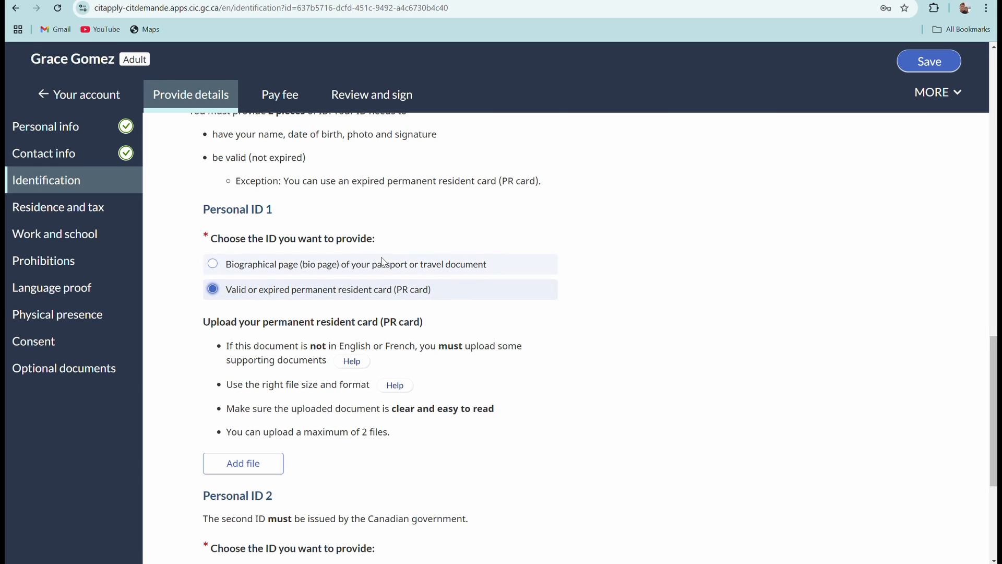
scroll(379, 347, "down", 2)
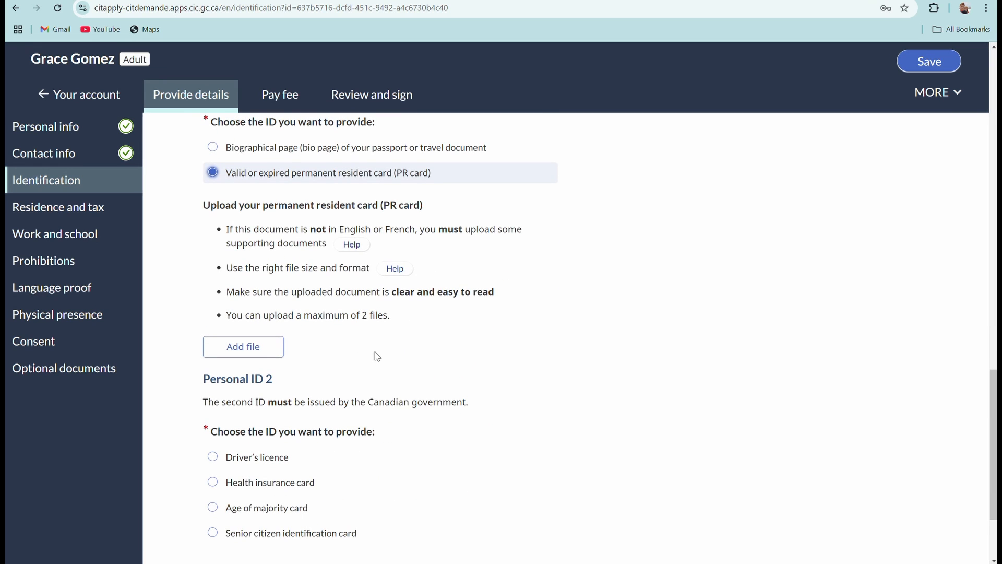
Upload THANK YOU AND TEMPLATE.pdf as the PR card file for the first ID.
left_click(221, 356)
scroll(221, 182, "down", 10)
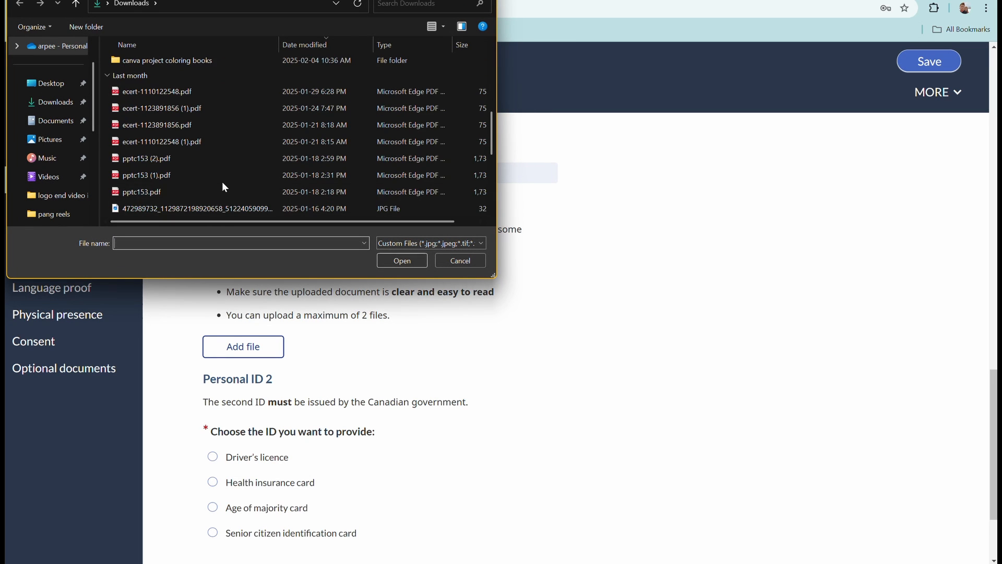
scroll(212, 190, "up", 1)
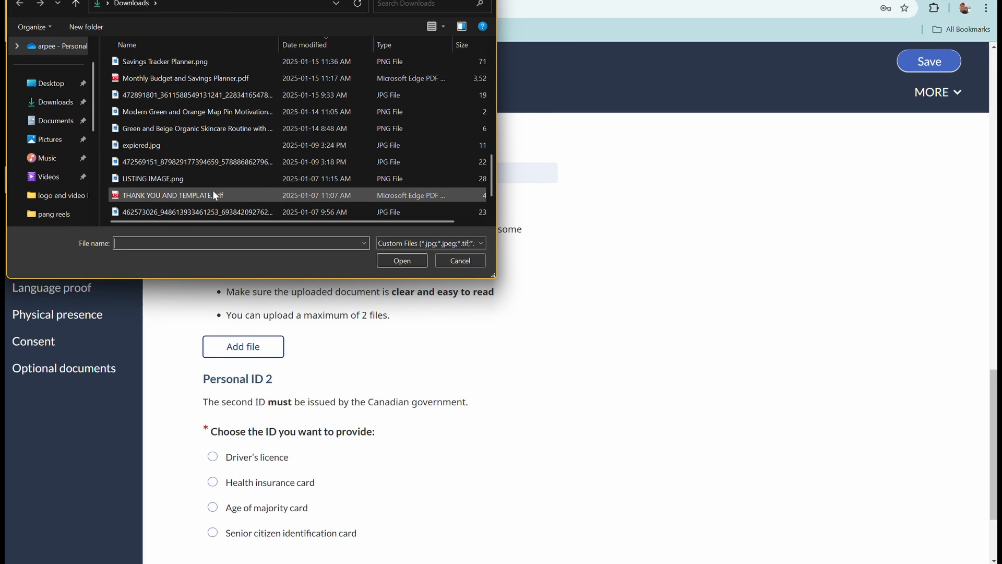
scroll(211, 180, "up", 1)
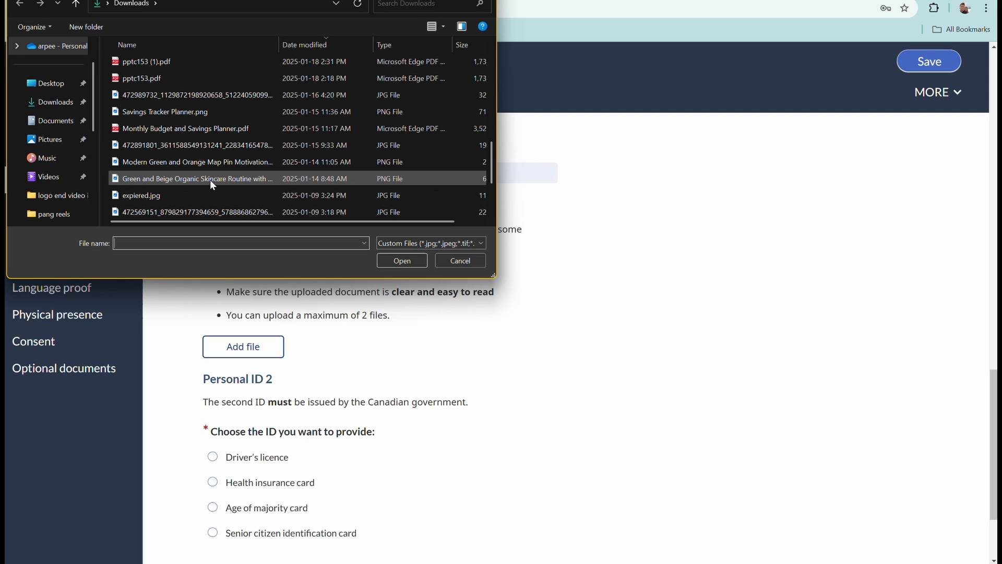
scroll(210, 179, "down", 1)
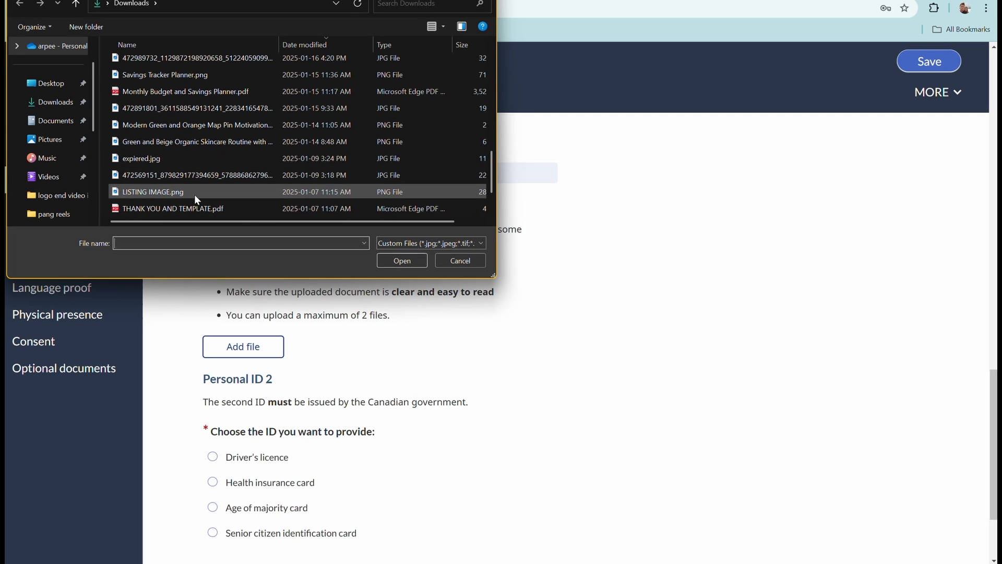
left_click(209, 208)
left_click(409, 261)
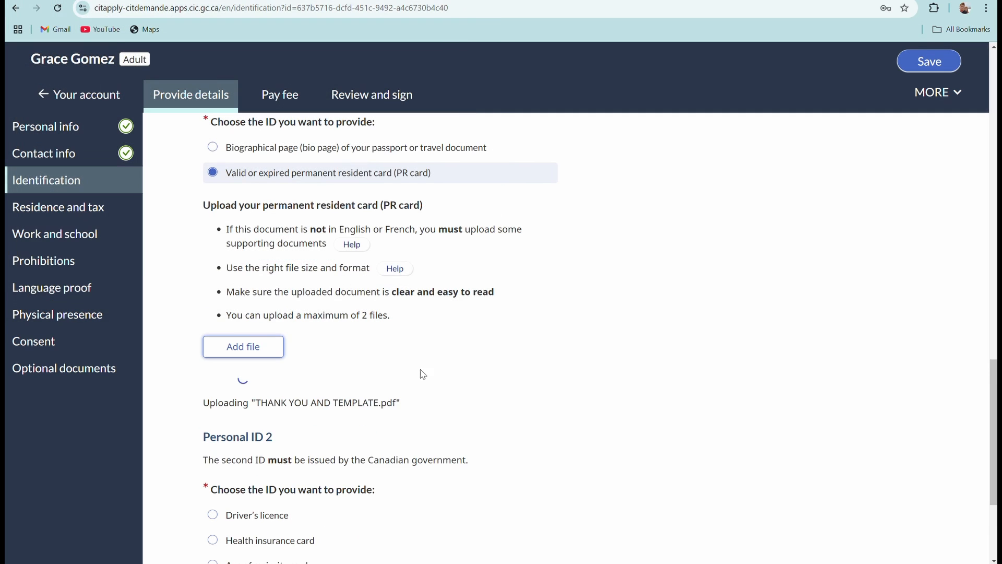
scroll(439, 398, "down", 1)
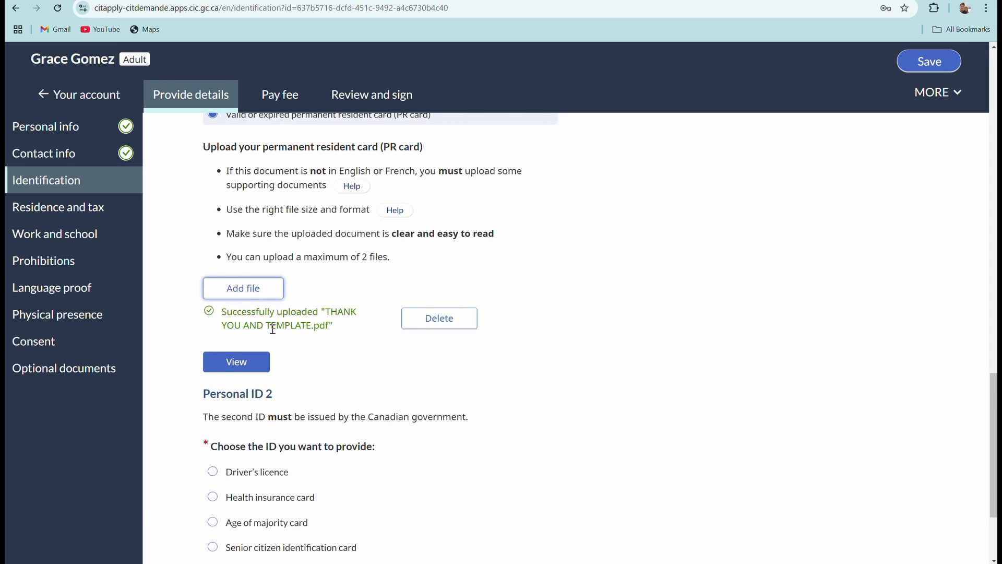
scroll(272, 330, "down", 3)
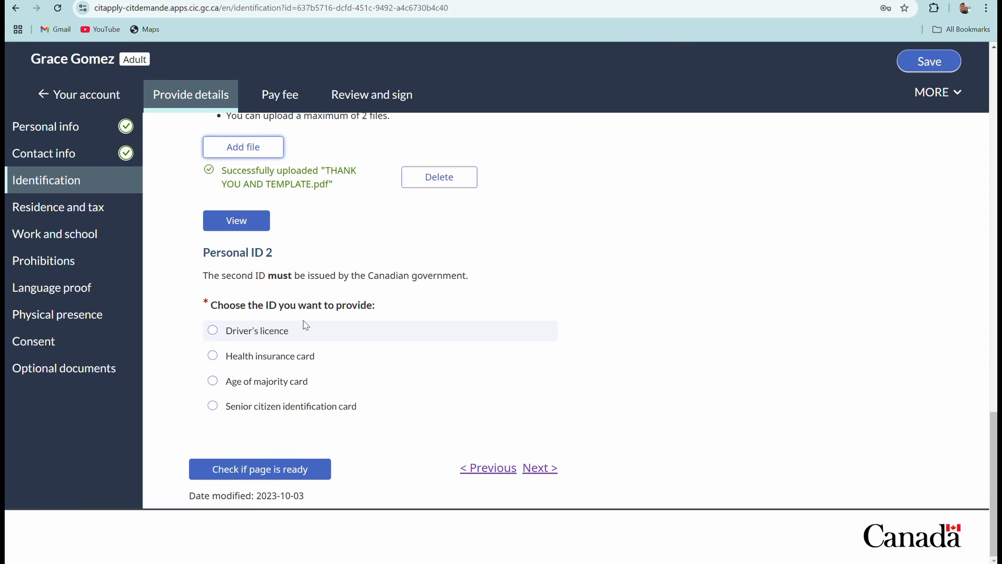
scroll(323, 226, "up", 1)
scroll(323, 225, "down", 1)
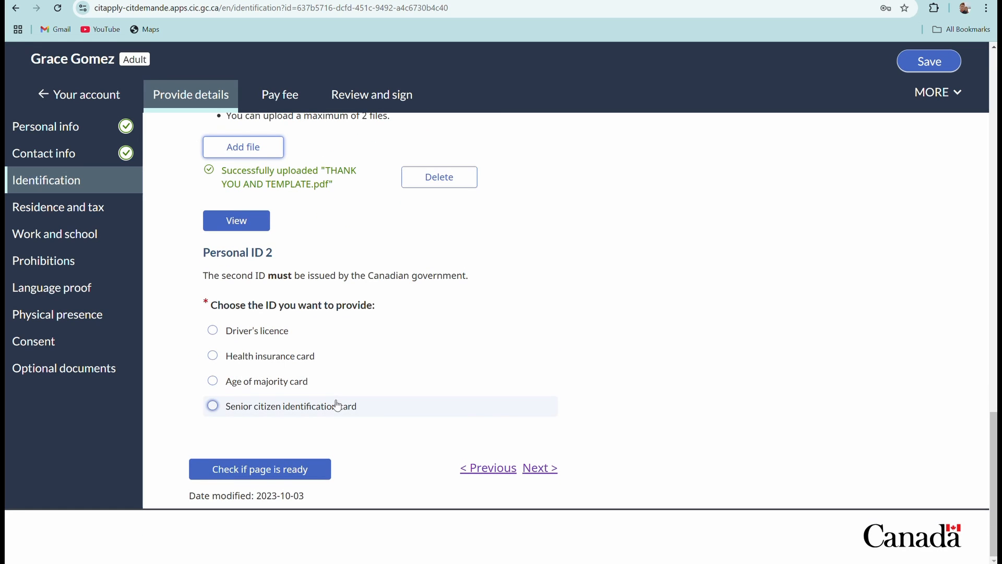
Set Personal ID 2 to Driver's licence, attach THANK YOU AND TEMPLATE.pdf, and run the page check.
left_click(212, 330)
scroll(436, 341, "down", 2)
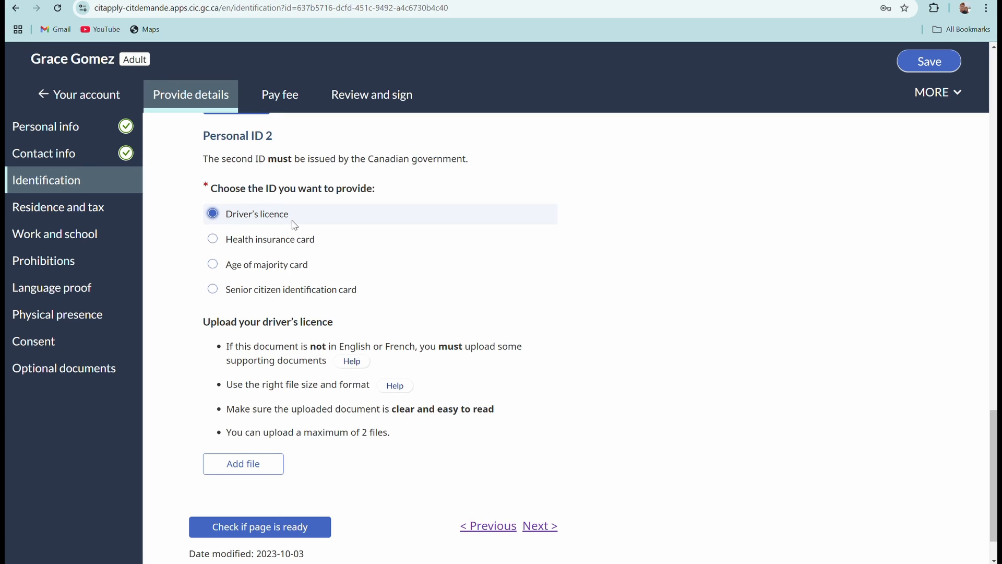
scroll(389, 316, "down", 1)
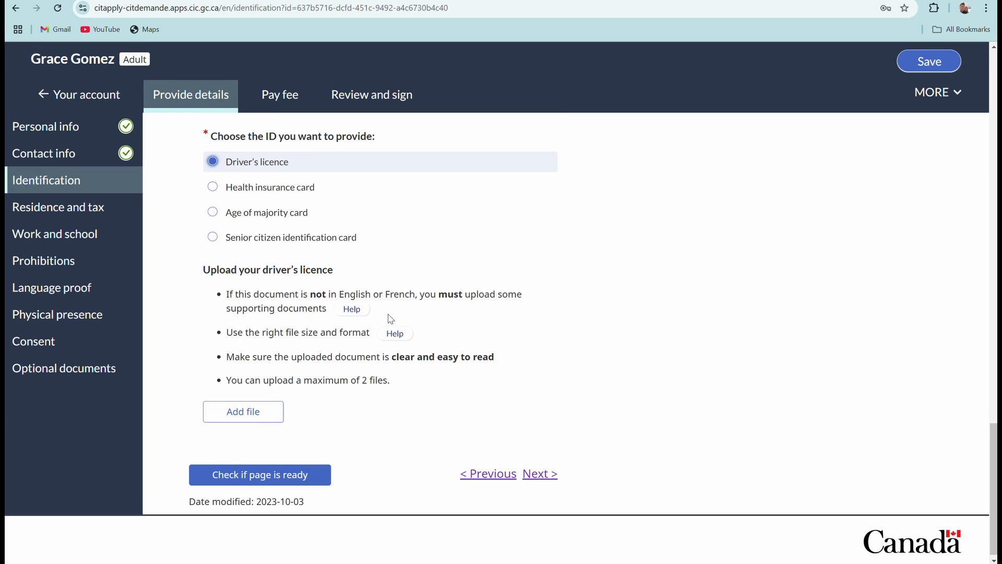
left_click(272, 406)
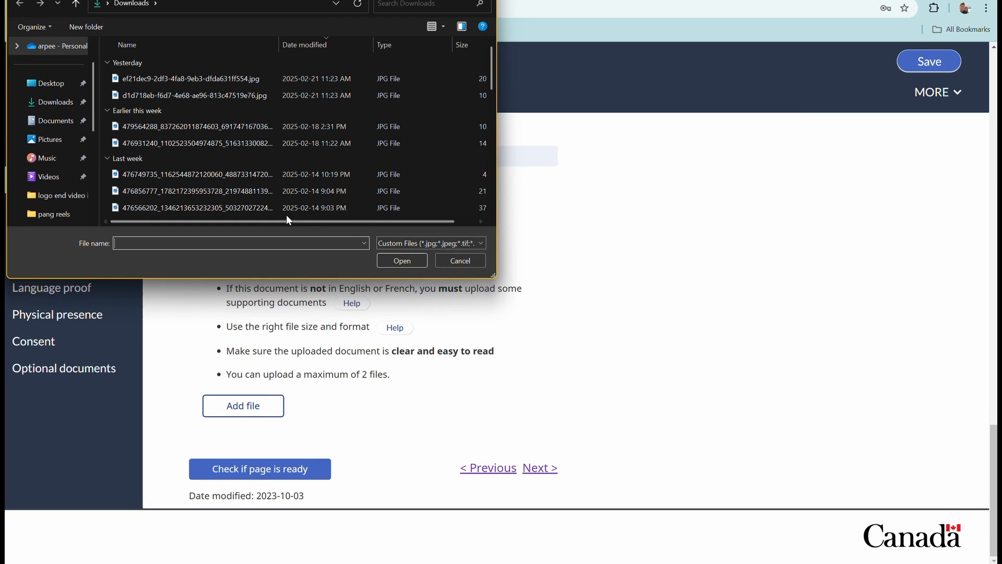
scroll(243, 151, "down", 8)
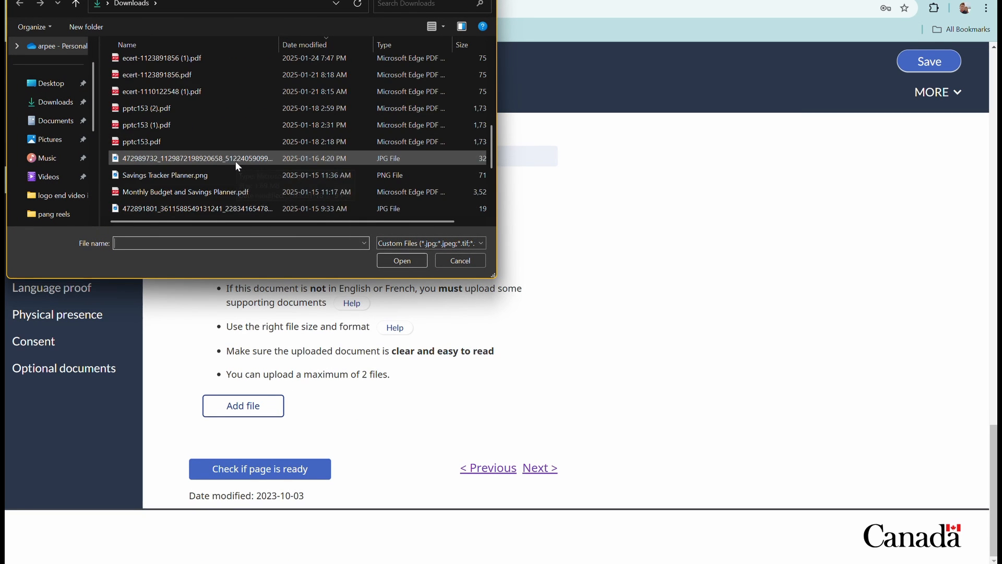
left_click(208, 209)
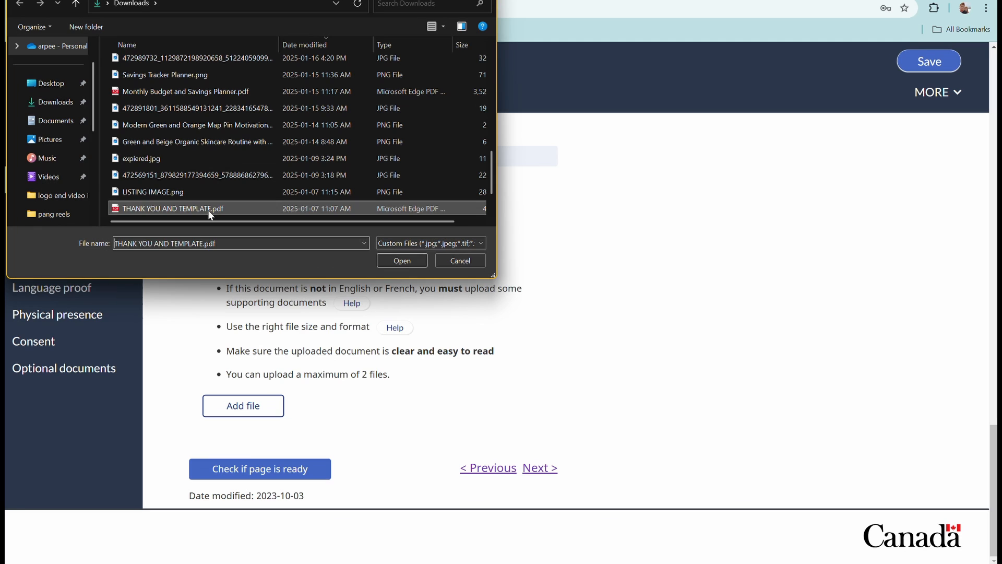
left_click(405, 263)
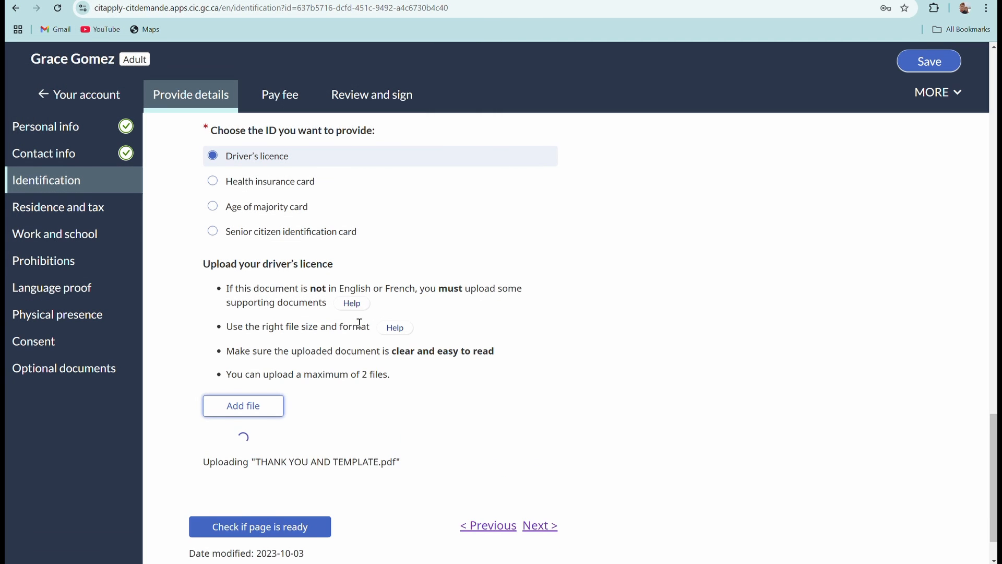
scroll(345, 334, "down", 2)
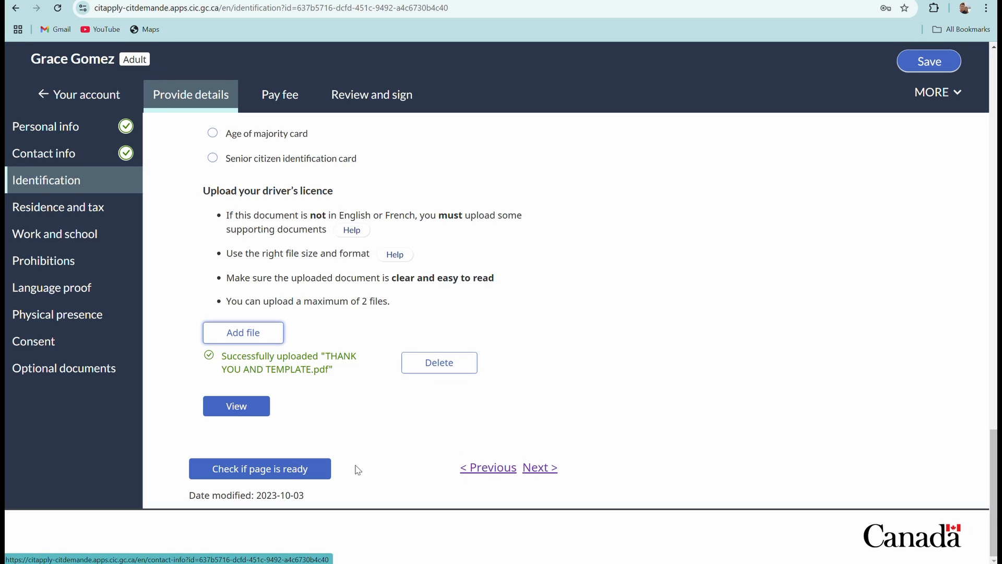
left_click(293, 473)
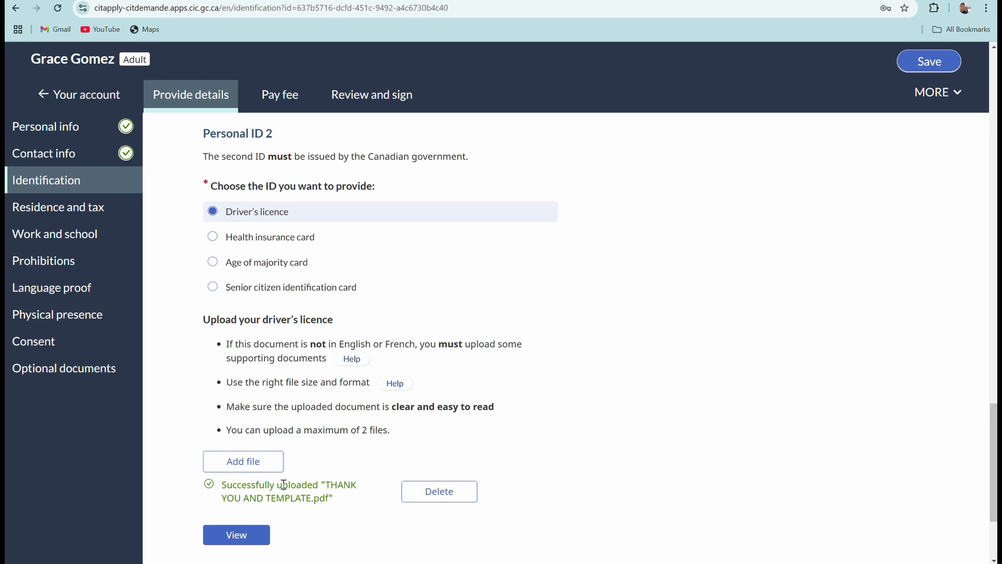
scroll(257, 516, "down", 3)
left_click(276, 442)
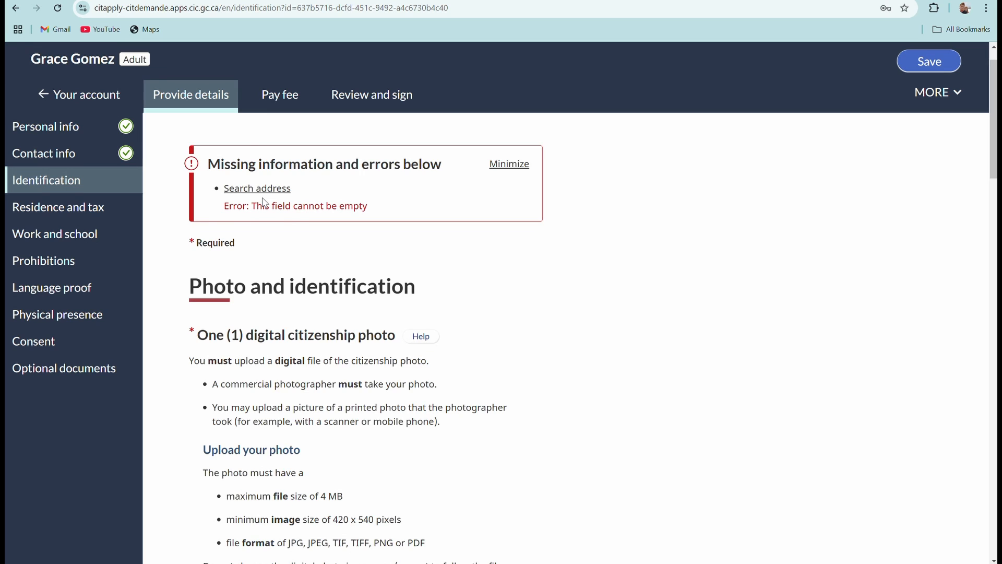
scroll(344, 392, "down", 10)
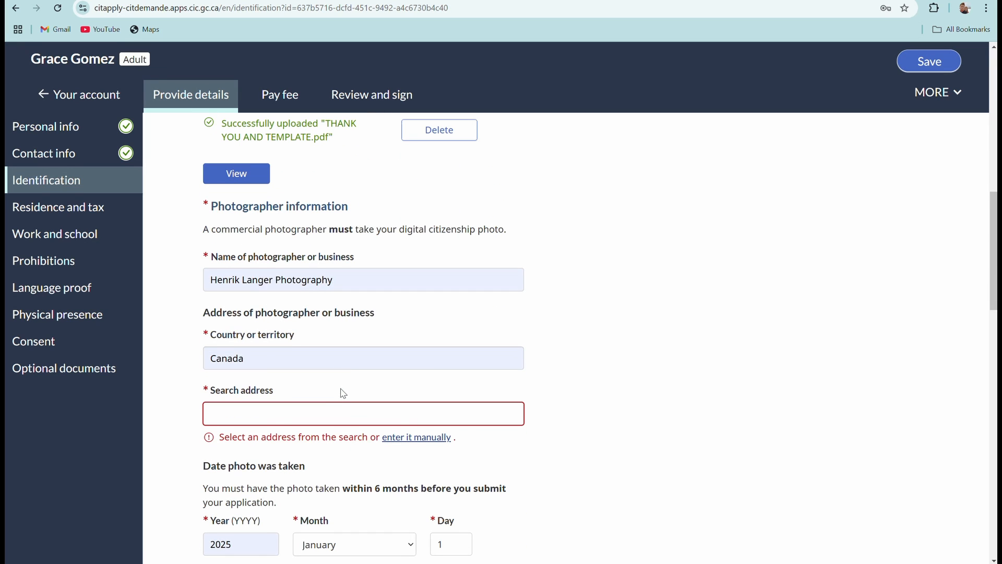
left_click(276, 414)
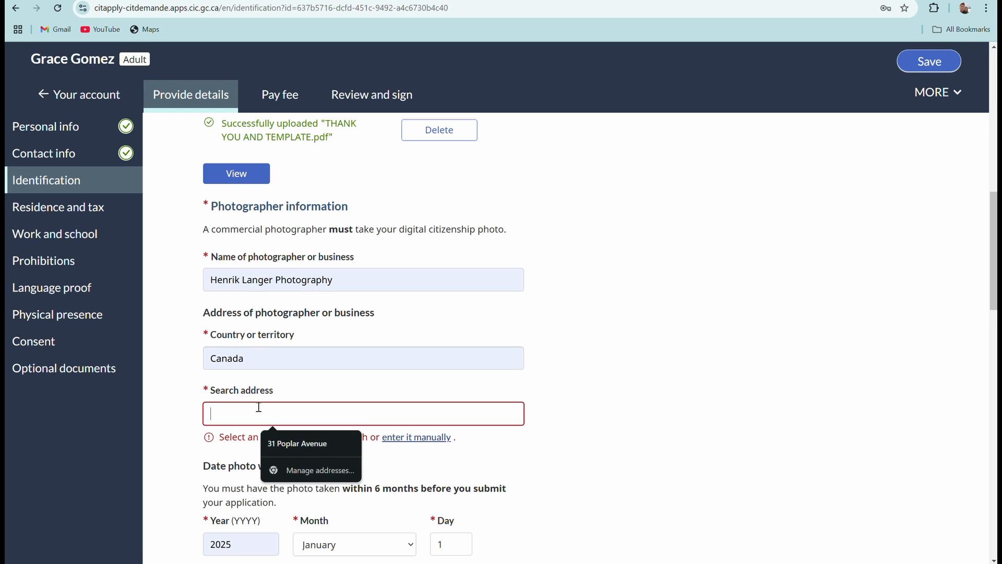
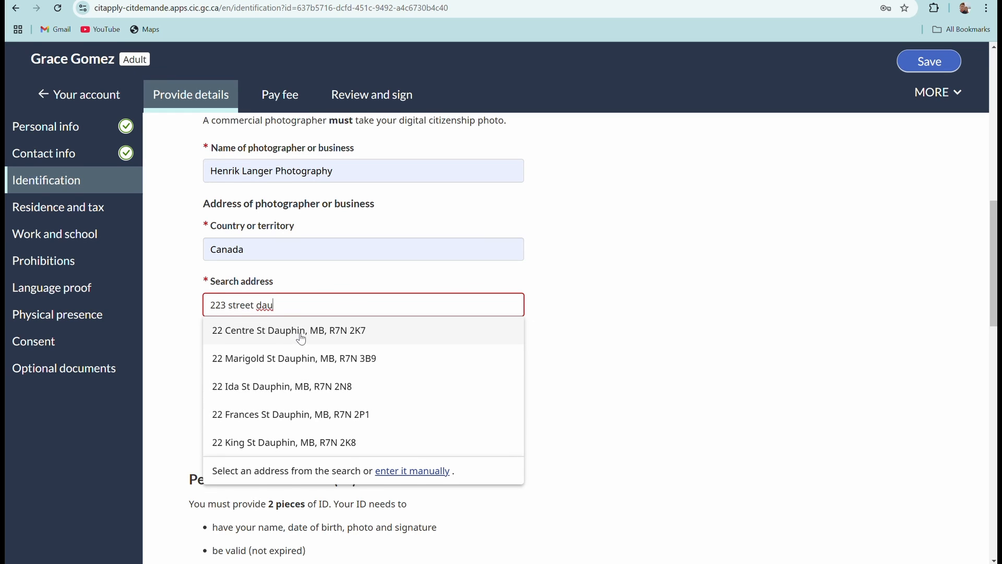
left_click(301, 336)
scroll(416, 329, "down", 8)
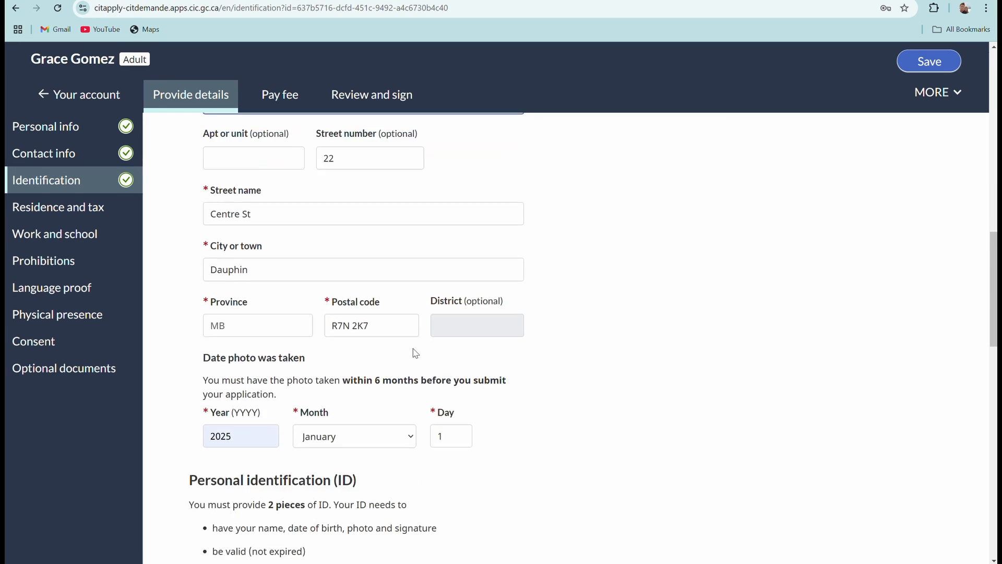
scroll(416, 349, "down", 14)
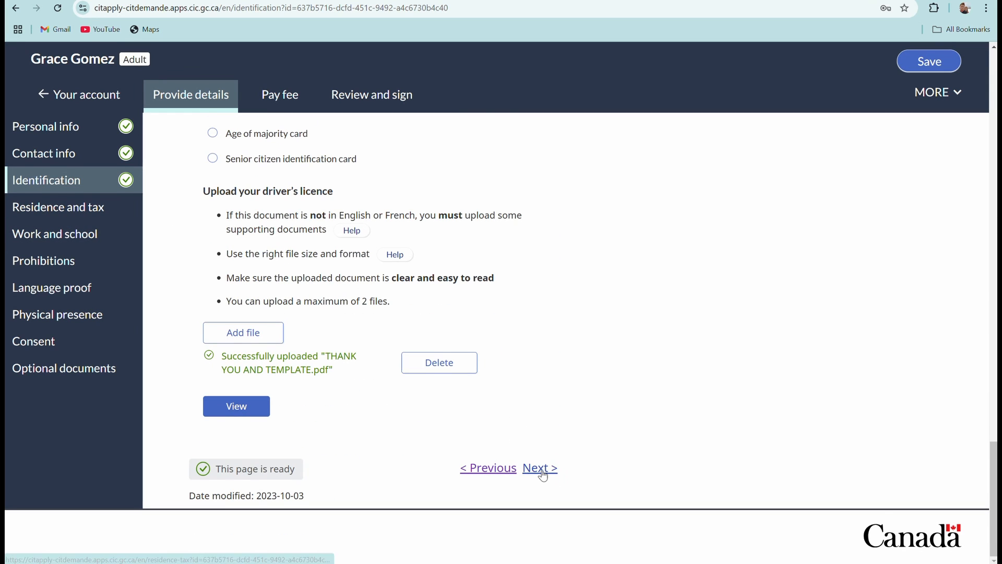
Move to Residence and tax and enter the address start date December 28, 2019.
left_click(541, 470)
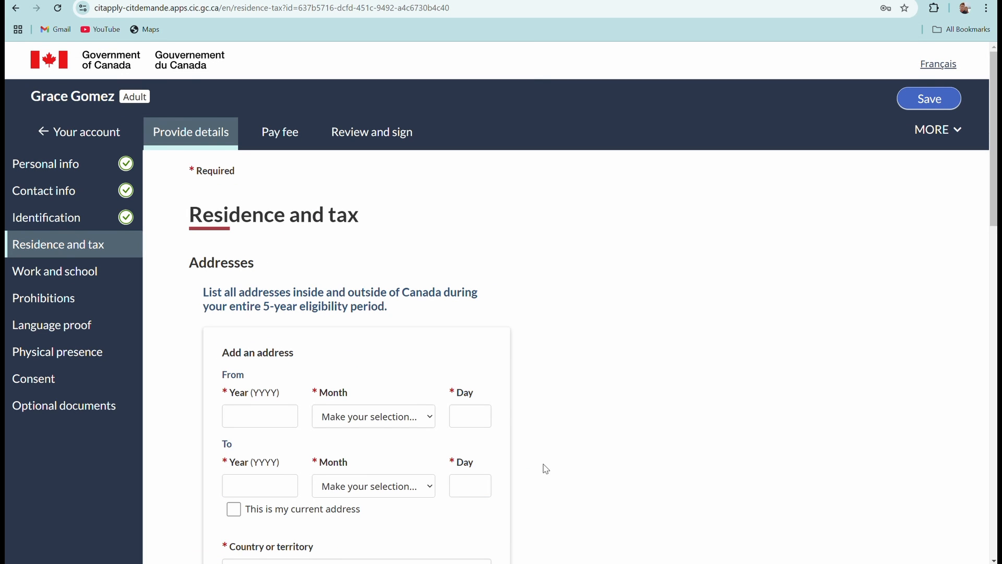
scroll(271, 249, "down", 2)
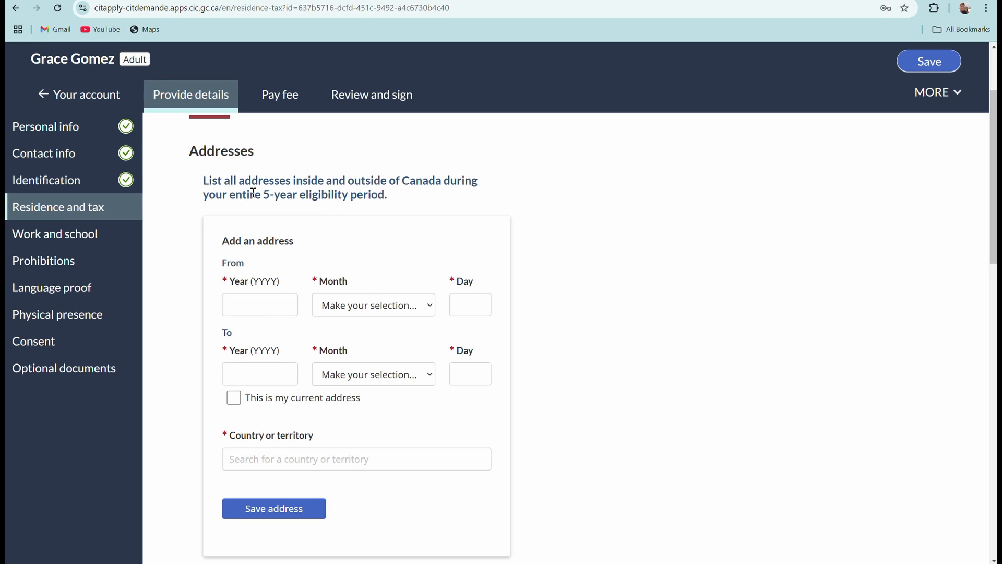
scroll(356, 213, "down", 1)
left_click(257, 244)
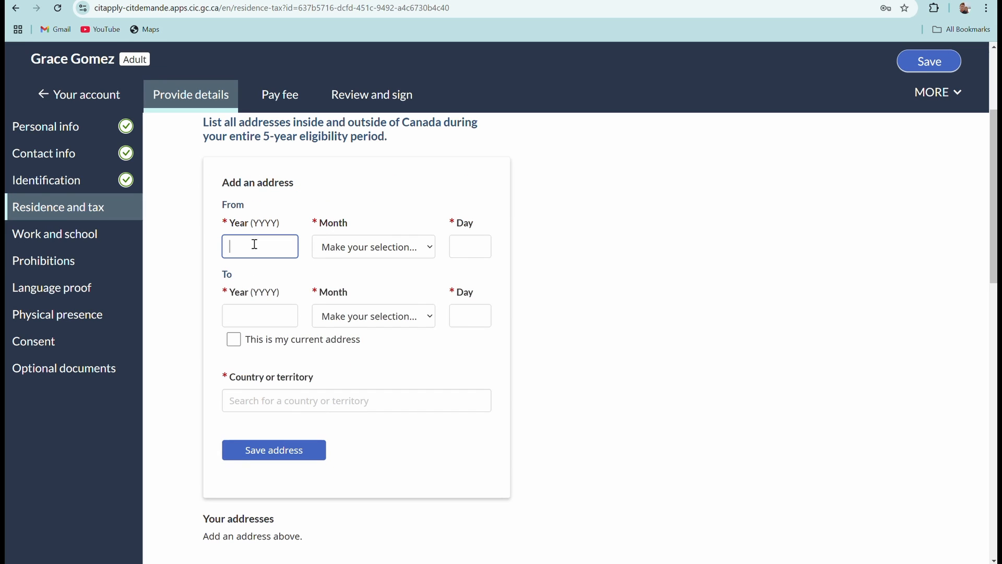
type("2019")
left_click(429, 250)
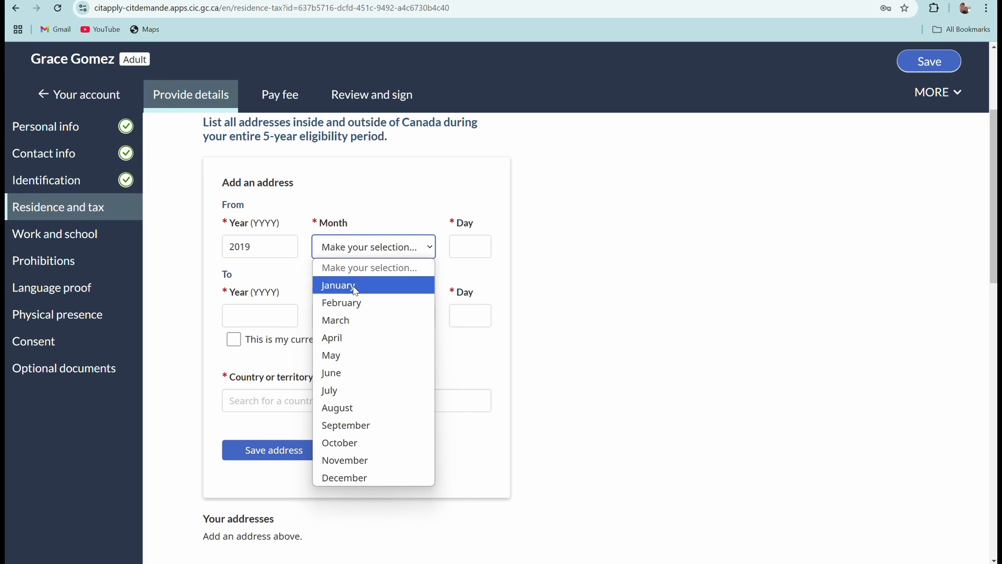
left_click(457, 249)
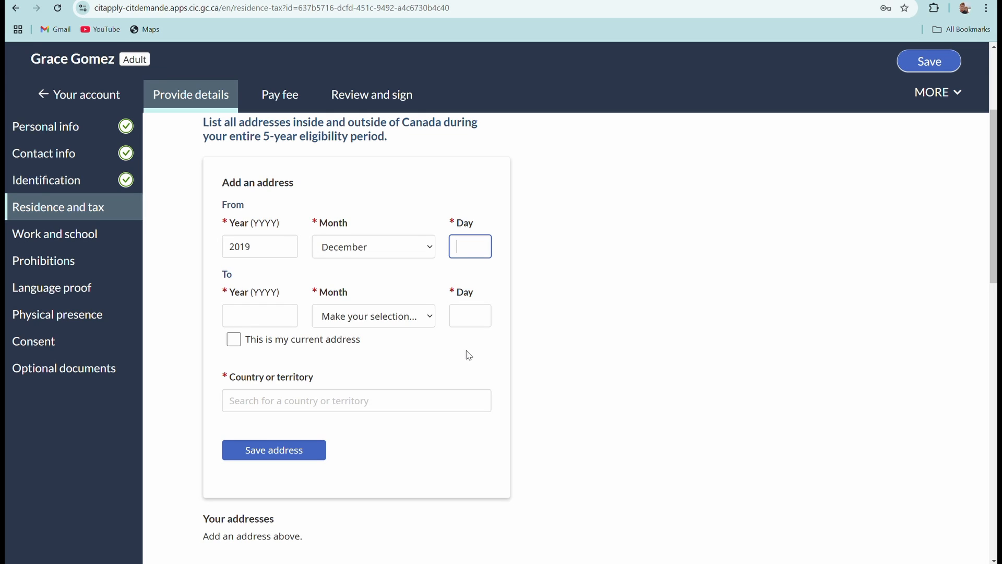
type("8")
Set the address end date to February 22, 2025.
left_click(267, 315)
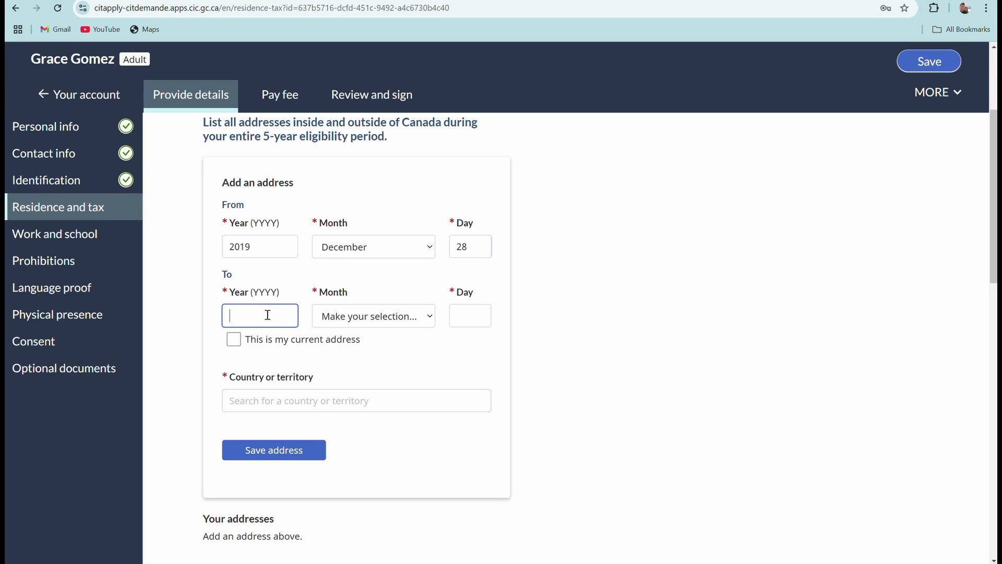
type("2025")
left_click(427, 319)
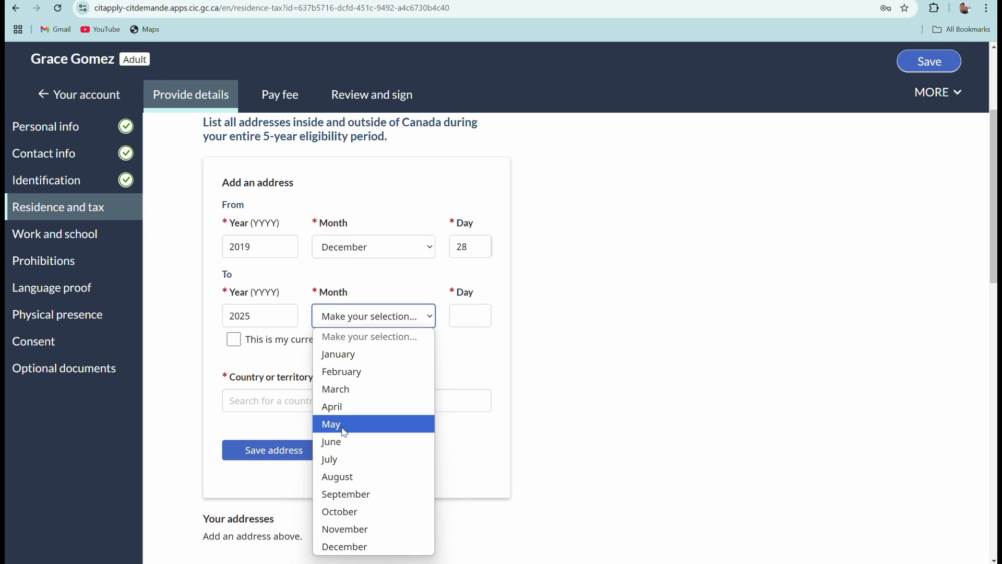
left_click(347, 372)
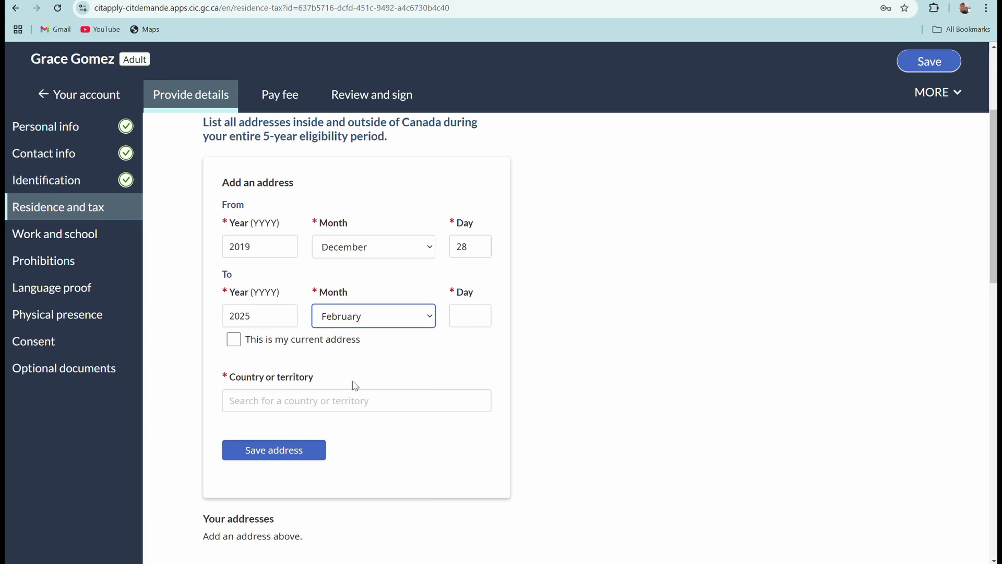
left_click(452, 325)
type("22")
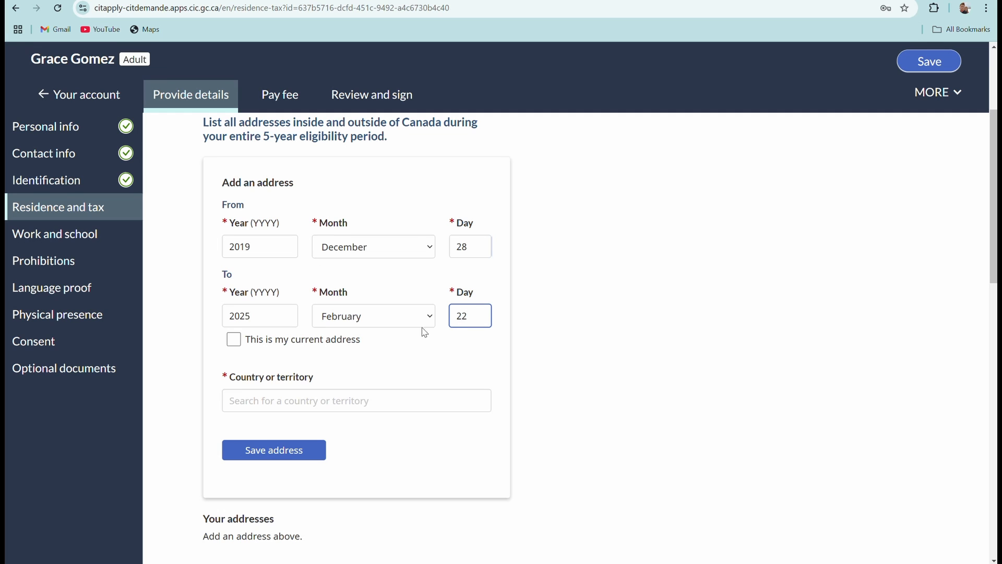
Leave this address unmarked as the current address.
left_click(233, 339)
scroll(449, 339, "down", 1)
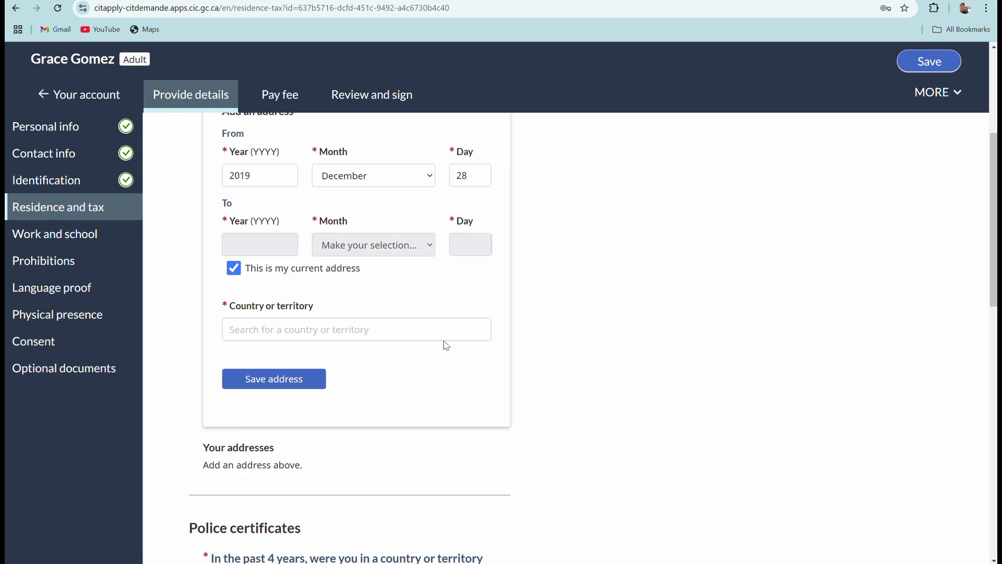
scroll(447, 346, "down", 2)
scroll(446, 287, "up", 5)
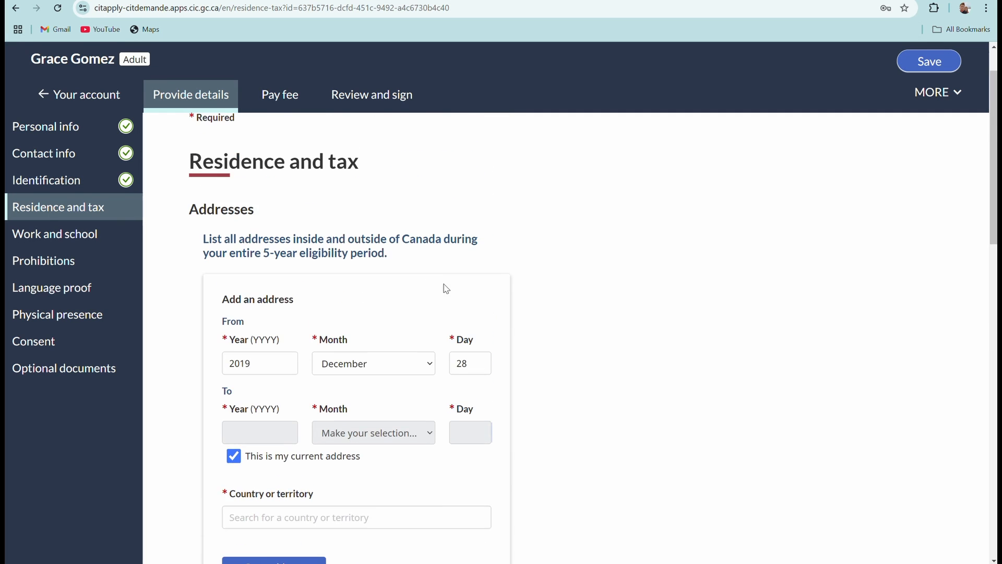
scroll(405, 332, "down", 10)
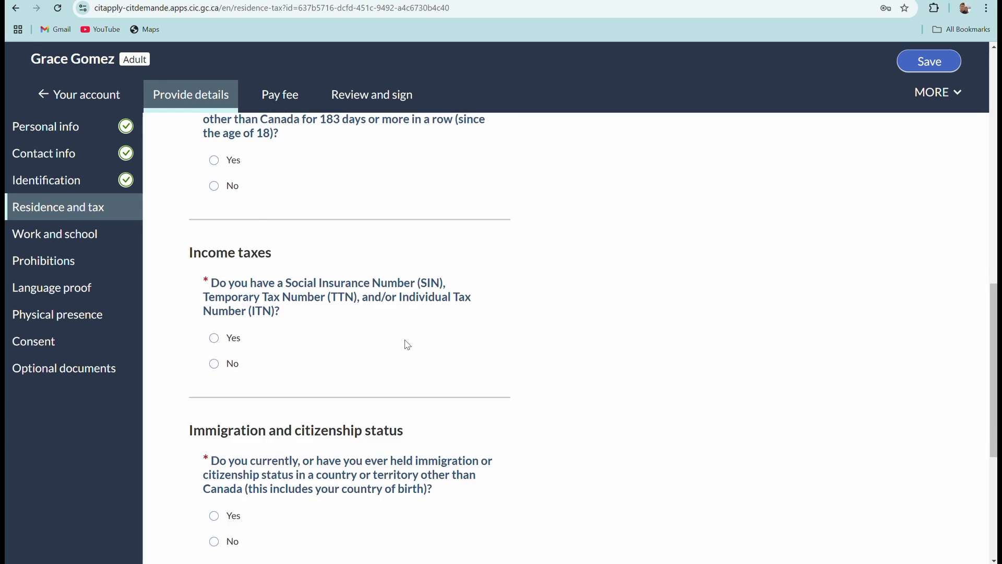
scroll(407, 339, "up", 12)
scroll(462, 395, "down", 1)
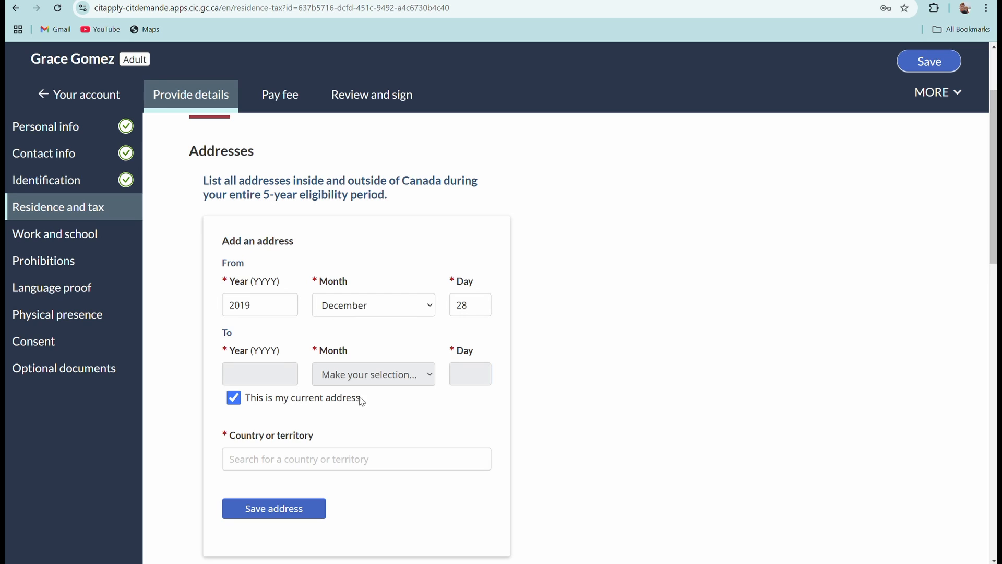
left_click(234, 398)
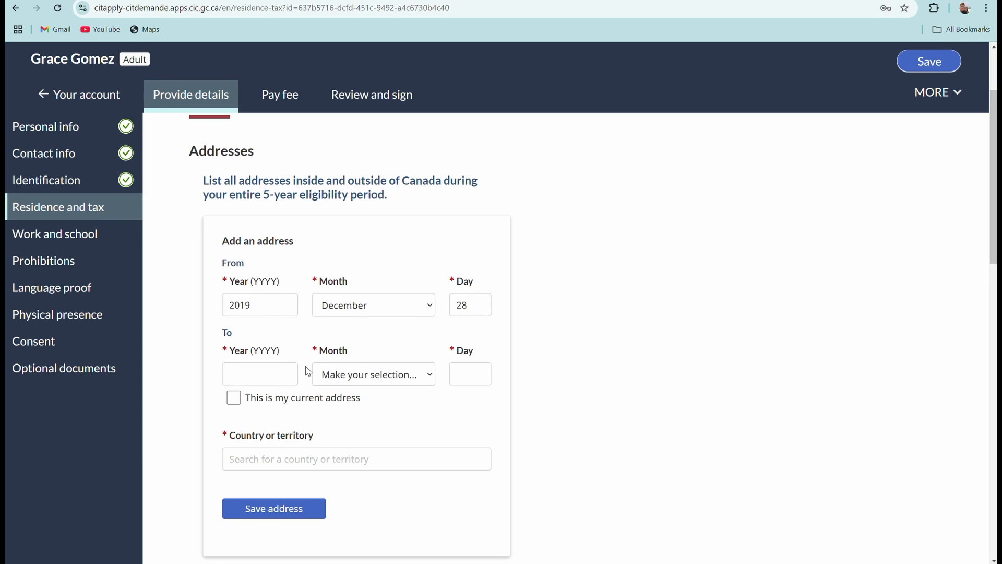
Change the address end date to May 16, 2020.
left_click(270, 370)
type("2020")
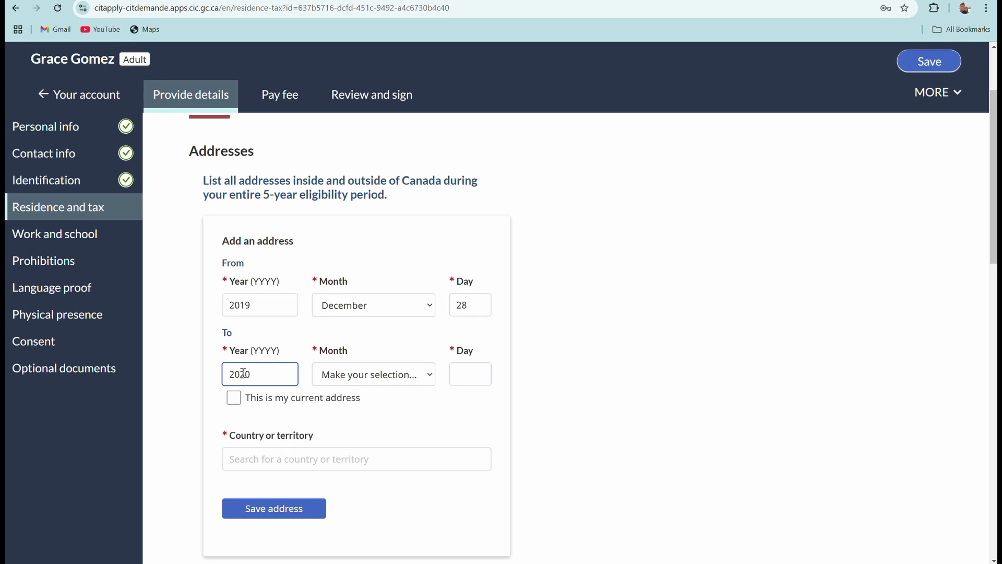
left_click(429, 380)
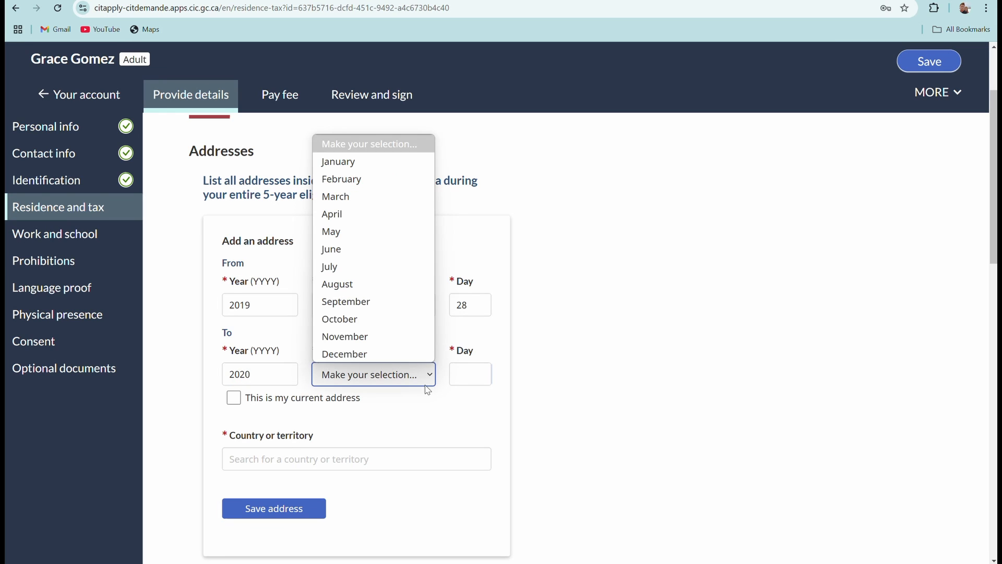
left_click(380, 232)
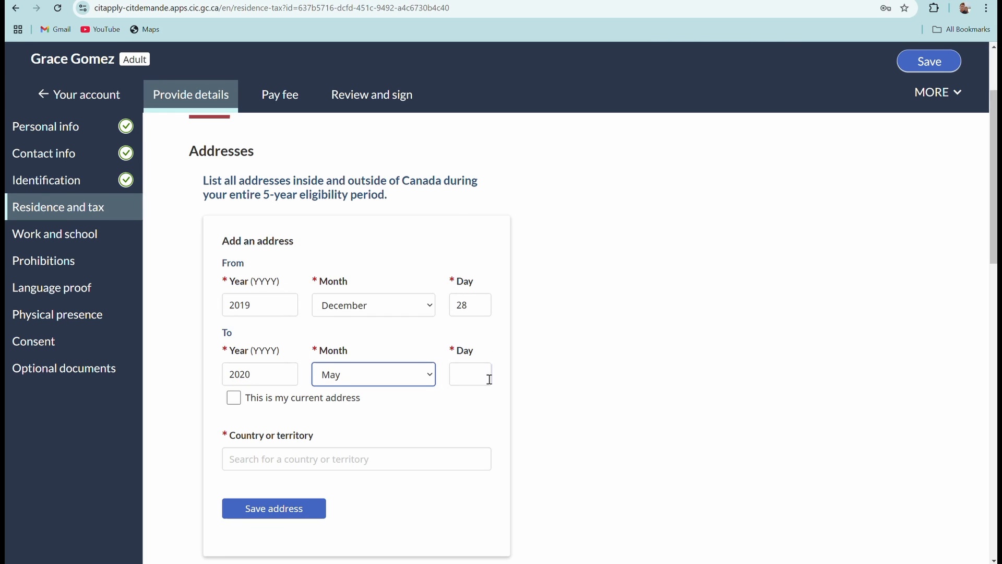
left_click(459, 376)
type("16")
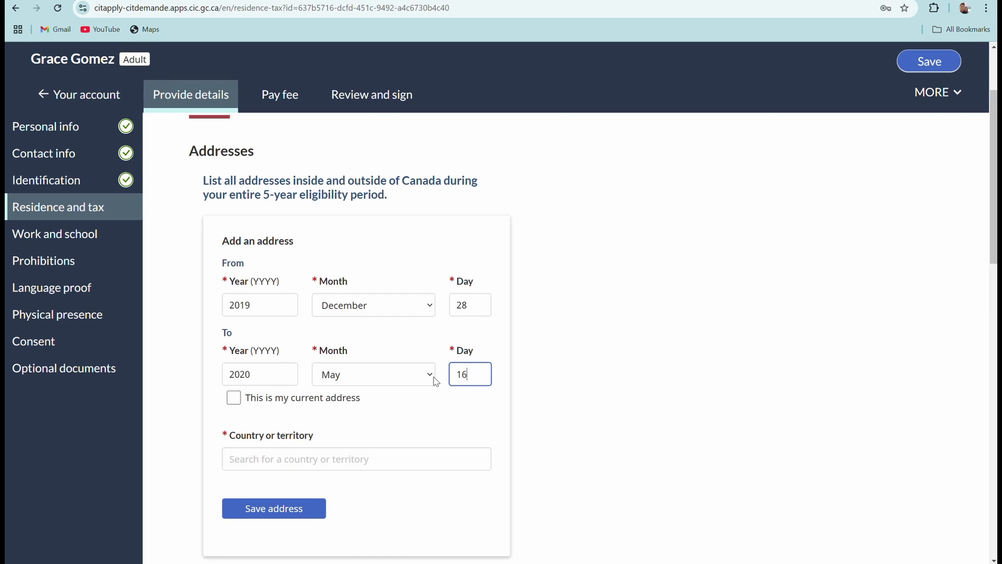
Choose Canada as the country, save, and start the next address on May 17, 2020.
scroll(256, 364, "down", 2)
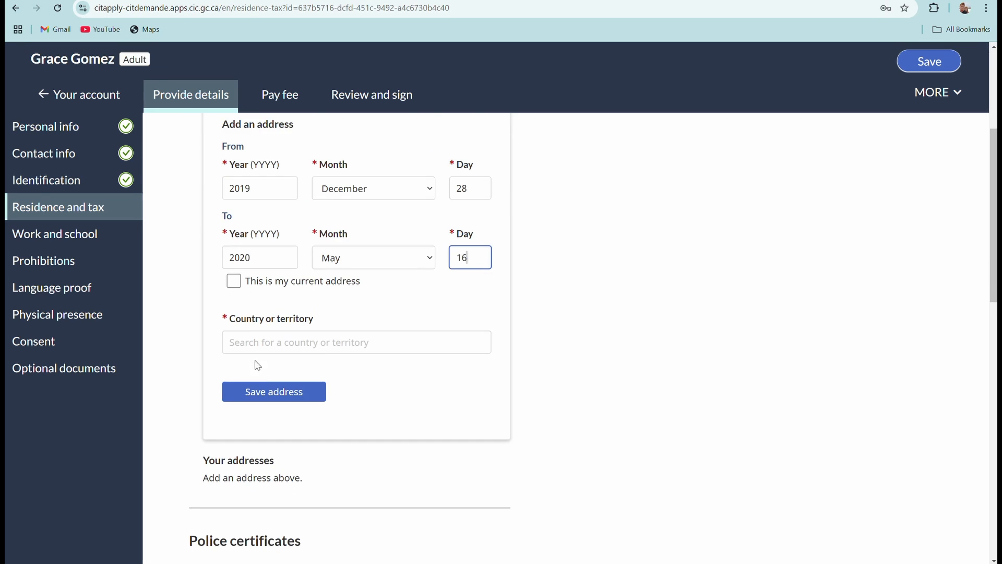
left_click(283, 347)
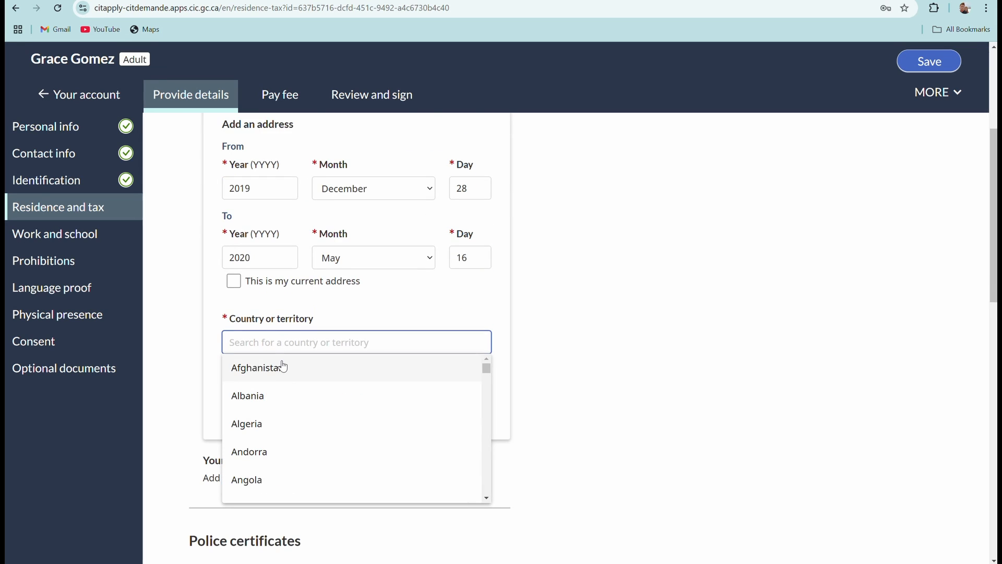
type("canda")
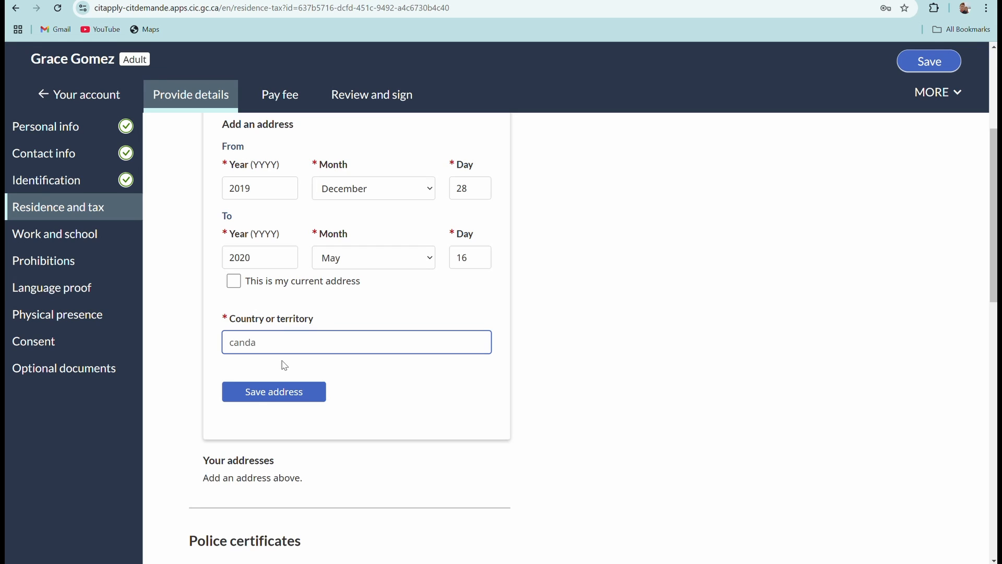
key("BackSpace")
key("BackSpace")
type("a")
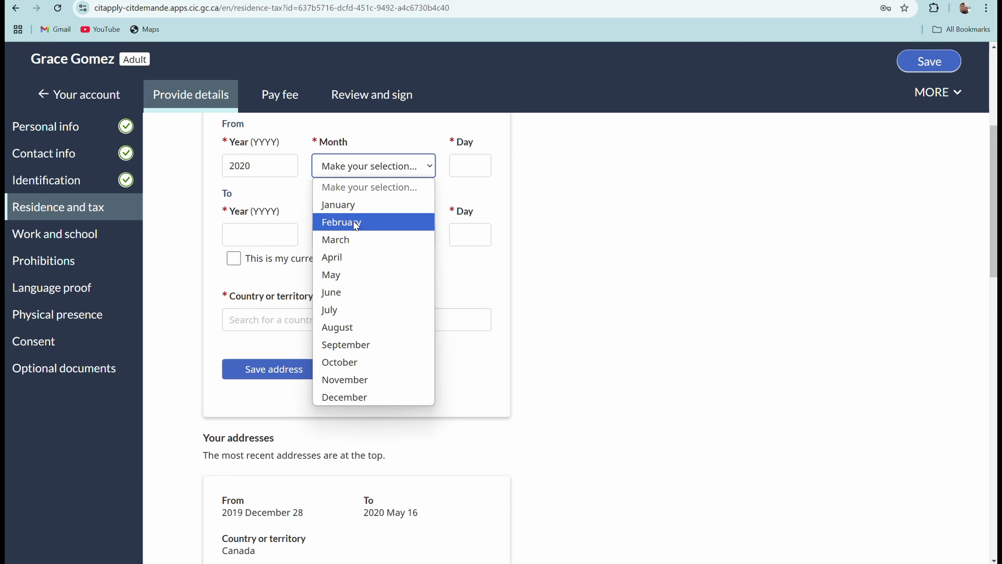
left_click(355, 277)
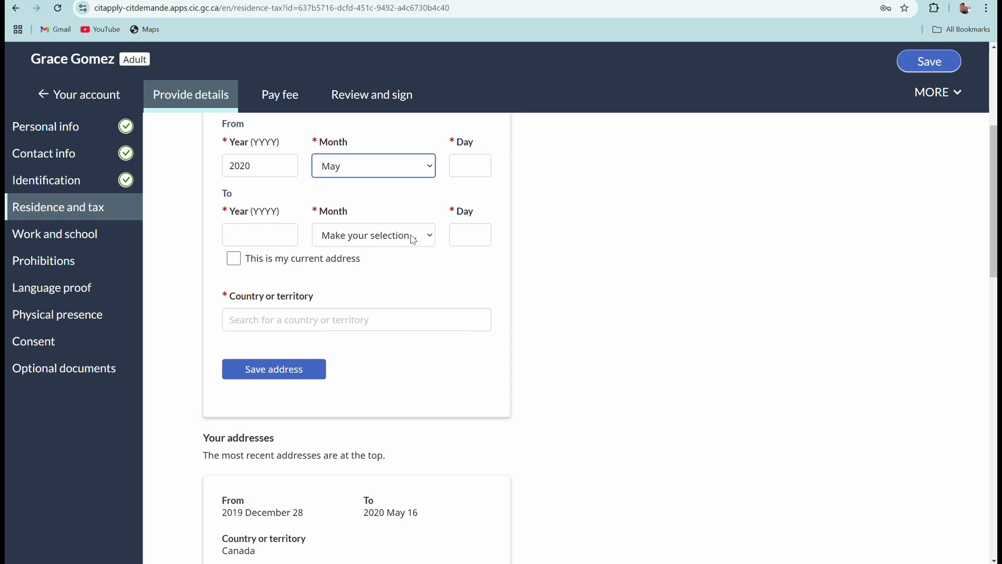
left_click(458, 168)
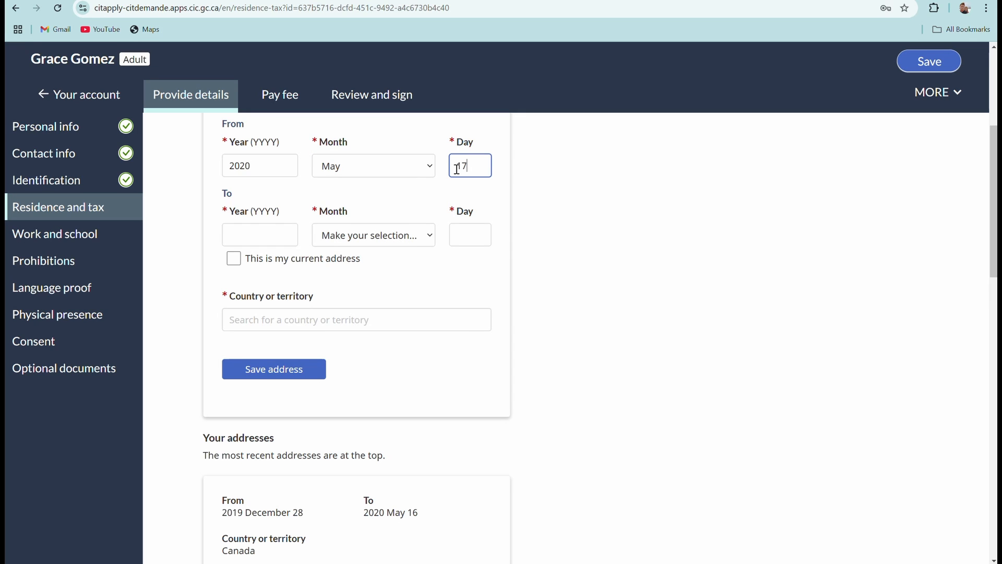
left_click(264, 238)
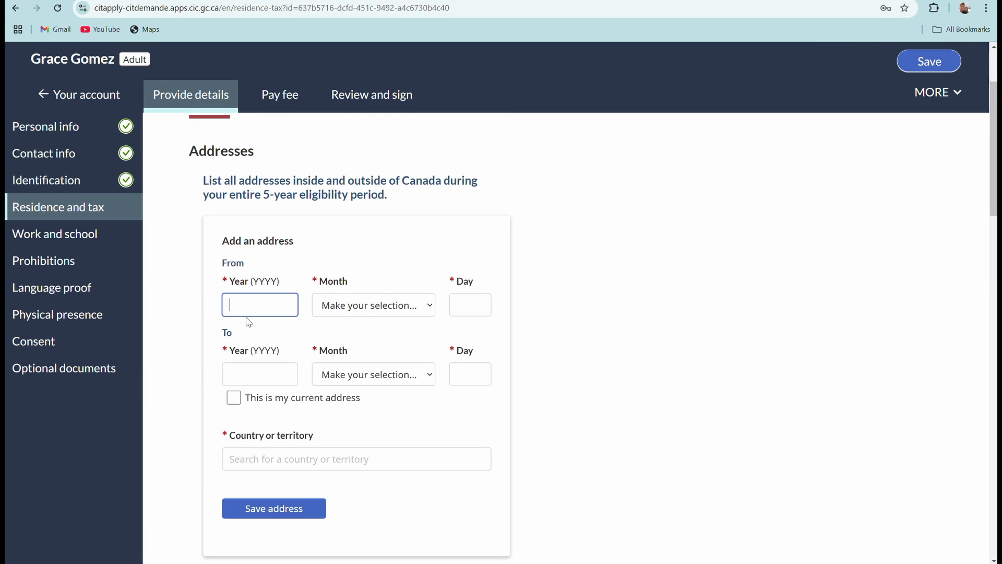
Enter the previous address's start year and set its start date to September 28.
type("2019")
left_click(423, 305)
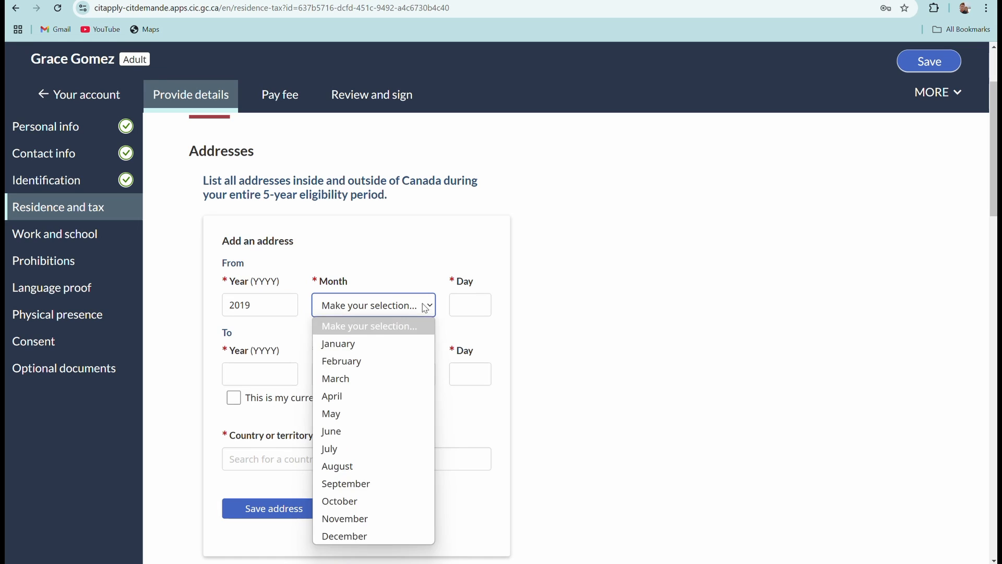
left_click(339, 344)
left_click(381, 305)
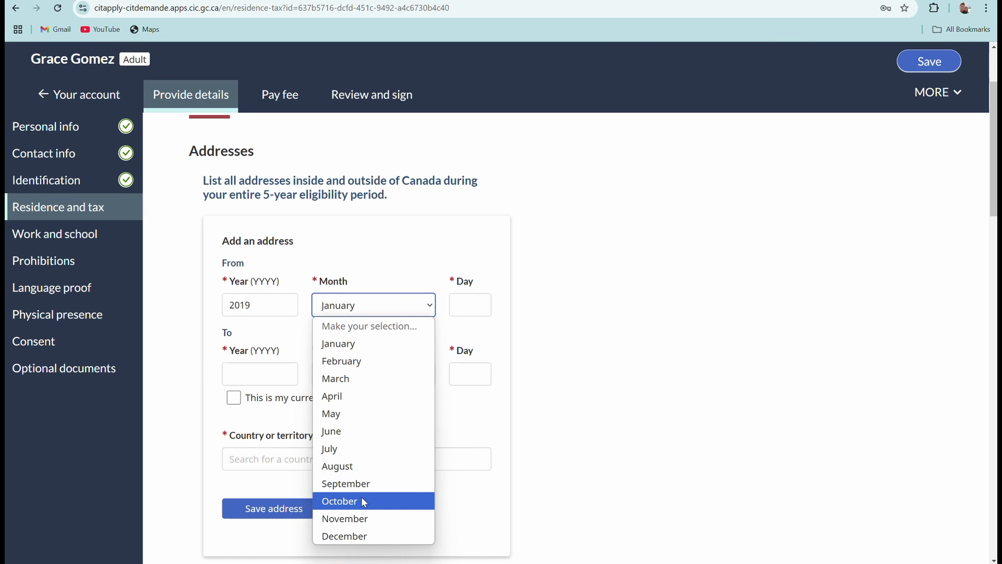
left_click(360, 484)
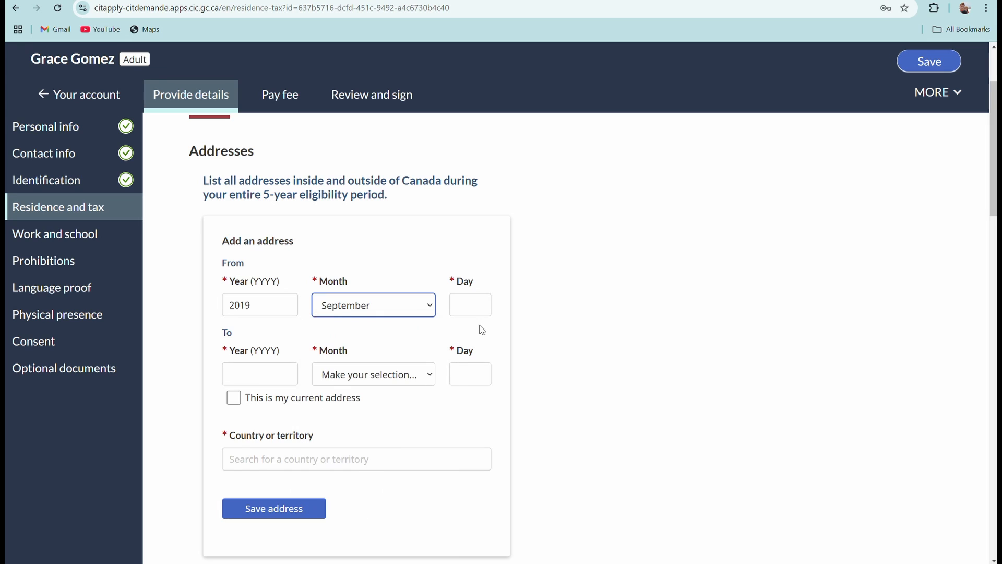
left_click(472, 312)
type("28")
Set the previous address's end date to December 27, 2019.
scroll(313, 287, "down", 2)
left_click(250, 263)
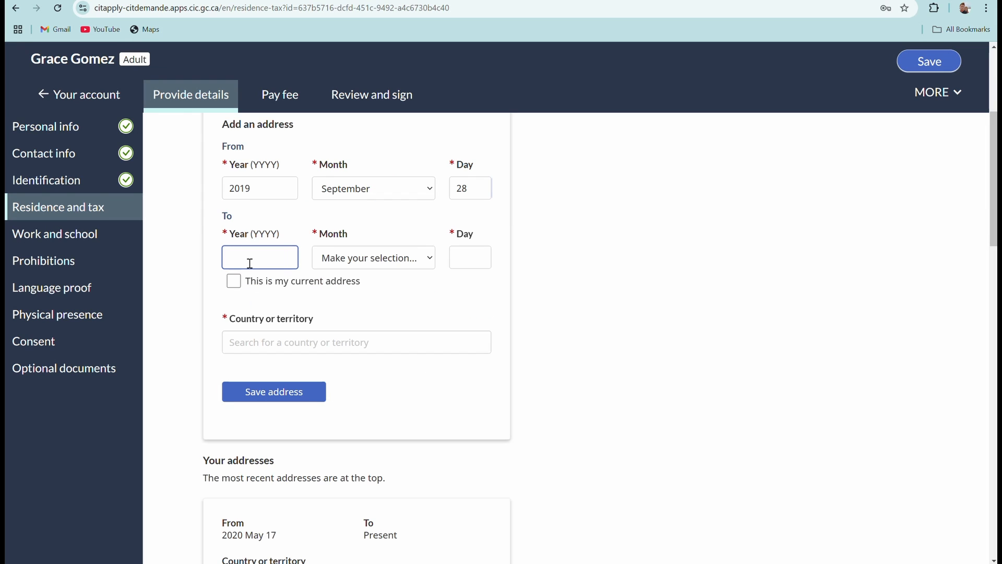
type("2019")
left_click(429, 258)
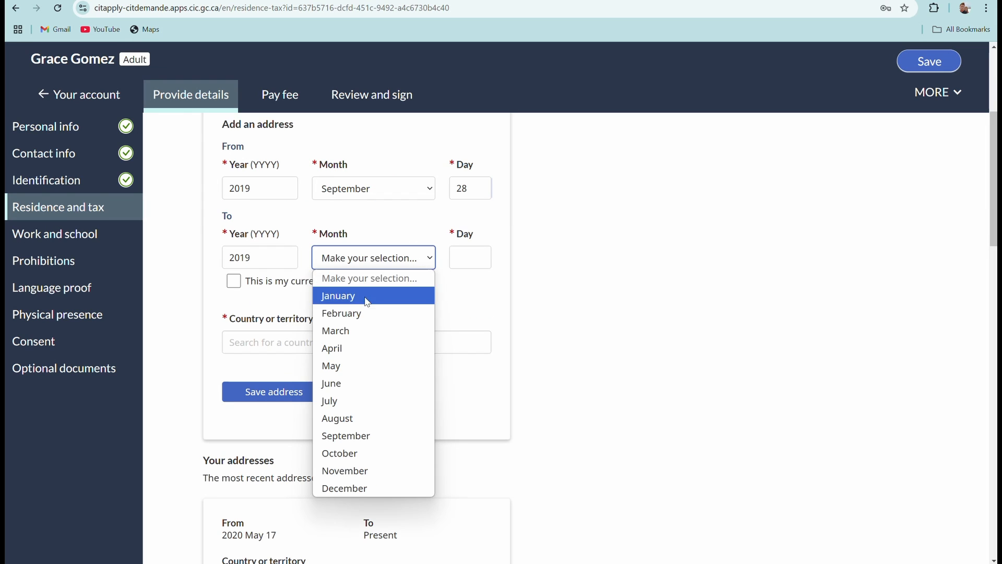
left_click(343, 486)
left_click(472, 258)
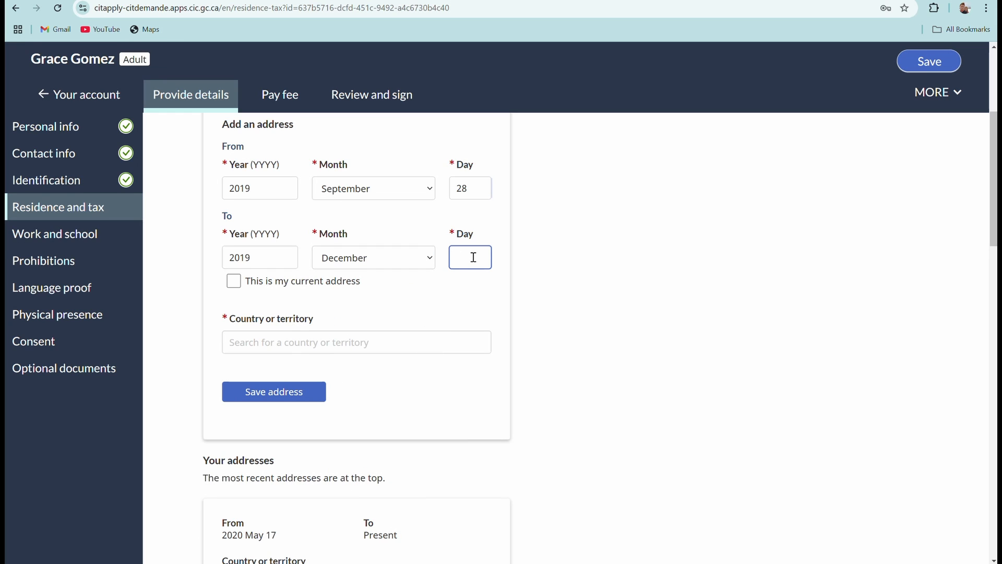
type("27")
Choose Philippines as the address's country.
left_click(248, 345)
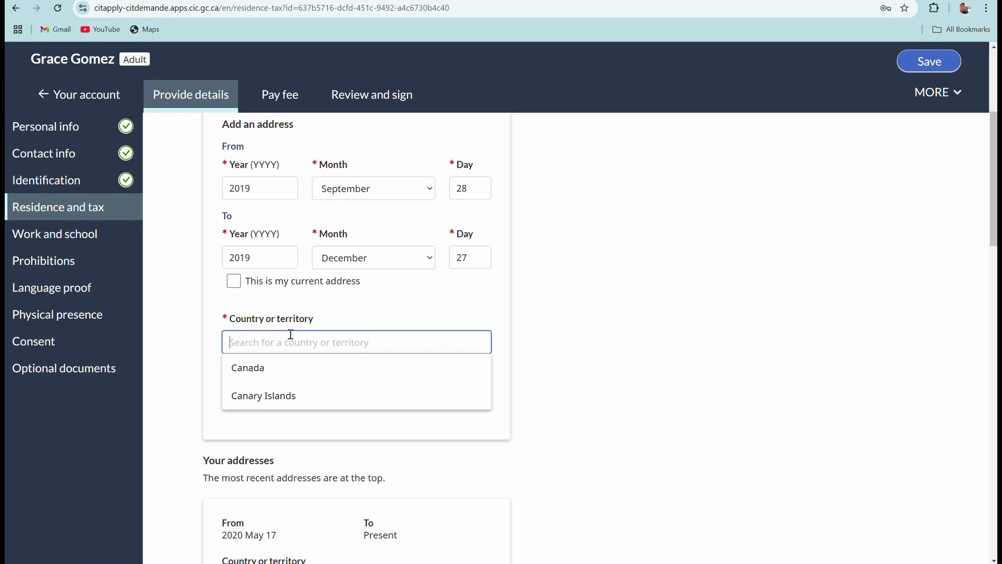
type("phi")
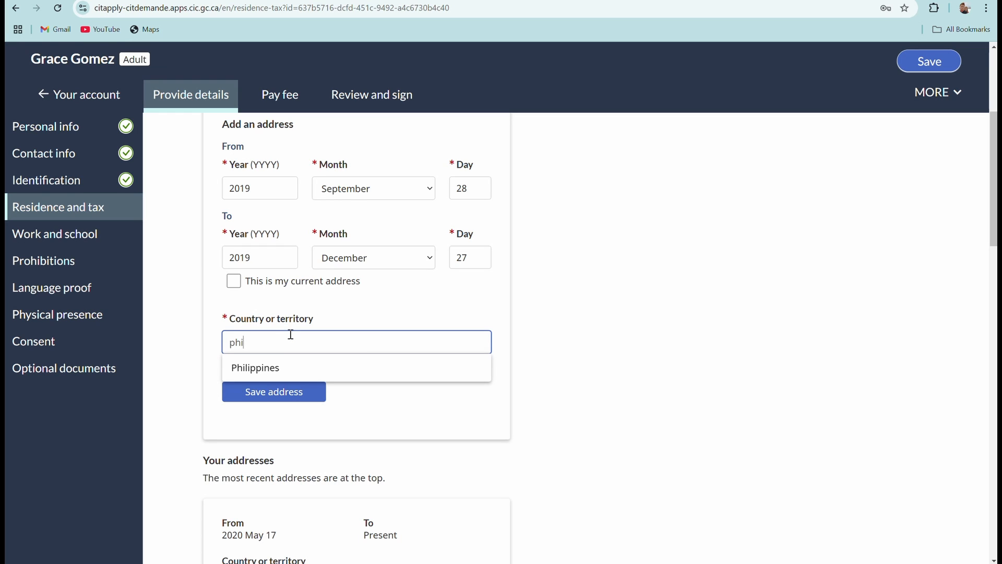
type("l")
left_click(360, 367)
scroll(342, 369, "down", 2)
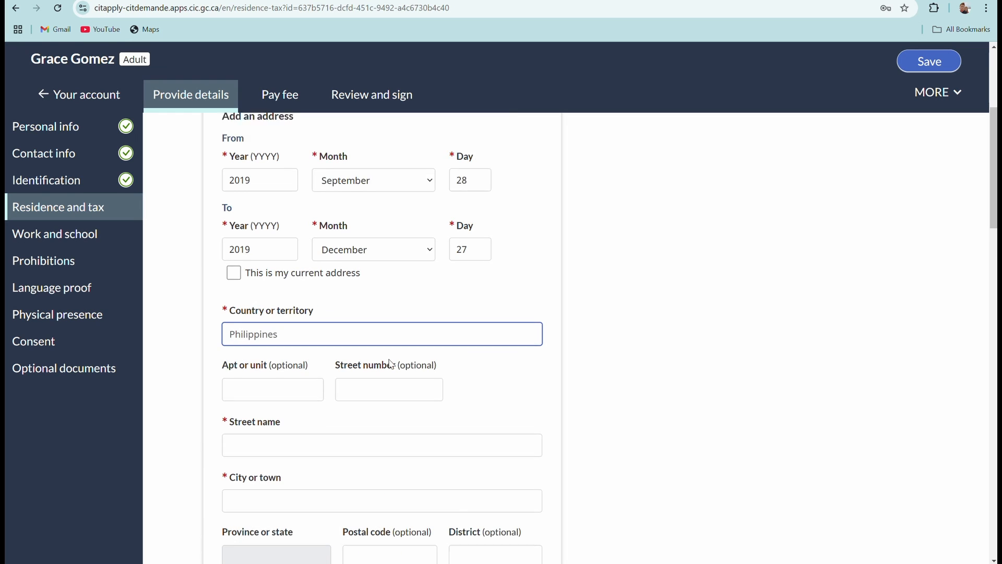
scroll(334, 360, "down", 1)
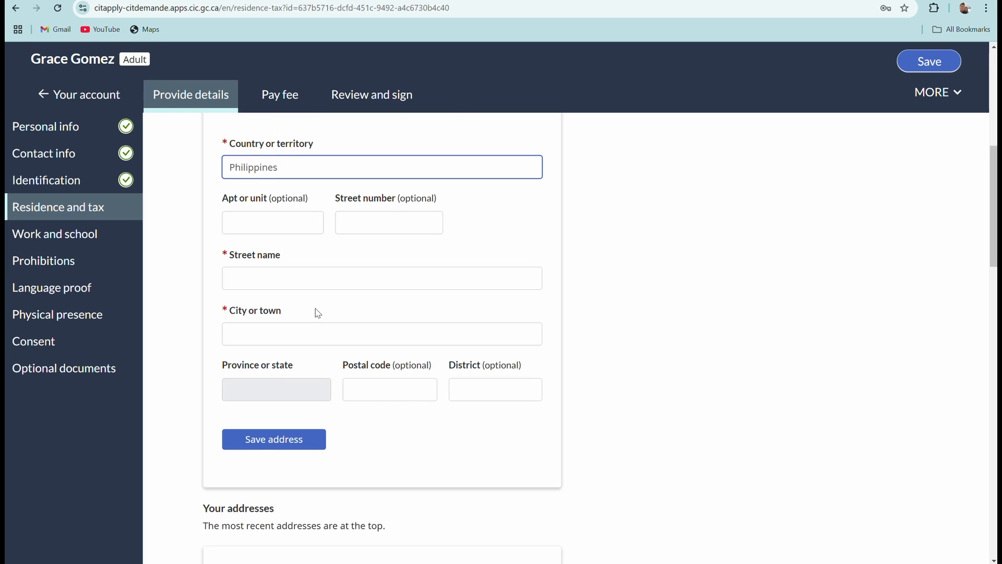
scroll(313, 313, "up", 2)
scroll(305, 349, "down", 1)
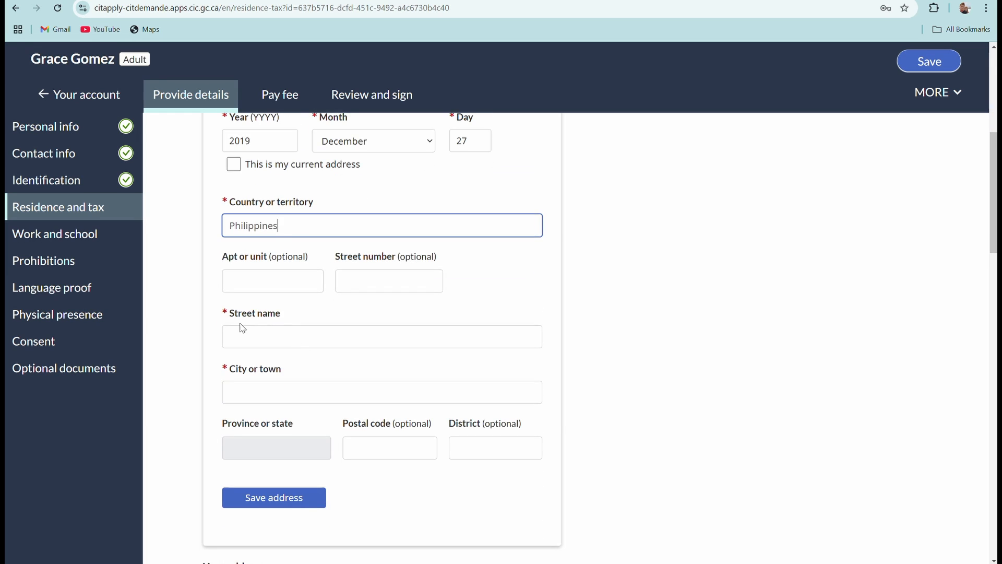
Enter the street, pick the city from 'Mu' suggestions, add postal code 3119, and save.
left_click(263, 336)
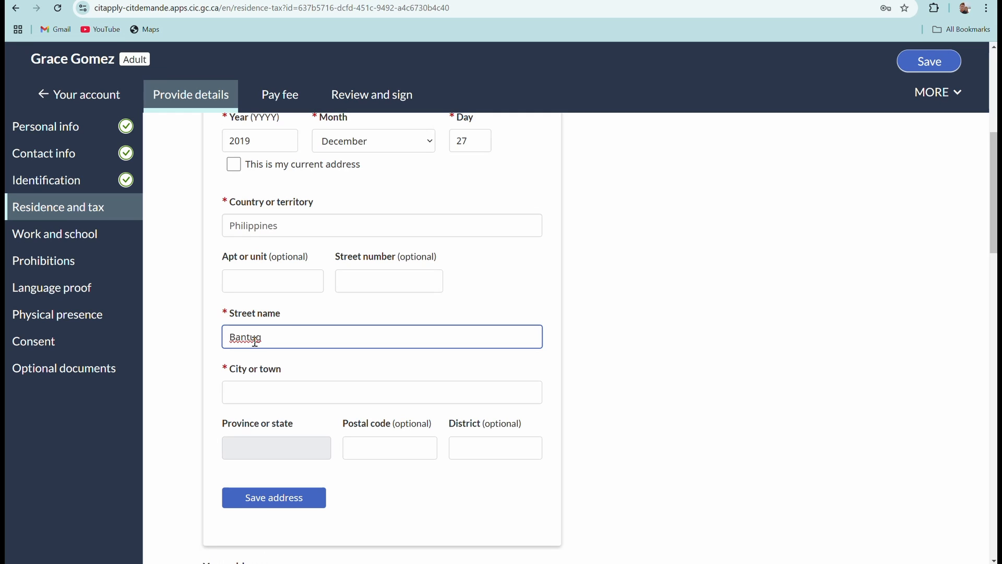
left_click(255, 393)
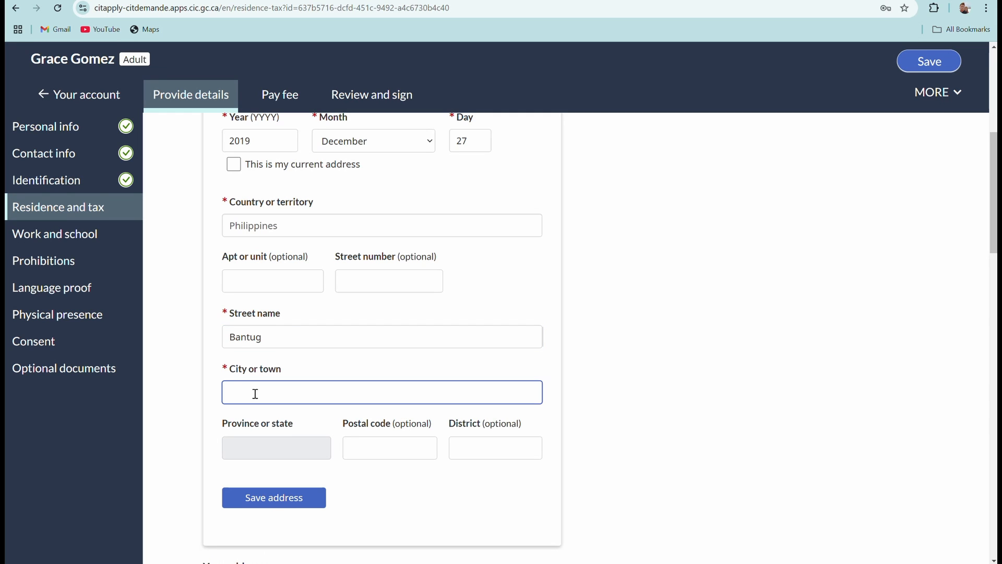
type("Munoz")
scroll(294, 401, "down", 2)
left_click(312, 341)
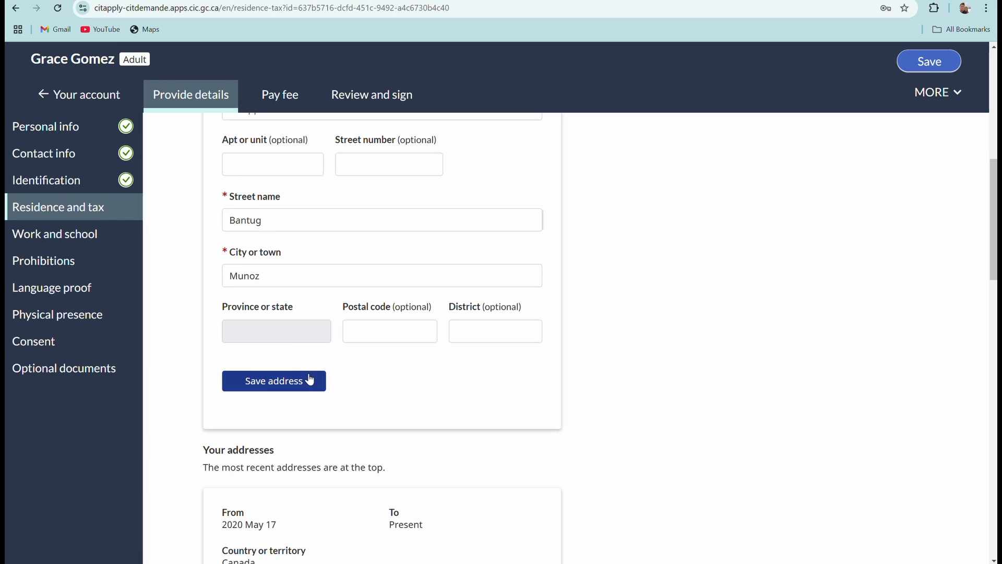
left_click(380, 339)
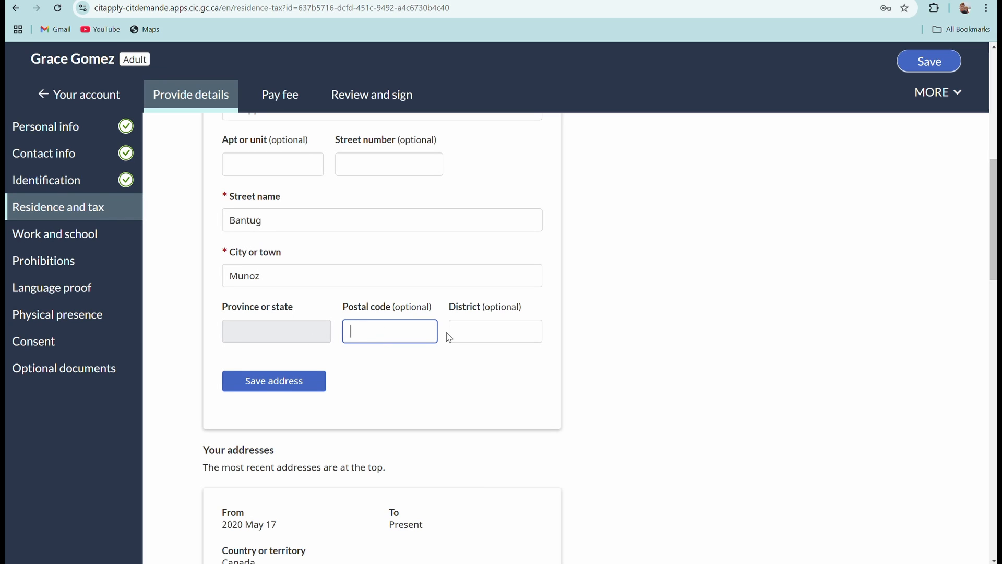
type("3119")
left_click(483, 332)
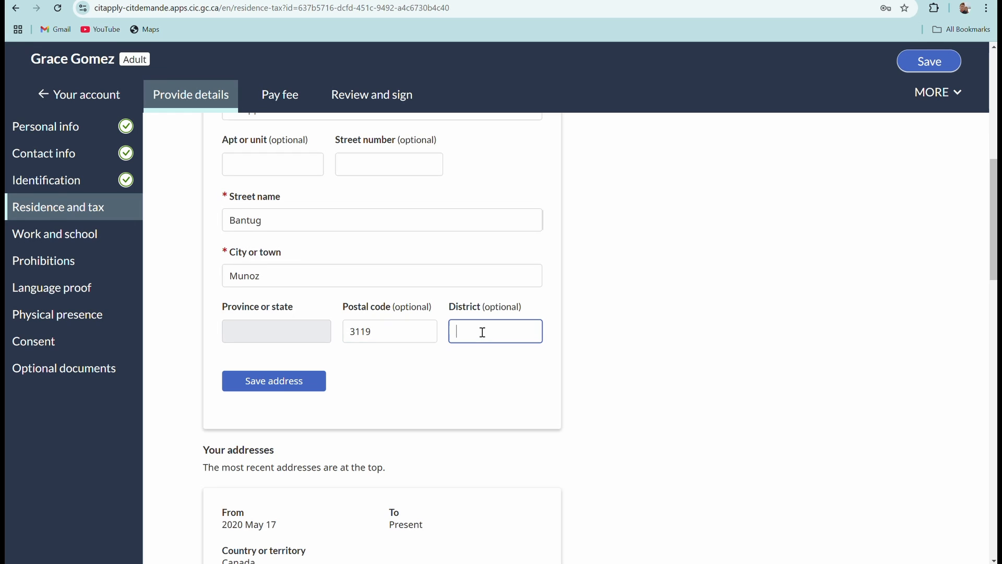
left_click(261, 390)
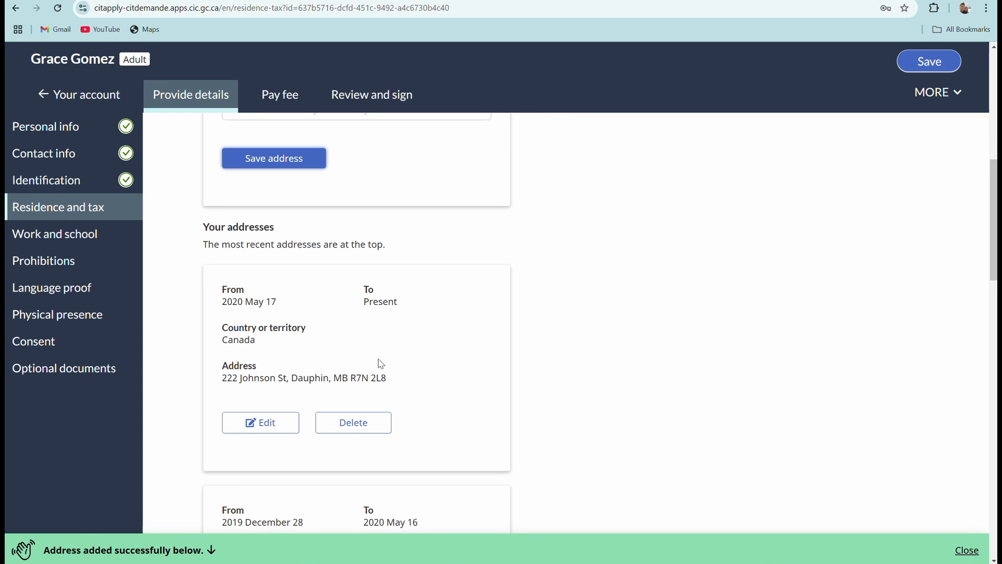
scroll(373, 362, "down", 10)
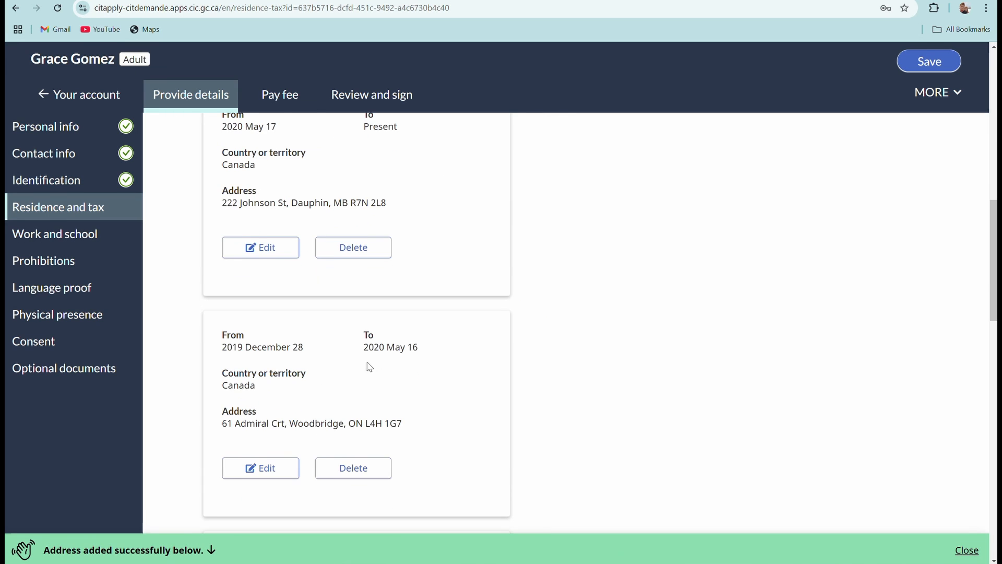
scroll(367, 366, "down", 2)
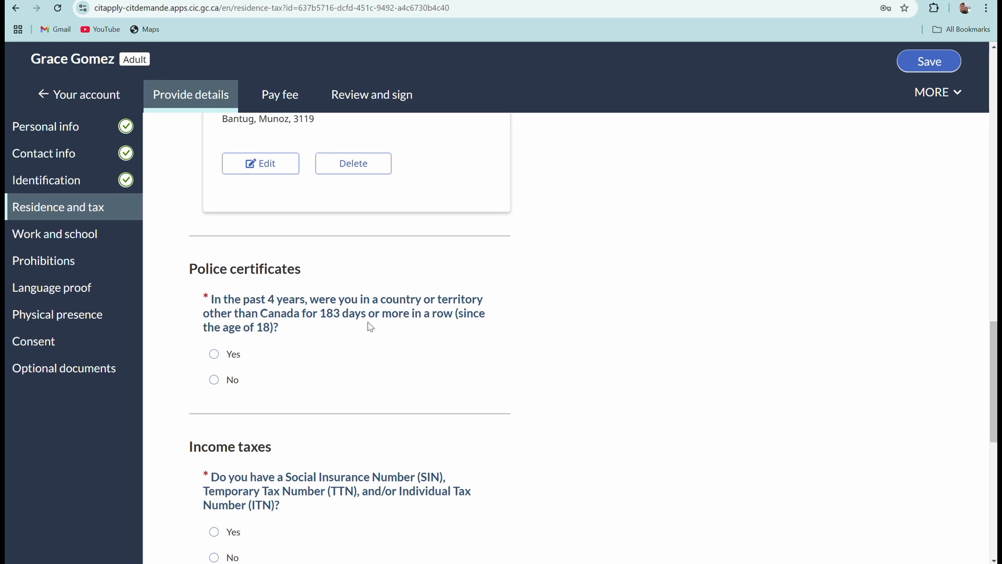
Answer Yes to 183+ days abroad, pick Philippines, and answer Yes to providing its police certificate.
left_click(214, 355)
scroll(315, 351, "down", 3)
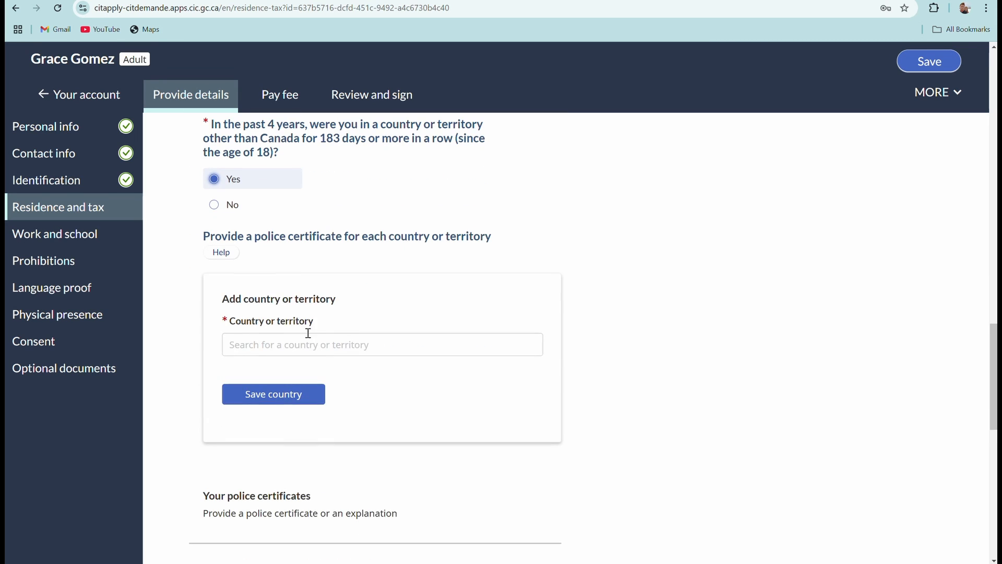
left_click(308, 339)
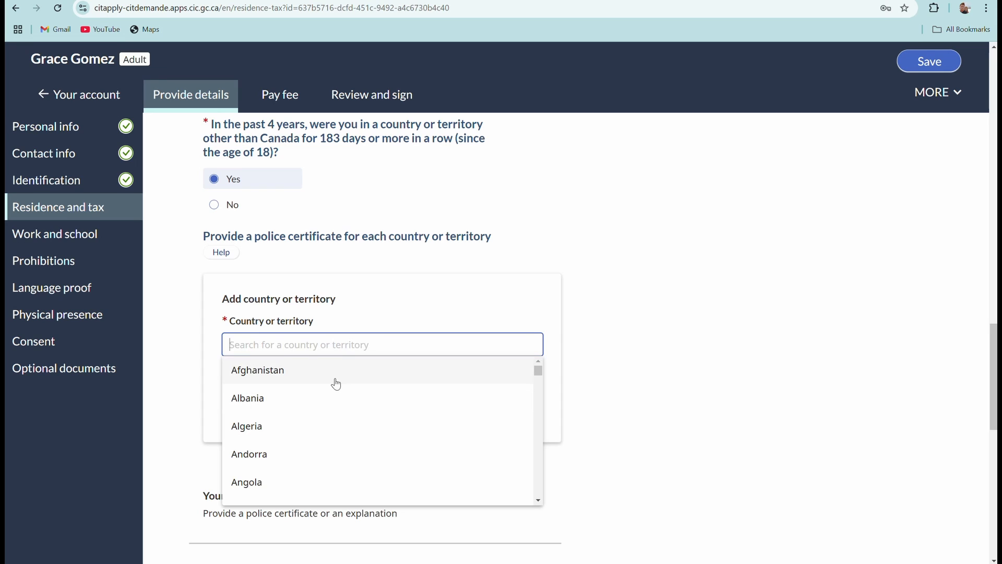
type("phil")
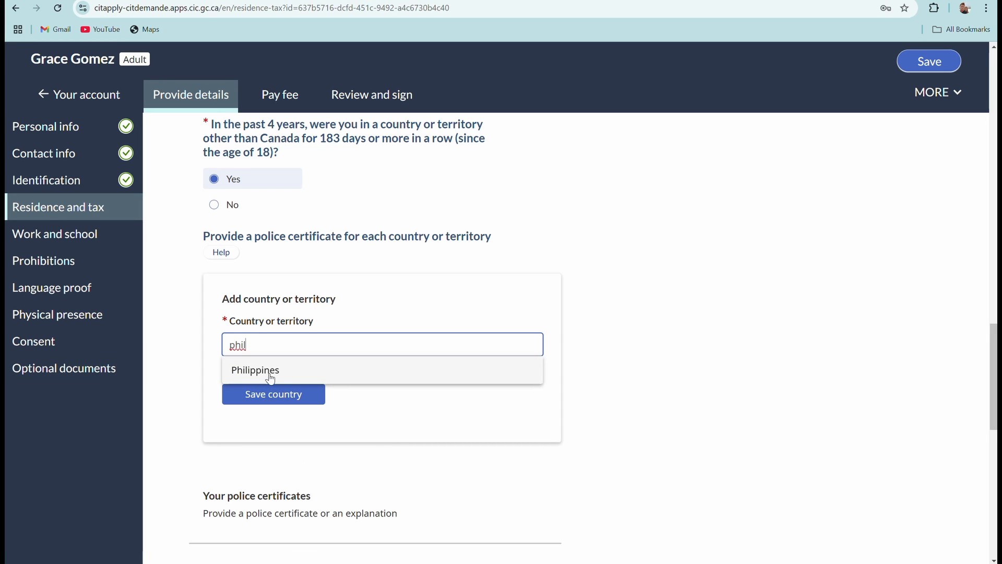
left_click(232, 377)
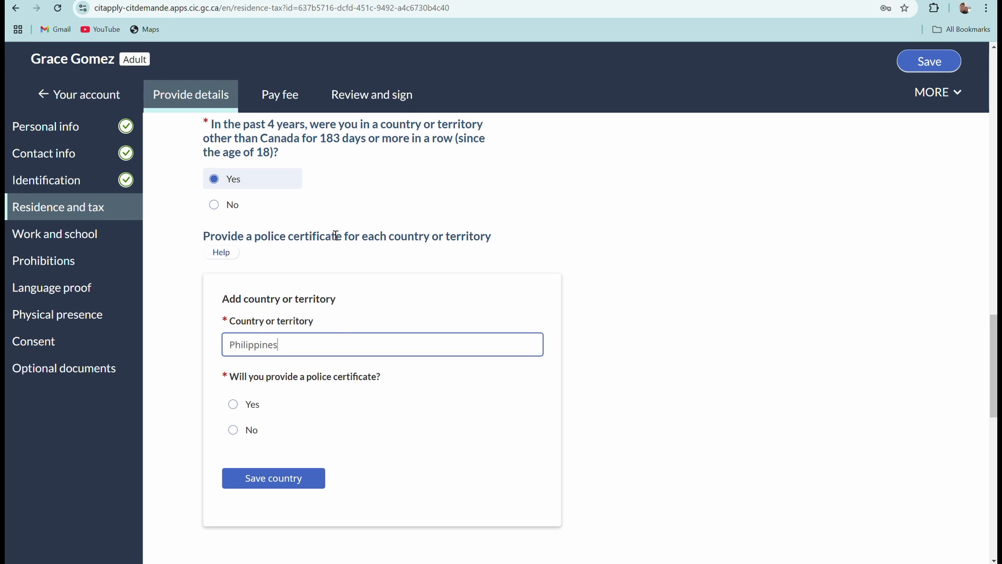
left_click(233, 405)
scroll(366, 397, "down", 3)
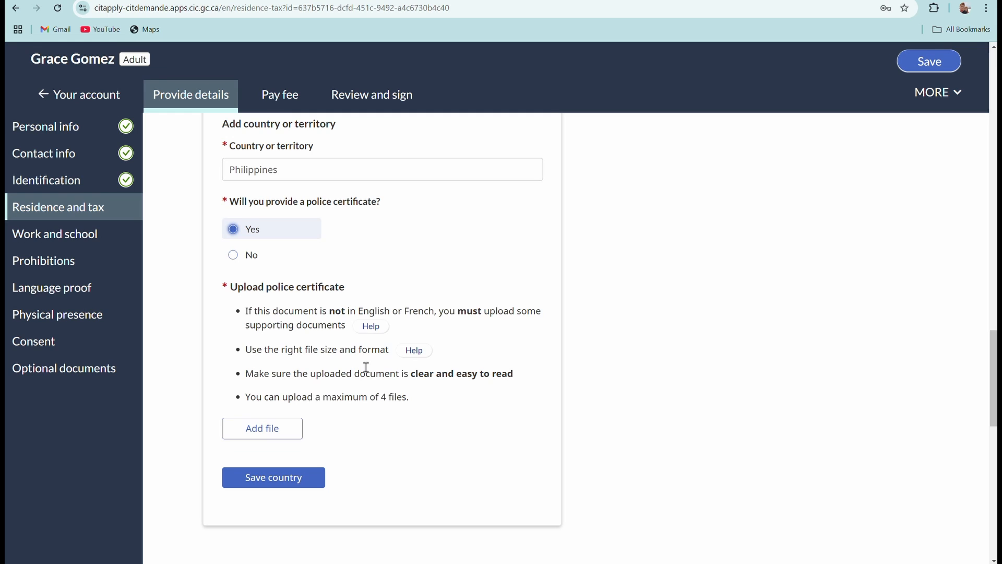
scroll(453, 308, "down", 1)
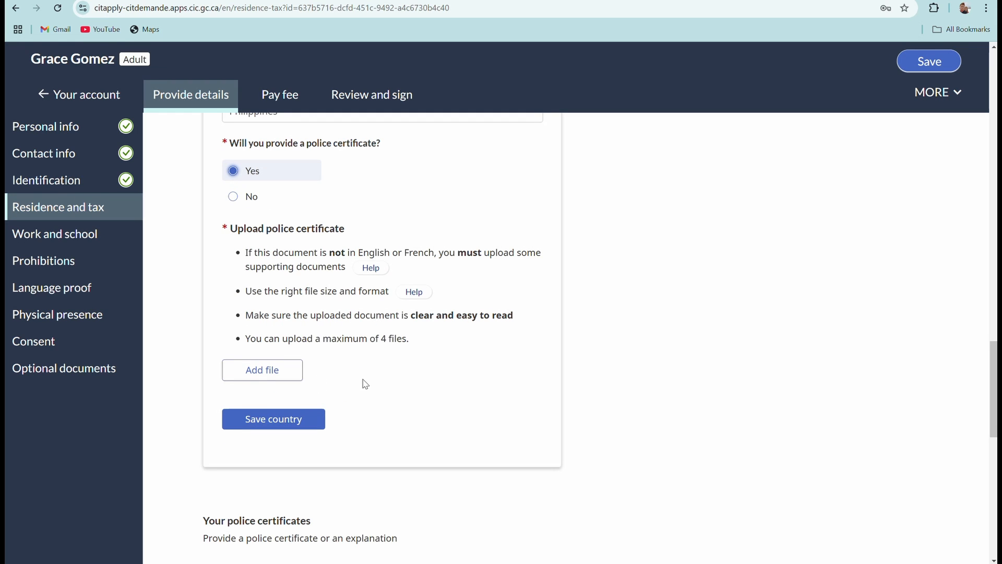
scroll(393, 415, "up", 3)
Upload THANK YOU AND TEMPLATE.pdf for the Philippines certificate and save the country entry.
scroll(313, 426, "down", 2)
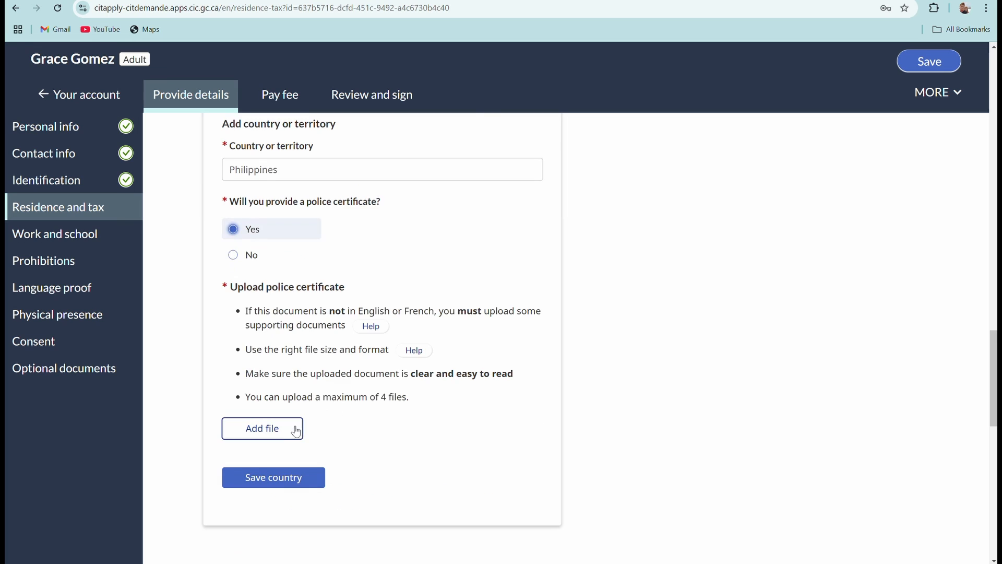
scroll(258, 172, "down", 5)
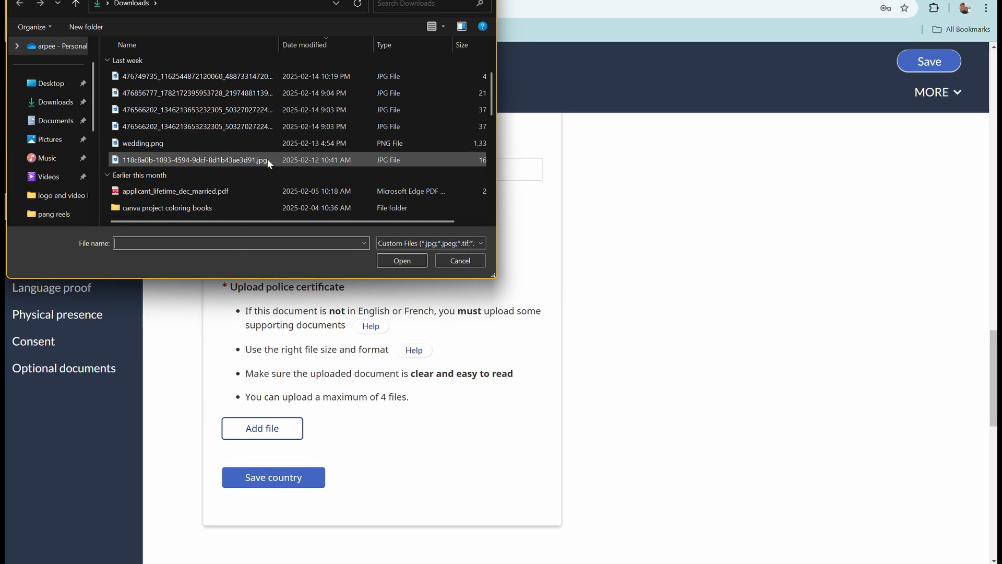
scroll(280, 191, "down", 6)
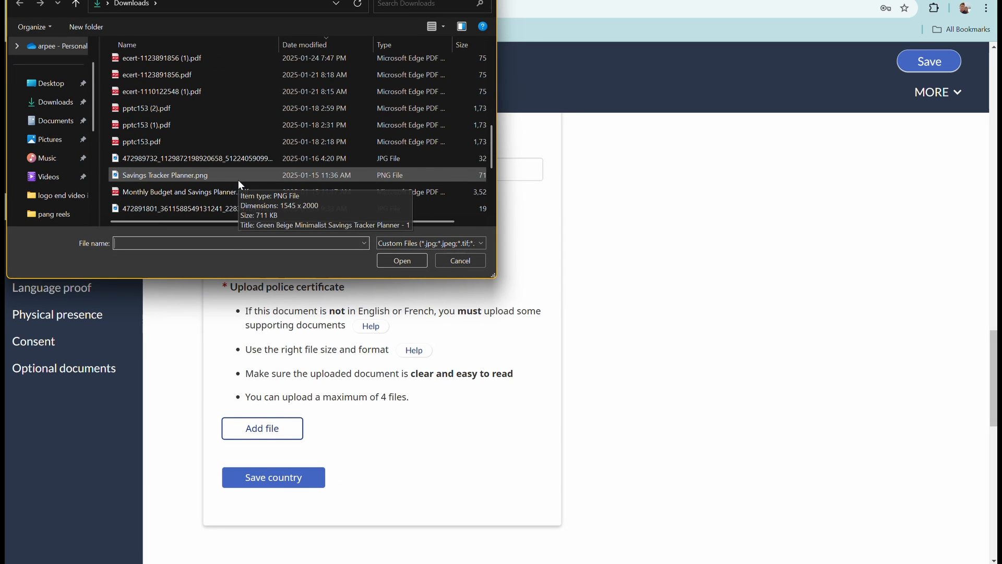
scroll(238, 179, "down", 1)
left_click(202, 207)
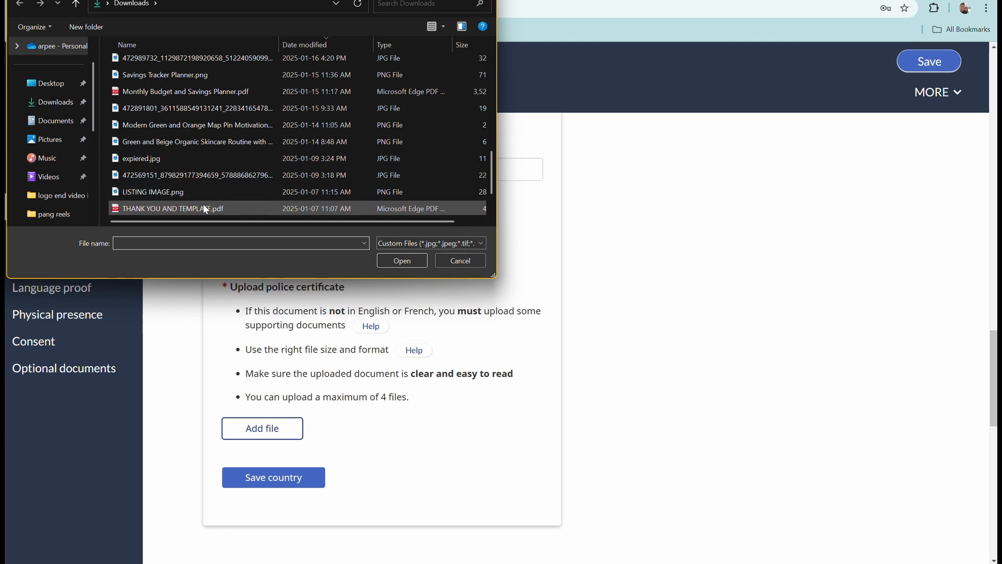
left_click(400, 261)
scroll(369, 379, "down", 3)
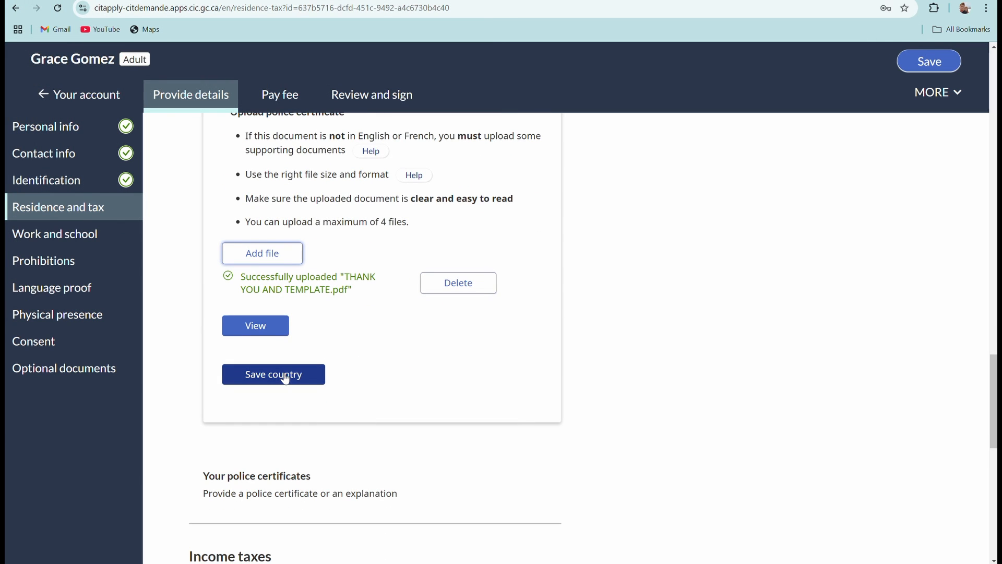
left_click(285, 375)
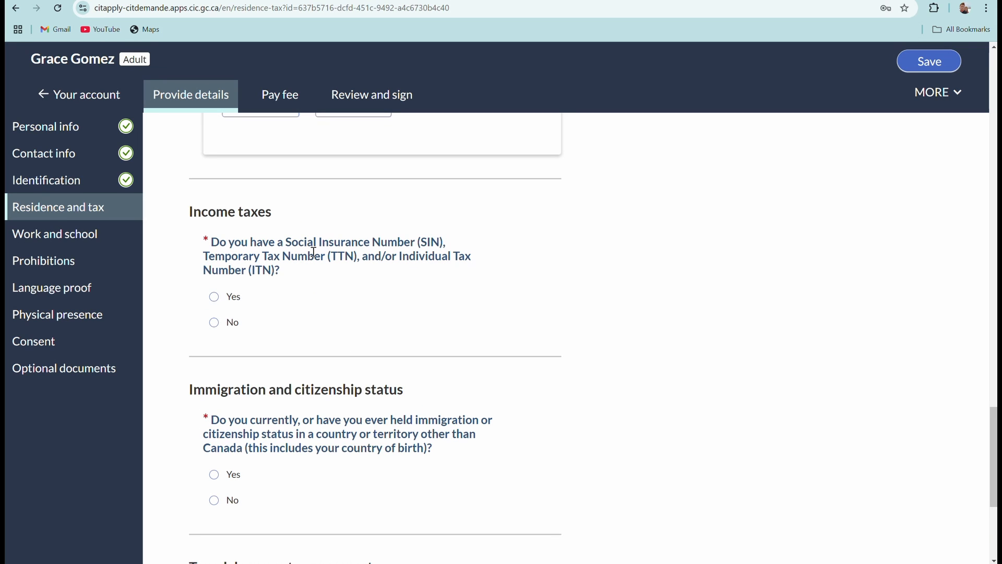
Answer Yes to holding a SIN/TTN/ITN and enter the 9-digit CRA tax number.
left_click(214, 297)
scroll(441, 336, "down", 2)
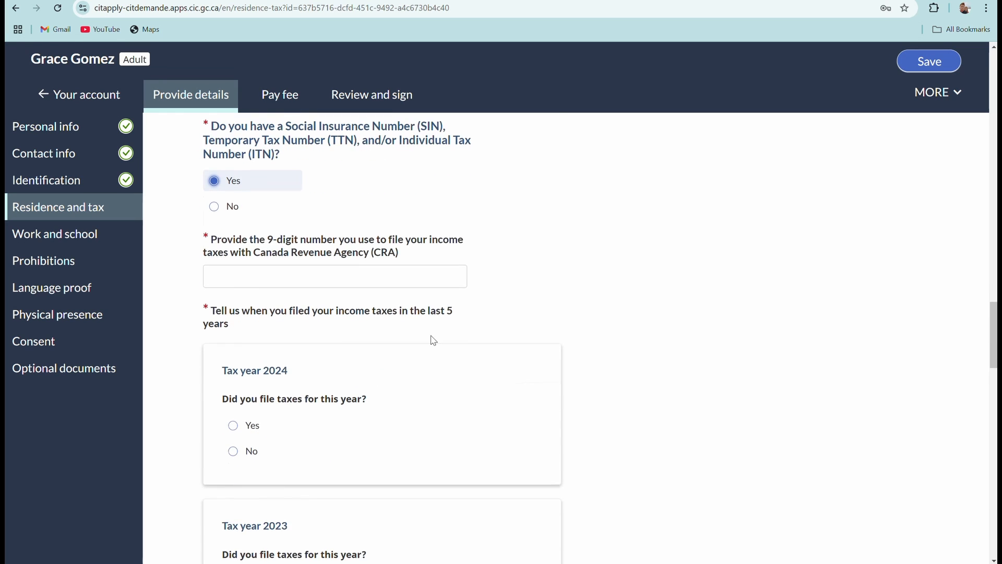
scroll(432, 340, "up", 1)
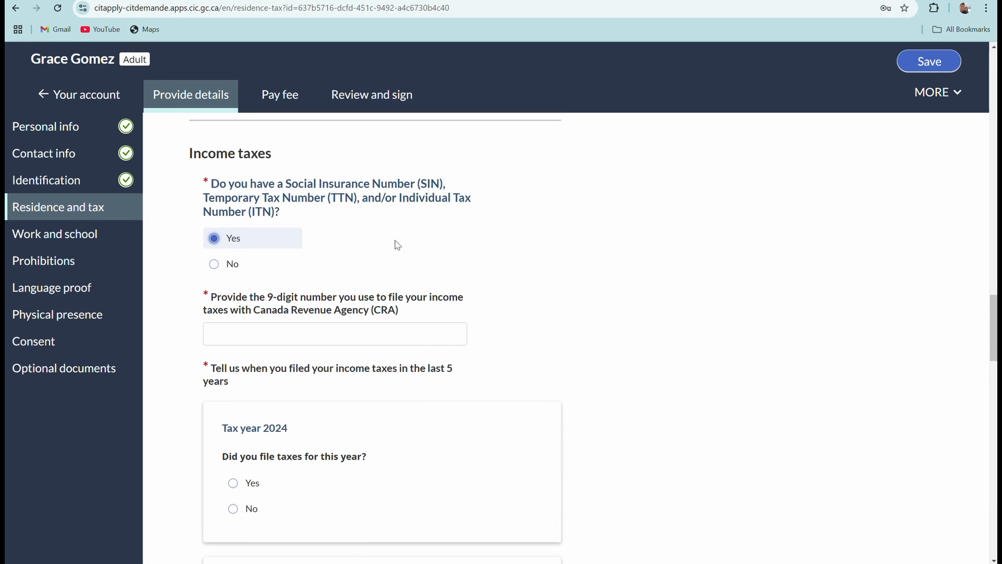
scroll(396, 249, "down", 1)
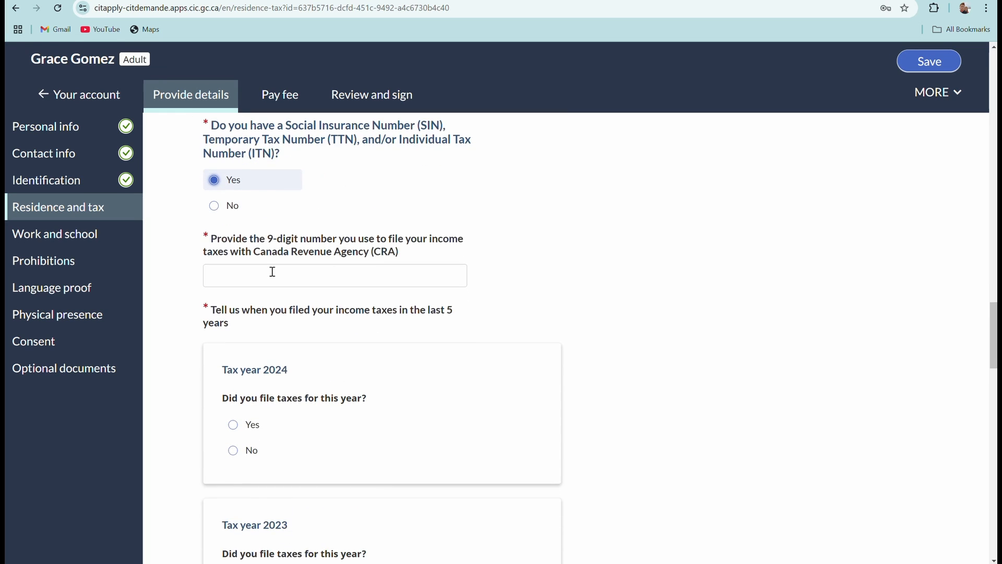
left_click(216, 273)
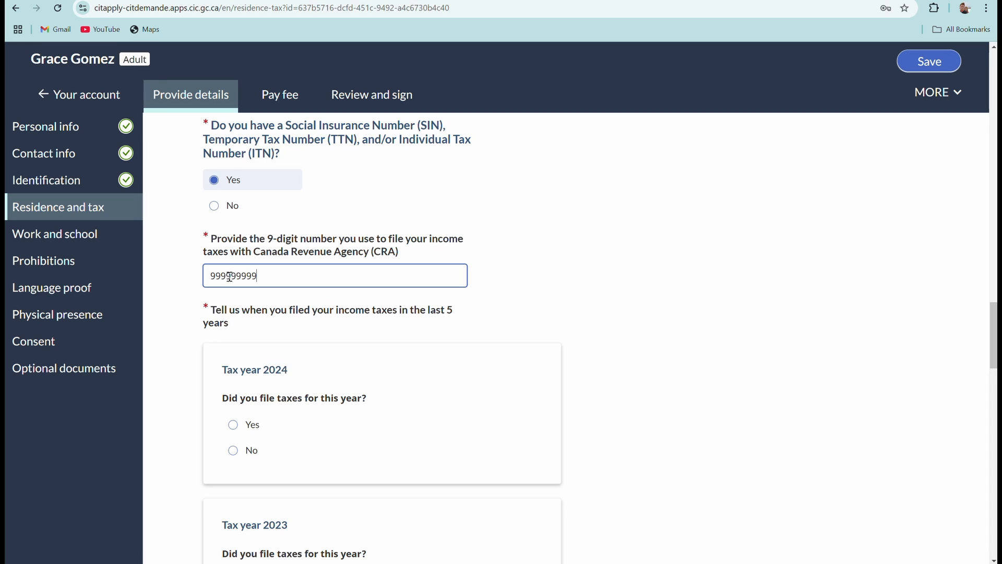
scroll(277, 363, "down", 2)
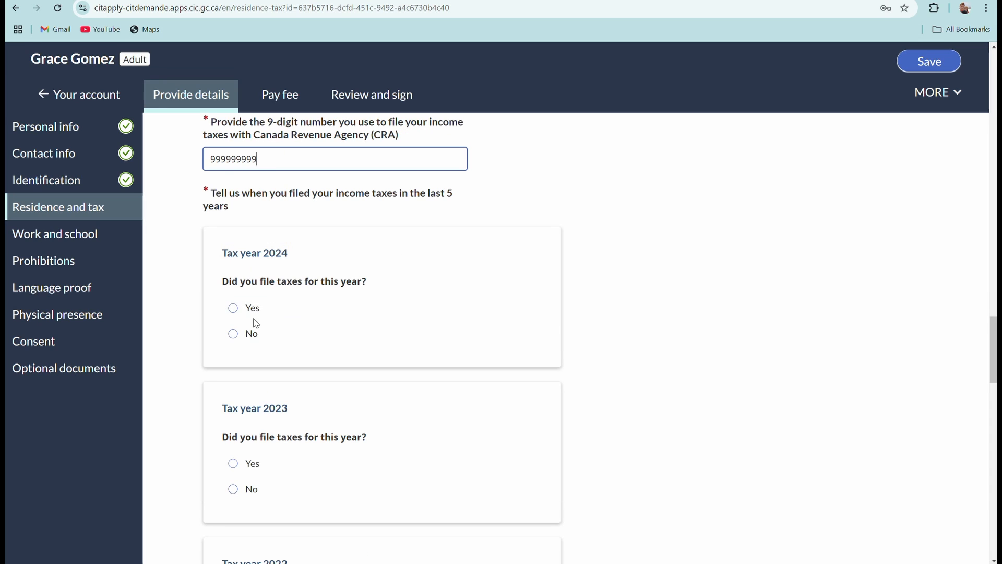
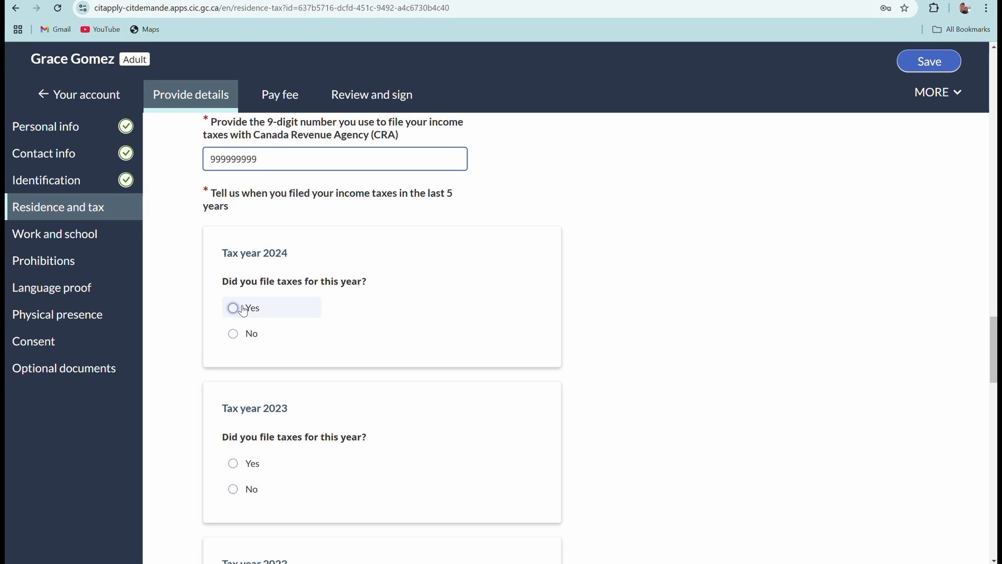
Answer Yes to filing taxes for each tax year 2024 through 2020, correcting 2024 from No.
left_click(235, 334)
scroll(426, 321, "down", 1)
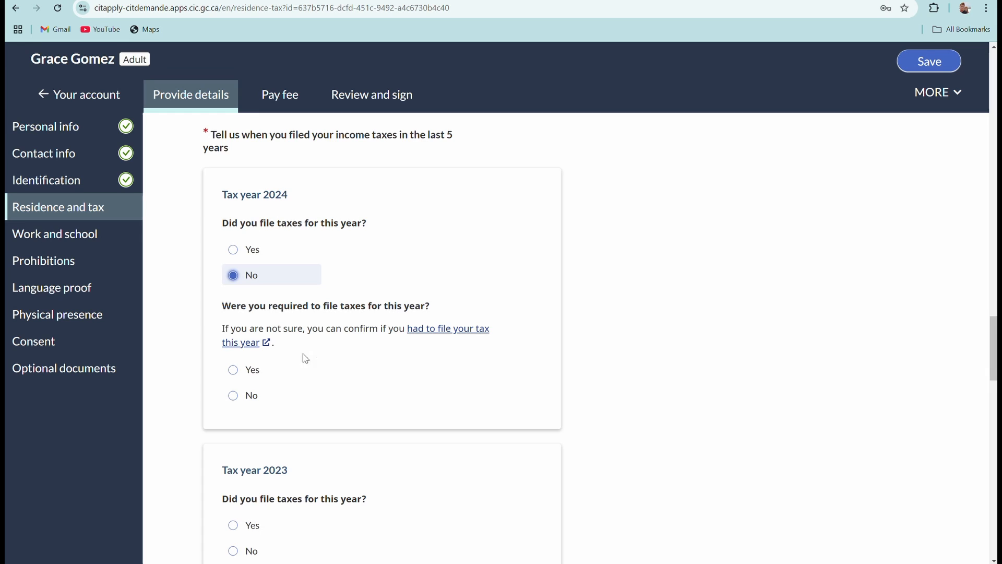
left_click(235, 251)
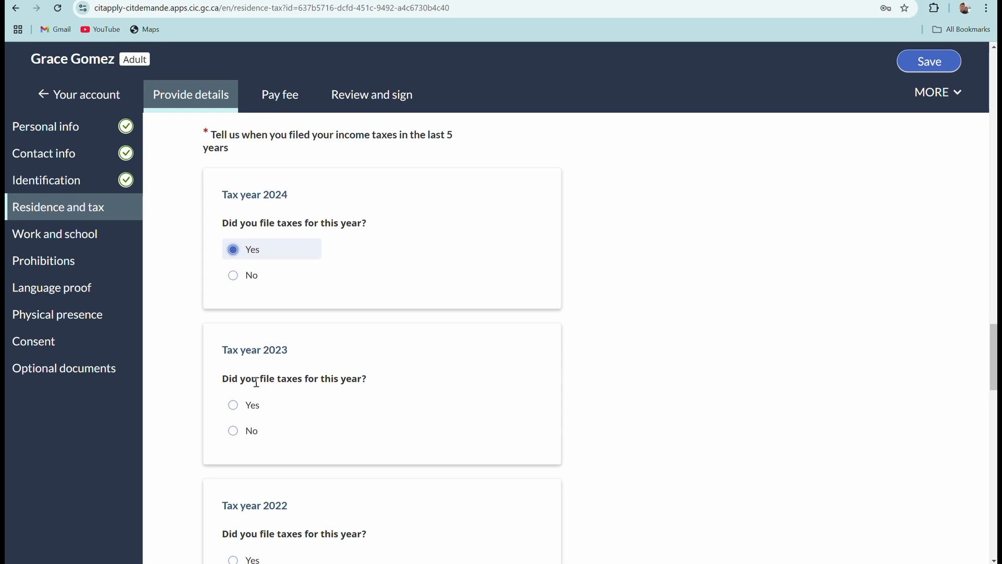
scroll(276, 355, "down", 1)
scroll(297, 334, "down", 1)
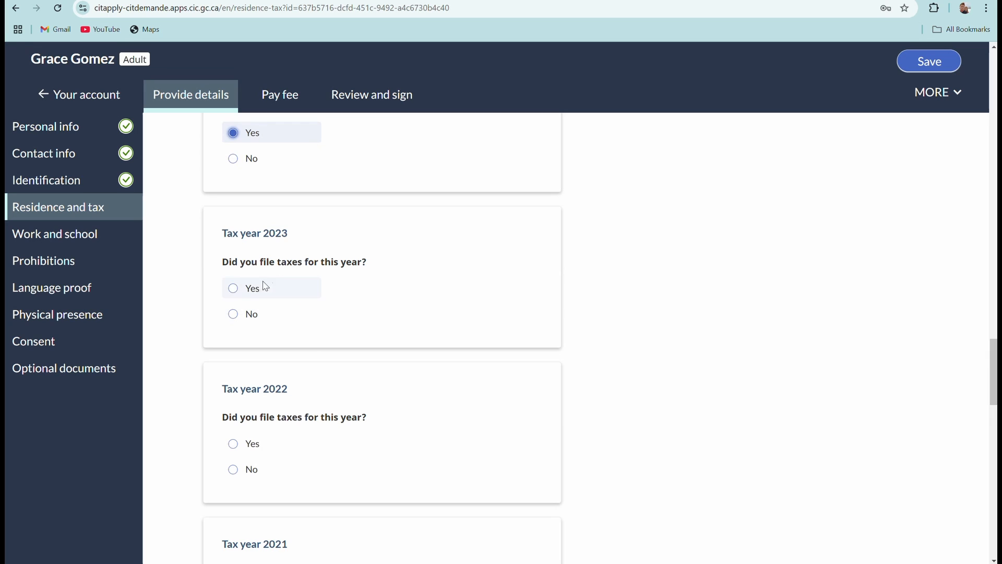
left_click(249, 290)
scroll(407, 296, "down", 1)
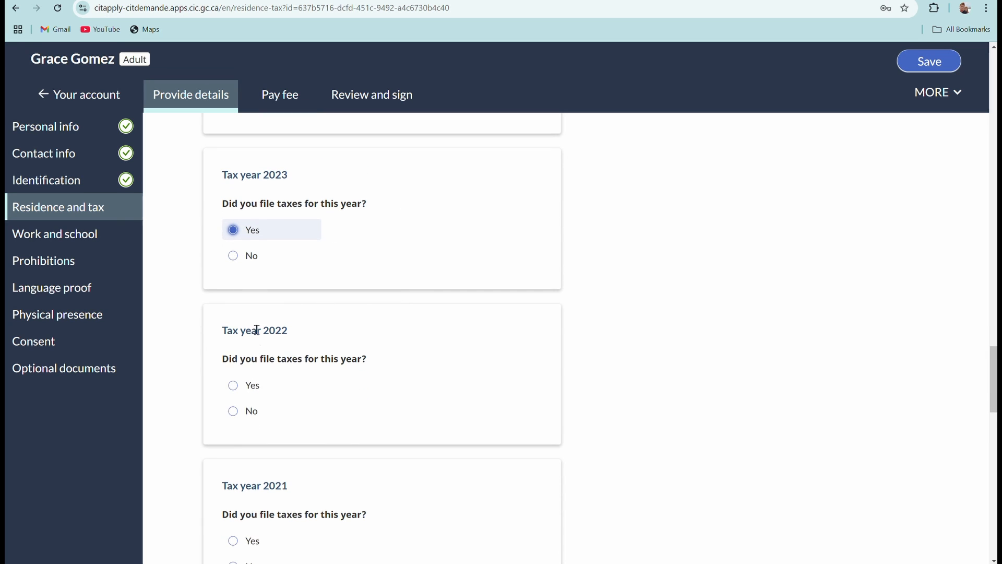
left_click(233, 385)
scroll(394, 360, "down", 3)
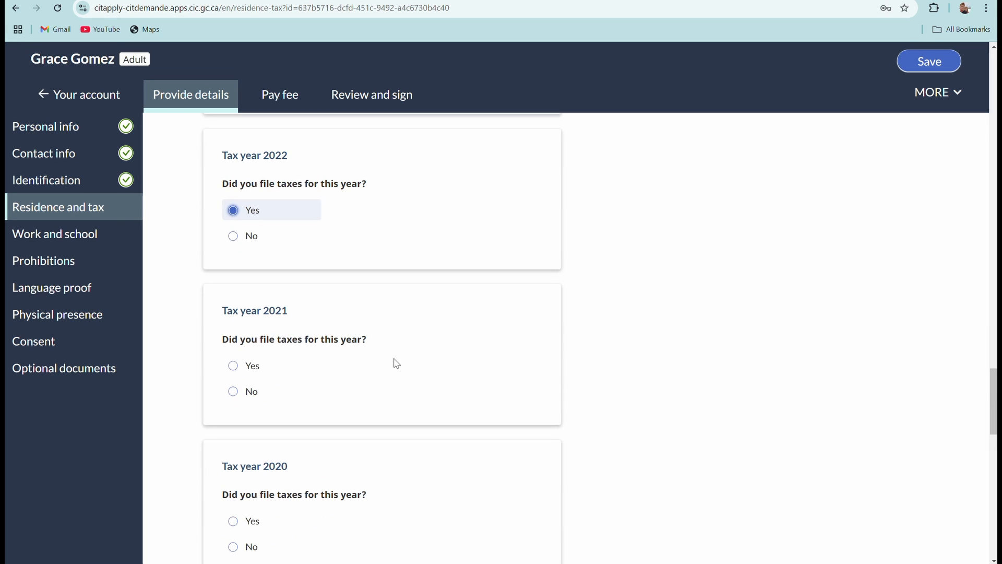
left_click(233, 366)
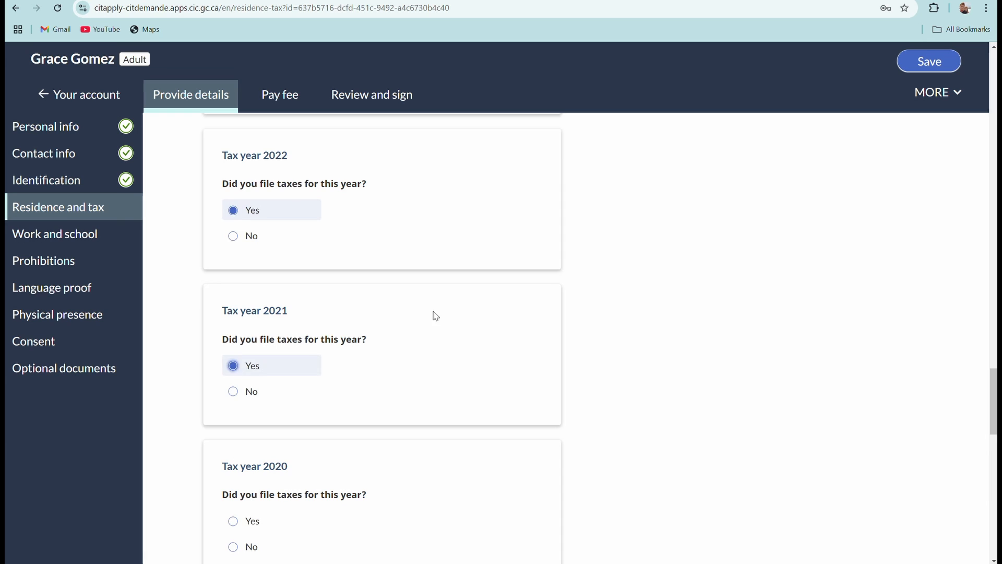
scroll(281, 345, "down", 3)
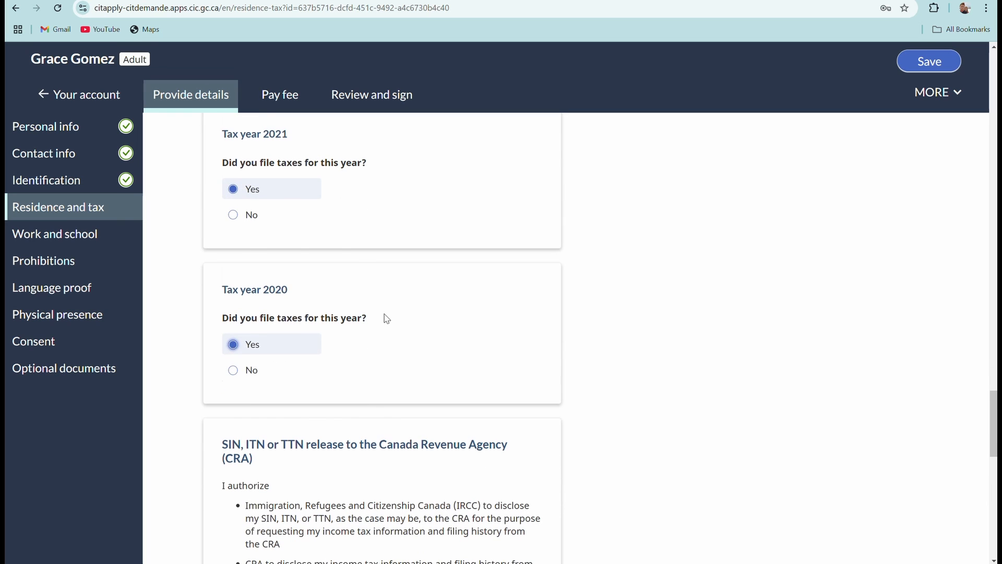
scroll(271, 360, "down", 3)
scroll(312, 377, "down", 3)
Review the SIN/ITN/TTN release section and answer Yes to releasing it to the CRA.
scroll(313, 377, "down", 1)
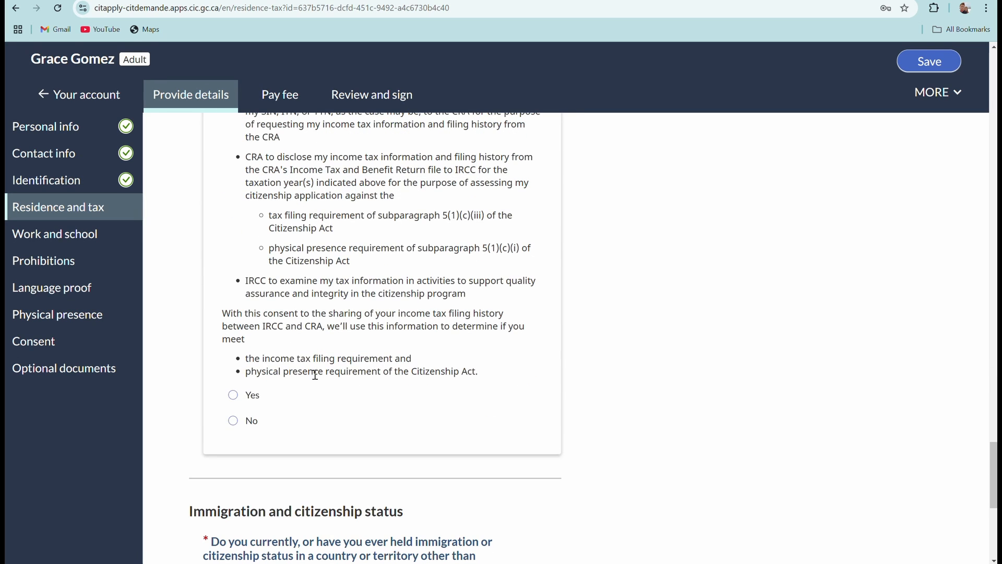
scroll(340, 373, "up", 3)
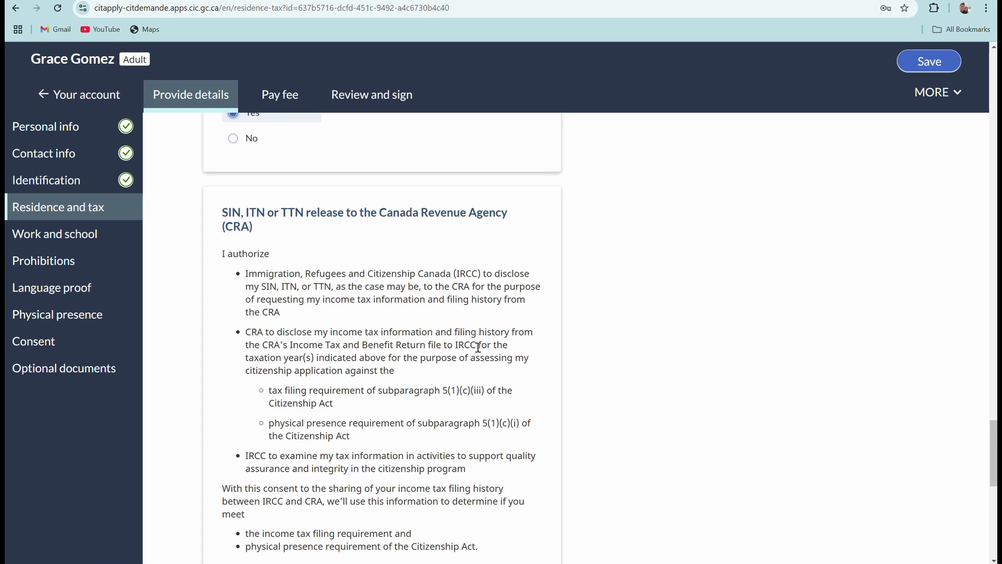
scroll(357, 346, "down", 3)
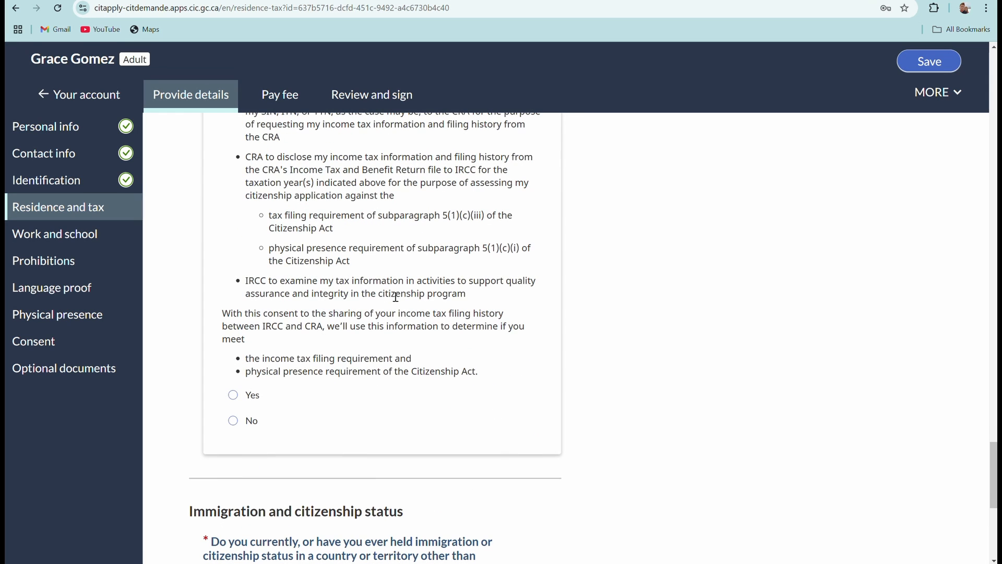
scroll(400, 294, "up", 1)
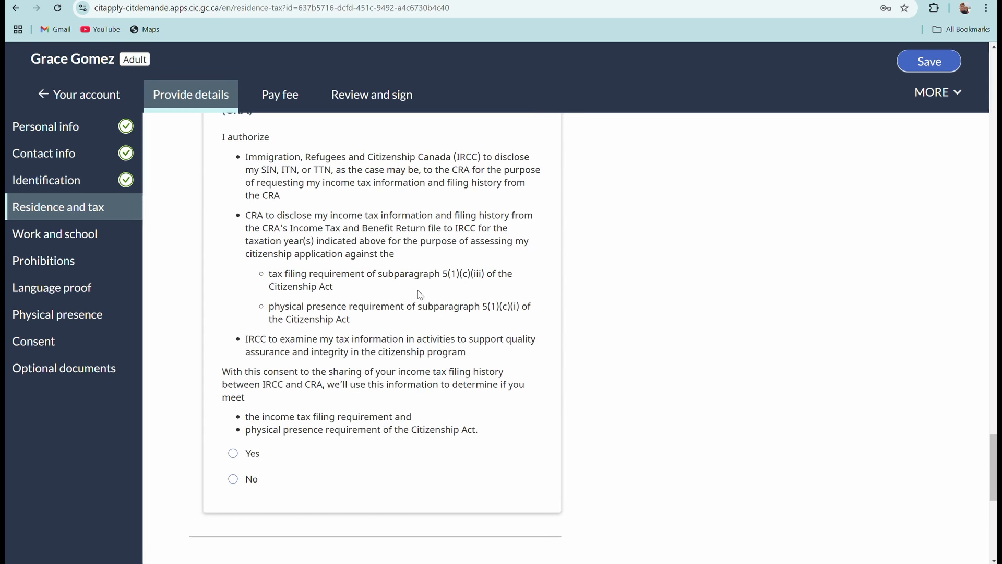
scroll(435, 321, "up", 1)
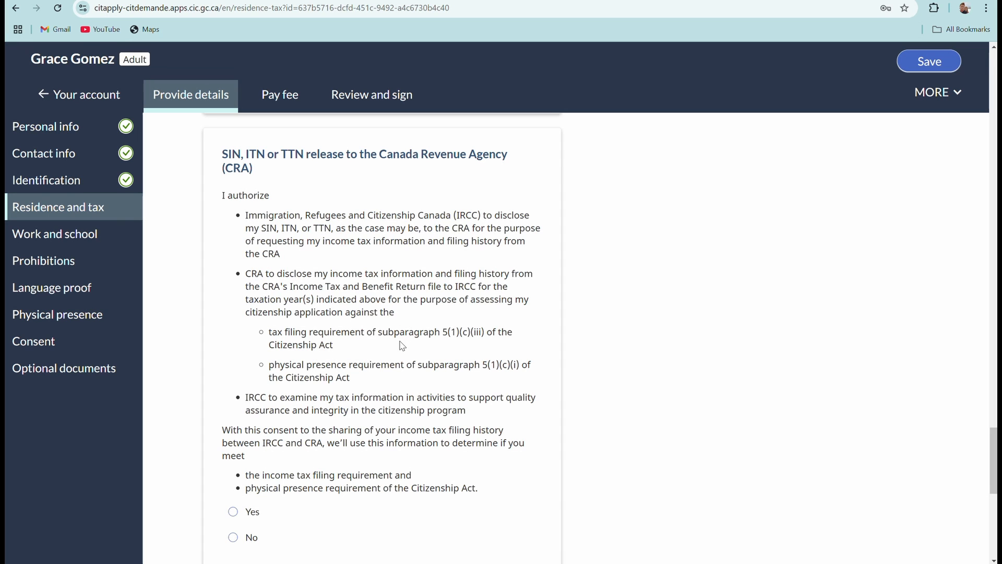
scroll(402, 347, "down", 3)
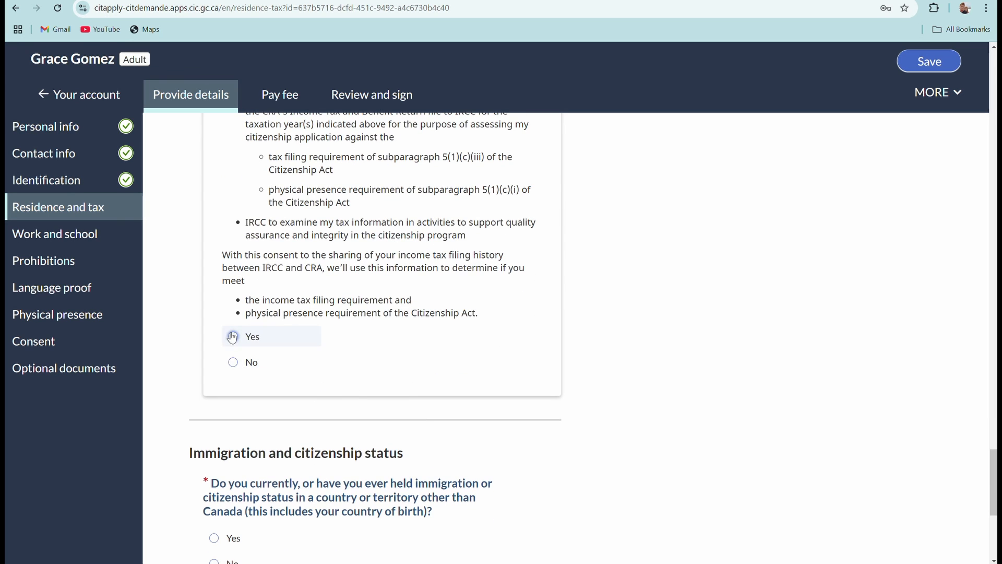
left_click(233, 337)
scroll(340, 364, "down", 4)
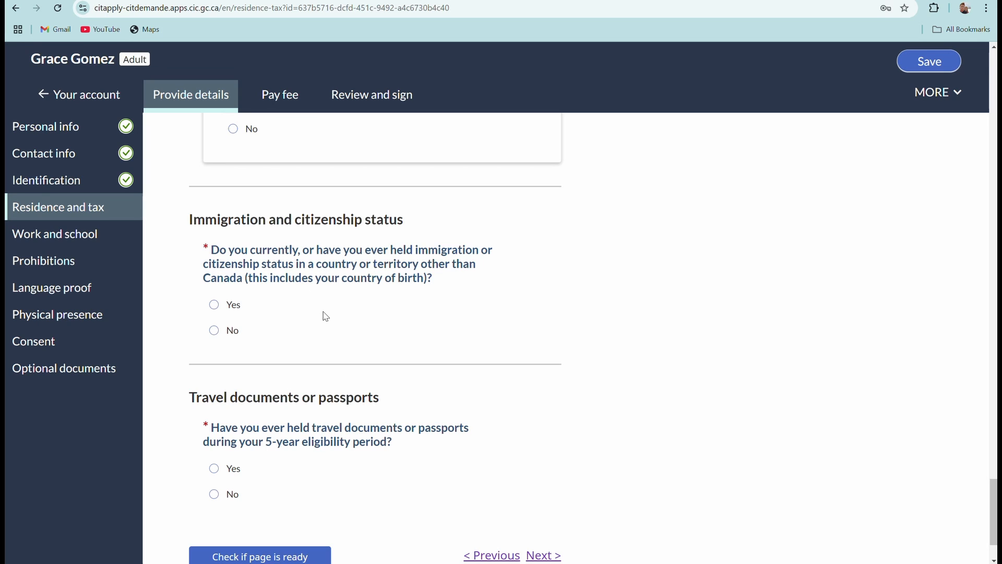
Answer Yes to other immigration status, with start date 2003 January 1 and end date not applicable.
left_click(214, 304)
scroll(358, 295, "down", 2)
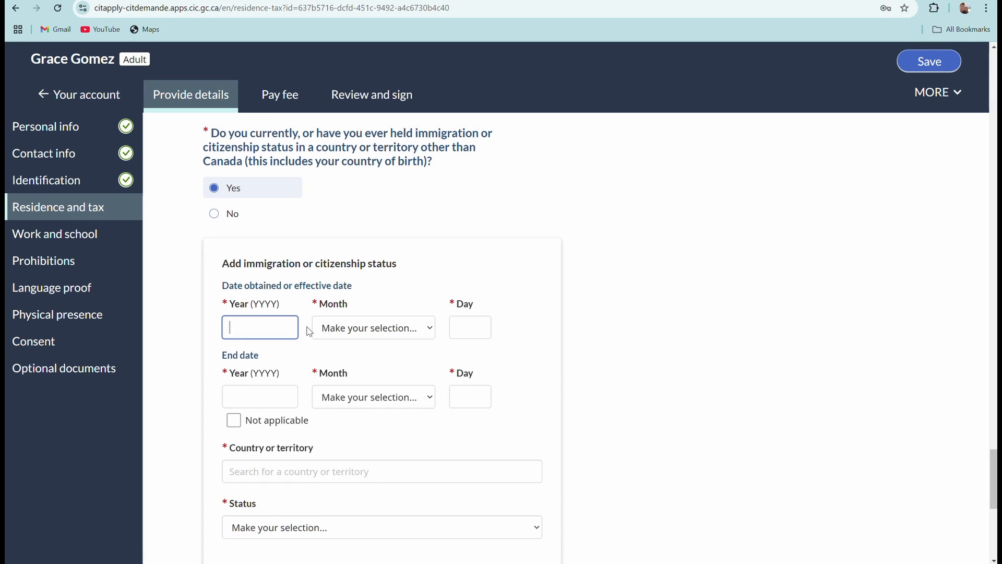
type("2003")
left_click(380, 339)
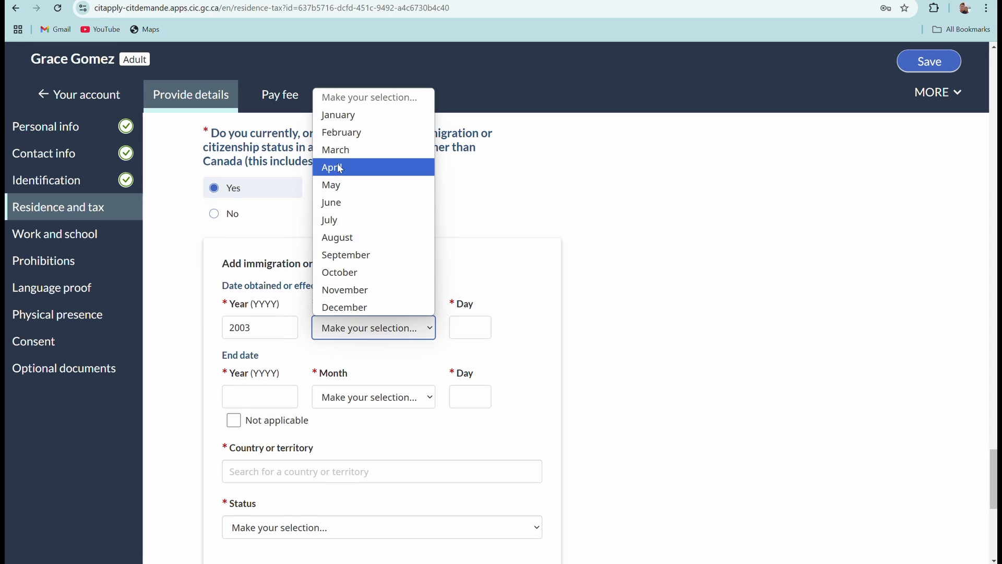
left_click(356, 116)
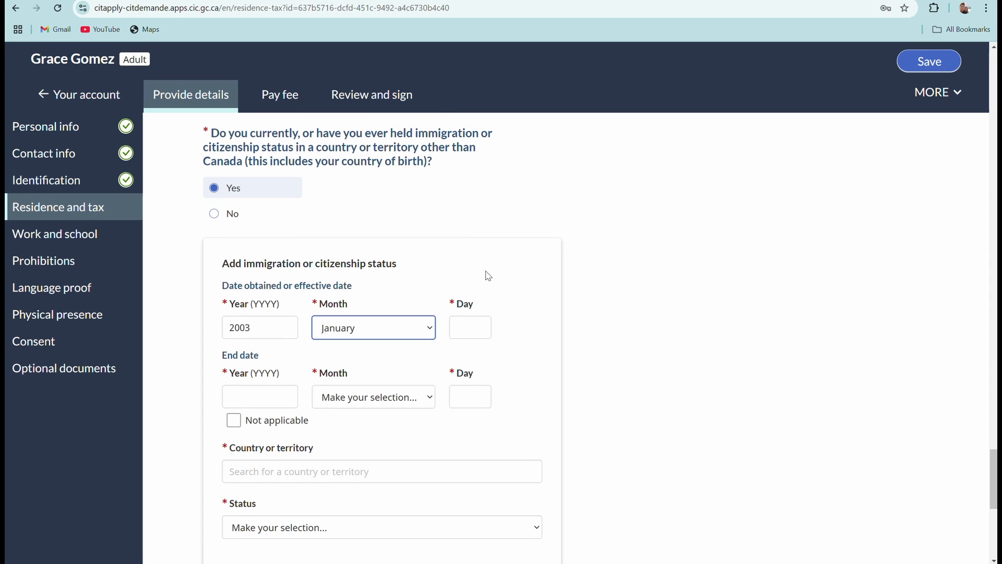
left_click(469, 330)
type("1")
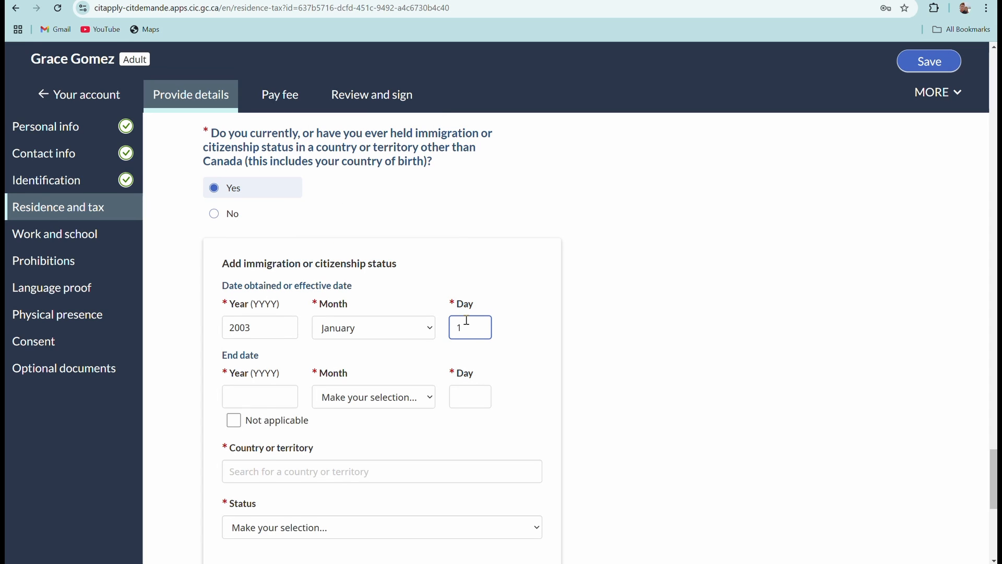
left_click(264, 404)
left_click(233, 420)
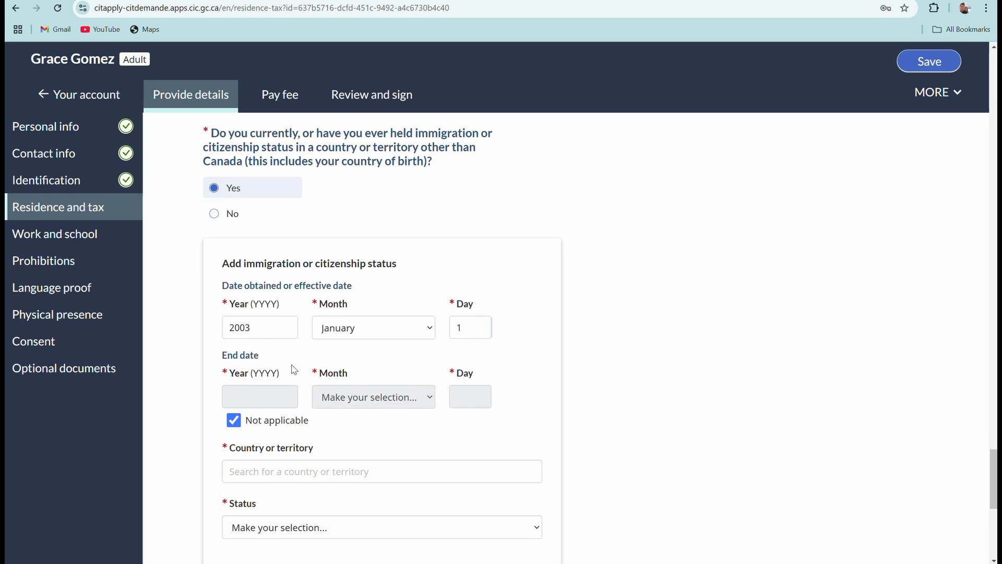
scroll(234, 421, "down", 3)
left_click(234, 245)
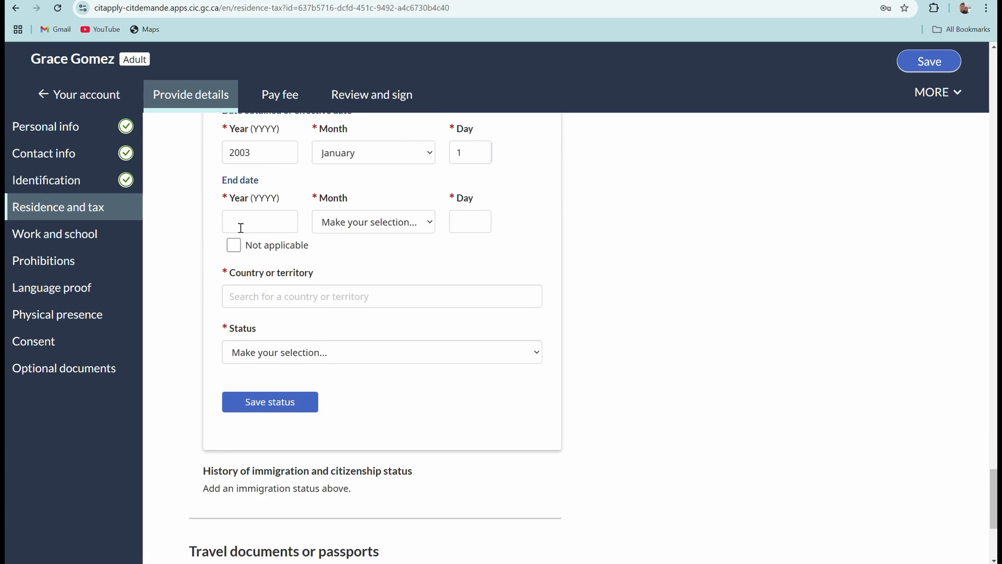
left_click(243, 223)
left_click(234, 245)
scroll(352, 253, "down", 3)
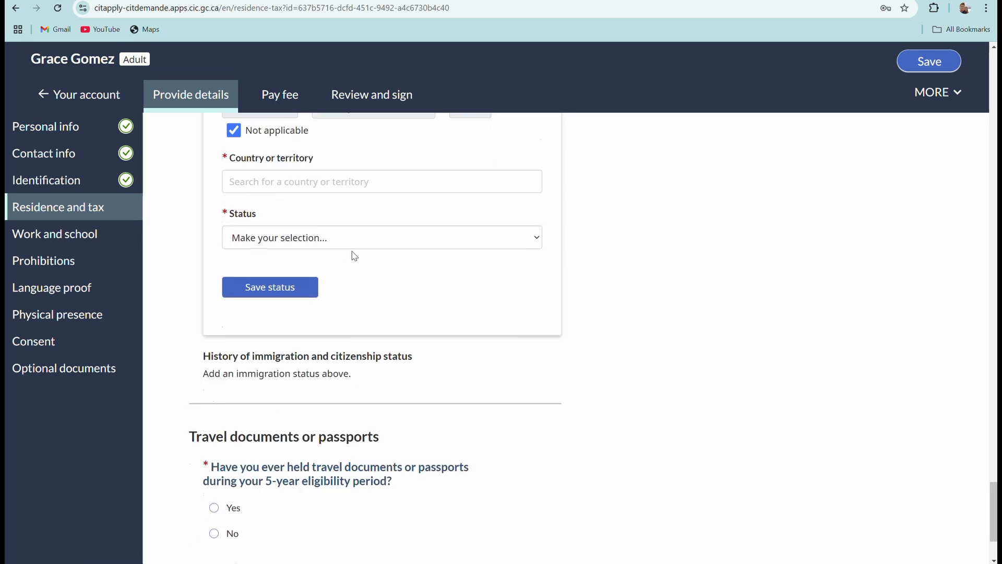
scroll(349, 266, "up", 2)
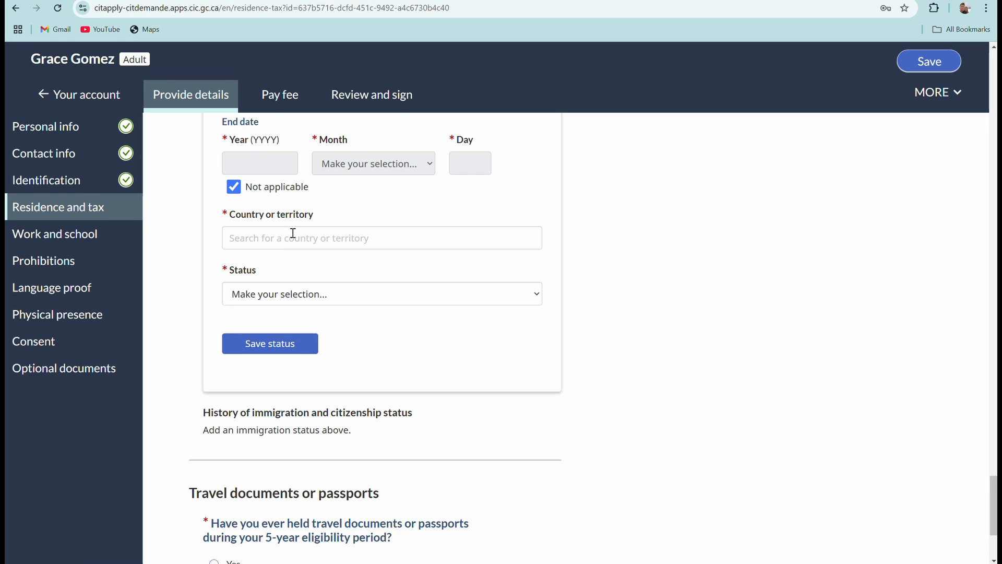
scroll(298, 252, "up", 1)
scroll(298, 252, "up", 3)
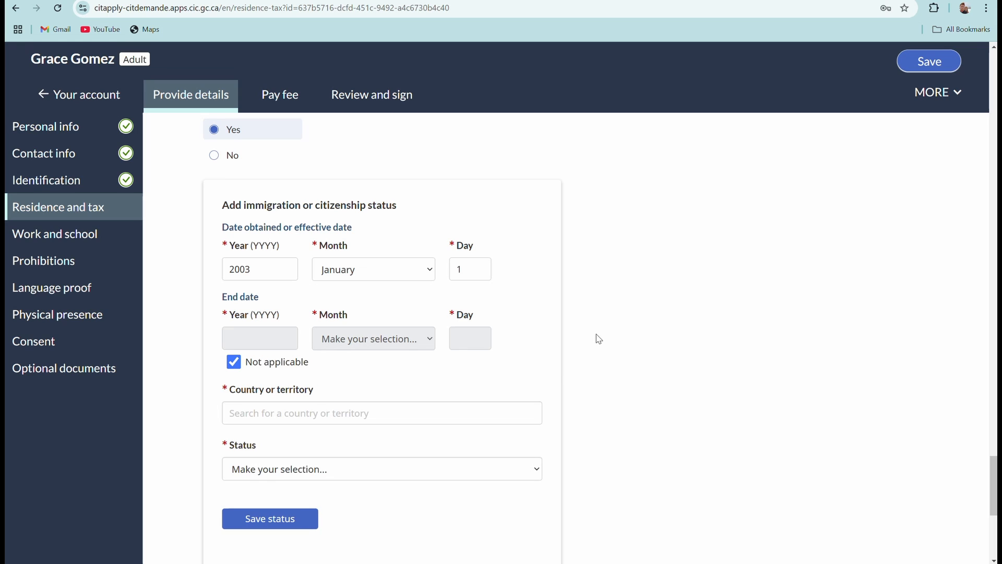
scroll(434, 380, "down", 1)
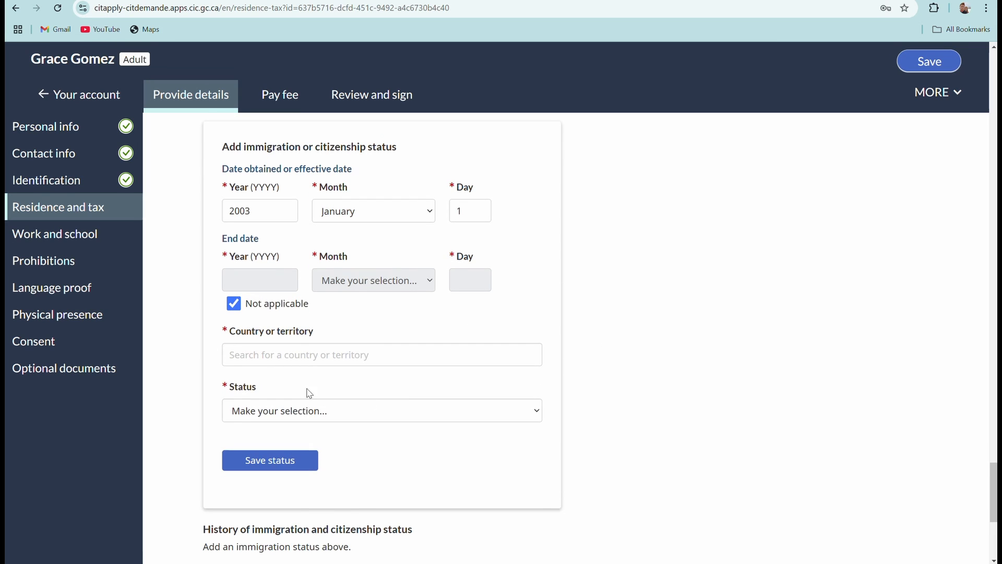
Set the country to Philippines and status to Citizen, then save the status entry.
left_click(292, 354)
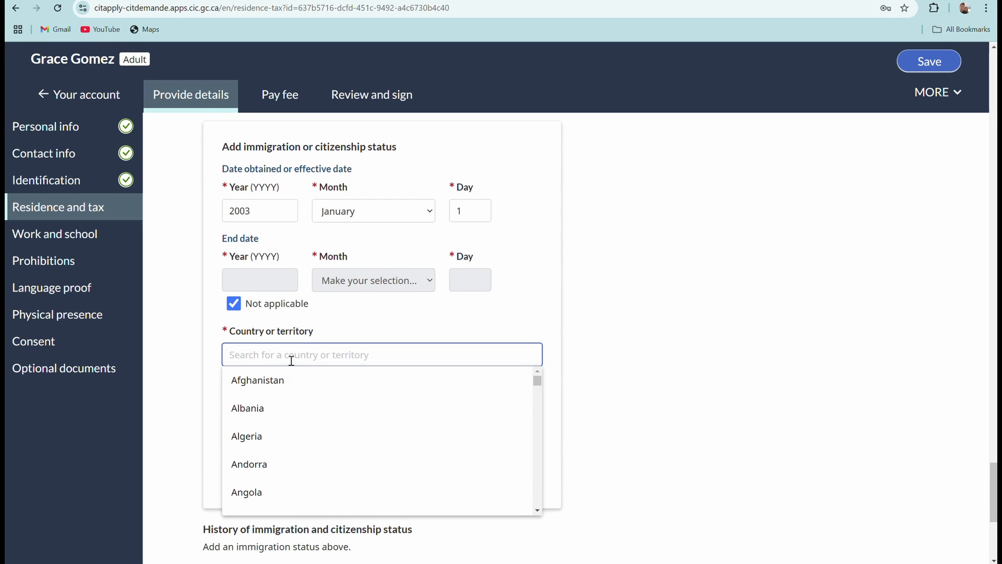
type("phi")
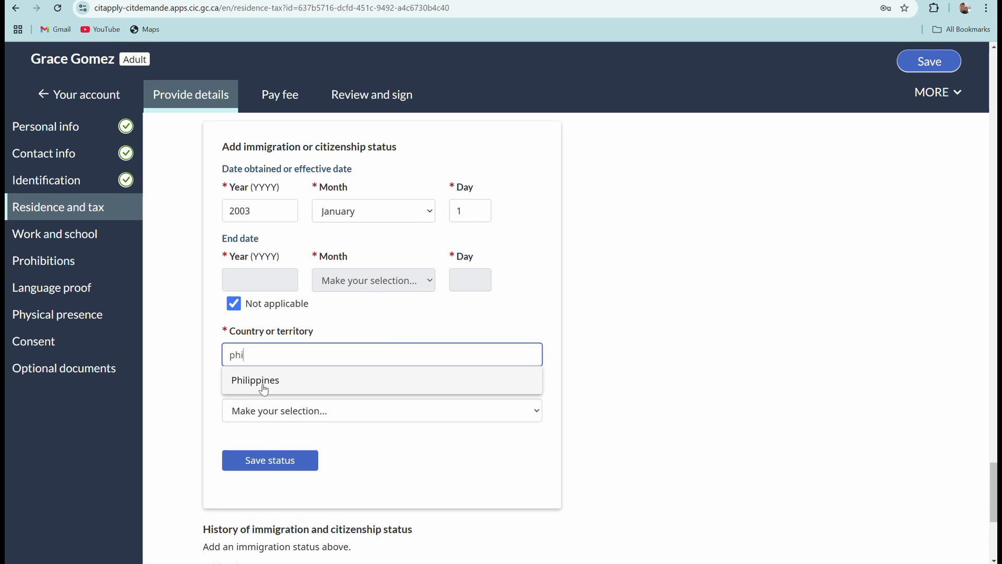
left_click(255, 380)
left_click(304, 412)
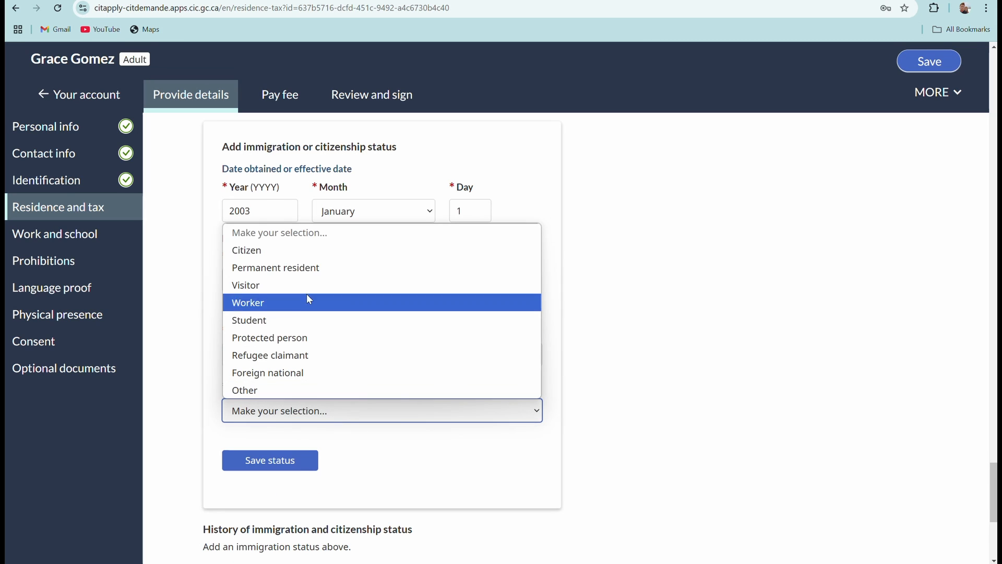
left_click(293, 250)
scroll(479, 429, "down", 2)
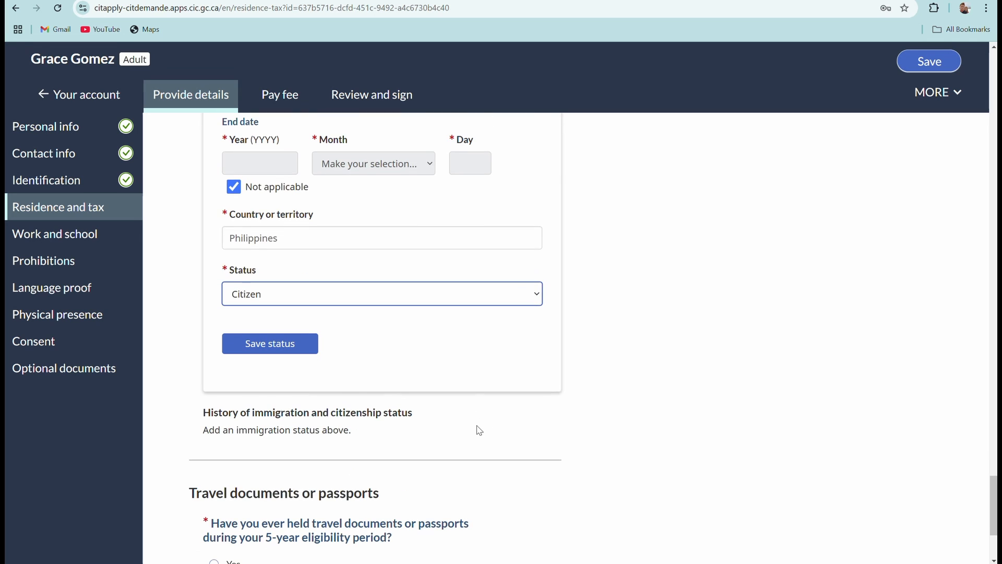
left_click(263, 349)
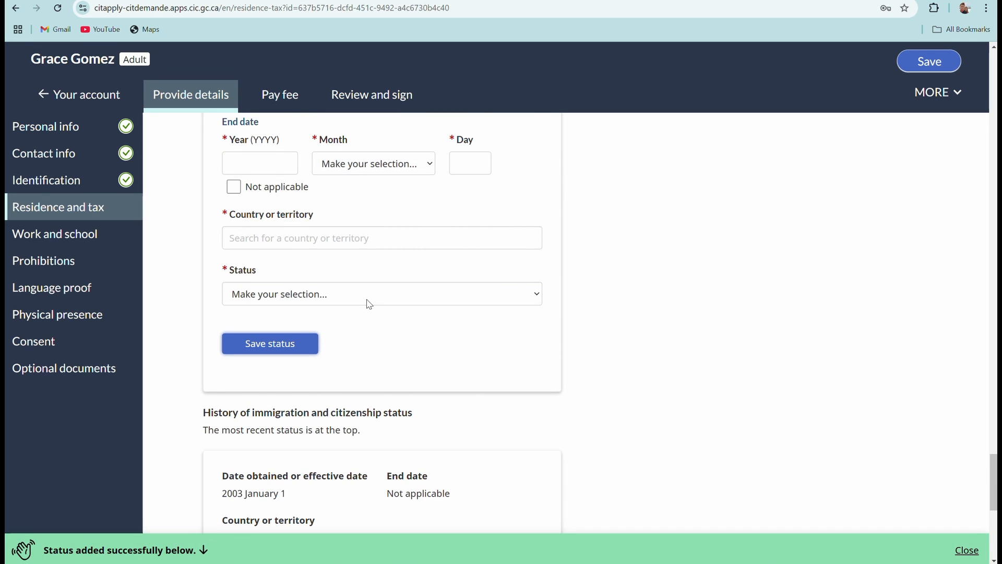
scroll(390, 318, "down", 8)
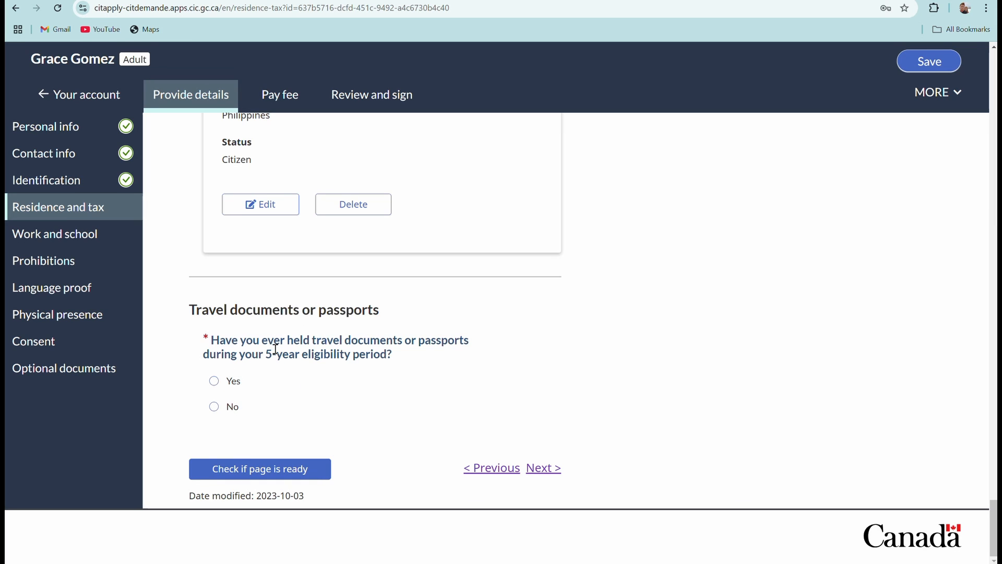
Answer Yes to travel documents and date the passport issued 2018 January 1, expiring 2028 February 2.
left_click(211, 382)
scroll(414, 324, "down", 7)
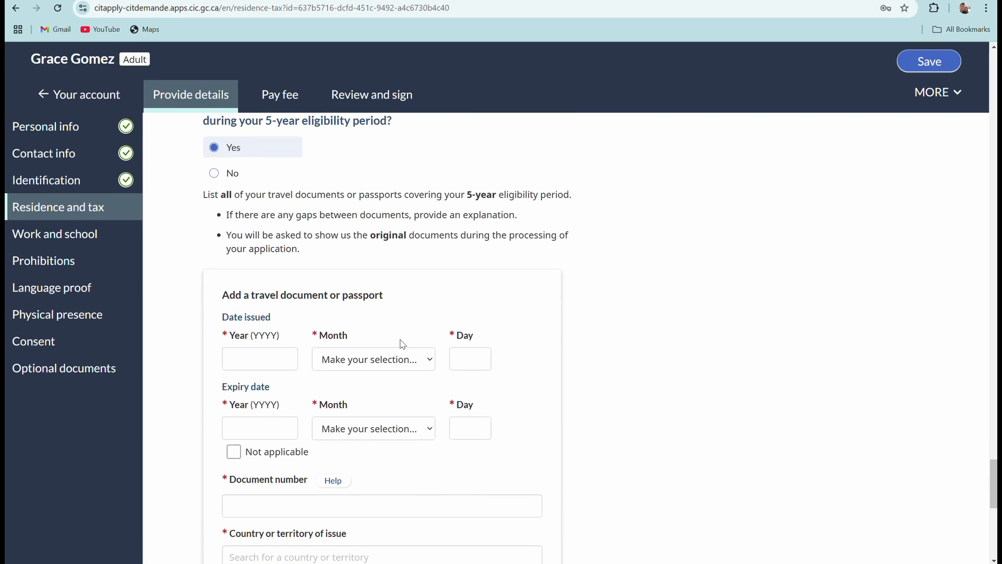
left_click(250, 244)
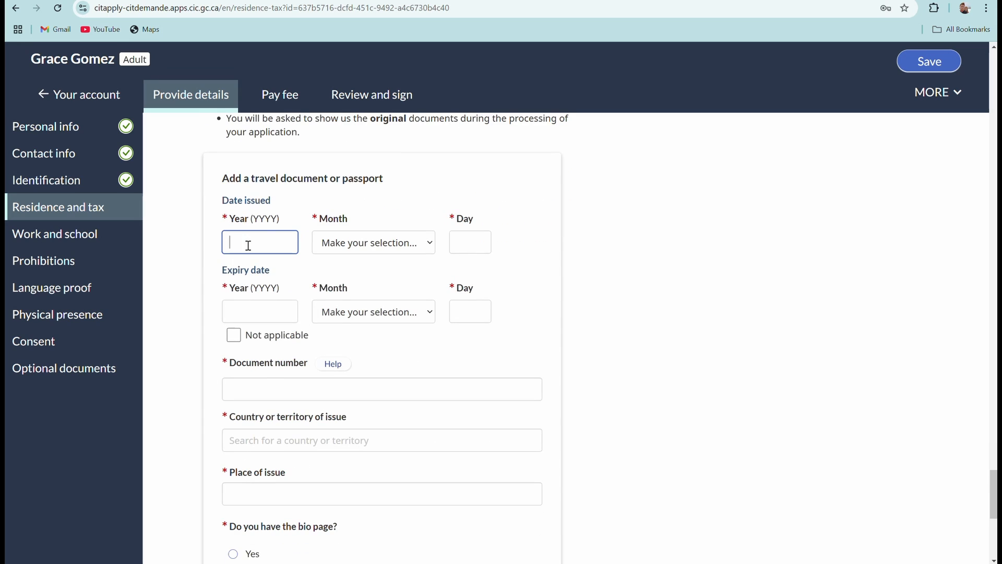
type("2018")
left_click(423, 247)
left_click(420, 279)
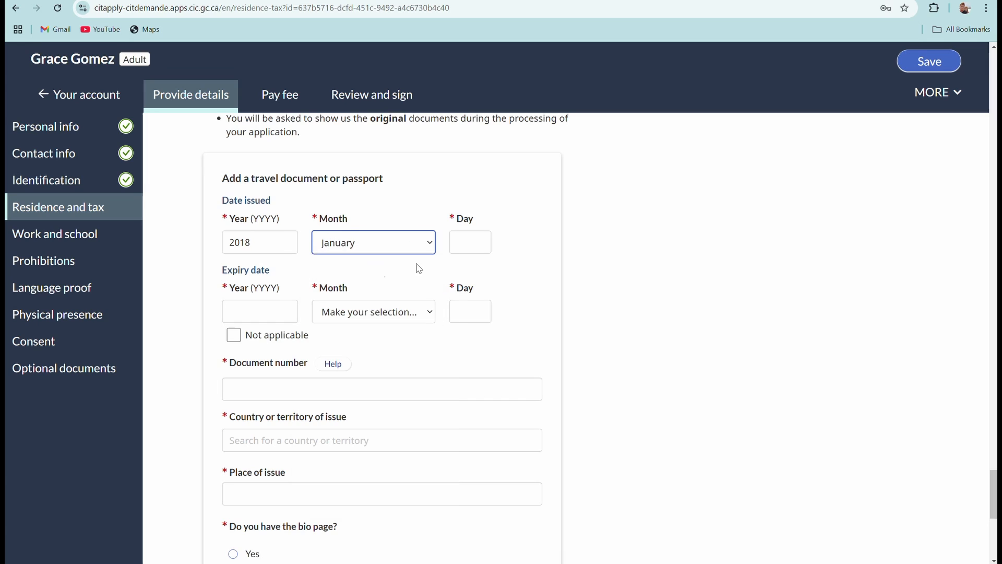
left_click(462, 247)
type("1")
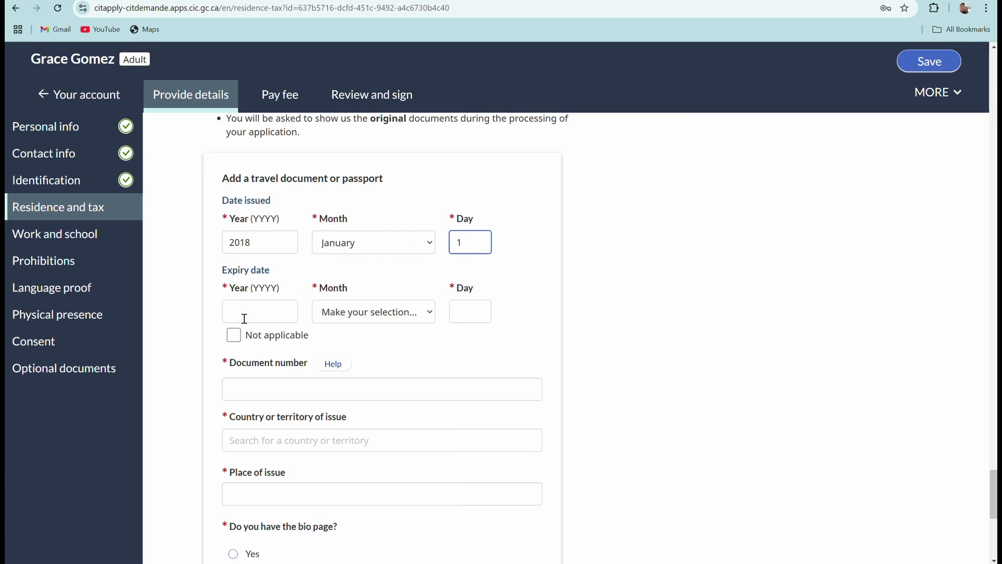
left_click(236, 321)
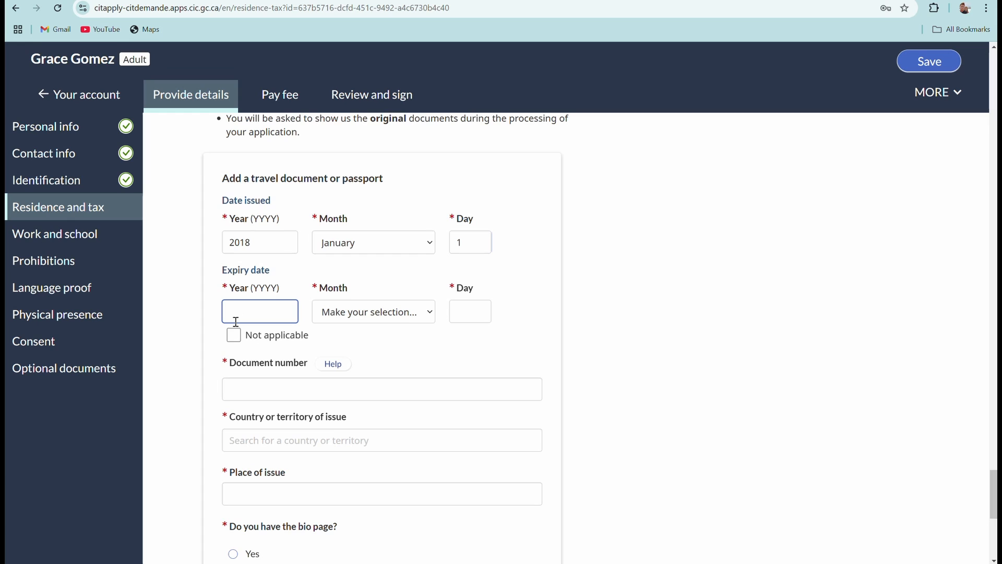
type("2028")
left_click(431, 313)
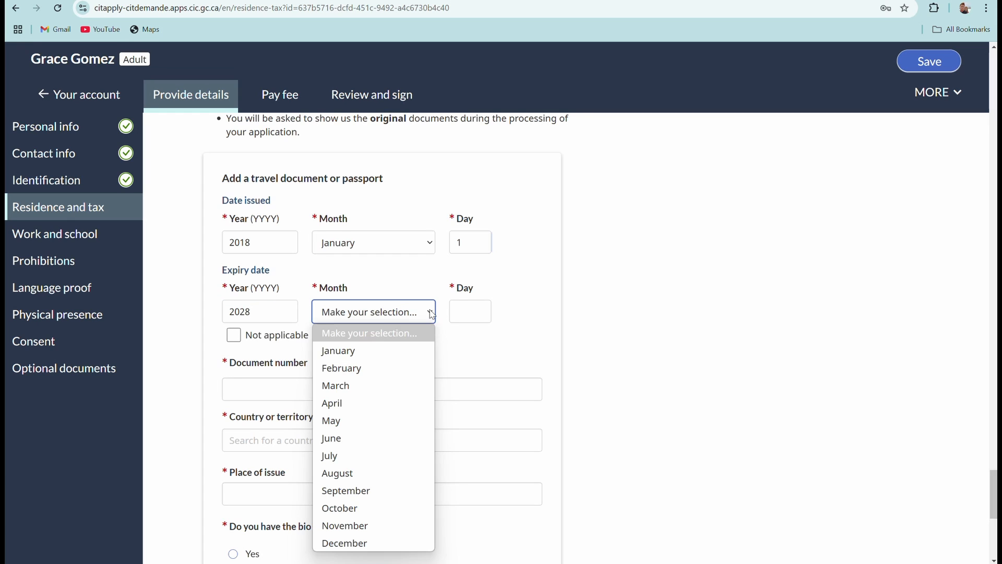
left_click(351, 368)
left_click(450, 315)
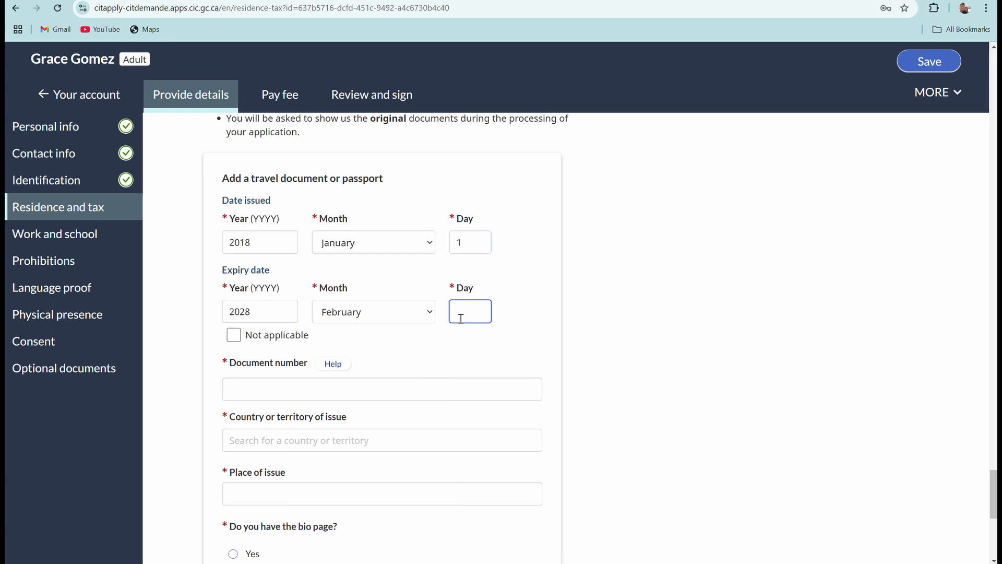
type("2")
Enter the passport number, country of issue Philippines and place of issue Clark.
scroll(307, 352, "down", 1)
left_click(275, 330)
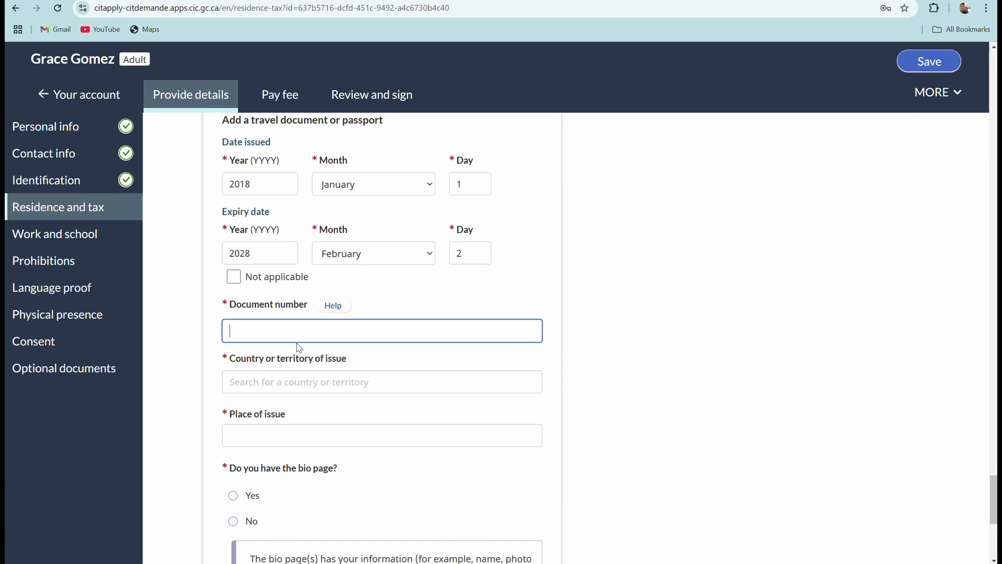
type("P123456")
scroll(298, 347, "down", 1)
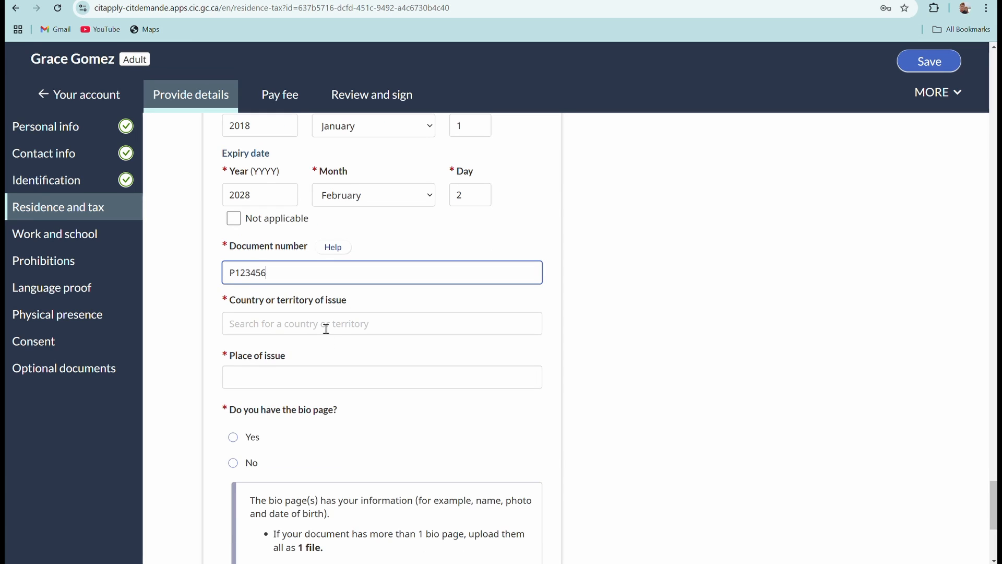
left_click(327, 323)
scroll(329, 436, "down", 5)
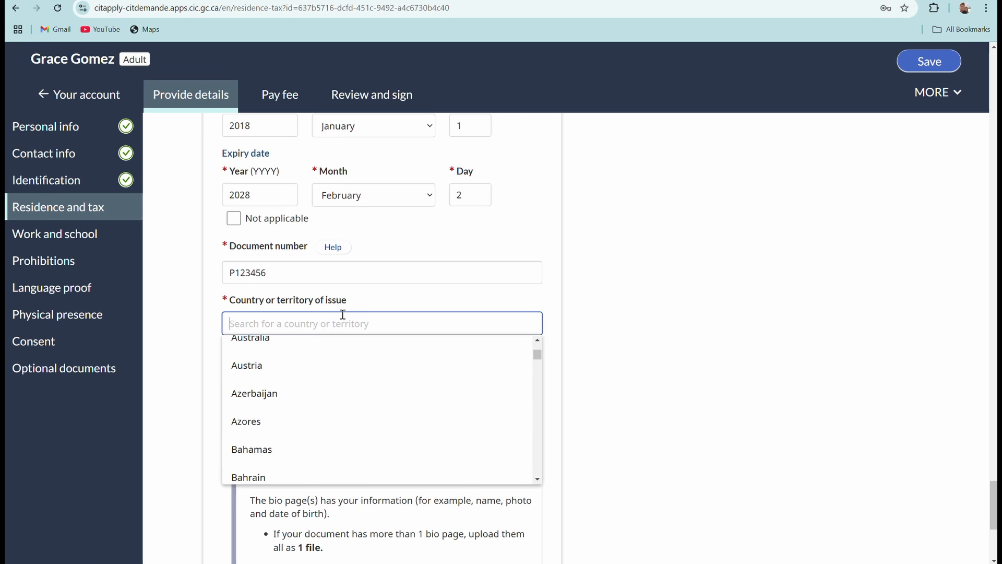
type("phi")
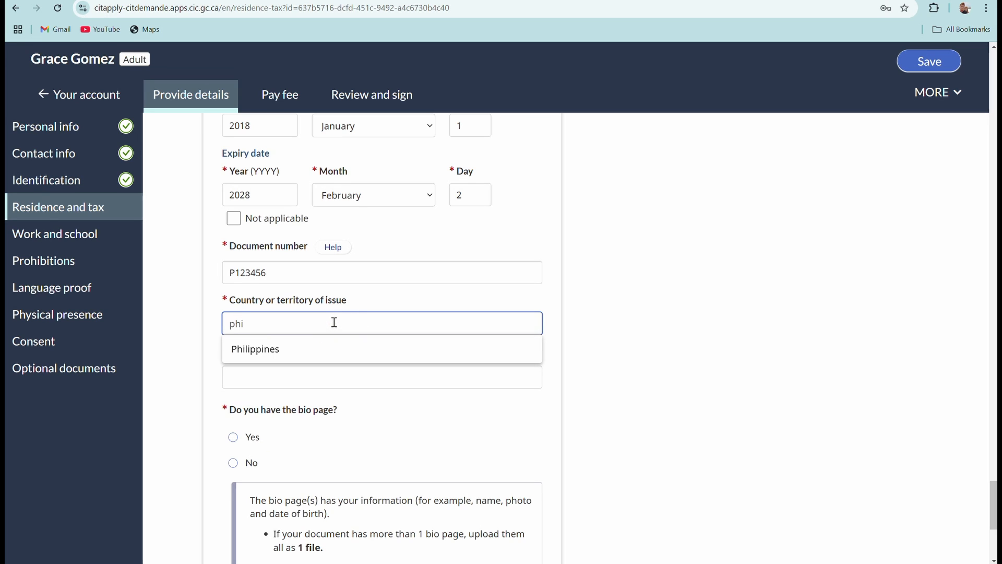
left_click(261, 349)
scroll(357, 324, "down", 1)
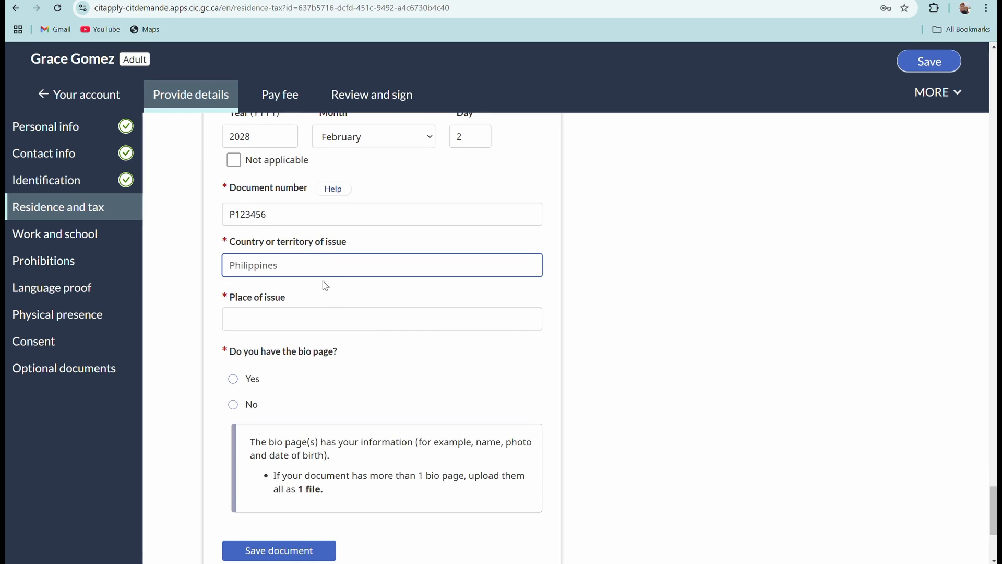
left_click(296, 314)
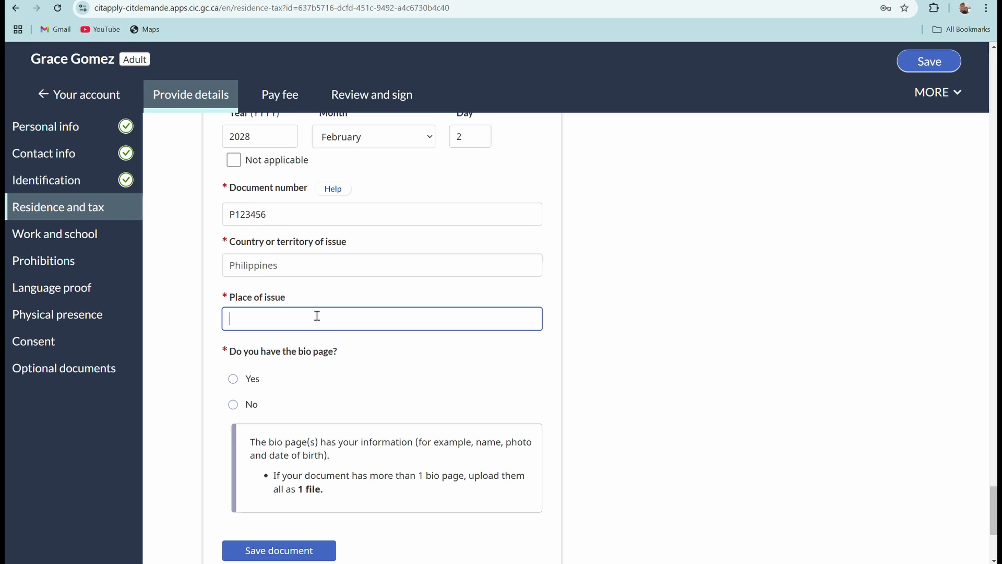
type("Clark")
Answer Yes for the bio page and start adding its file.
scroll(340, 334, "down", 1)
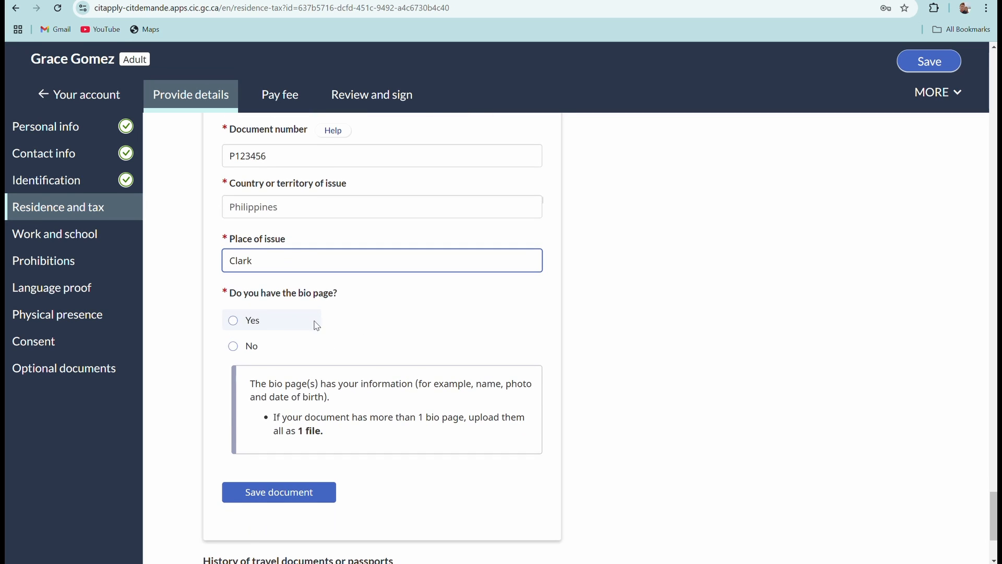
left_click(233, 320)
scroll(397, 308, "down", 3)
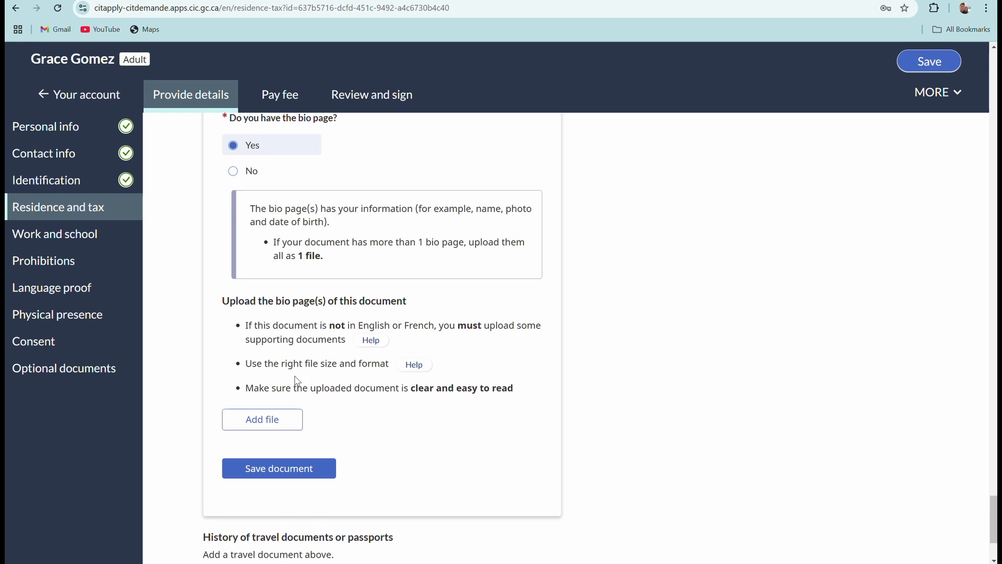
left_click(287, 418)
Choose THANK YOU AND TEMPLATE.pdf from Downloads and upload it as the bio page.
scroll(189, 168, "down", 8)
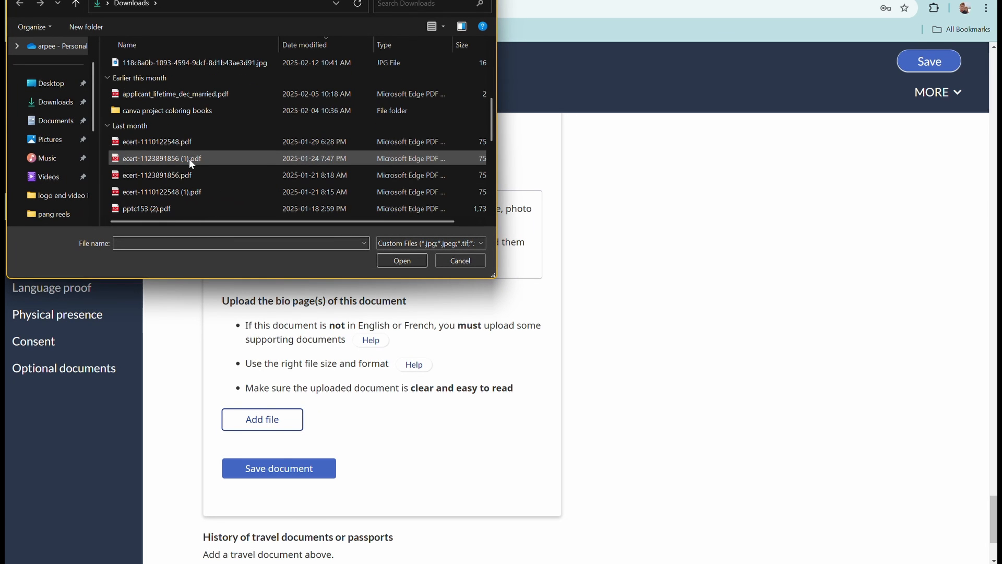
scroll(173, 194, "down", 2)
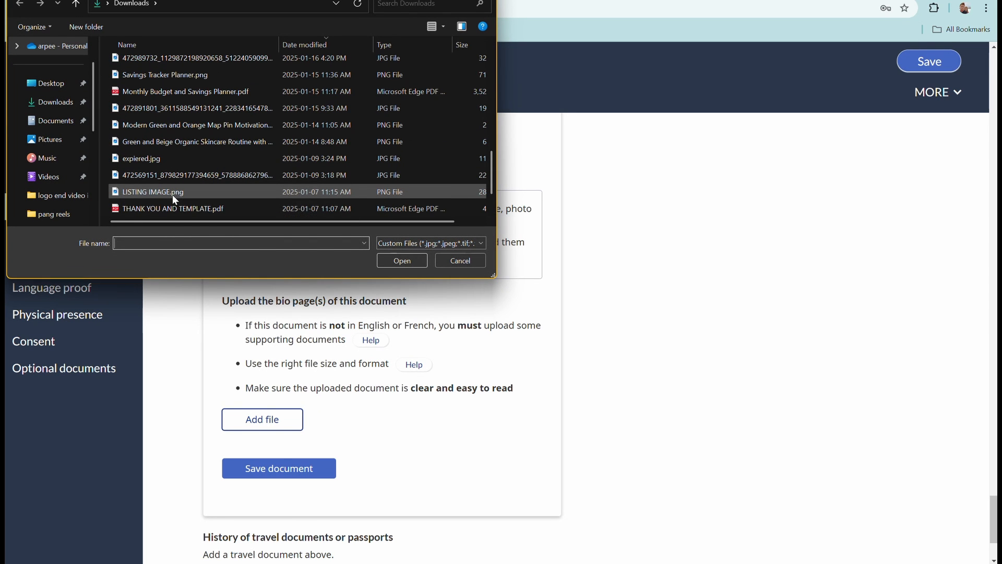
left_click(214, 210)
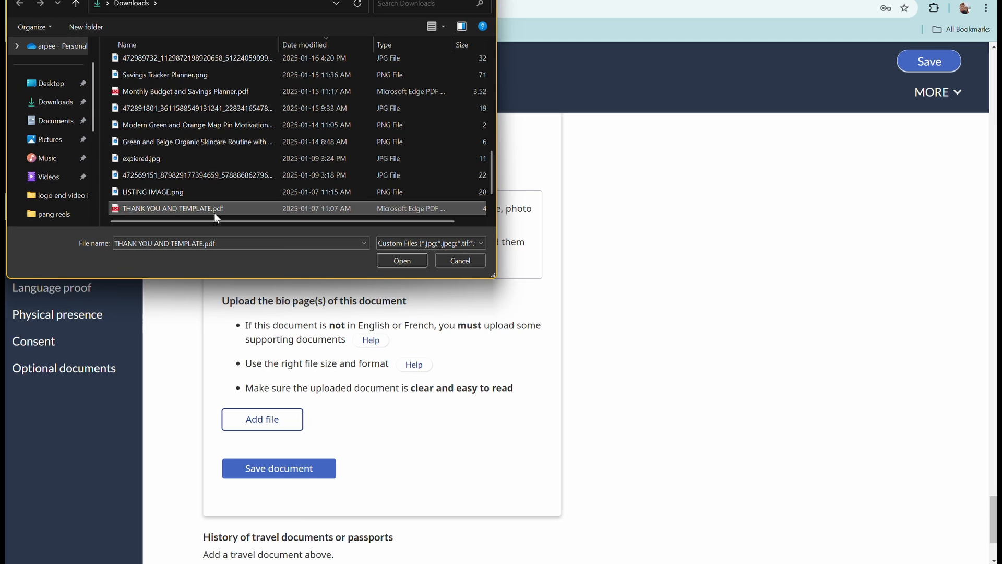
left_click(394, 262)
scroll(336, 411, "down", 1)
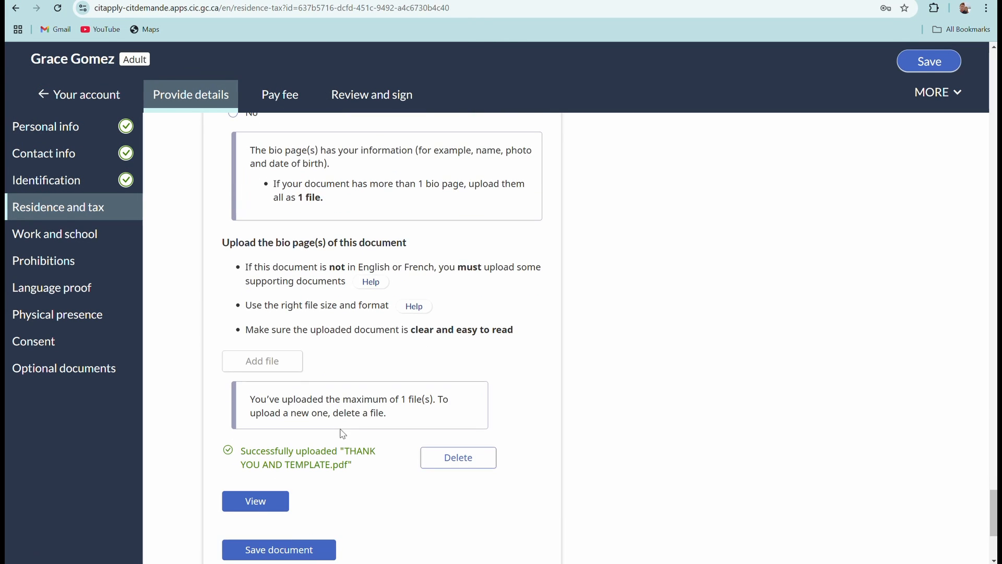
scroll(398, 362, "up", 12)
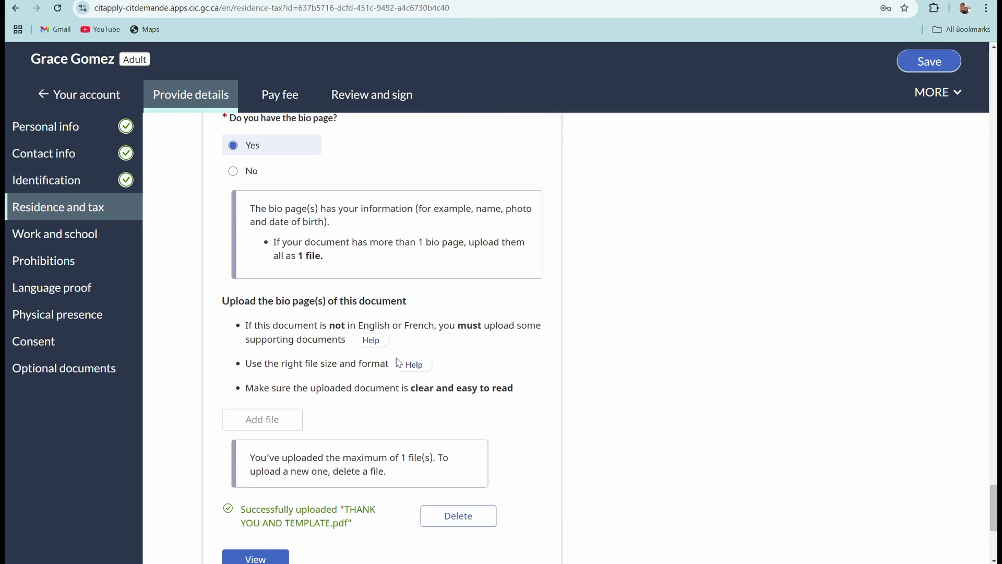
scroll(407, 369, "down", 6)
scroll(409, 367, "down", 10)
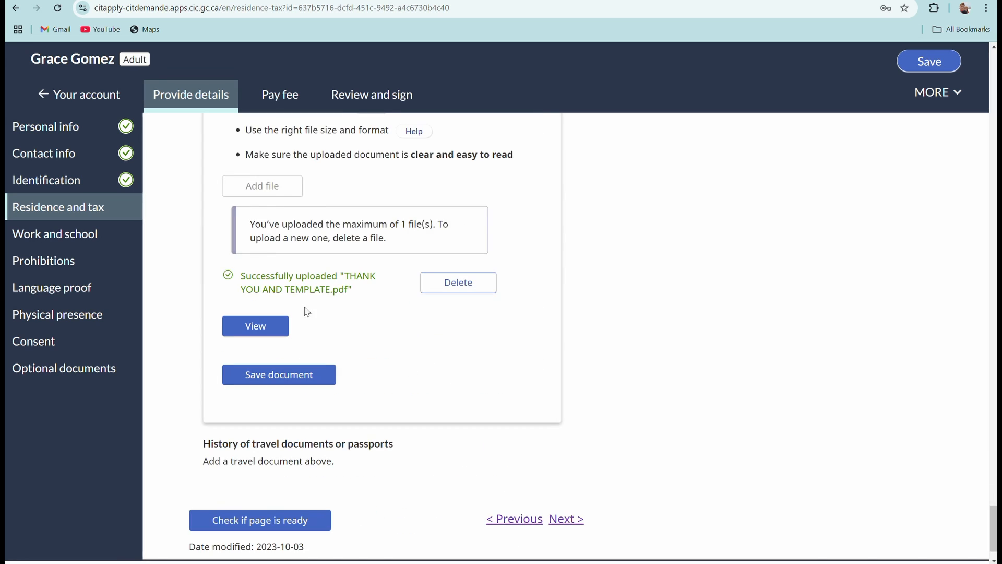
scroll(309, 308, "up", 3)
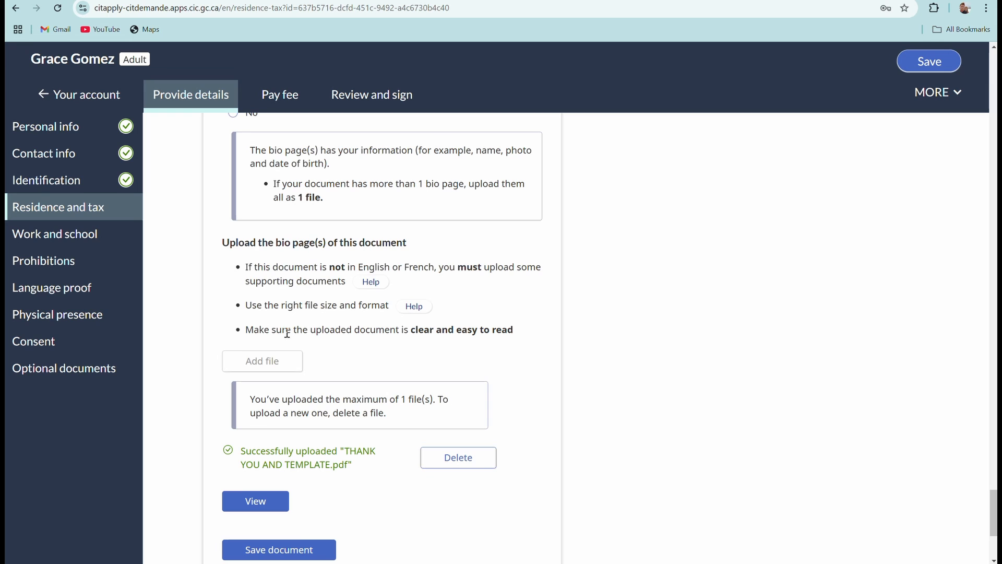
scroll(288, 333, "down", 4)
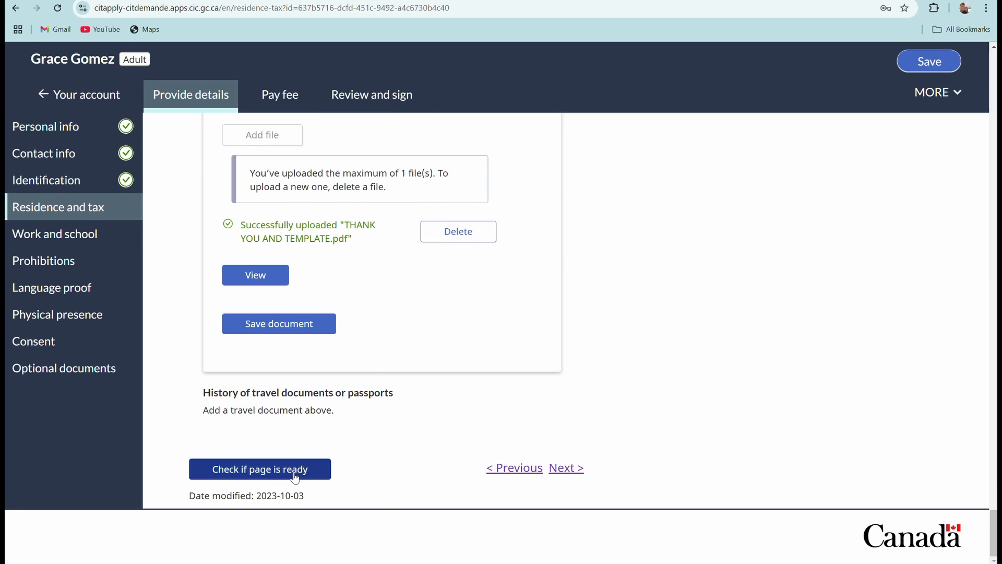
Run the page-ready check, follow the travel document history error, and save the passport entry.
left_click(312, 477)
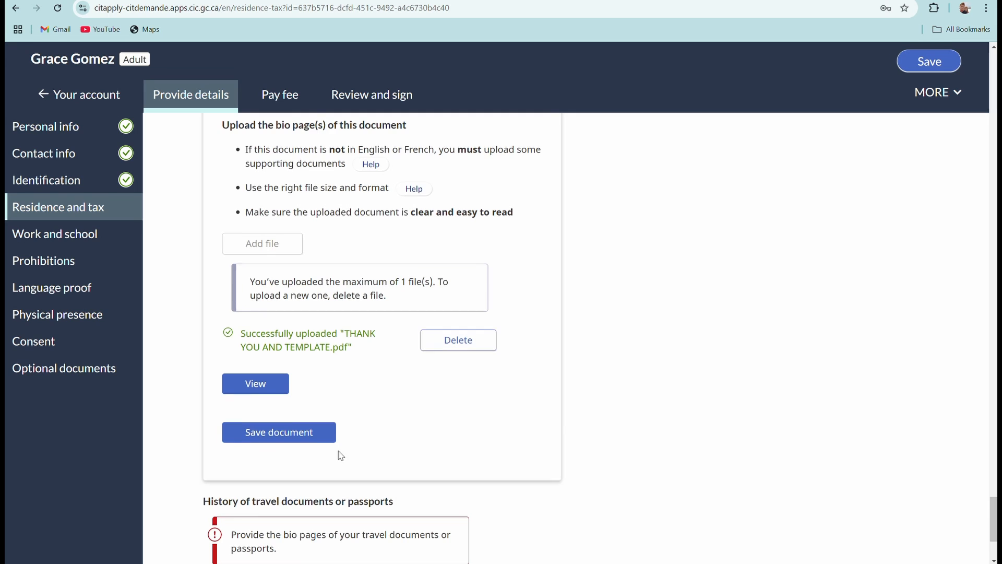
scroll(341, 456, "down", 3)
left_click(293, 444)
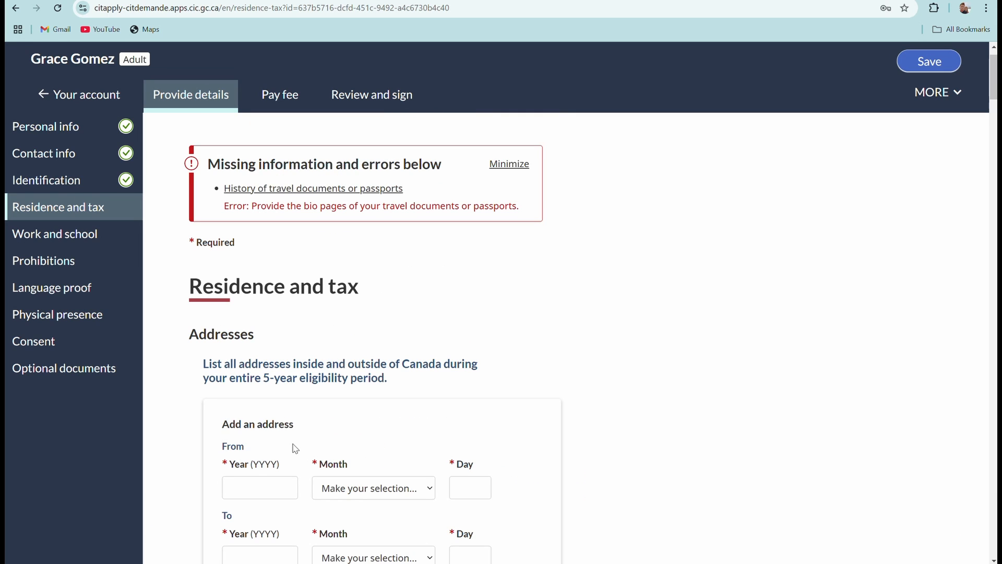
left_click(382, 189)
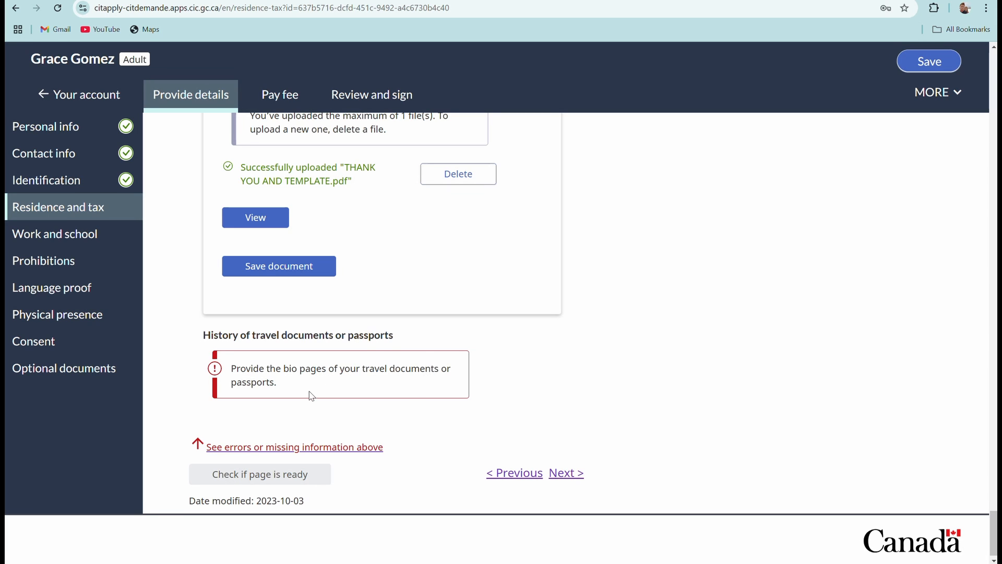
scroll(309, 396, "up", 3)
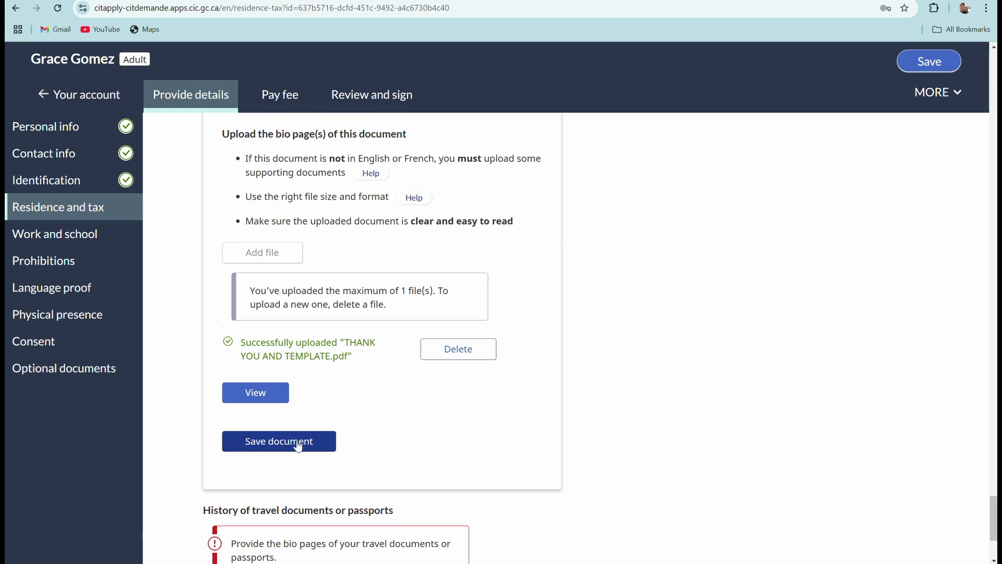
left_click(298, 446)
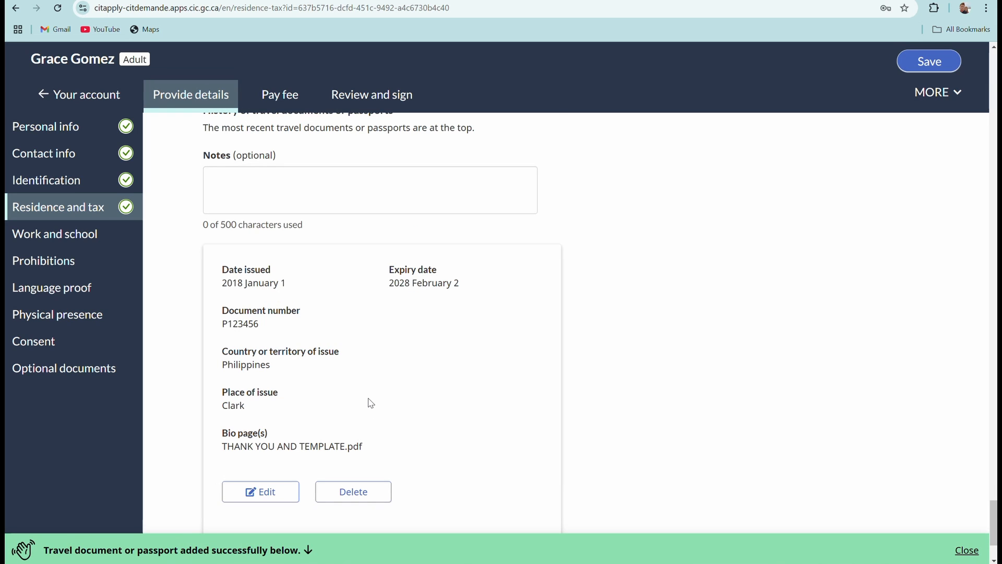
scroll(370, 403, "down", 3)
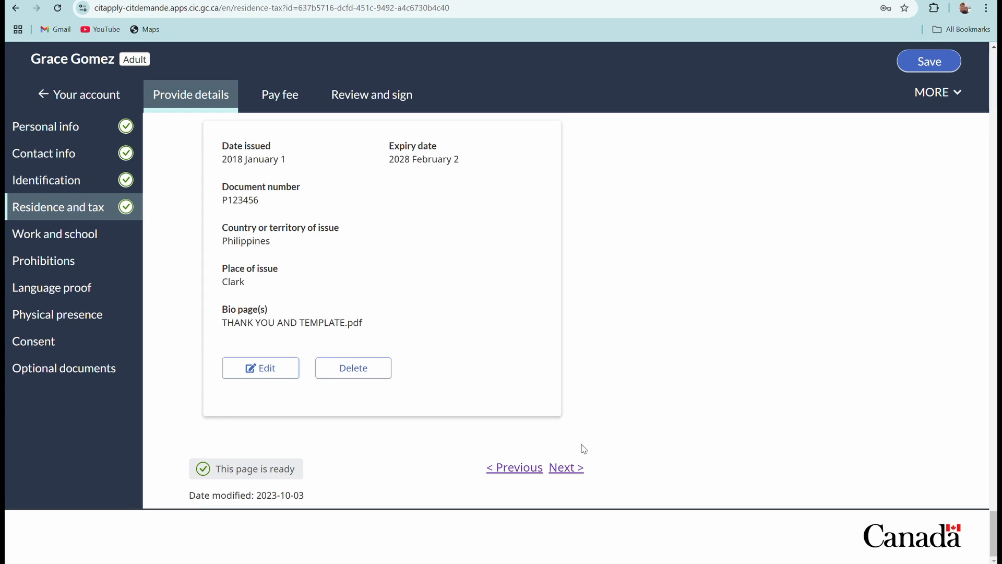
Continue to the Work and school page and set the new activity's start to December 2019.
left_click(566, 468)
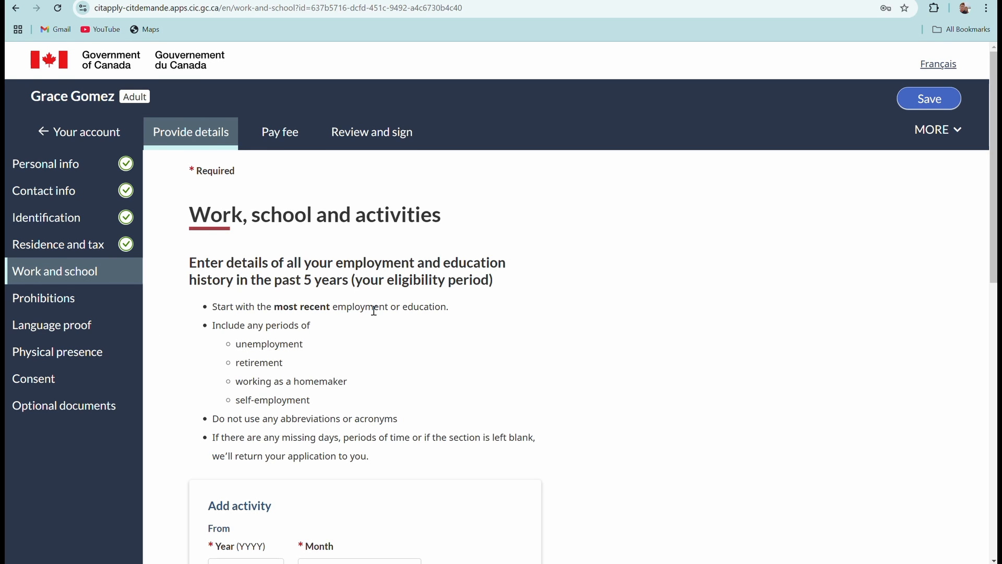
scroll(374, 311, "down", 1)
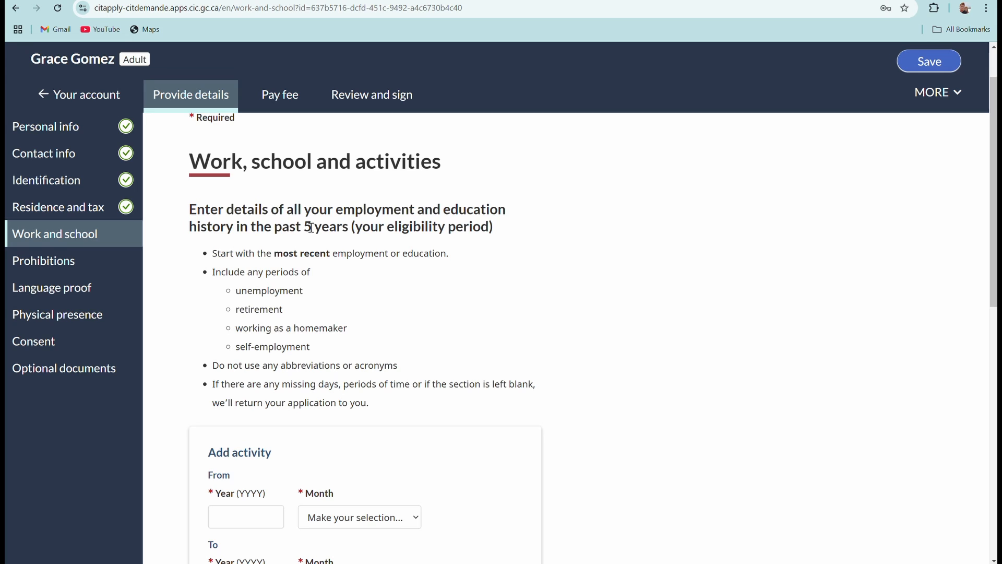
scroll(372, 324, "down", 3)
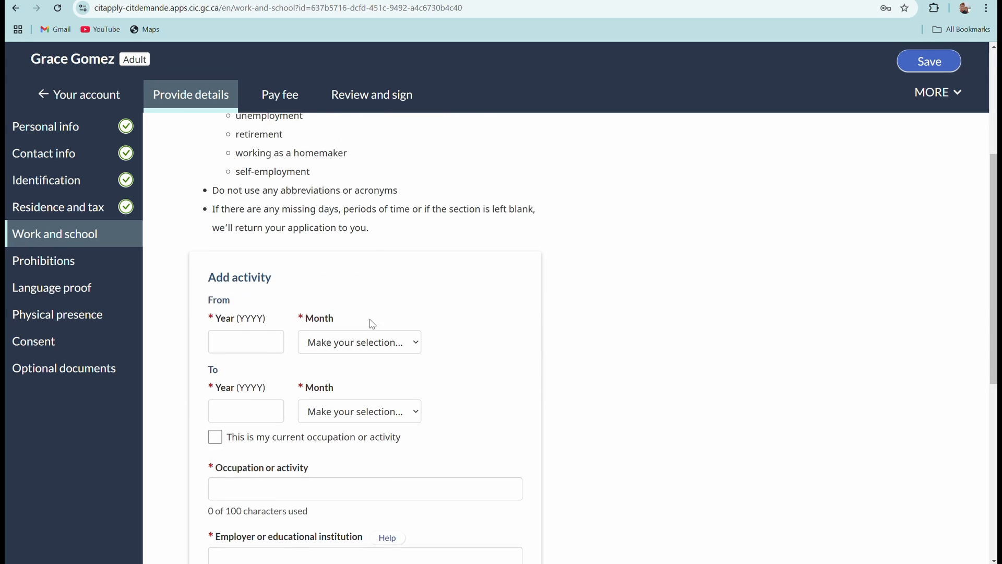
left_click(242, 342)
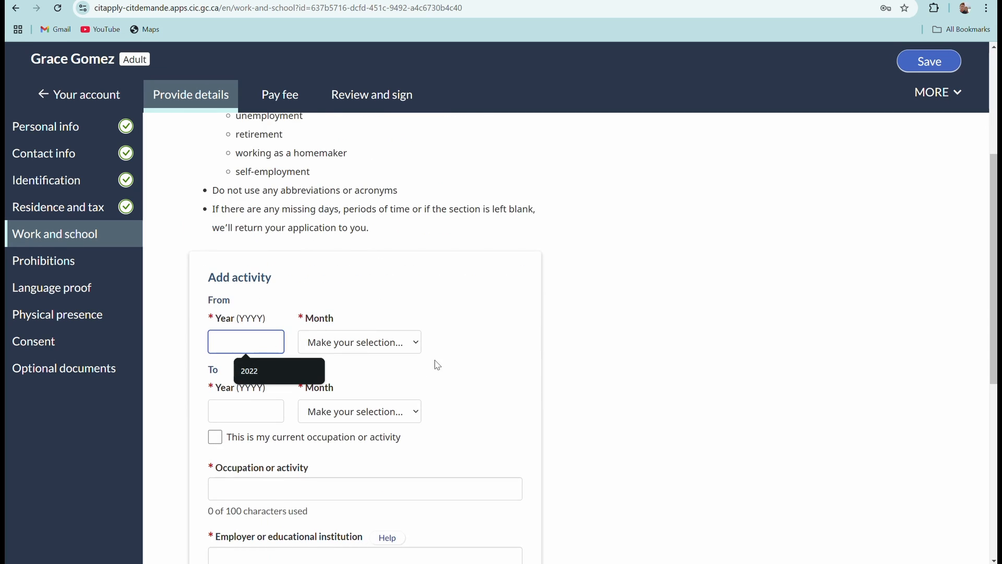
left_click(452, 331)
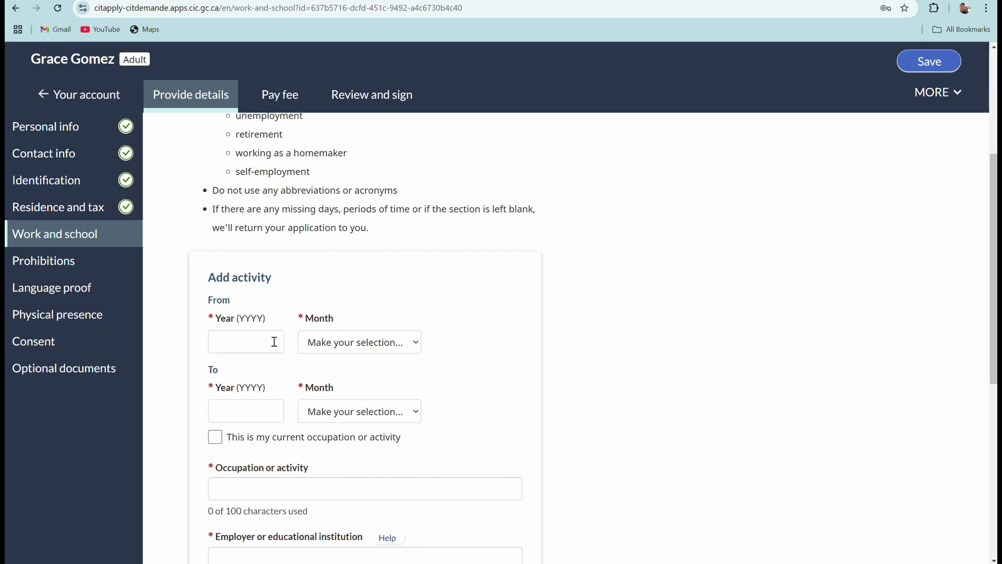
scroll(323, 331, "up", 2)
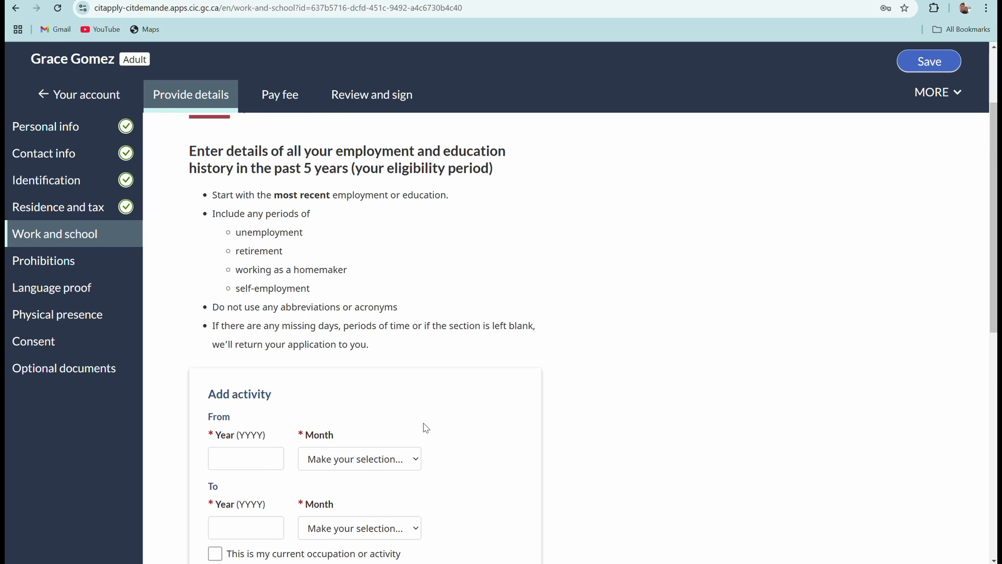
scroll(426, 428, "down", 1)
left_click(244, 399)
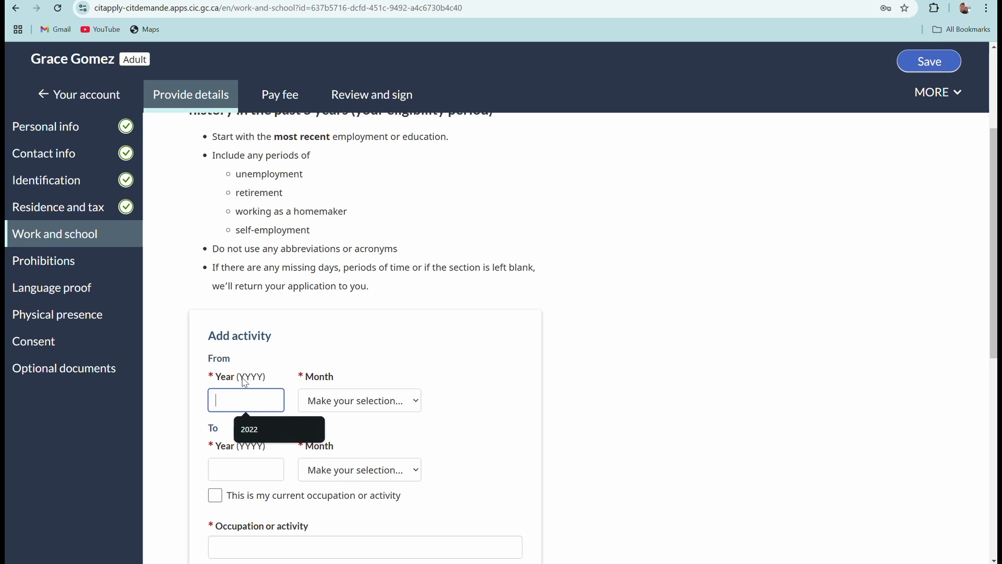
type("2019")
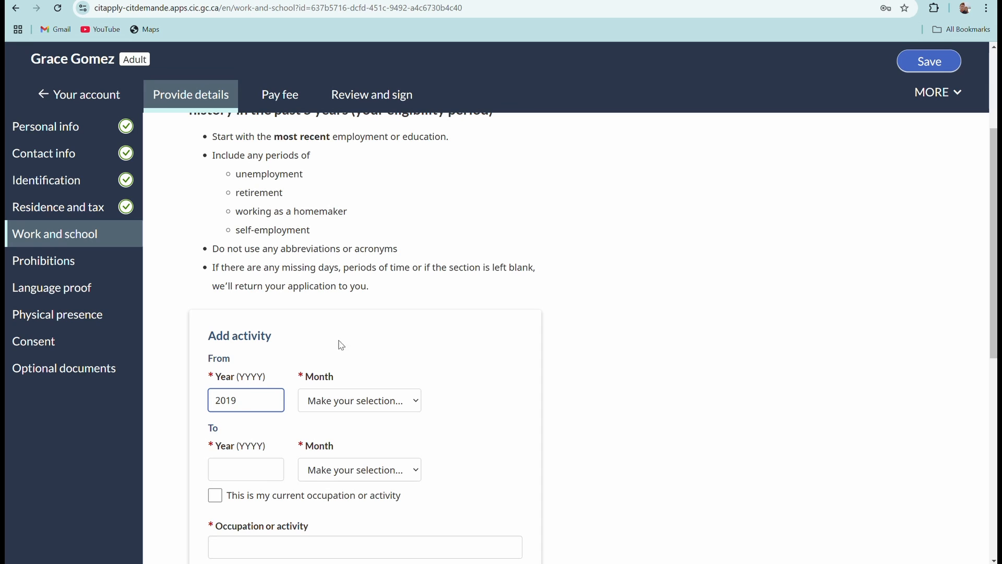
left_click(405, 402)
left_click(349, 379)
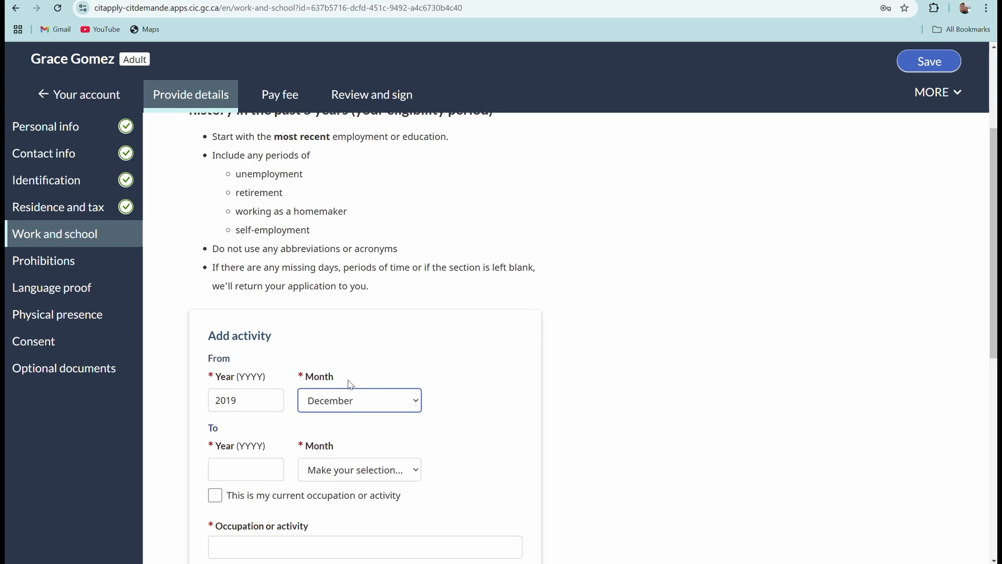
scroll(324, 386, "down", 2)
Set the activity's end date to December 2021.
left_click(261, 354)
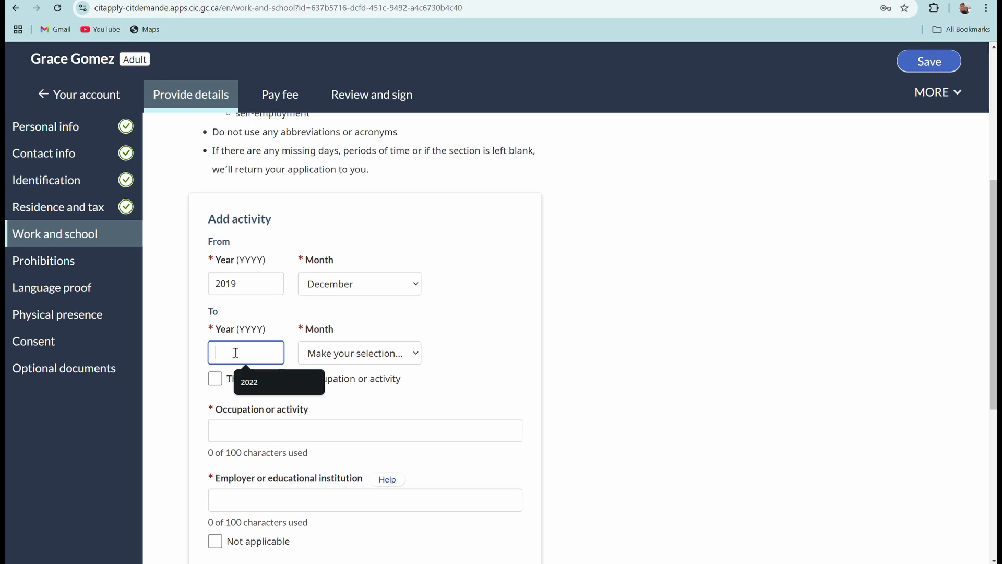
type("2021")
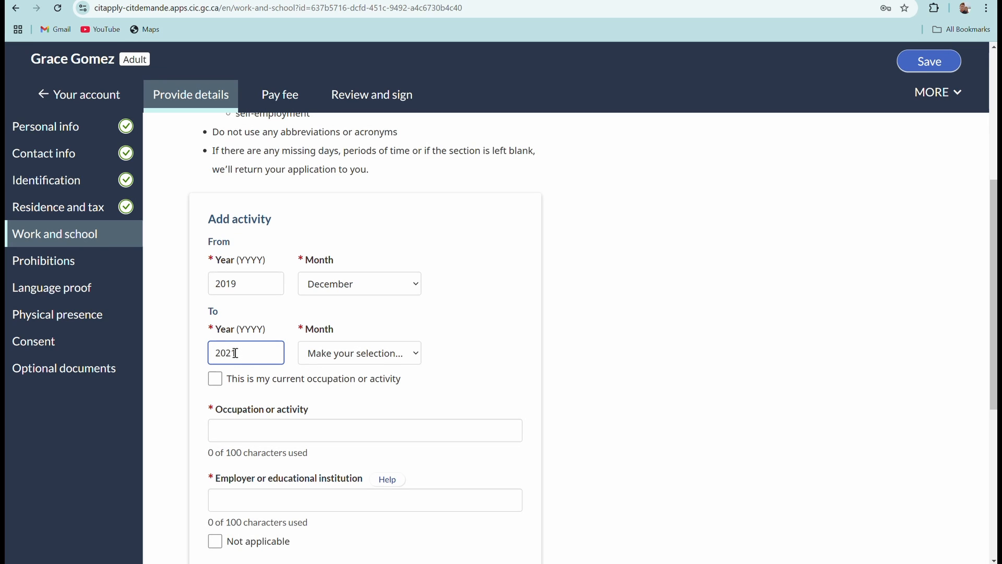
left_click(365, 353)
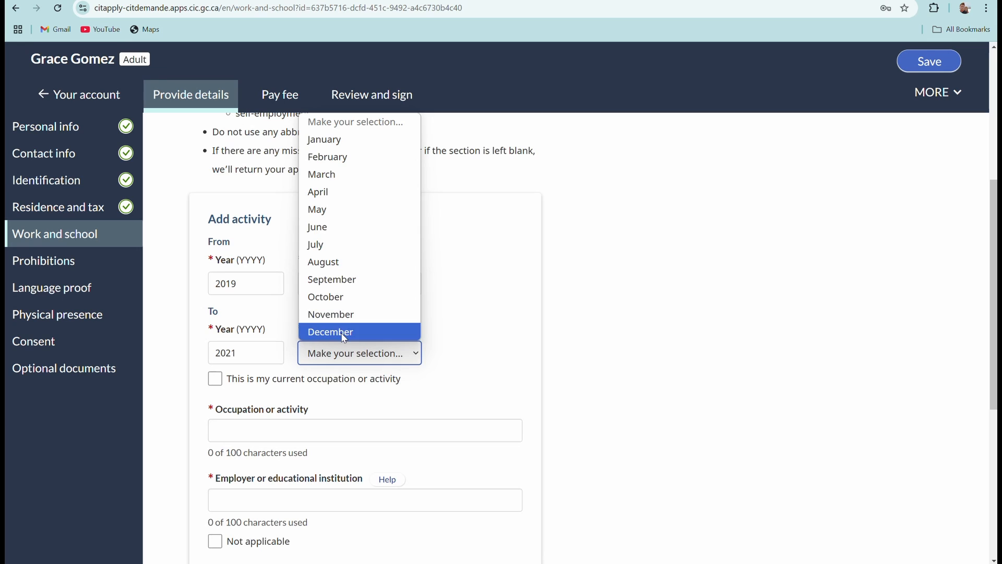
left_click(344, 334)
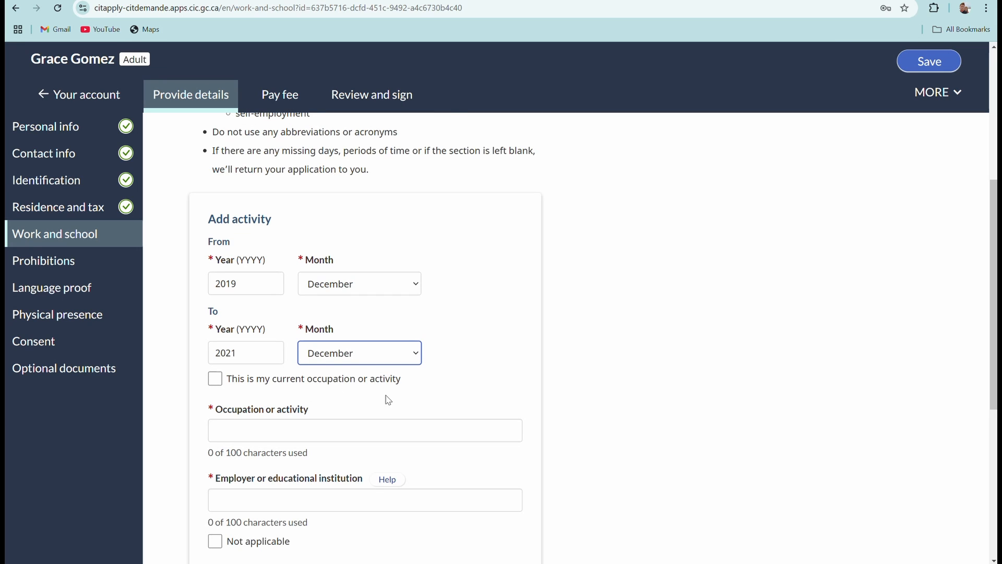
scroll(346, 358, "down", 1)
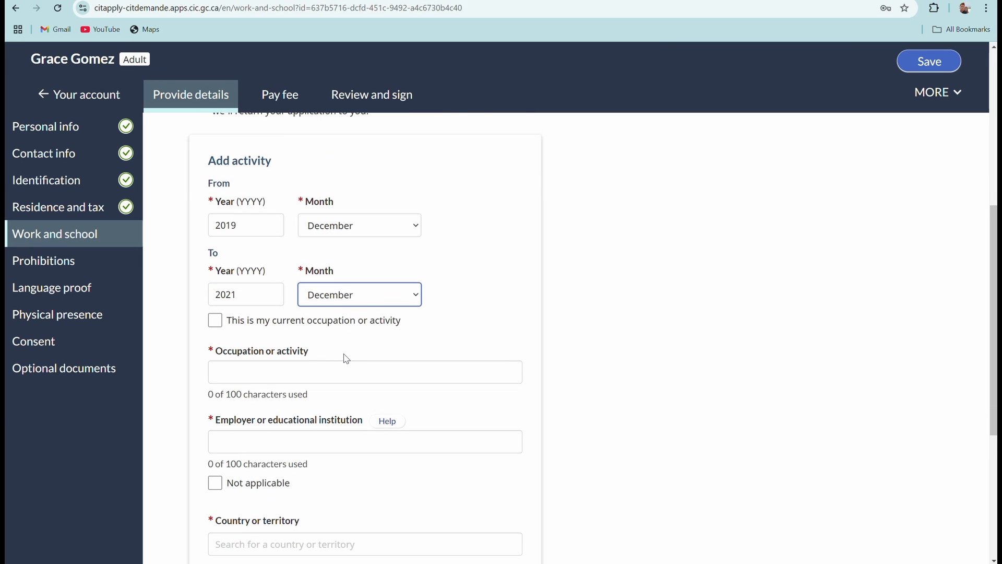
Enter occupation Caregiver, employer Kuracha, and country Canada for the activity.
left_click(323, 367)
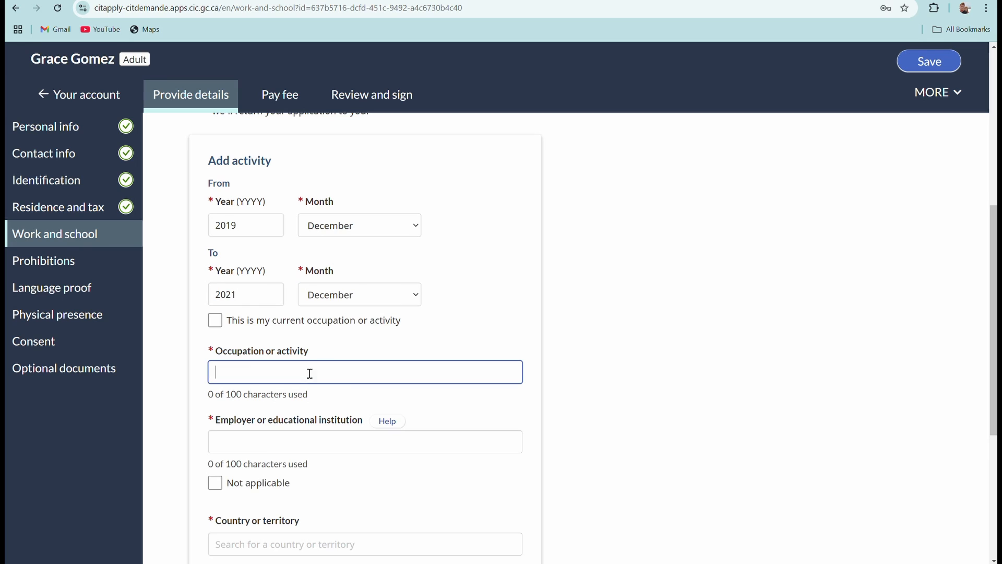
type("Caregiver")
left_click(290, 449)
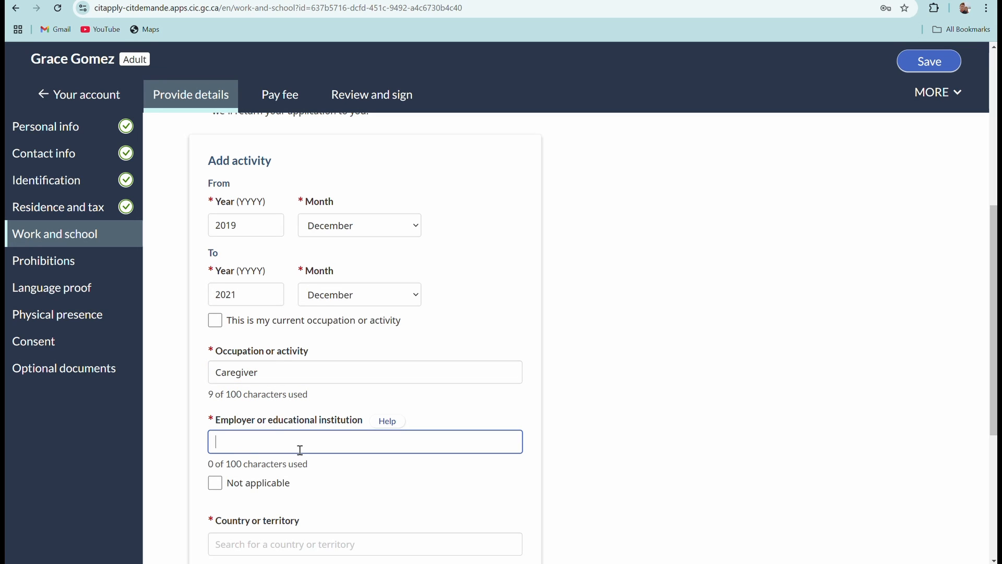
type("Kuracha")
scroll(300, 449, "down", 2)
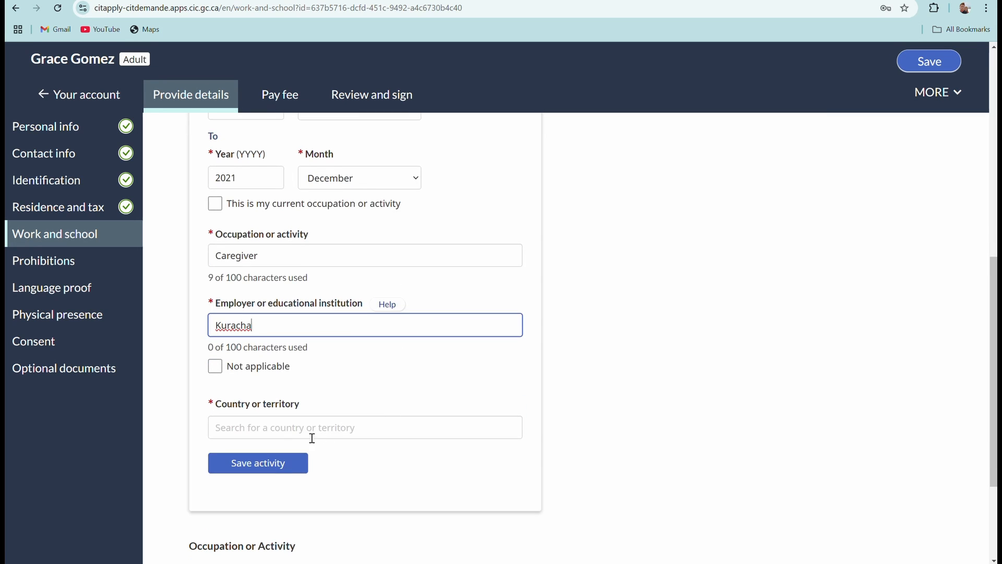
left_click(265, 428)
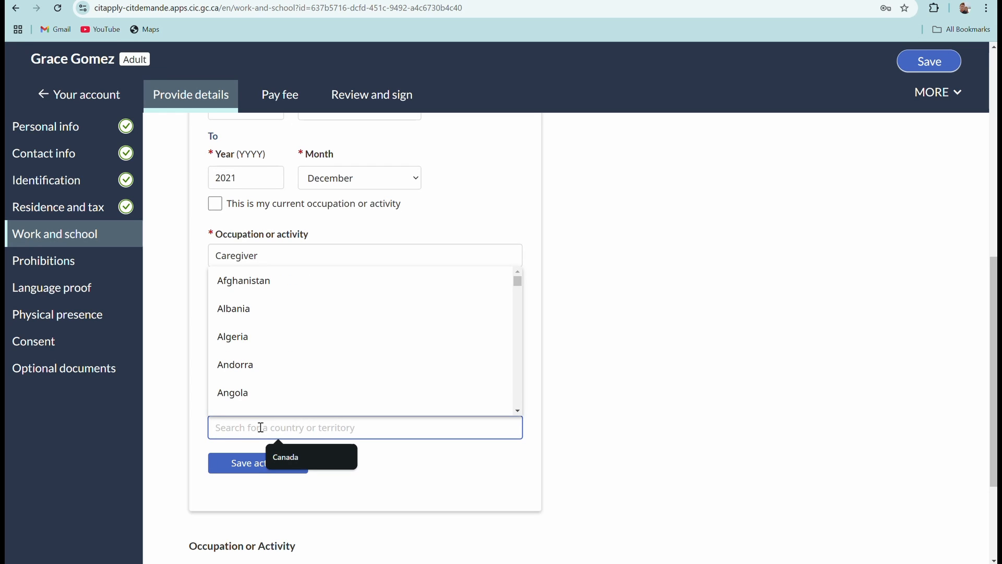
type("Canaf")
key("BackSpace")
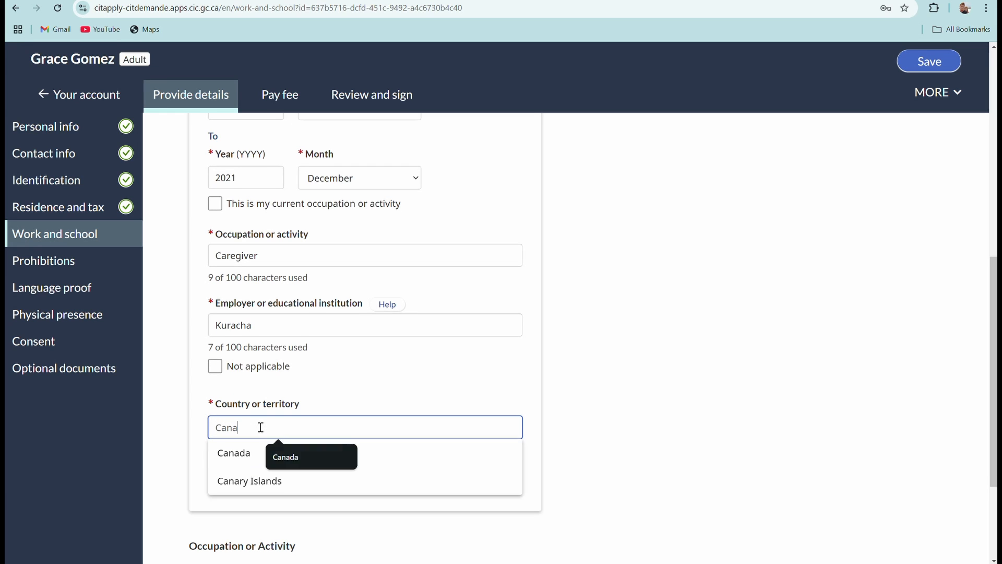
type("da")
left_click(268, 453)
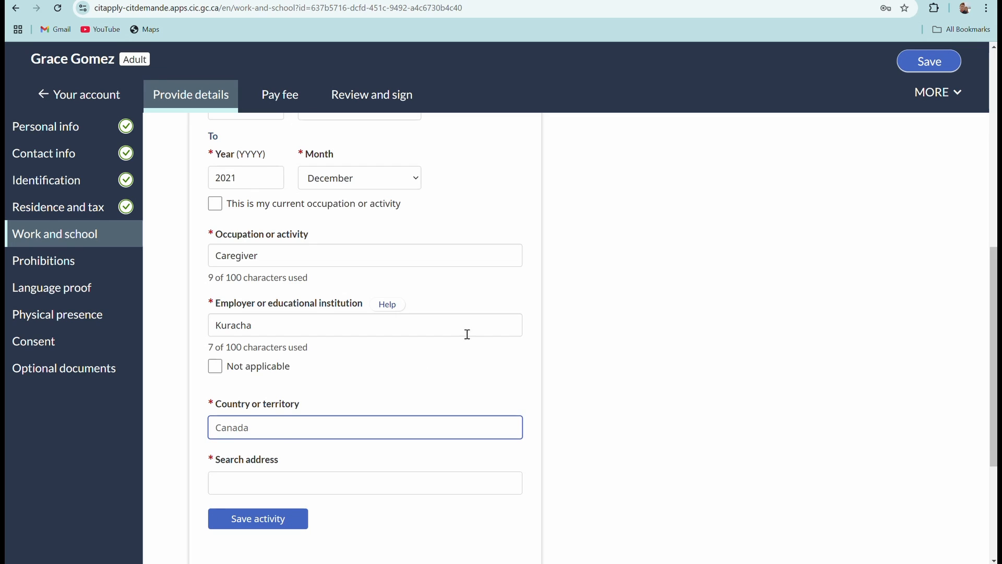
Search for and pick the Woodbridge workplace address, then save the activity.
scroll(403, 365, "down", 2)
left_click(327, 361)
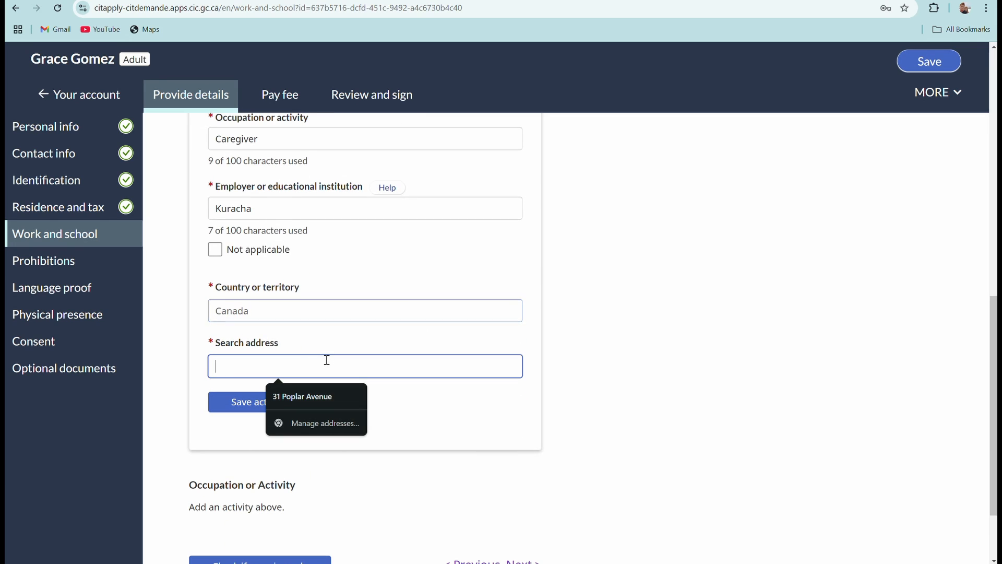
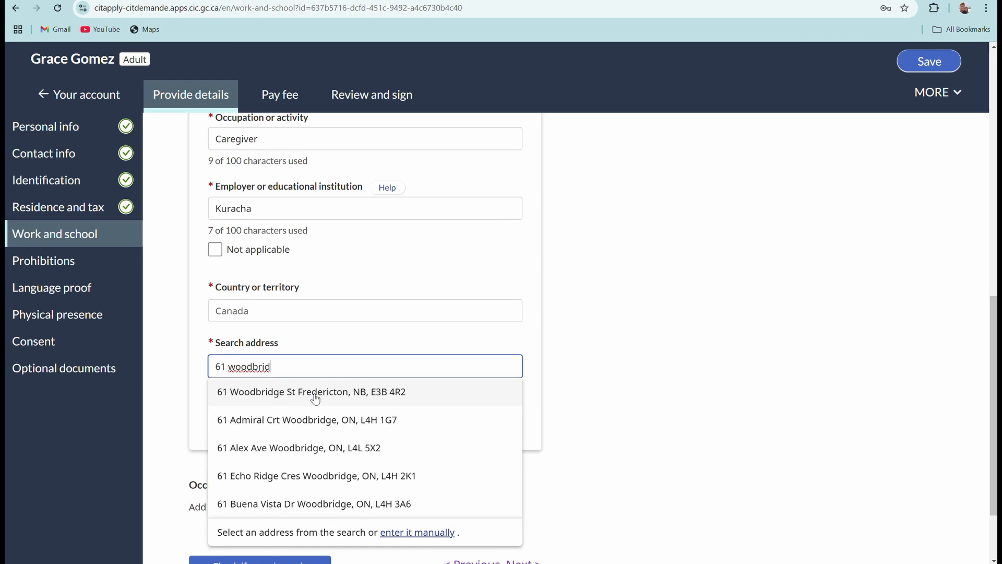
left_click(305, 420)
scroll(348, 402, "down", 4)
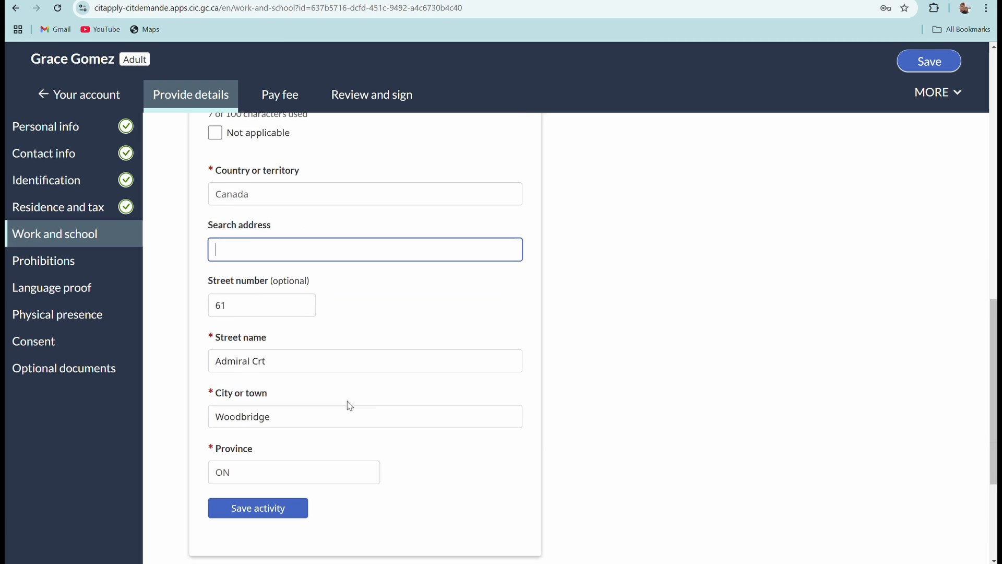
scroll(348, 401, "down", 1)
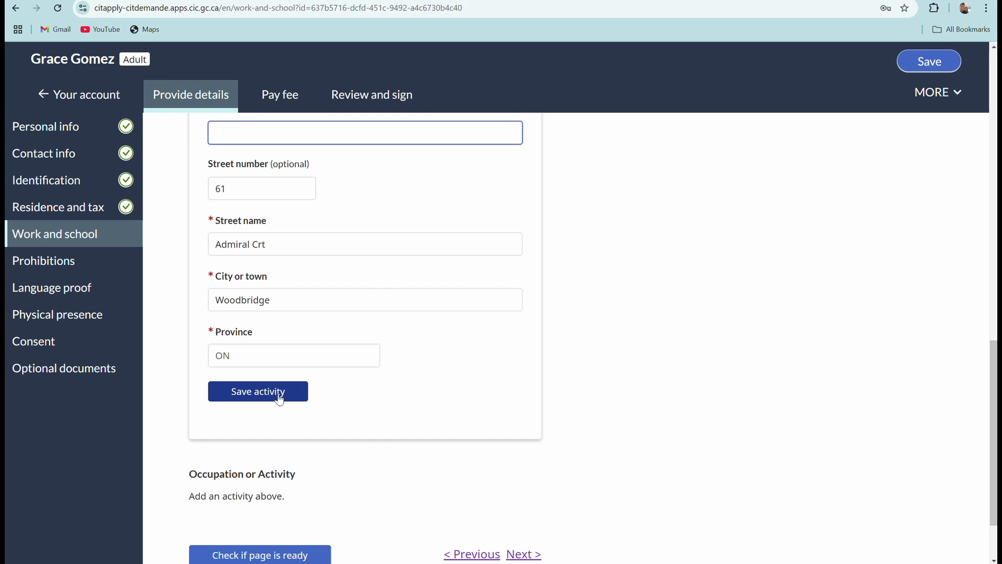
scroll(306, 377, "down", 2)
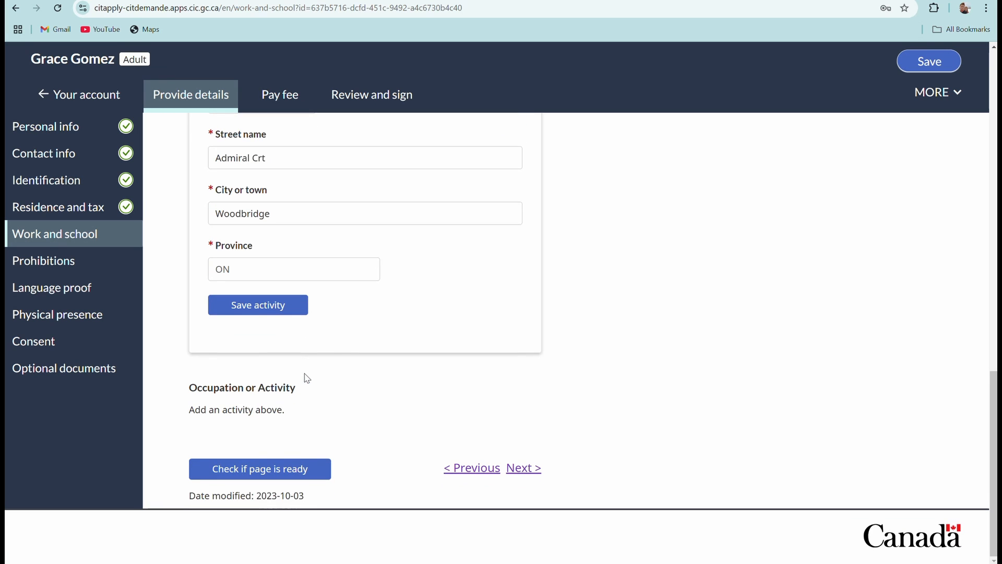
scroll(307, 377, "up", 13)
scroll(306, 376, "down", 11)
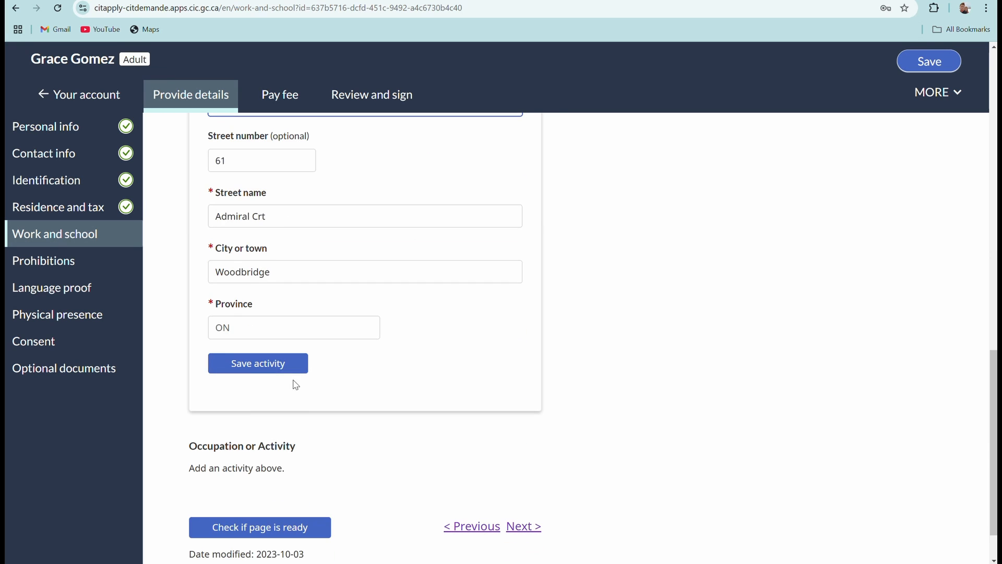
left_click(267, 371)
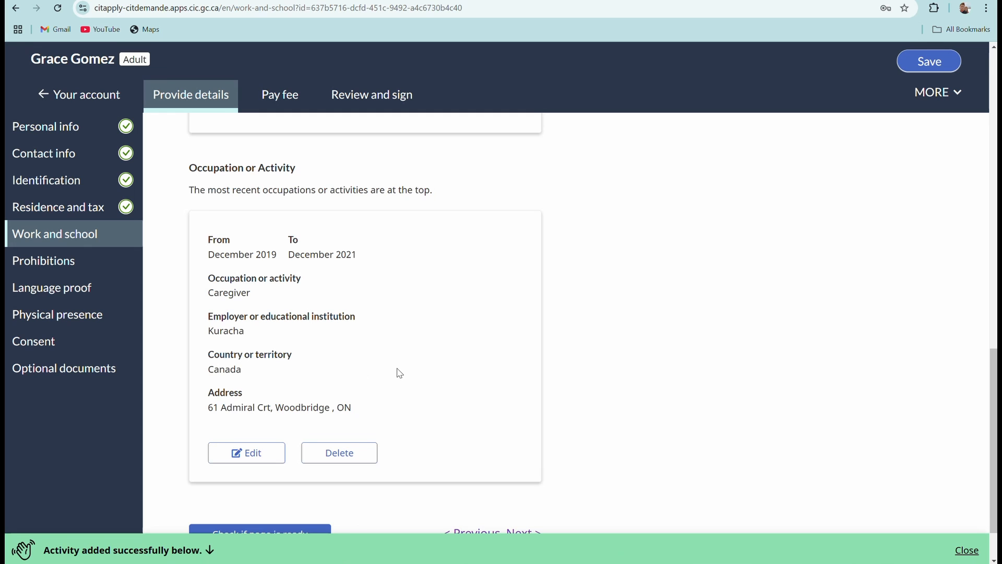
scroll(399, 372, "down", 1)
scroll(398, 375, "up", 8)
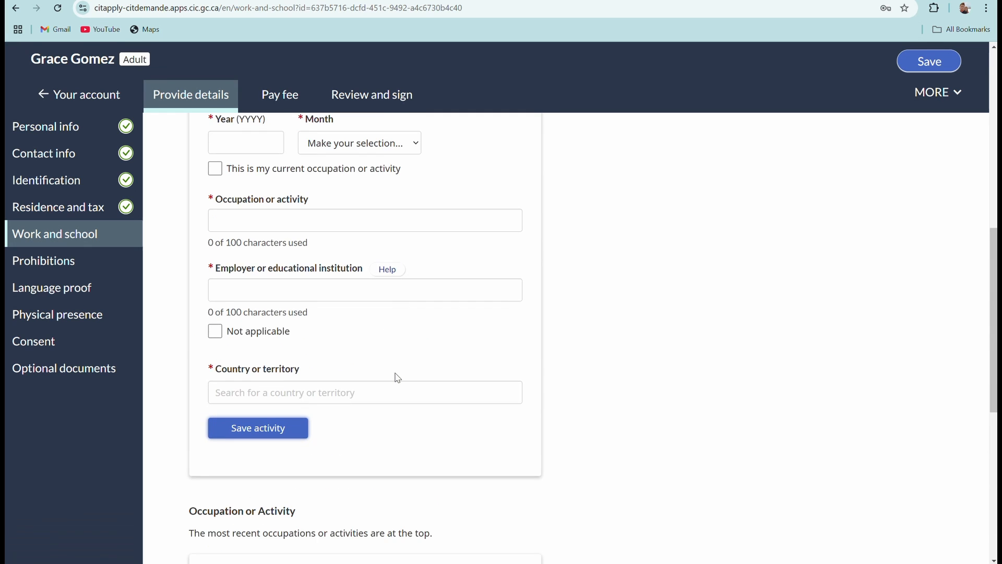
scroll(398, 377, "up", 4)
left_click(246, 309)
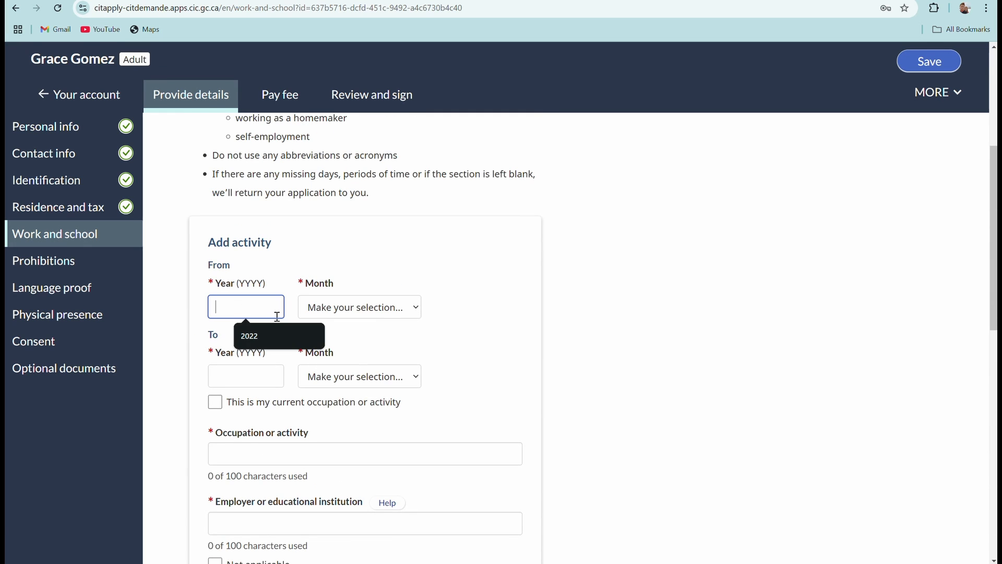
scroll(393, 436, "down", 6)
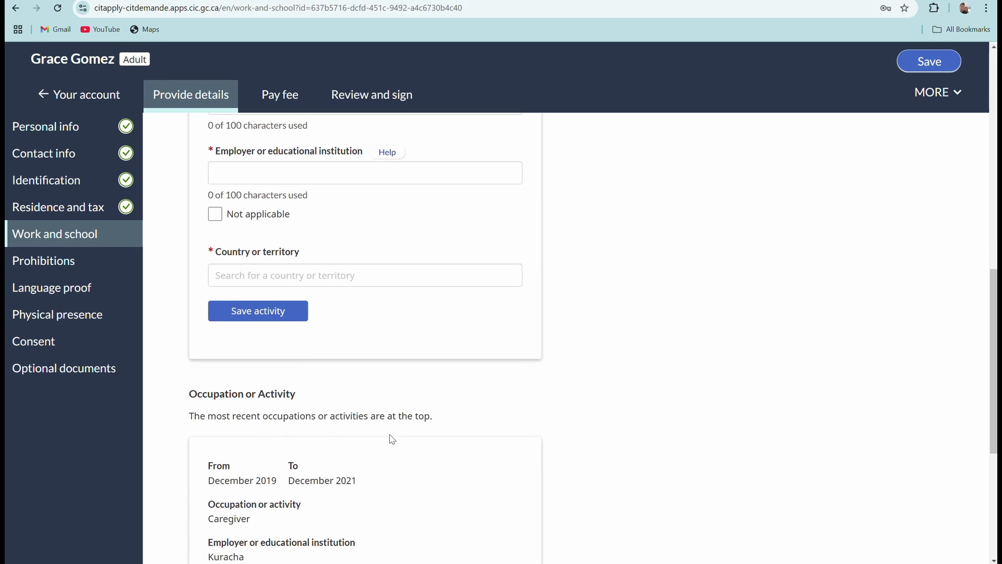
scroll(392, 438, "down", 4)
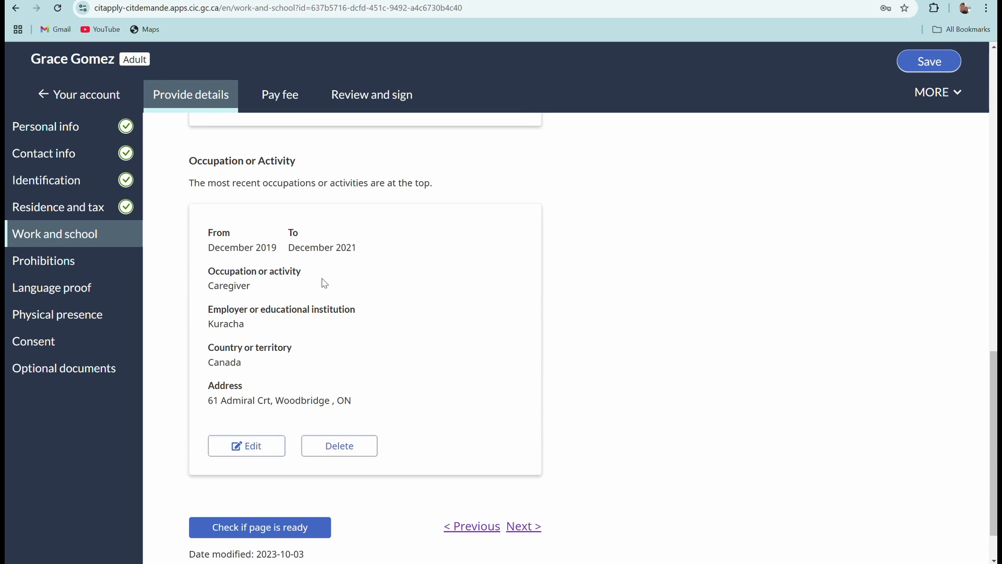
Set the new work activity's start date to January 2022.
scroll(335, 272, "up", 10)
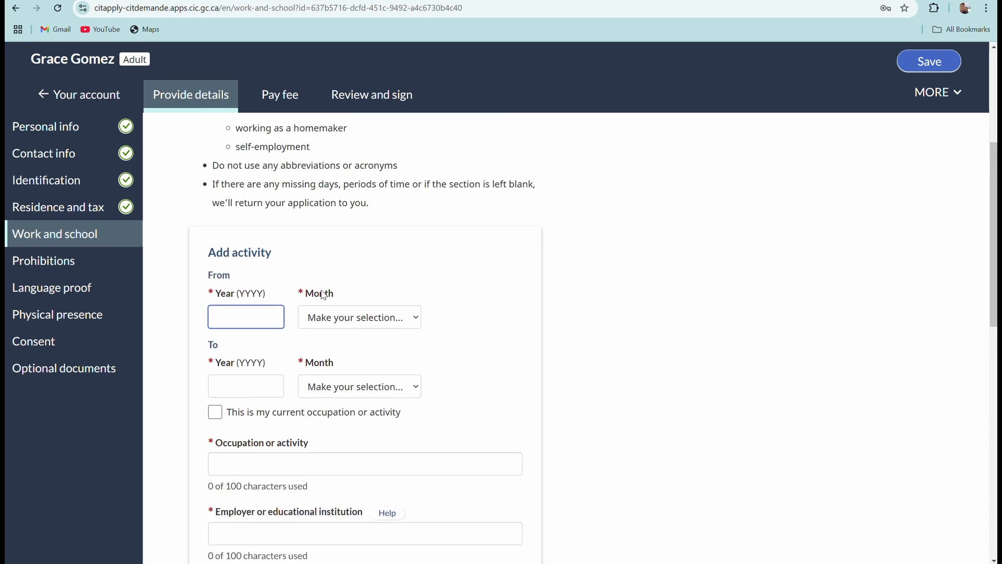
left_click(238, 362)
type("2022")
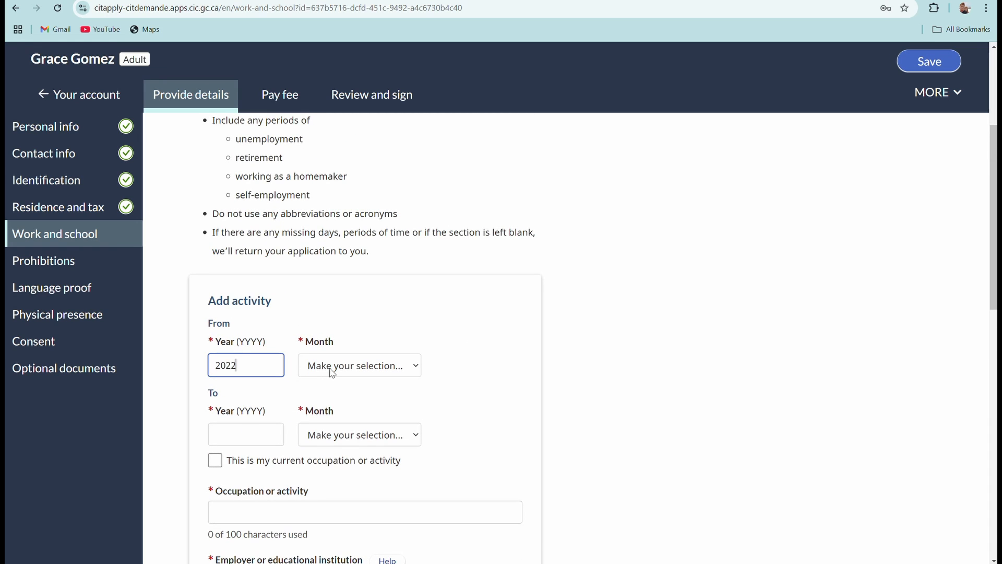
left_click(393, 365)
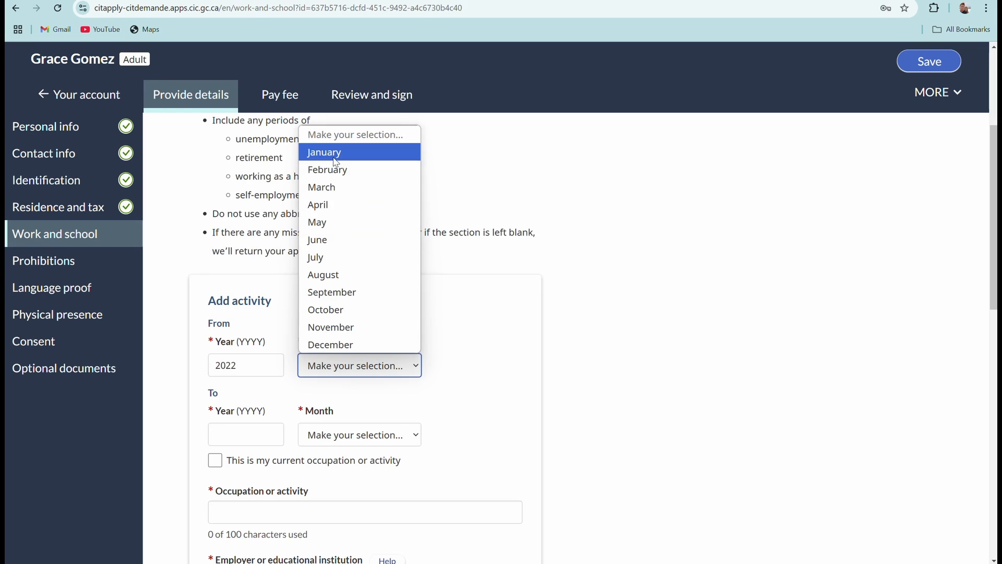
left_click(360, 152)
Mark the activity as the current occupation so it has no end date.
scroll(311, 334, "down", 3)
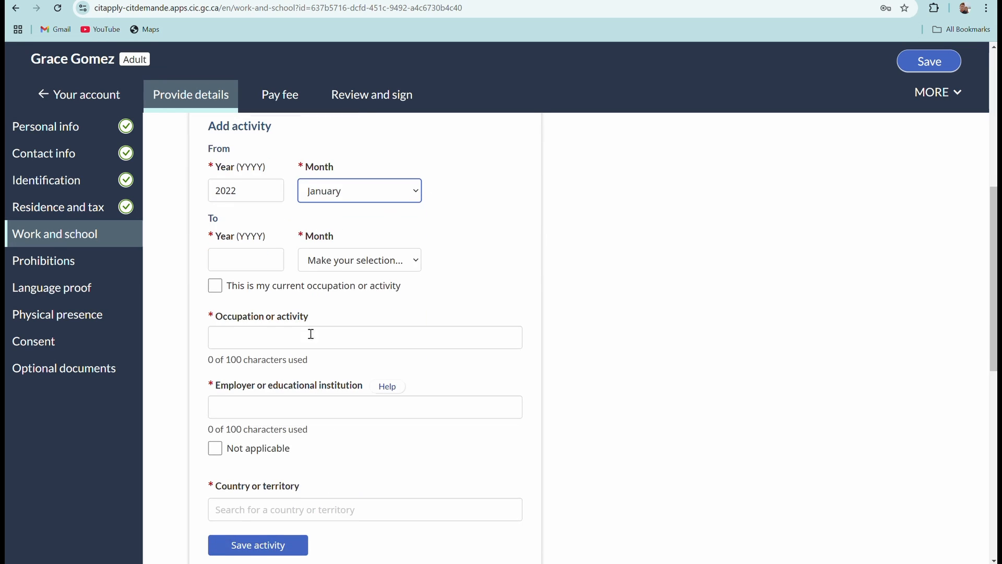
left_click(230, 260)
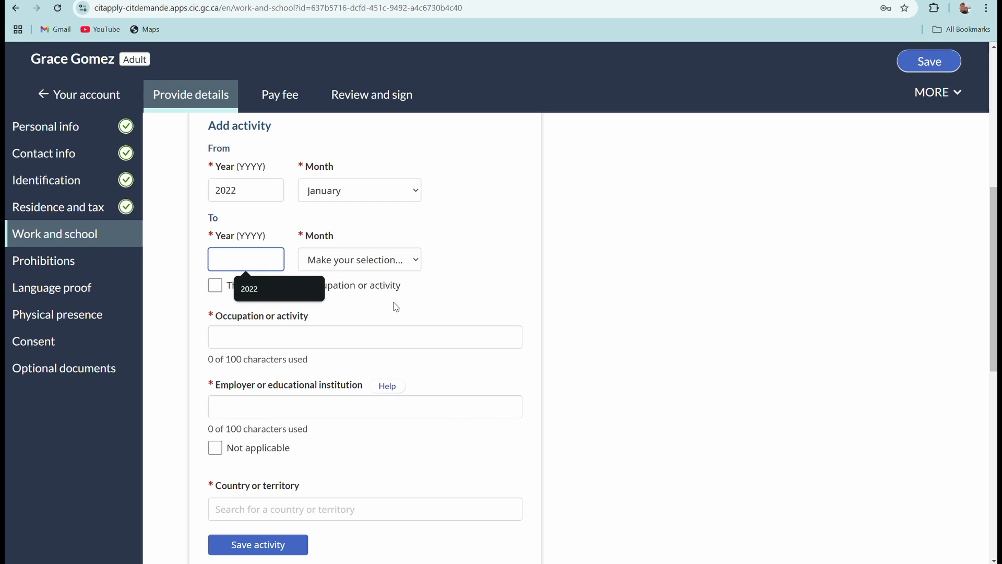
type("2025")
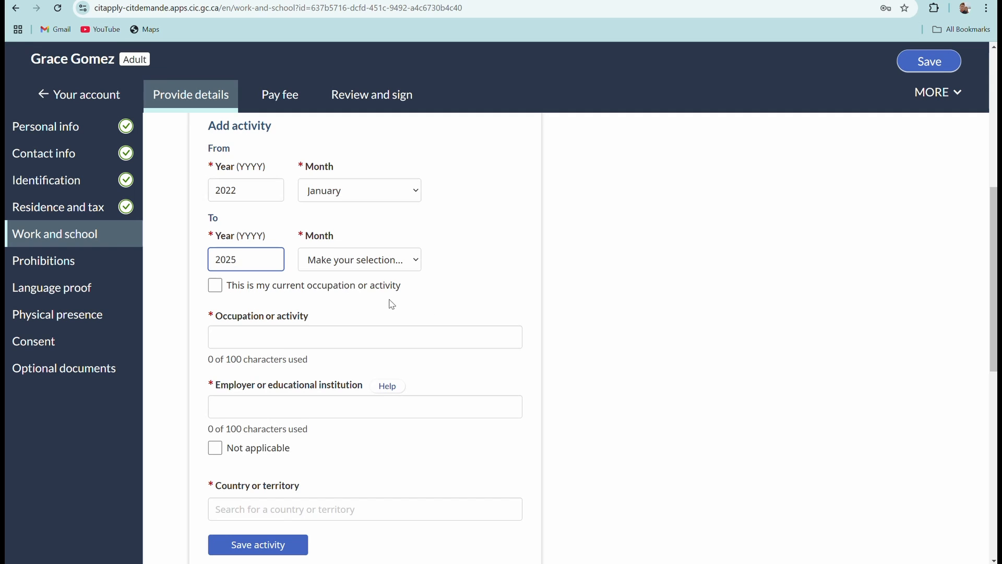
left_click(216, 285)
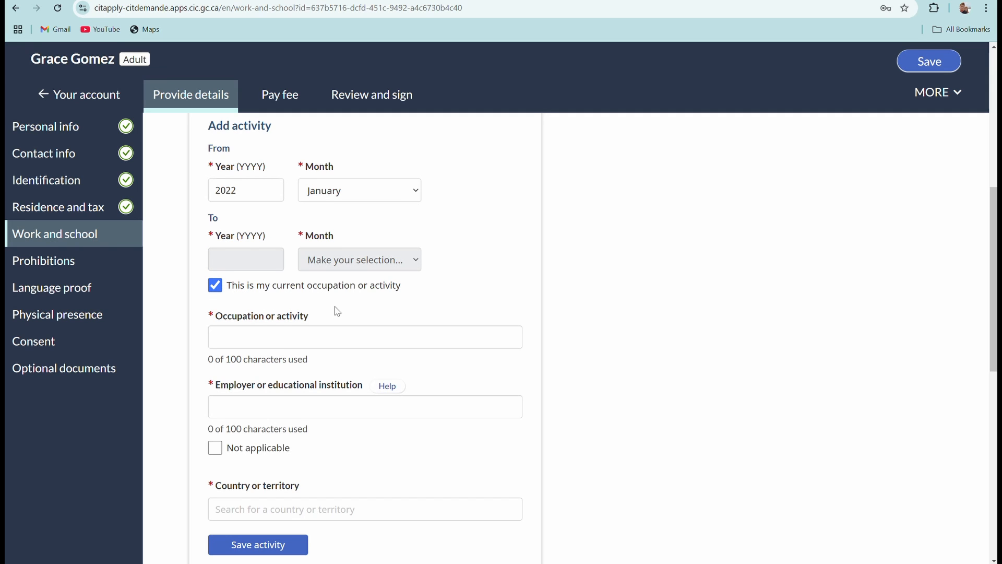
scroll(332, 309, "up", 2)
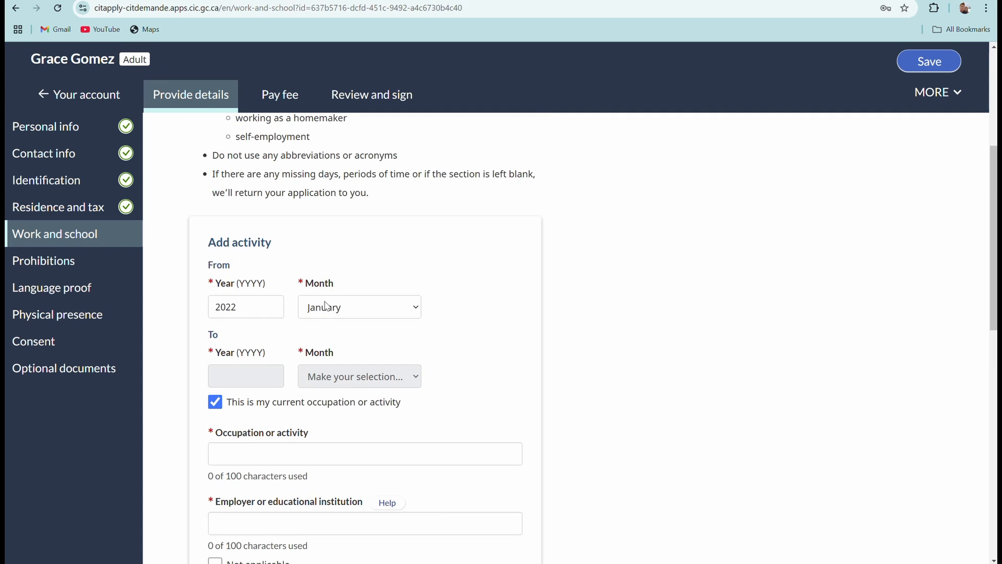
scroll(325, 305, "up", 2)
scroll(329, 315, "down", 6)
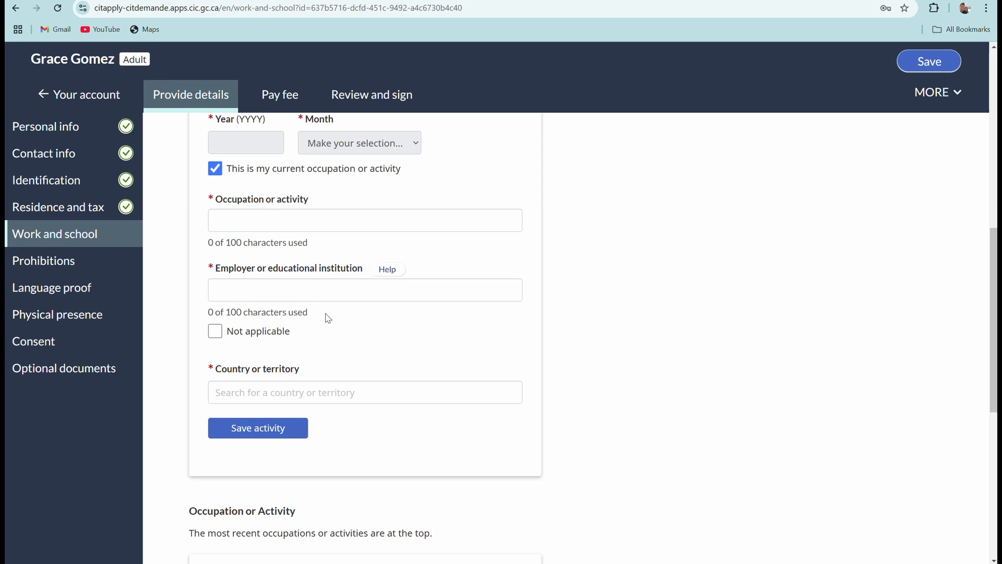
scroll(328, 319, "down", 2)
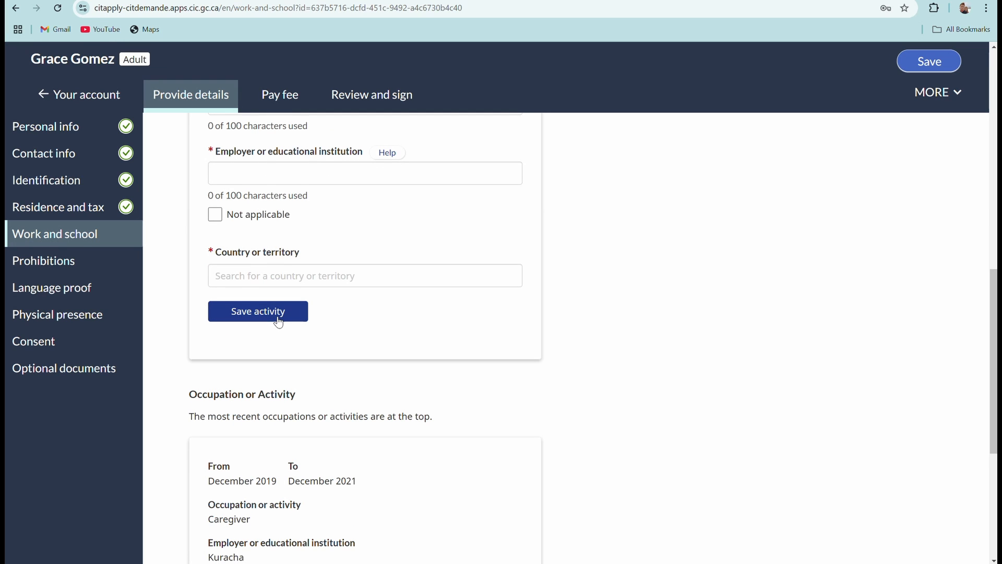
scroll(278, 322, "up", 1)
left_click(329, 230)
Enter Caregiver as the occupation and Gangman as the employer.
scroll(328, 228, "up", 2)
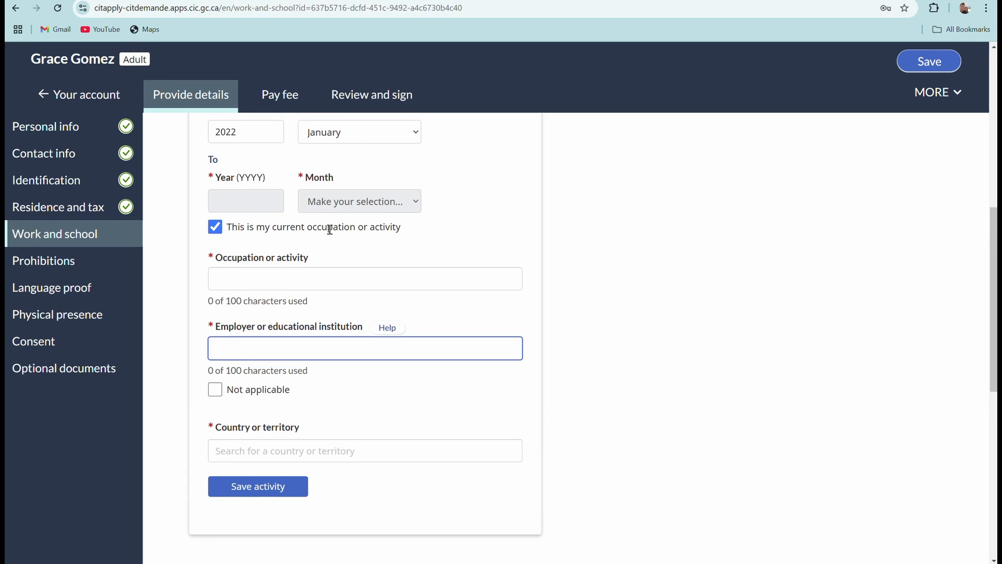
left_click(290, 279)
type("C")
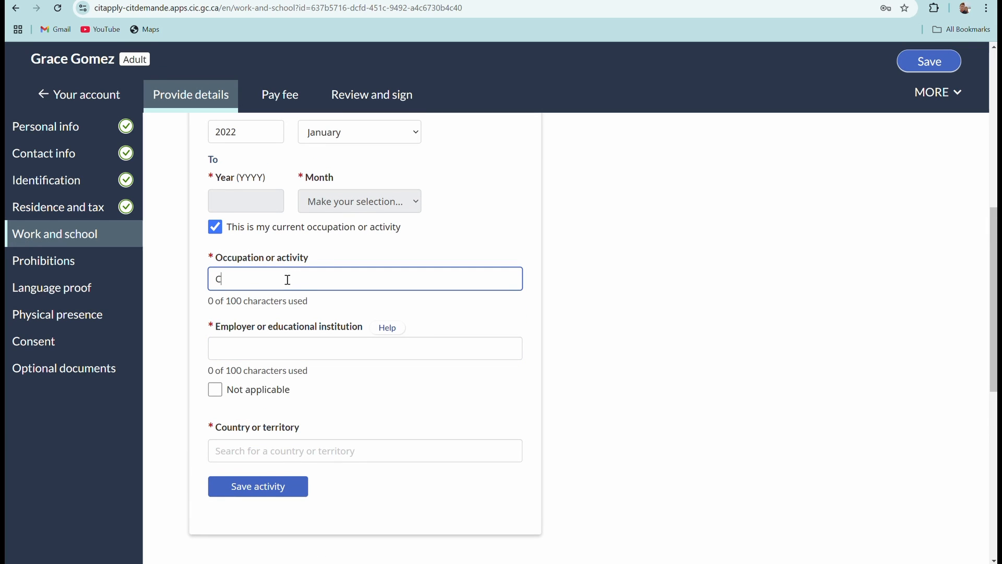
type("aregiver")
left_click(351, 354)
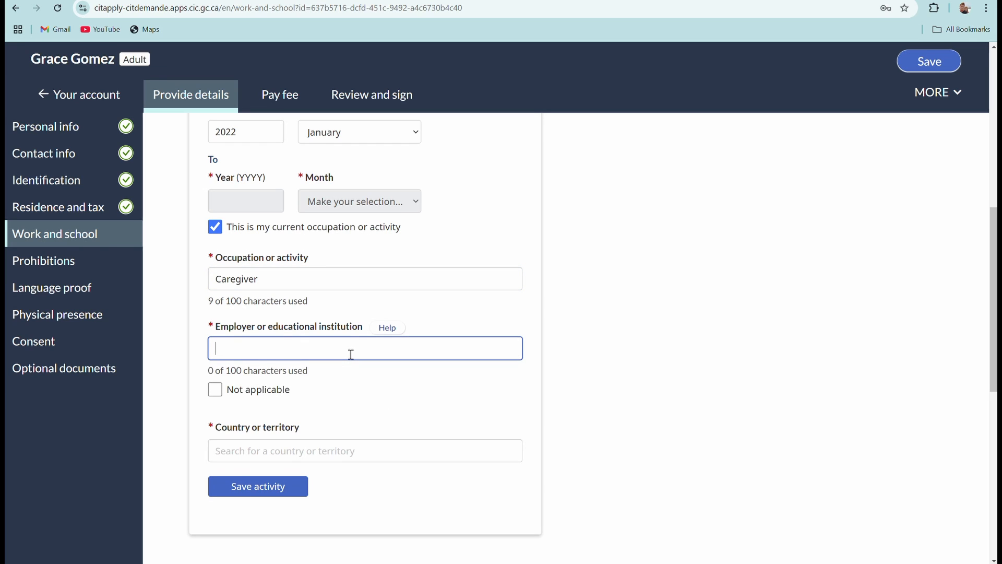
type("Gangman")
Set the activity's country to Canada and choose the matching Dauphin, MB address suggestion.
scroll(409, 378, "down", 2)
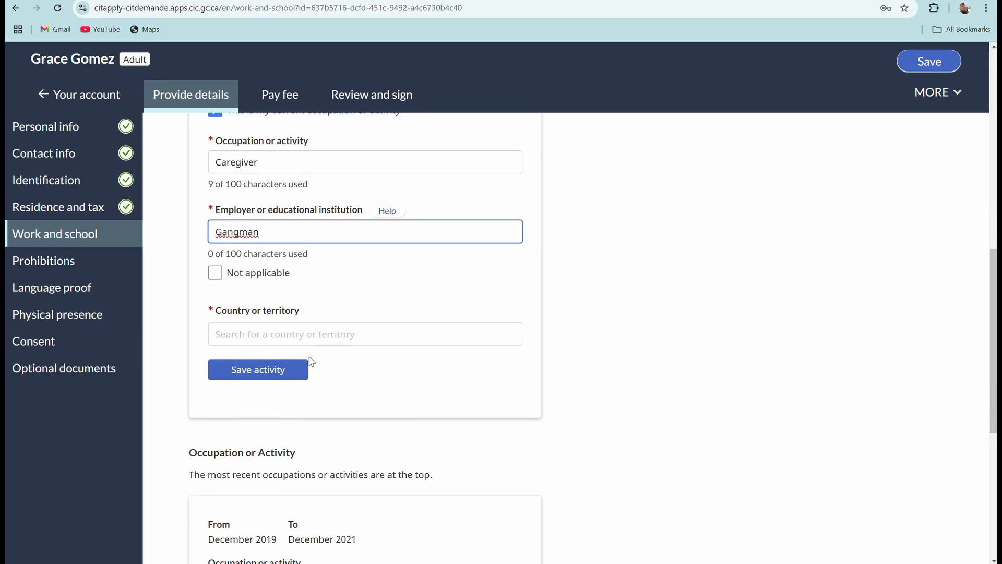
left_click(308, 340)
left_click(268, 359)
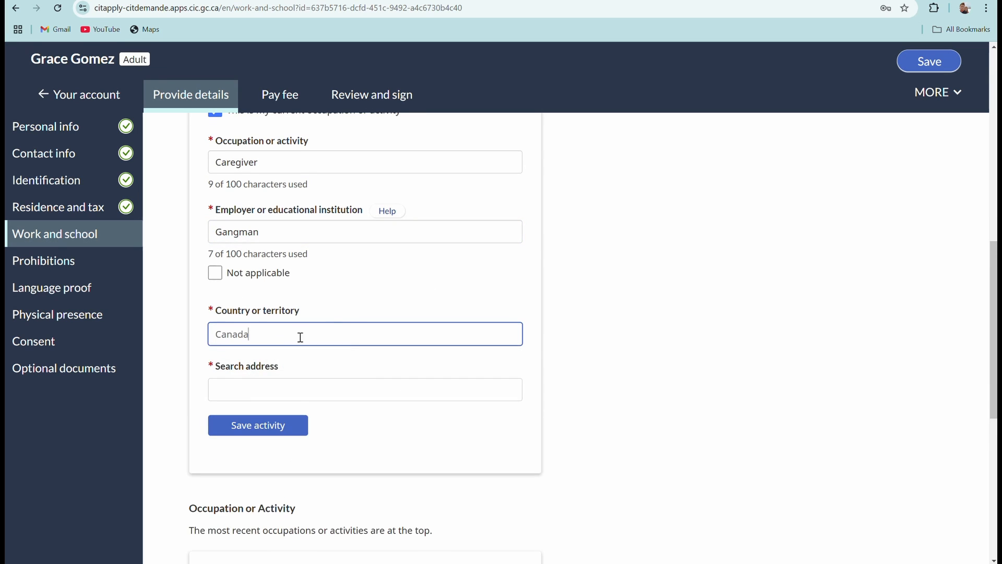
scroll(351, 326, "down", 3)
left_click(303, 218)
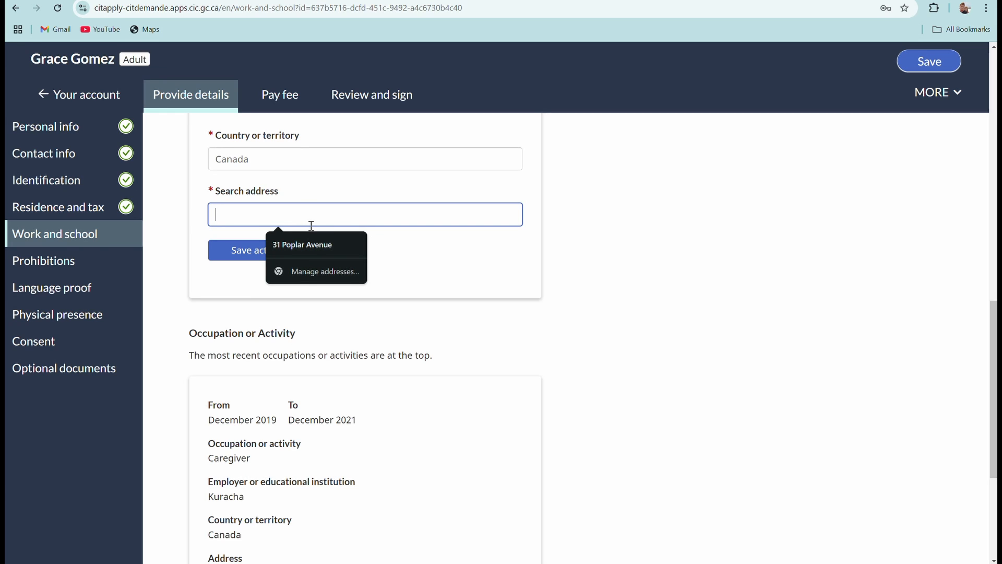
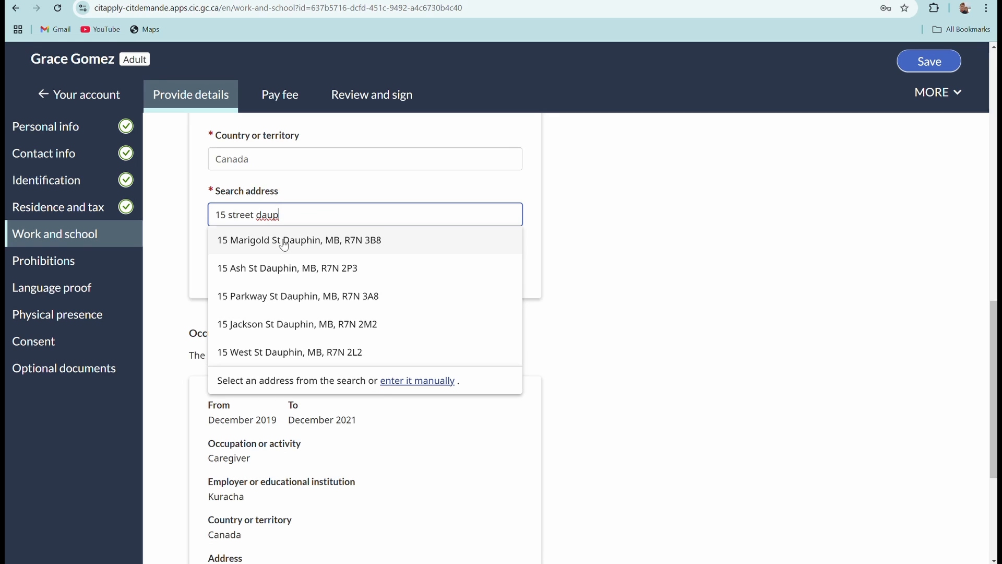
left_click(300, 276)
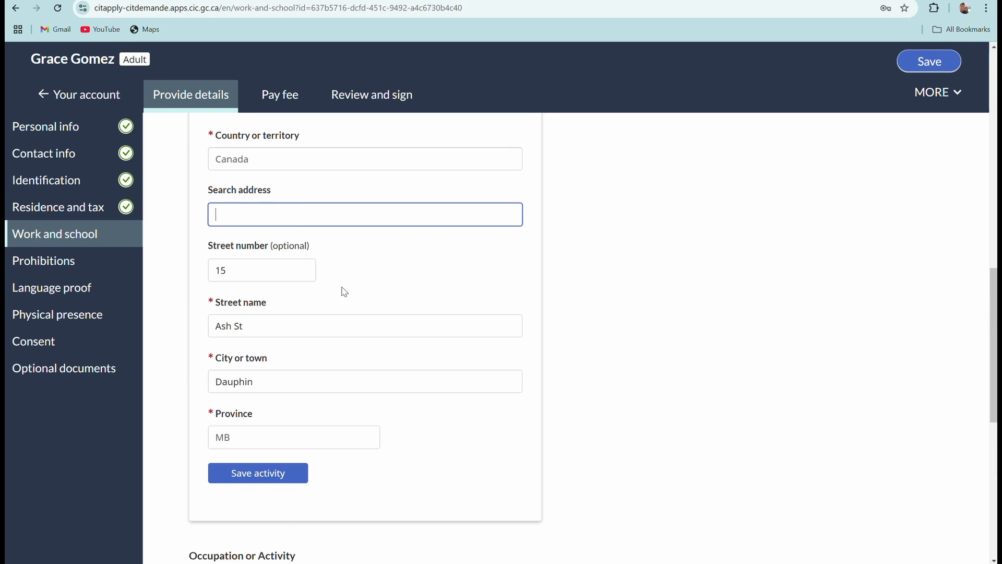
scroll(392, 293, "down", 2)
Save the Caregiver activity at Gangman and continue to the Prohibitions page.
left_click(280, 357)
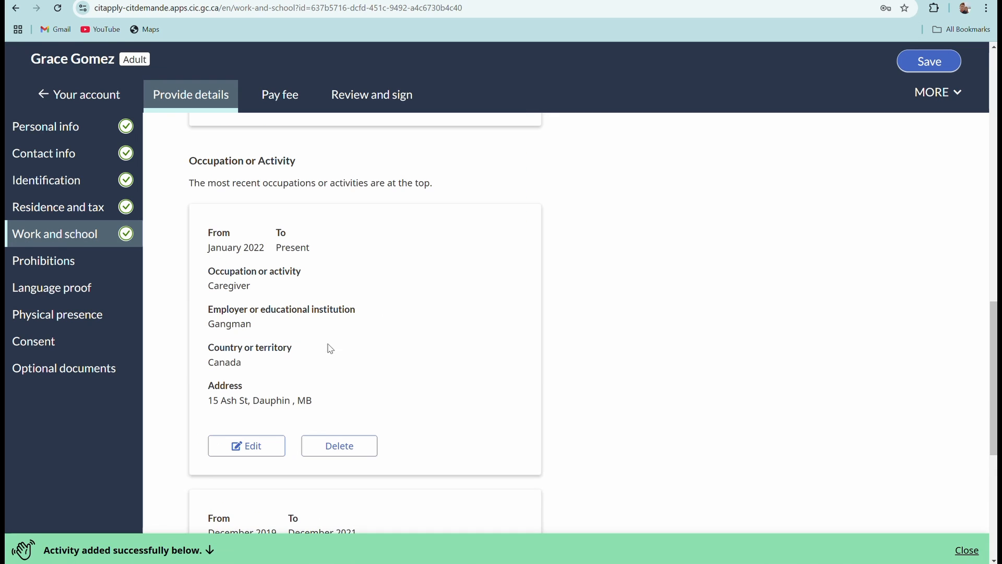
scroll(444, 355, "down", 3)
scroll(436, 355, "down", 3)
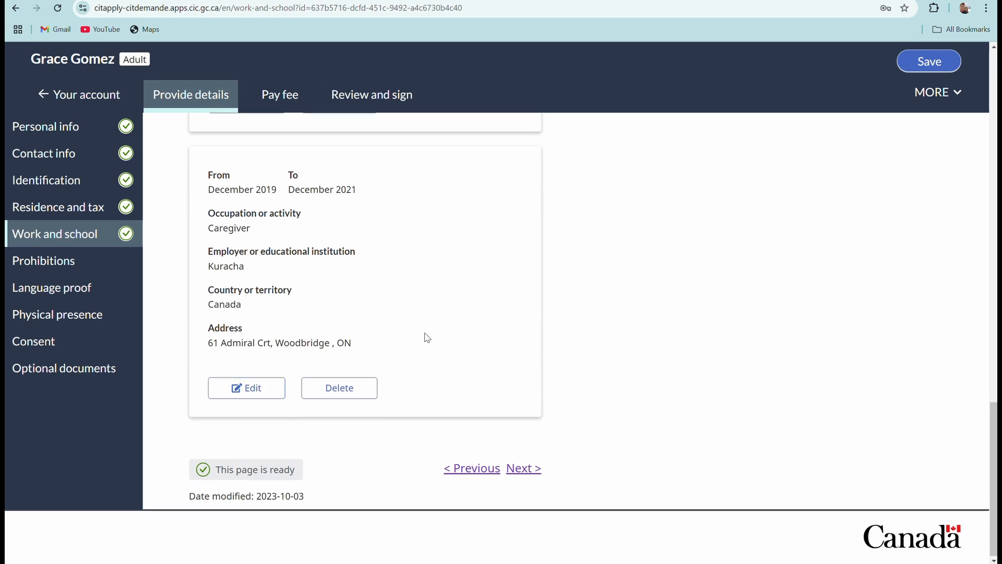
left_click(520, 466)
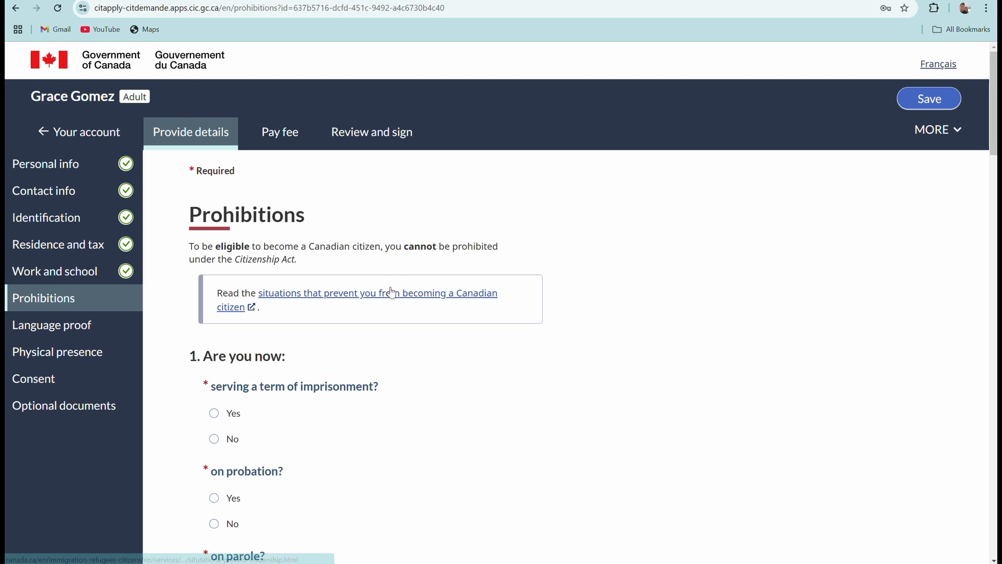
Set question 1, currently serving a term of imprisonment, to No.
scroll(392, 305, "down", 2)
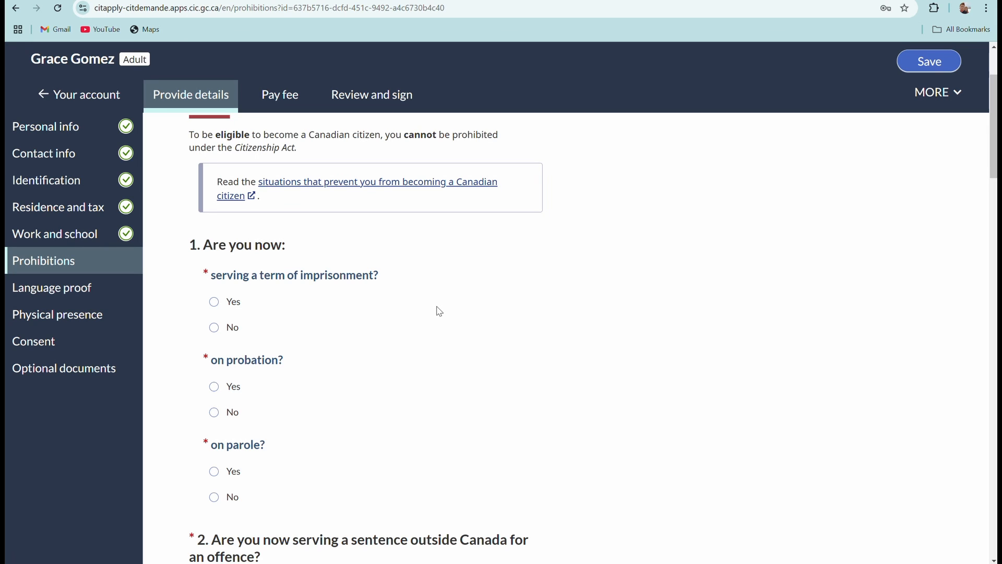
scroll(439, 319, "down", 3)
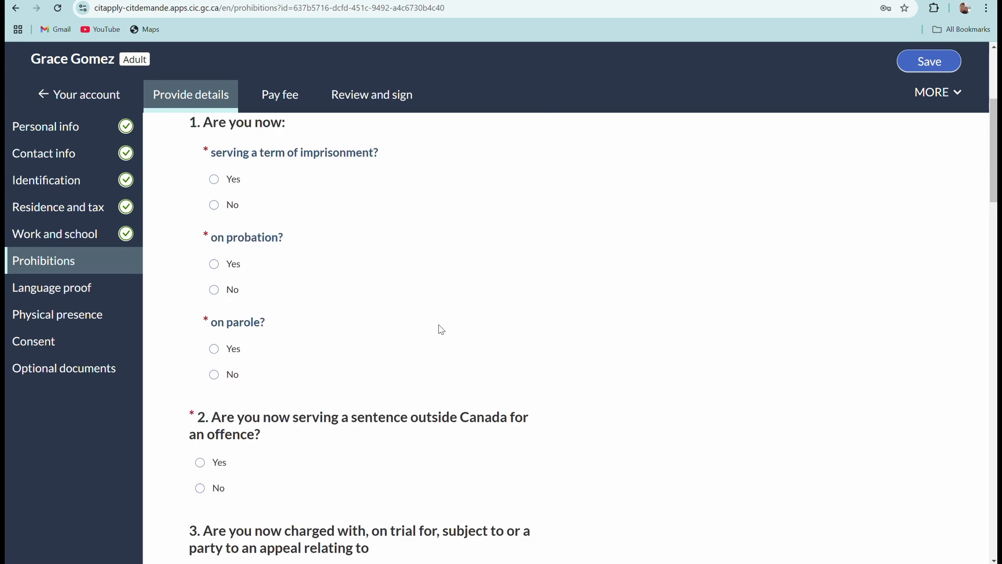
scroll(439, 329, "up", 4)
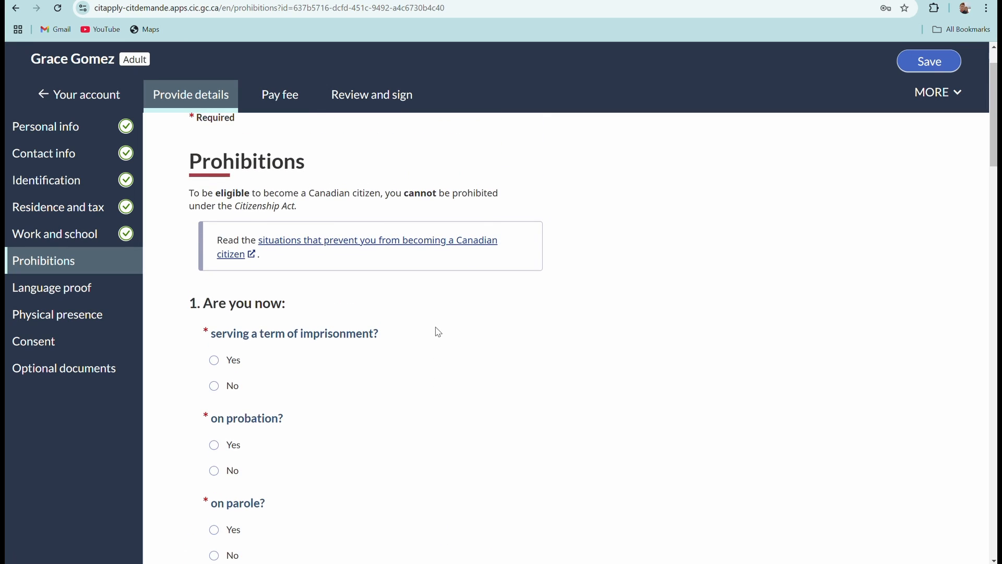
scroll(486, 364, "down", 2)
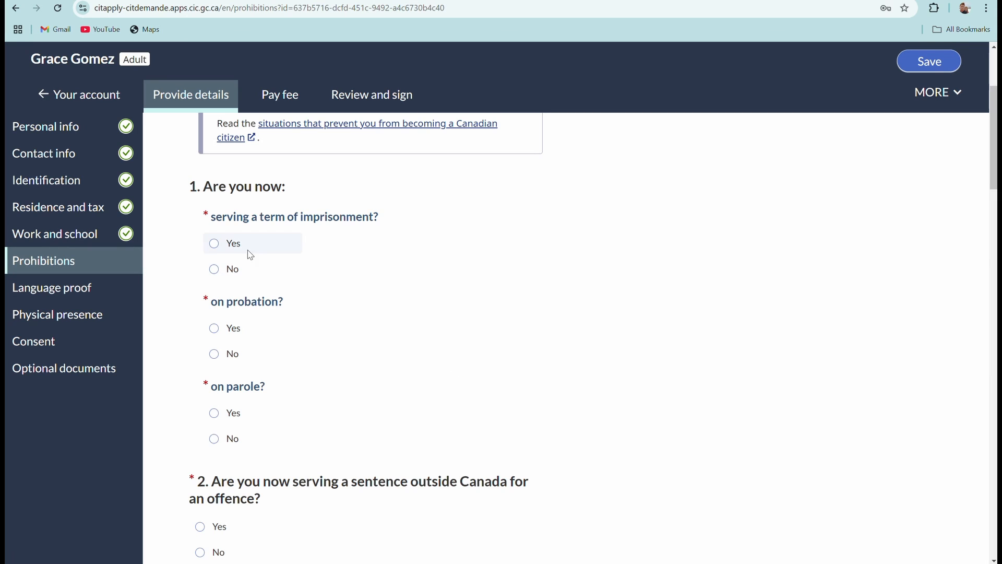
left_click(215, 244)
left_click(215, 268)
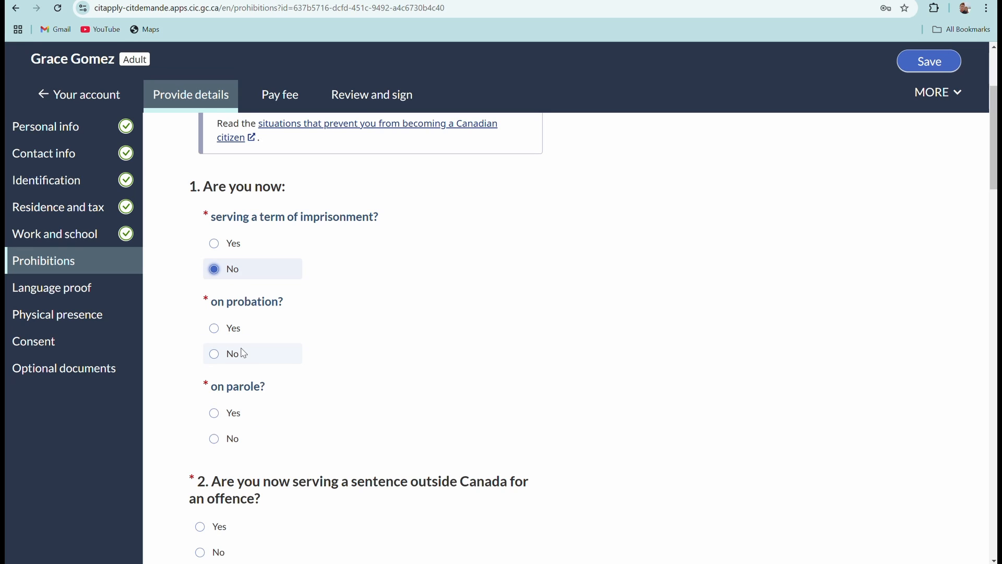
Answer No to probation, parole, sentence abroad, charges in or outside Canada, and removal order.
left_click(214, 353)
scroll(352, 414, "down", 2)
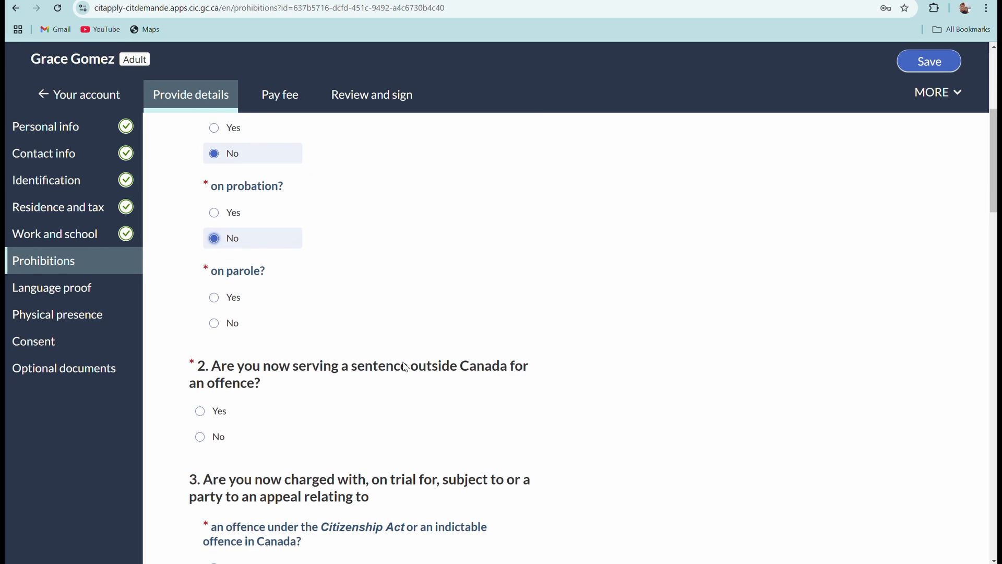
left_click(235, 323)
scroll(308, 308, "down", 1)
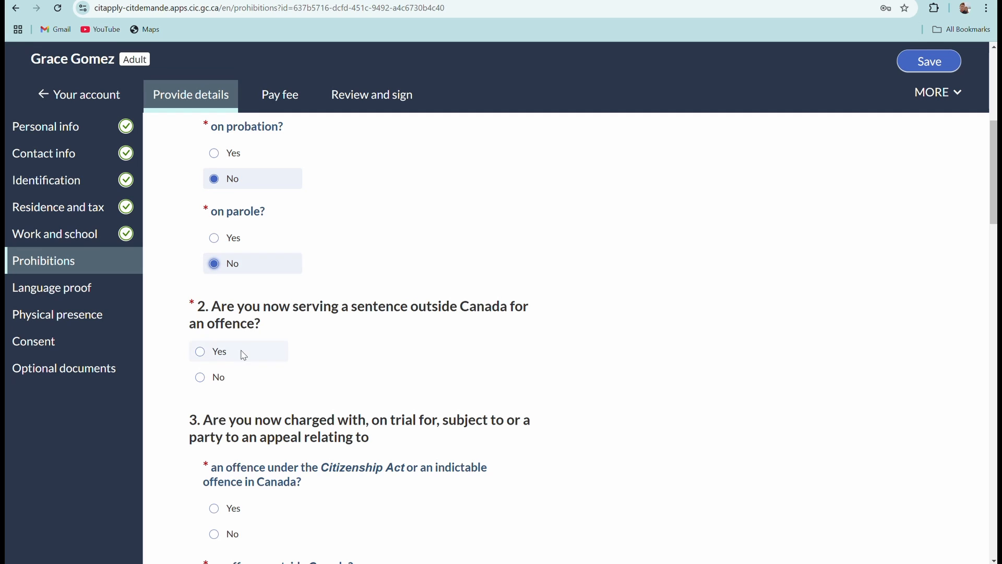
left_click(200, 377)
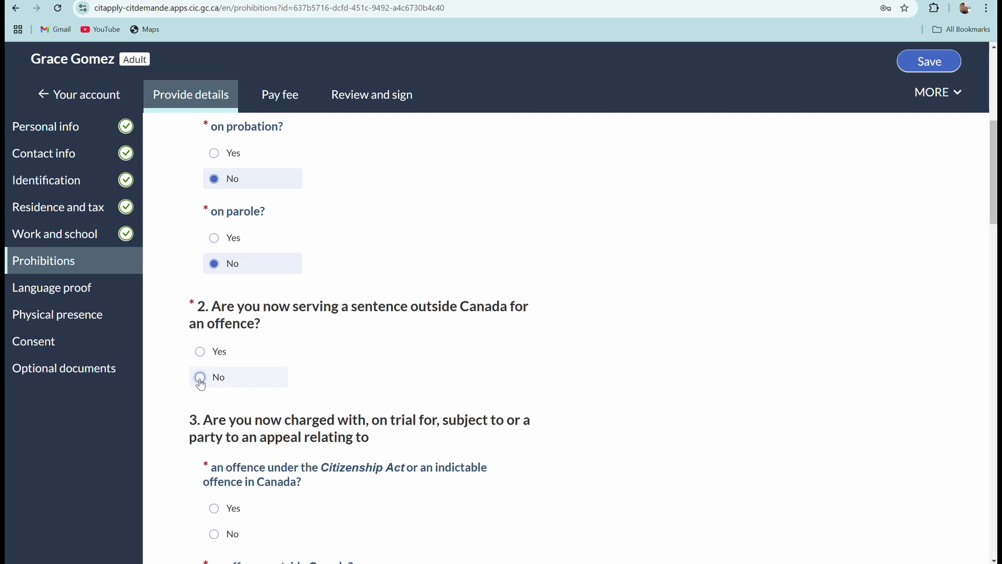
scroll(399, 342, "down", 2)
left_click(215, 424)
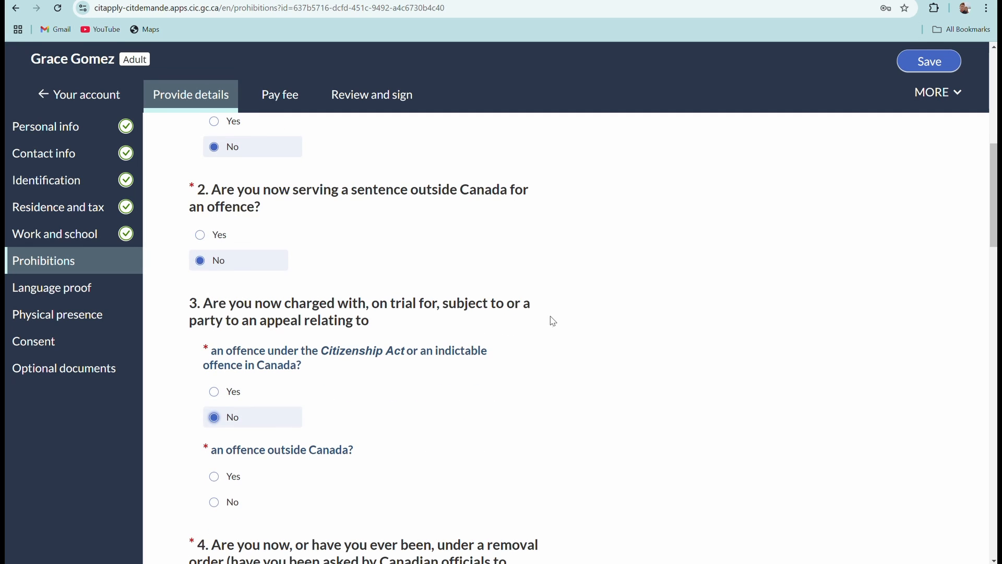
scroll(548, 321, "down", 3)
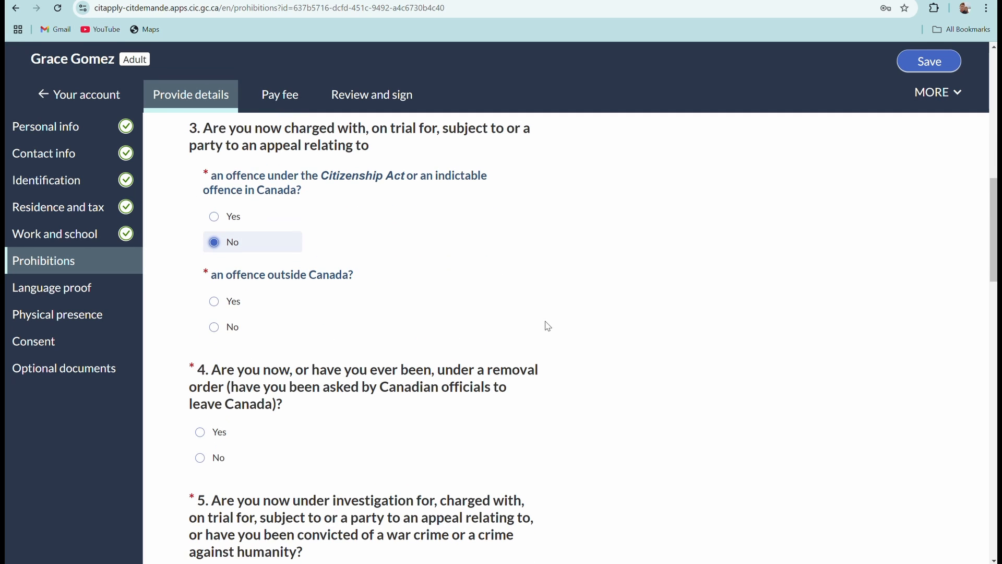
left_click(214, 332)
scroll(482, 320, "down", 2)
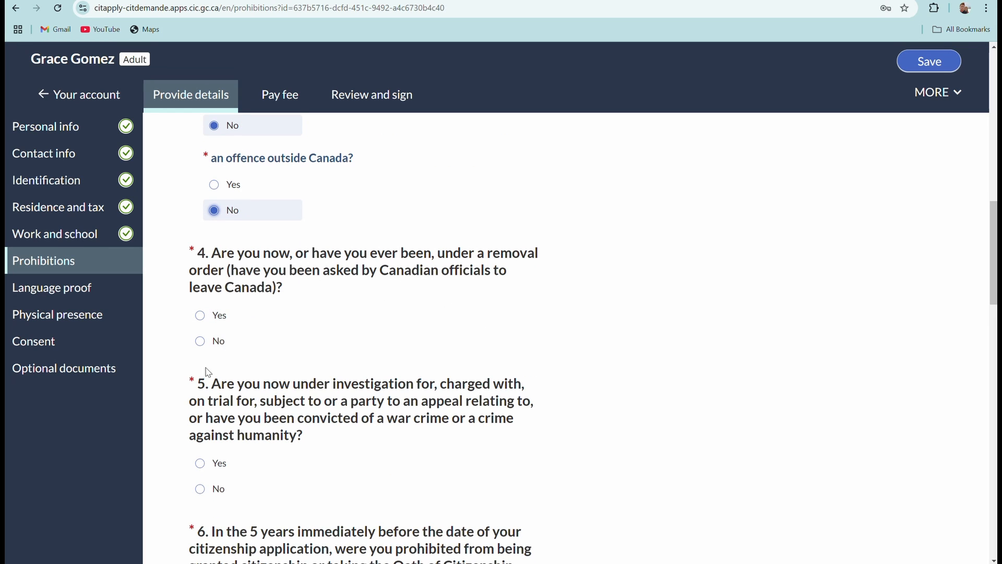
left_click(200, 341)
Answer No to war crimes, misrepresentation, revocation, convictions, terrorism and hostile armed force questions.
scroll(577, 296, "down", 2)
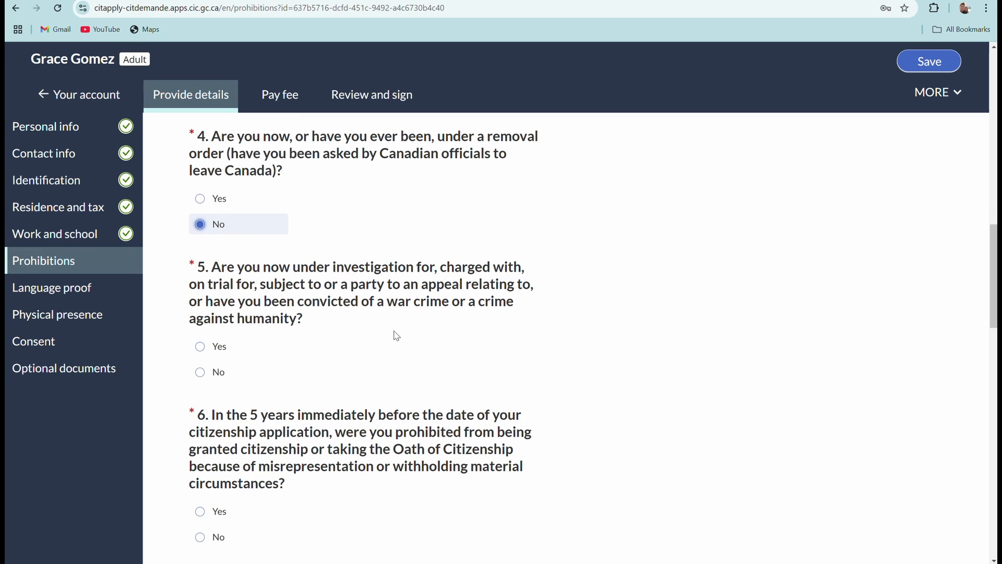
scroll(348, 339, "down", 2)
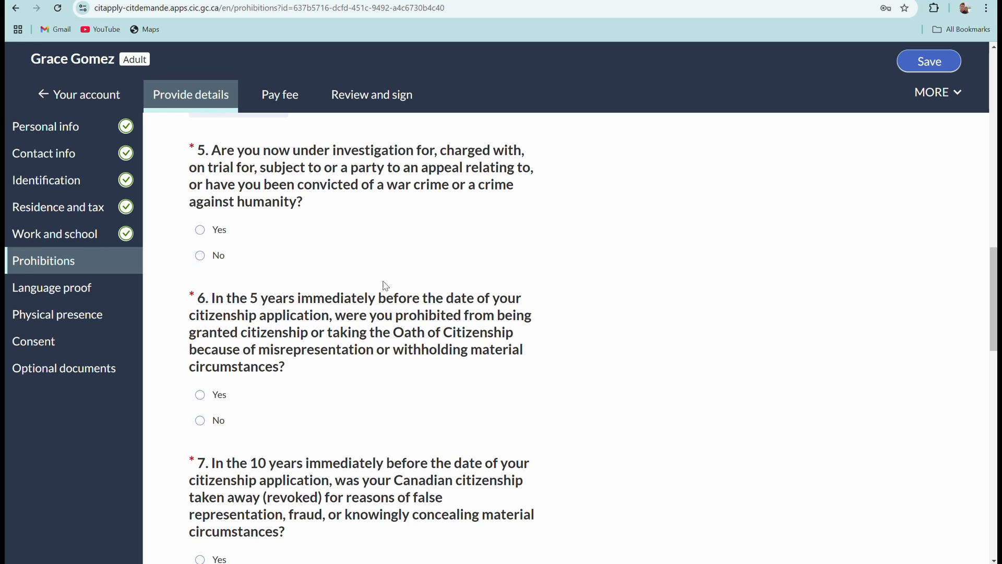
left_click(207, 263)
scroll(282, 266, "down", 1)
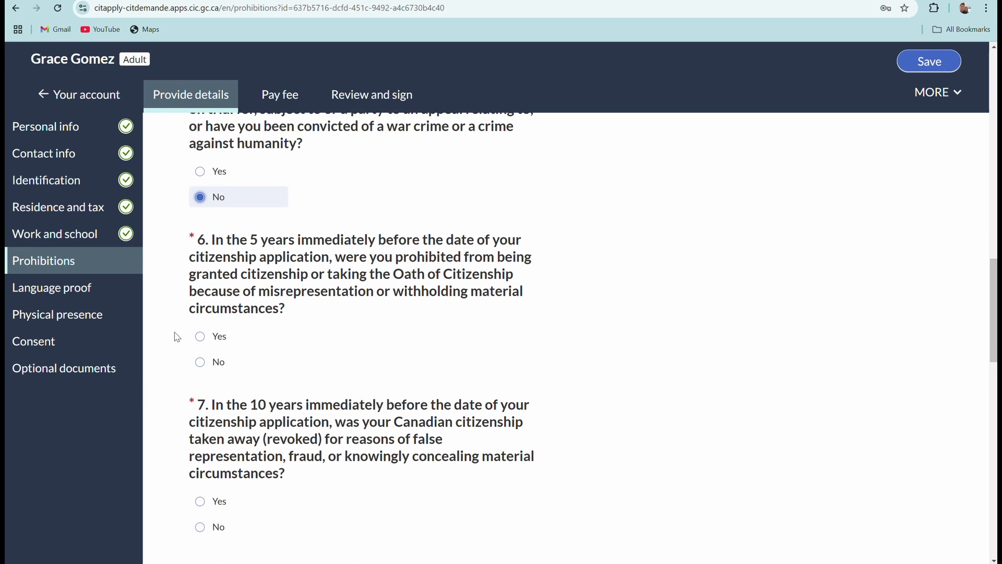
left_click(200, 361)
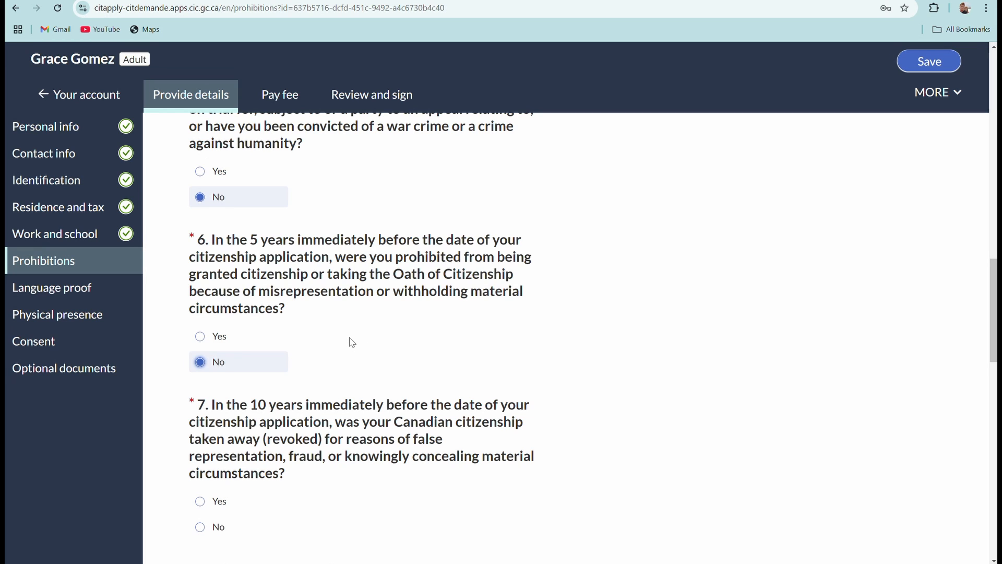
scroll(344, 345, "down", 2)
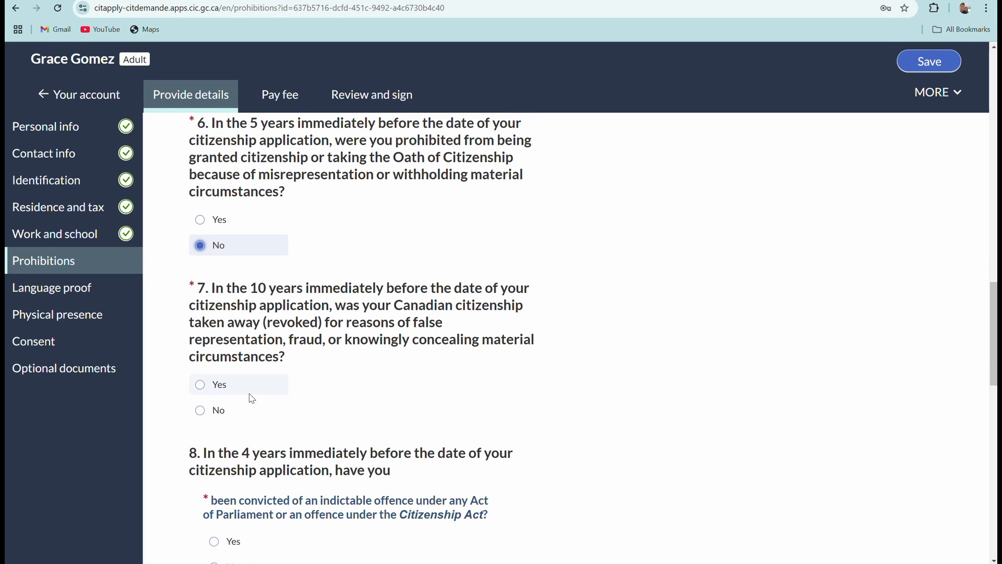
left_click(200, 410)
scroll(386, 376, "down", 3)
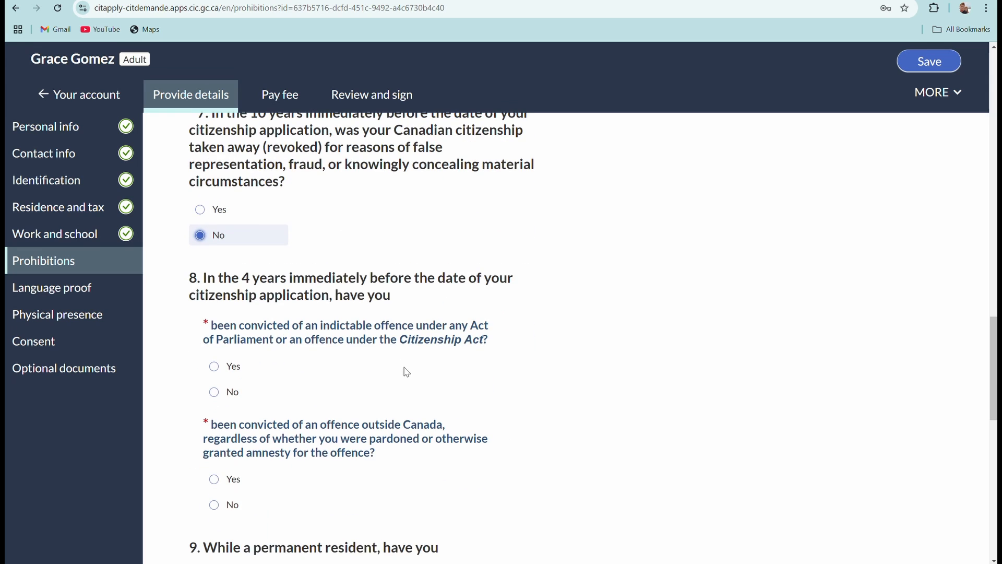
left_click(215, 392)
scroll(235, 366, "down", 3)
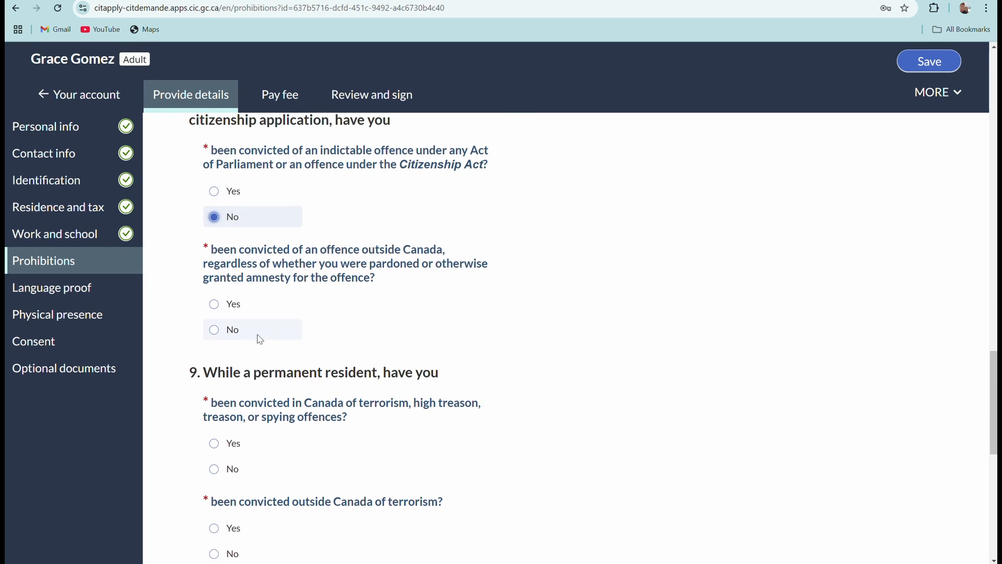
left_click(214, 335)
scroll(403, 311, "down", 2)
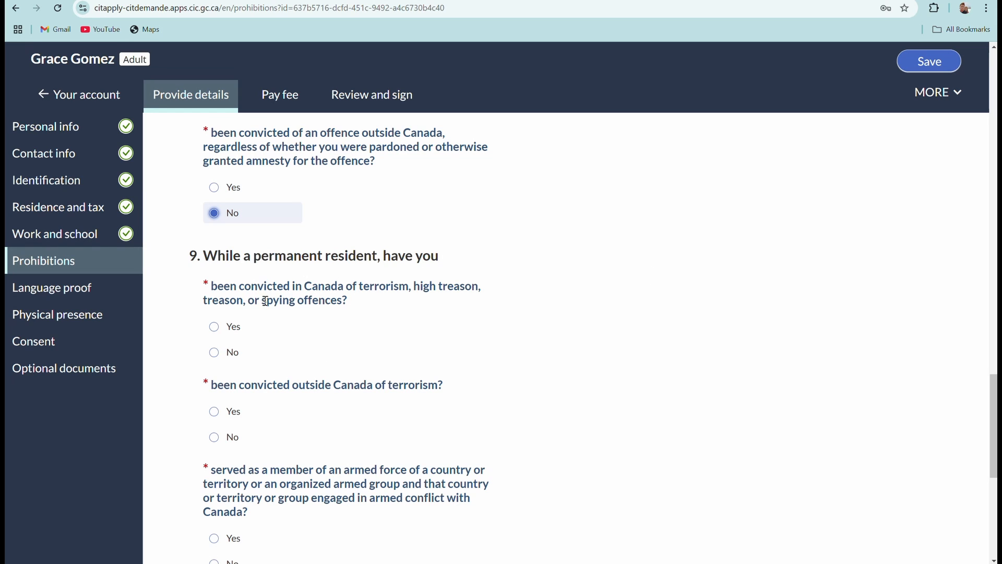
left_click(214, 352)
scroll(459, 308, "down", 2)
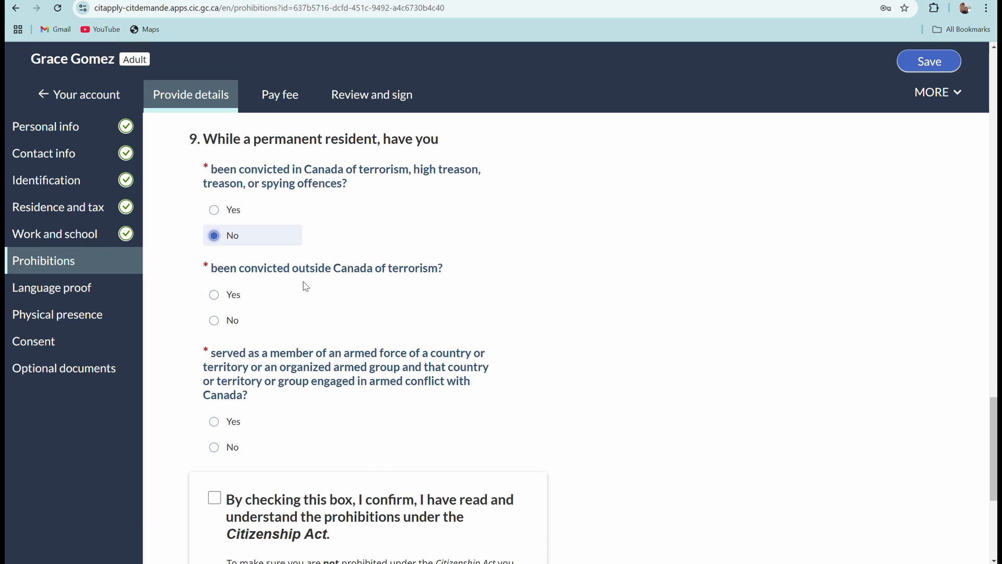
left_click(216, 321)
scroll(418, 280, "down", 3)
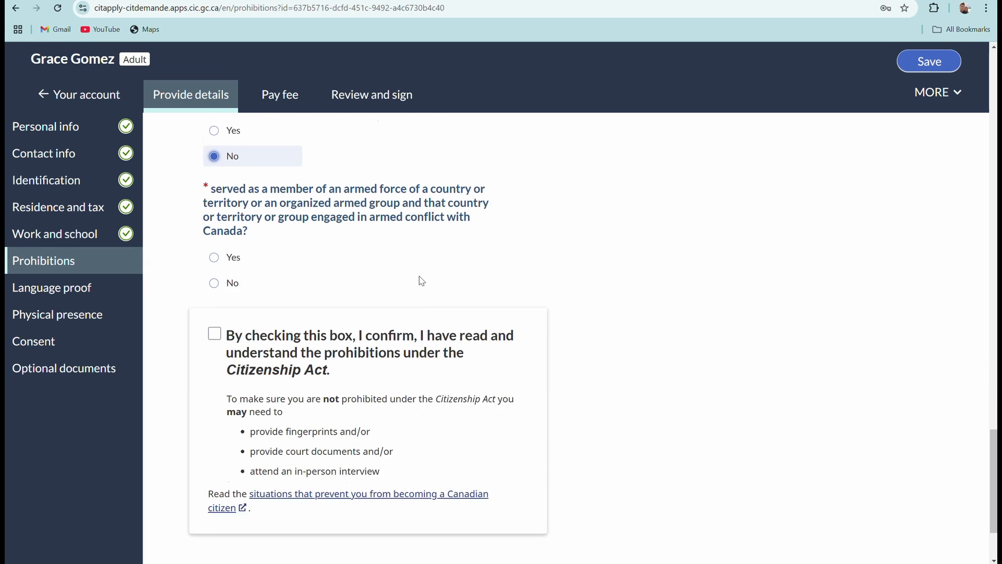
left_click(214, 272)
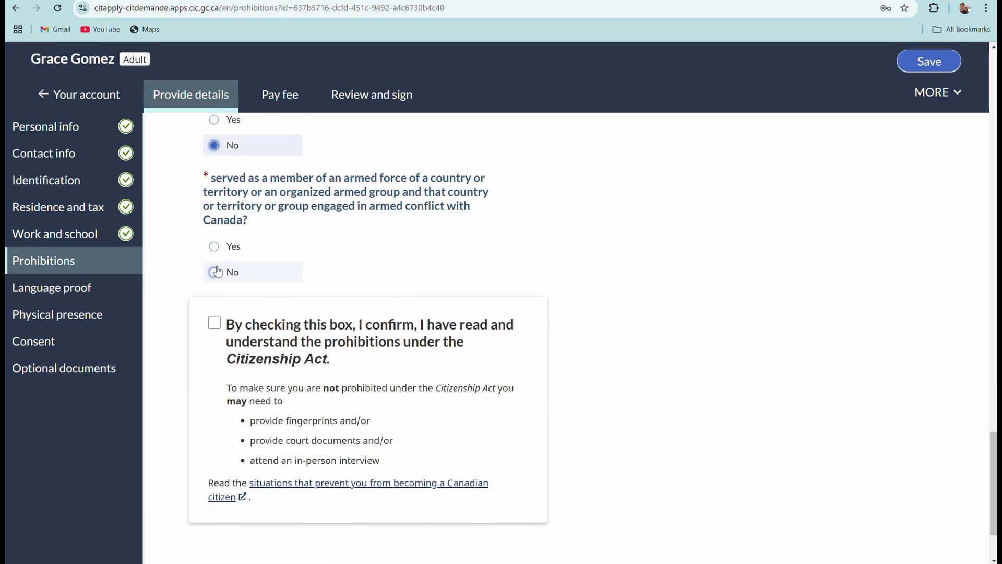
Confirm having read the Citizenship Act prohibitions and continue to Language proof.
scroll(527, 256, "down", 2)
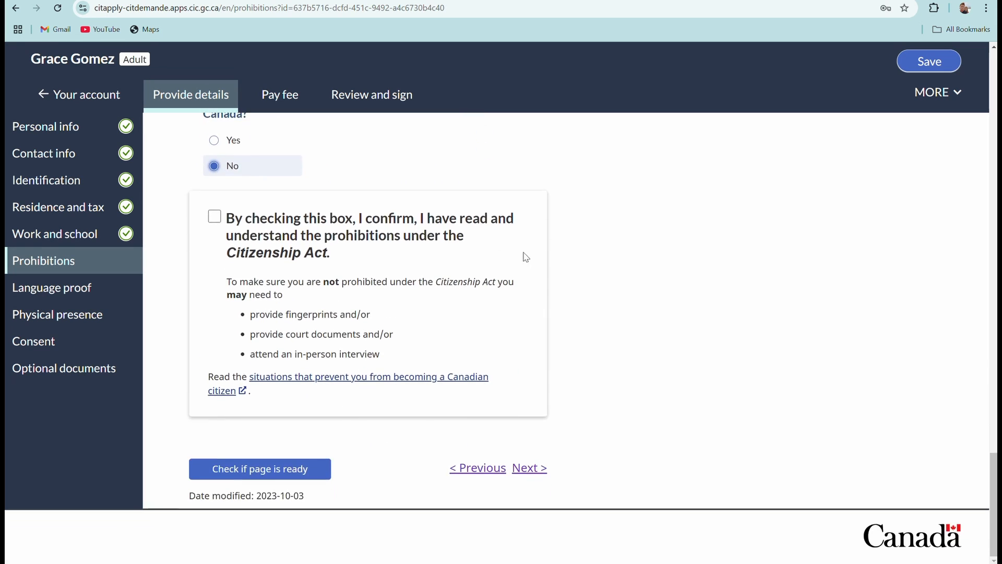
left_click(214, 216)
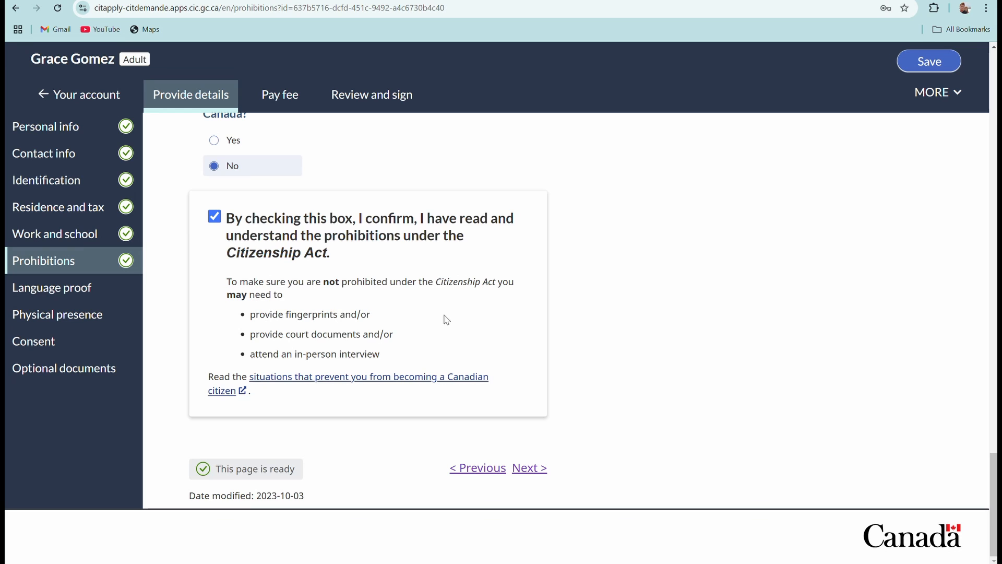
left_click(525, 468)
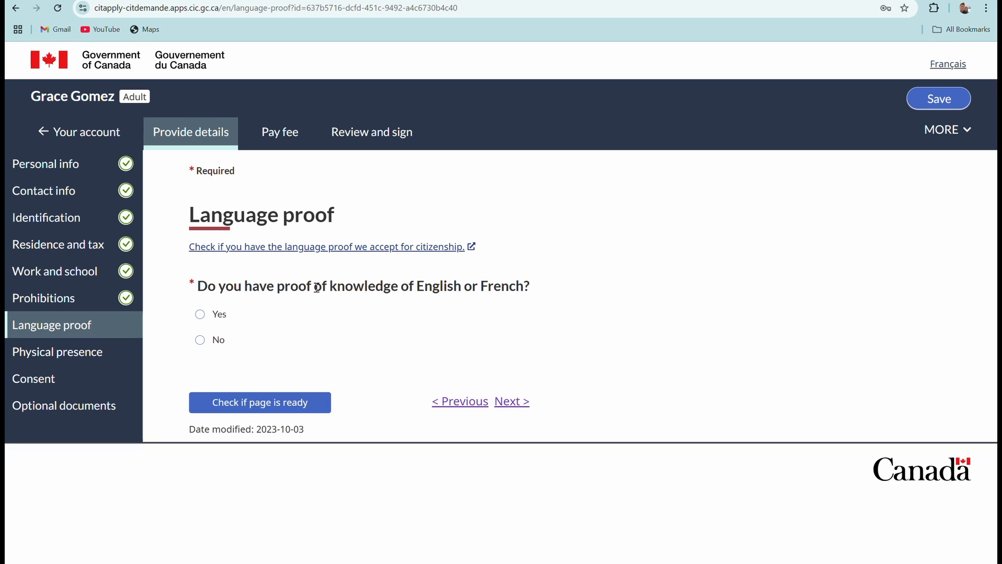
Answer Yes to having English or French proof and choose Other language proof as its type.
left_click(201, 314)
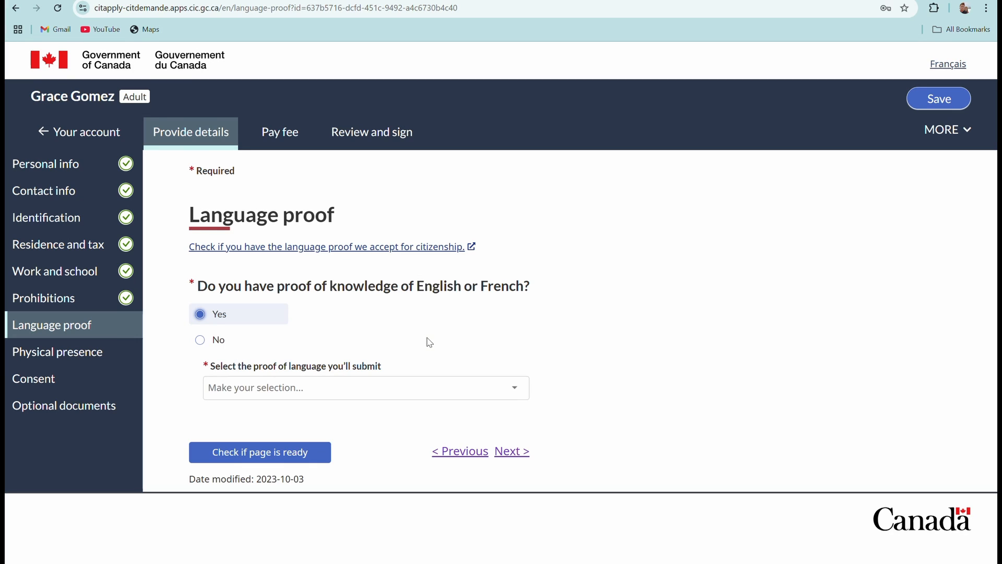
left_click(512, 388)
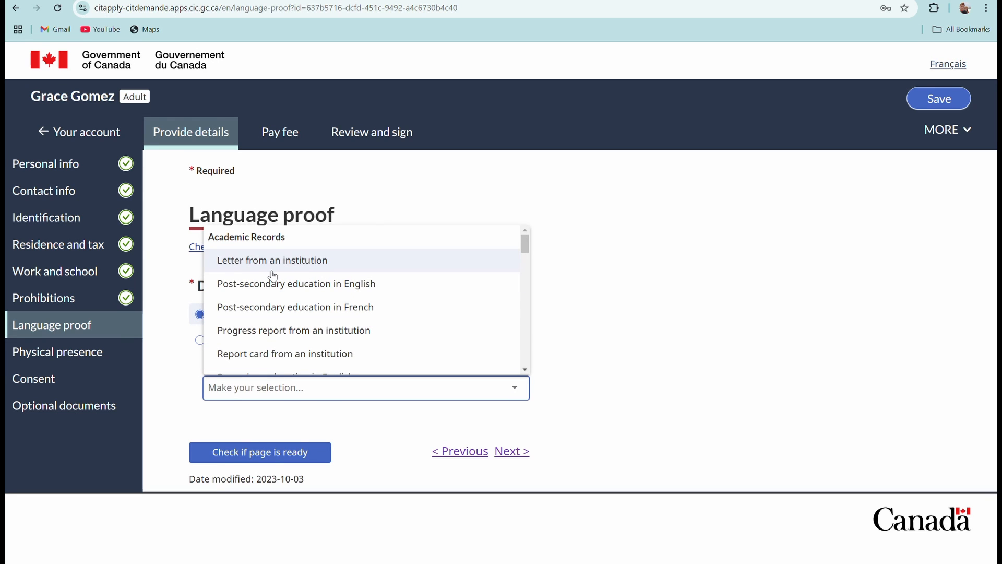
scroll(376, 308, "down", 2)
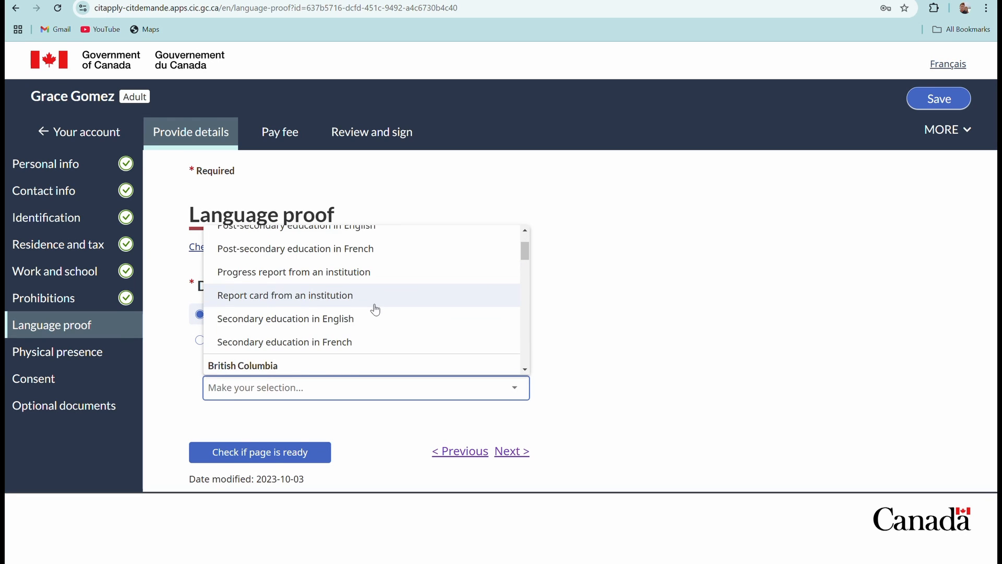
scroll(375, 310, "down", 1)
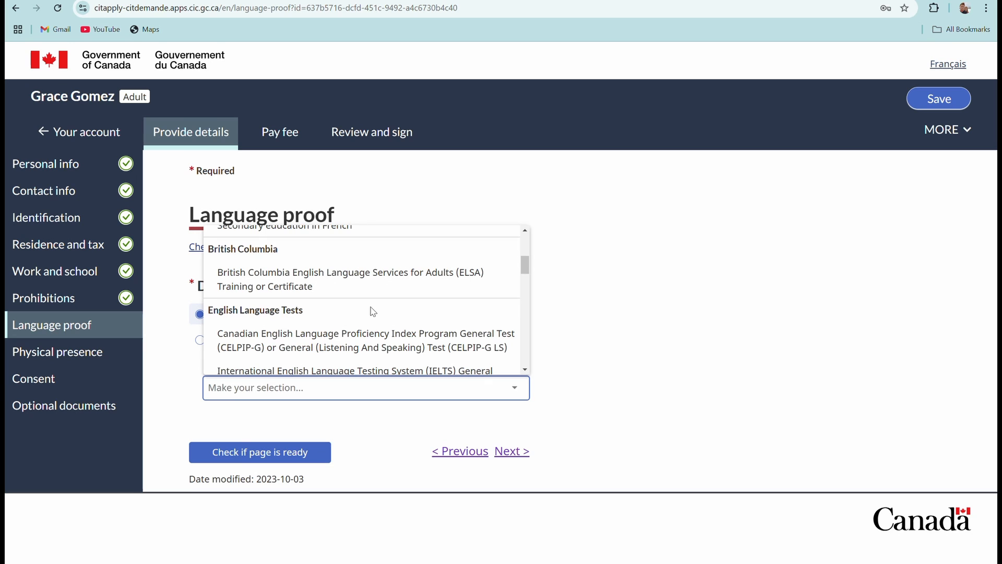
scroll(373, 311, "down", 10)
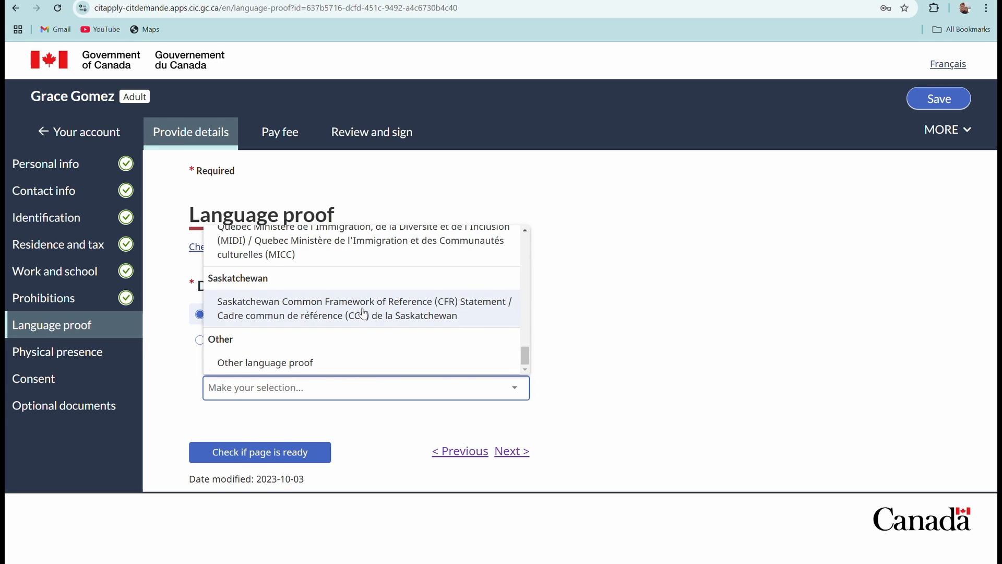
scroll(361, 308, "up", 12)
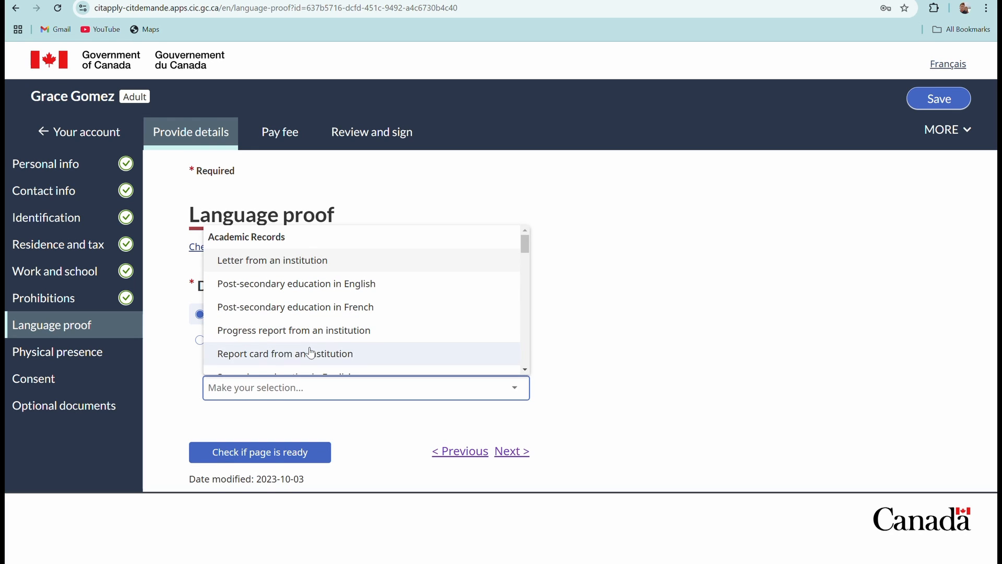
scroll(311, 353, "down", 3)
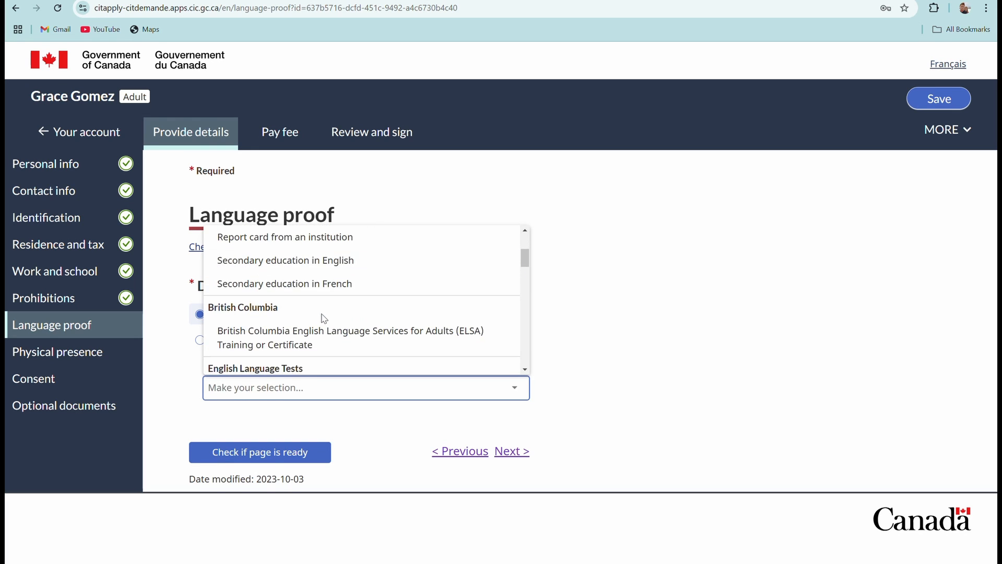
scroll(328, 320, "down", 10)
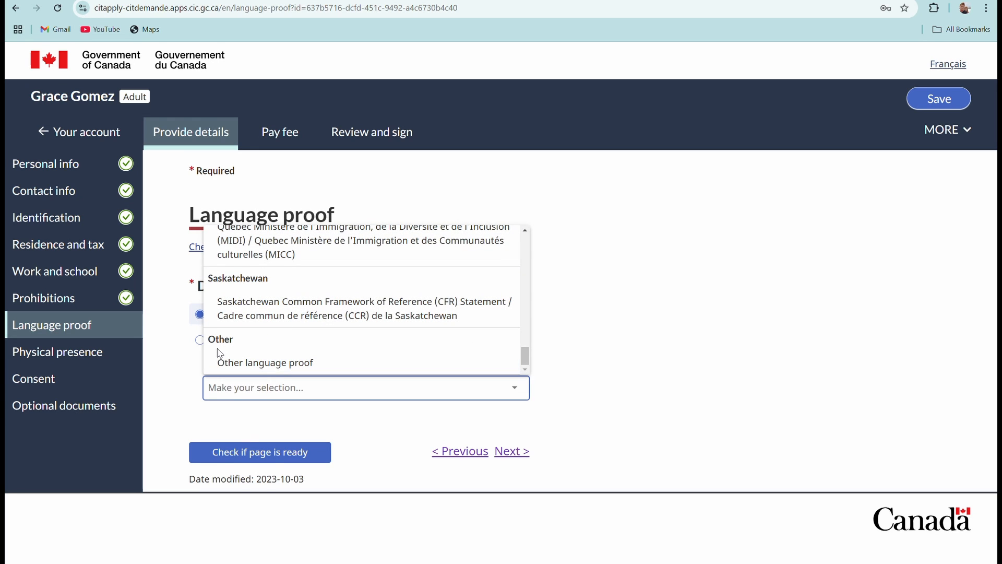
left_click(274, 369)
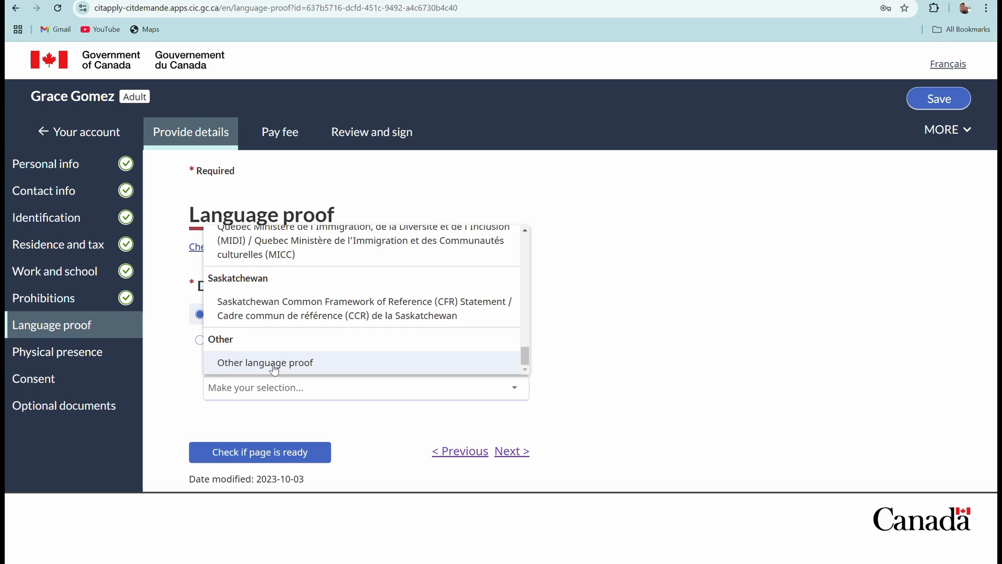
left_click(274, 368)
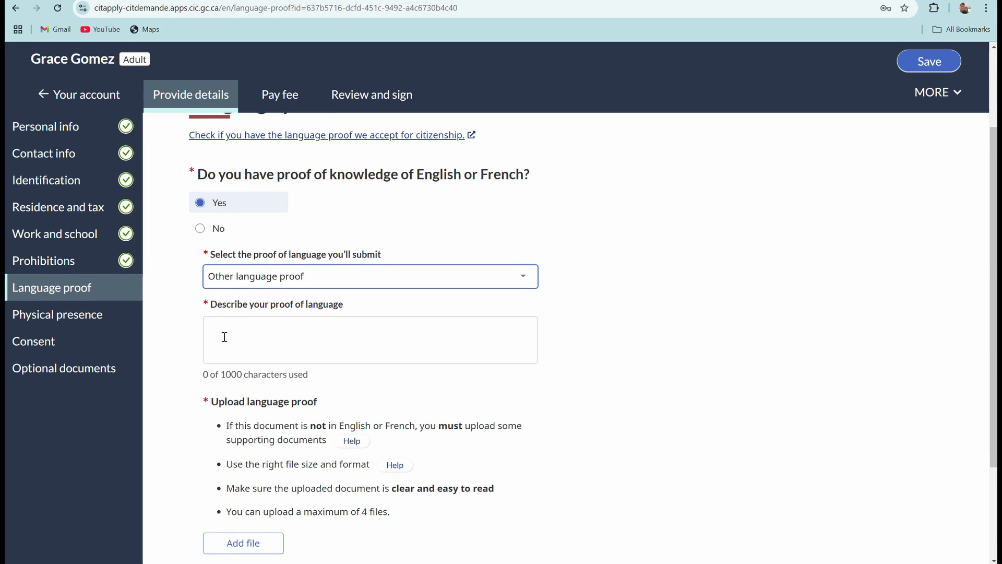
Describe the language proof as 'TOR, Diploma', keeping Other language proof selected.
left_click(224, 337)
type("TOR")
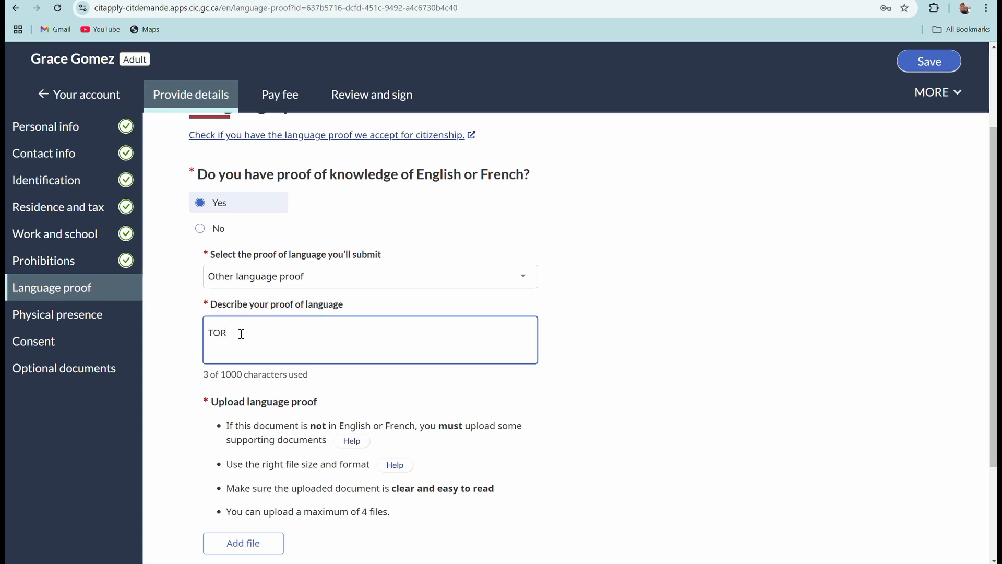
type(", Diploma")
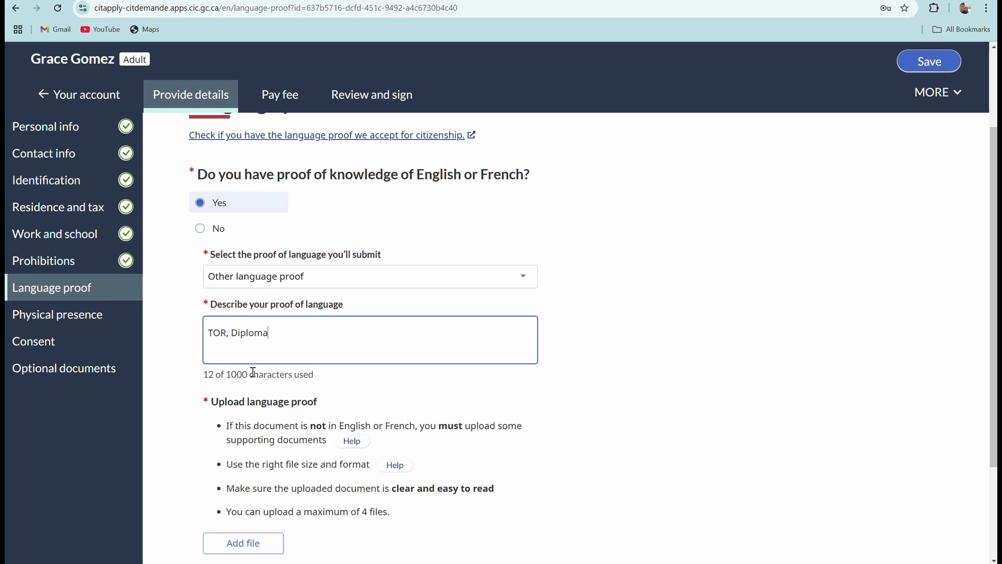
left_click(524, 268)
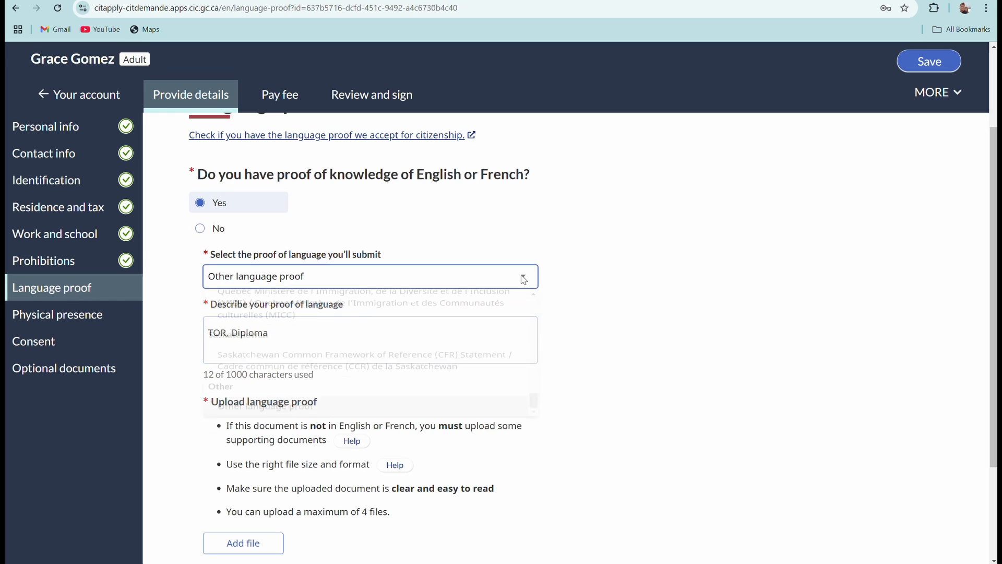
scroll(344, 358, "up", 15)
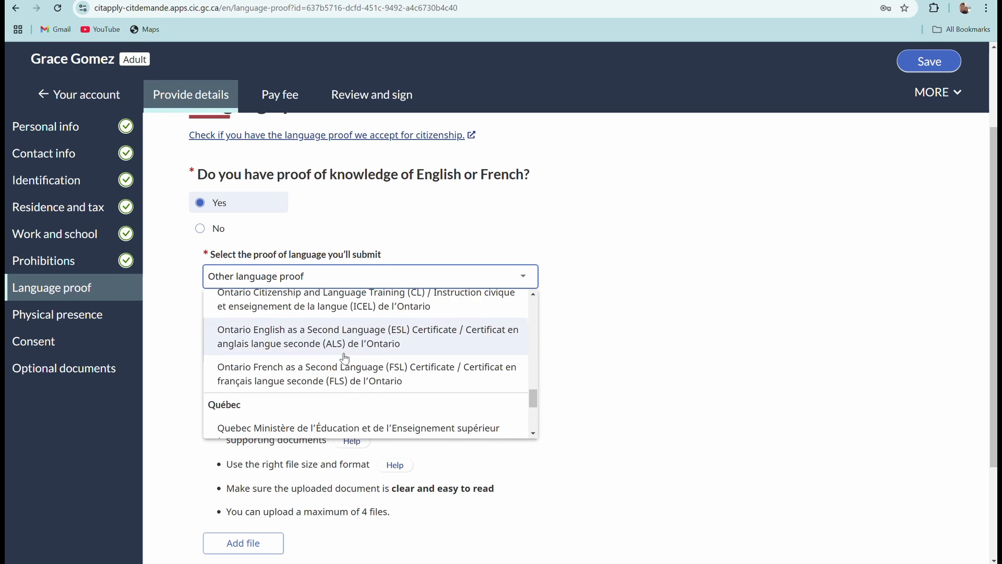
scroll(346, 364, "up", 2)
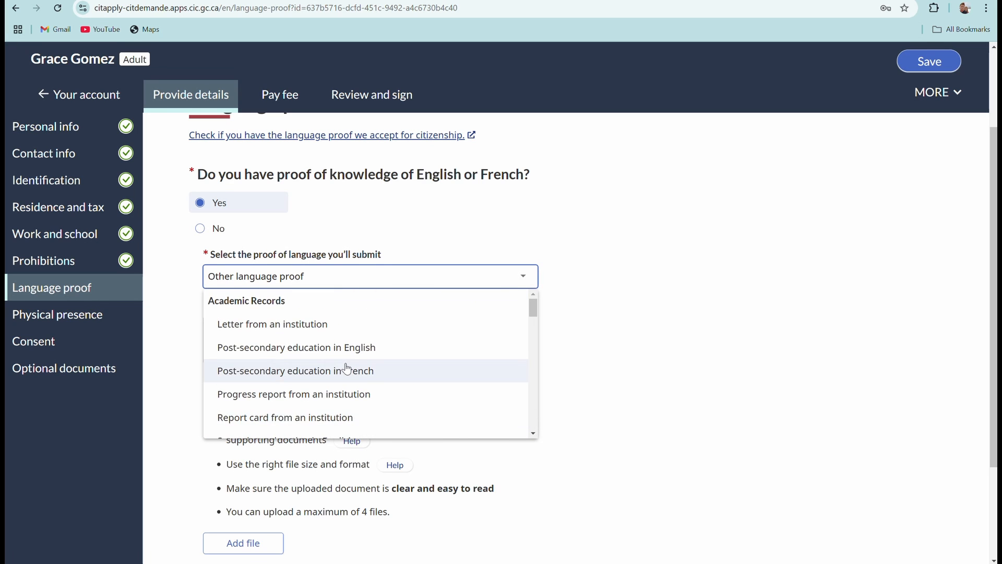
scroll(347, 368, "down", 10)
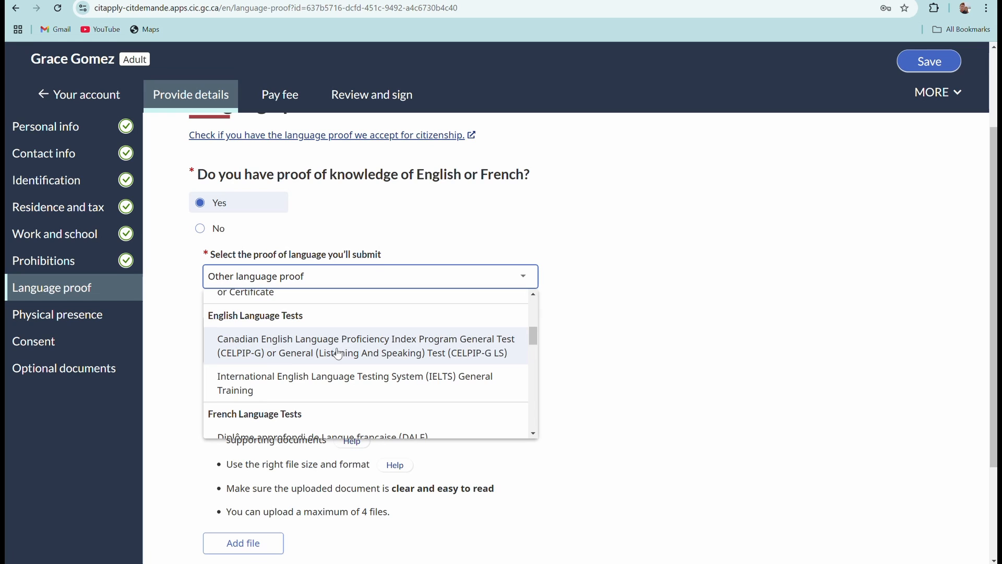
scroll(345, 391, "down", 1)
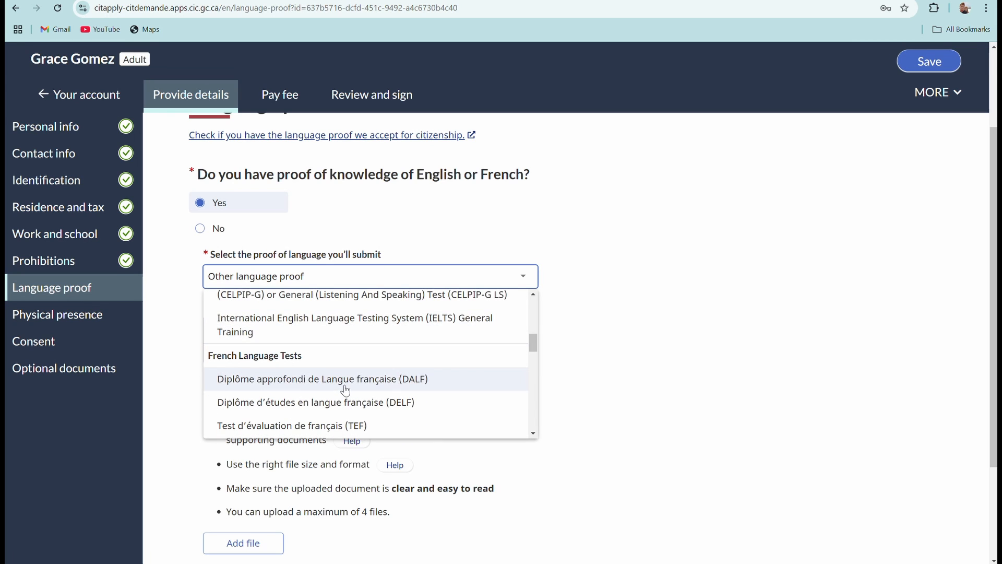
scroll(368, 374, "up", 3)
left_click(608, 294)
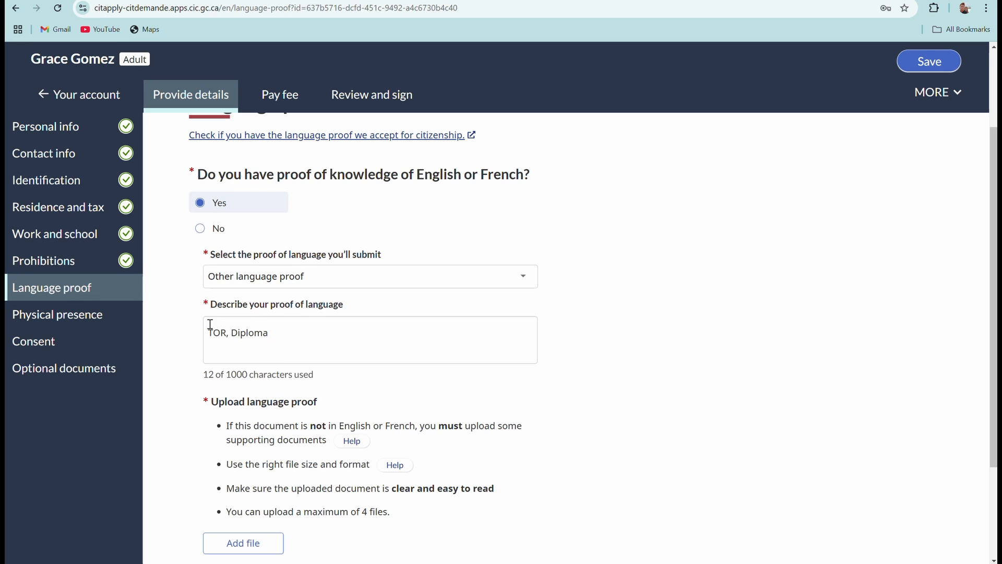
scroll(350, 342, "down", 1)
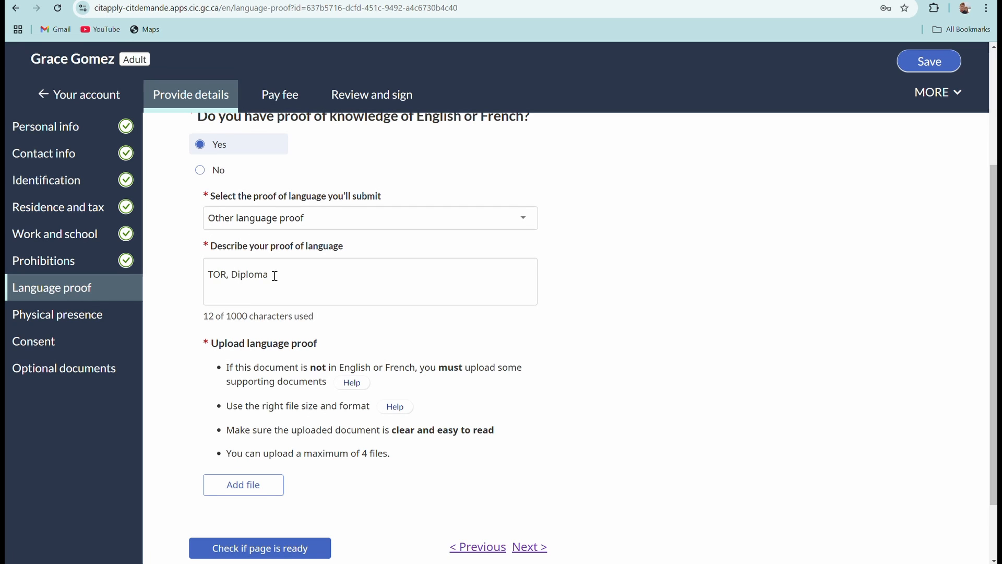
Upload THANK YOU AND TEMPLATE.pdf from Downloads as language proof and continue to Physical presence.
scroll(305, 277, "down", 2)
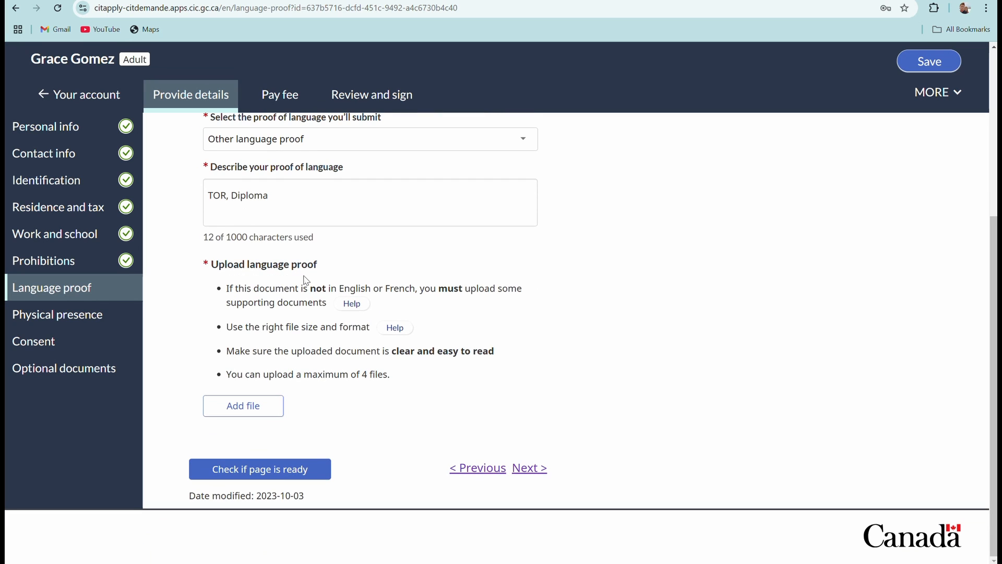
left_click(256, 410)
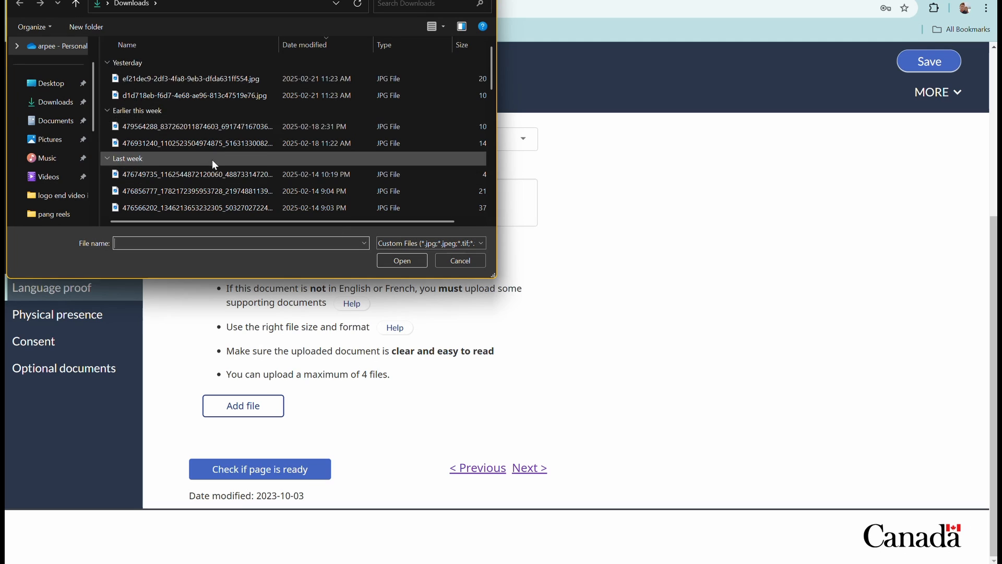
scroll(214, 157, "down", 3)
scroll(213, 155, "down", 3)
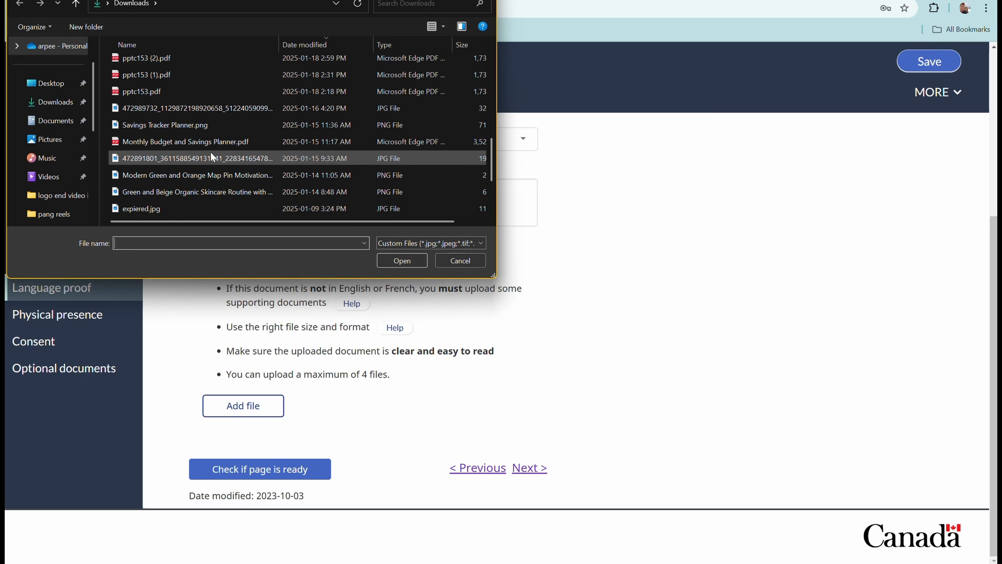
scroll(212, 154, "down", 2)
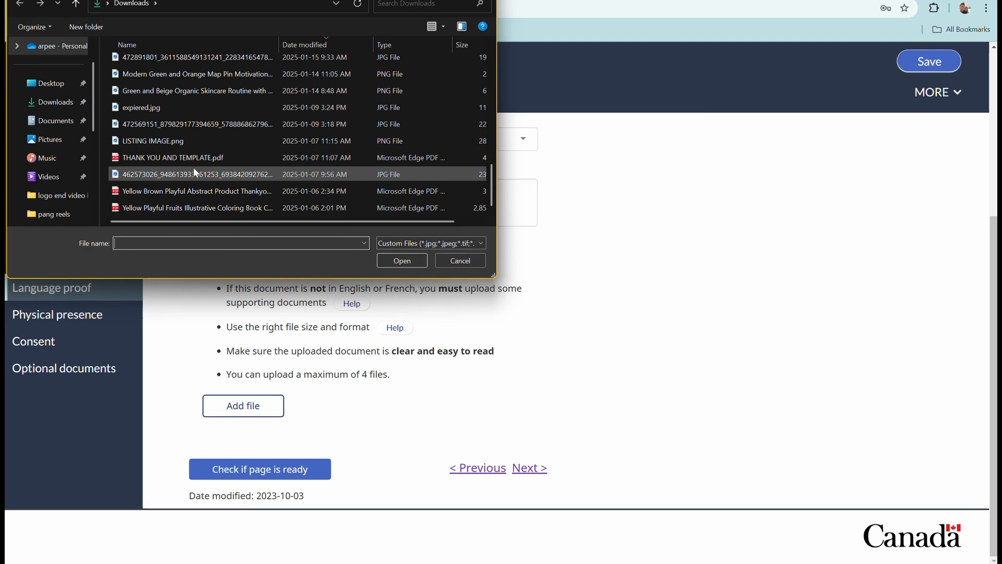
left_click(199, 156)
left_click(412, 261)
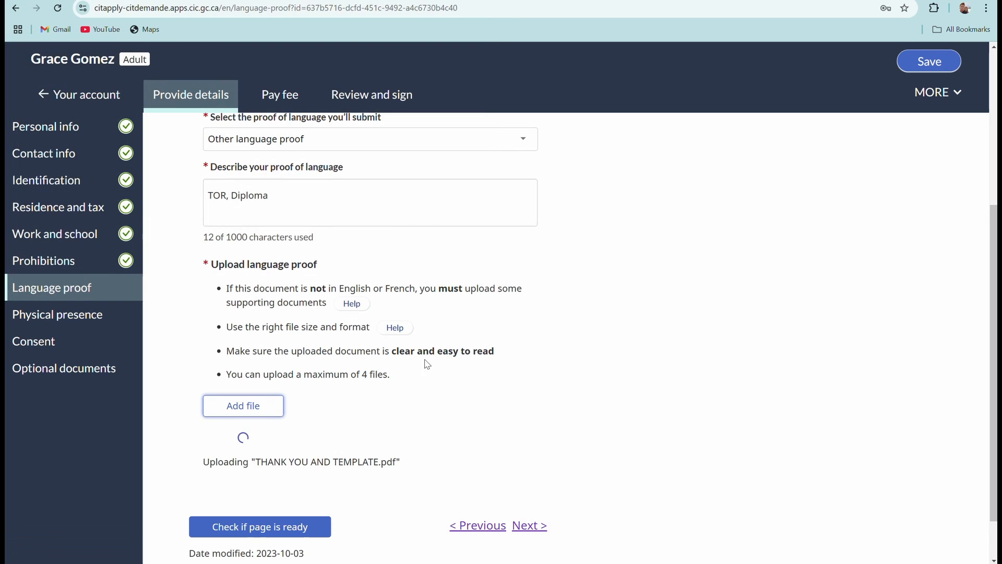
scroll(275, 409, "down", 2)
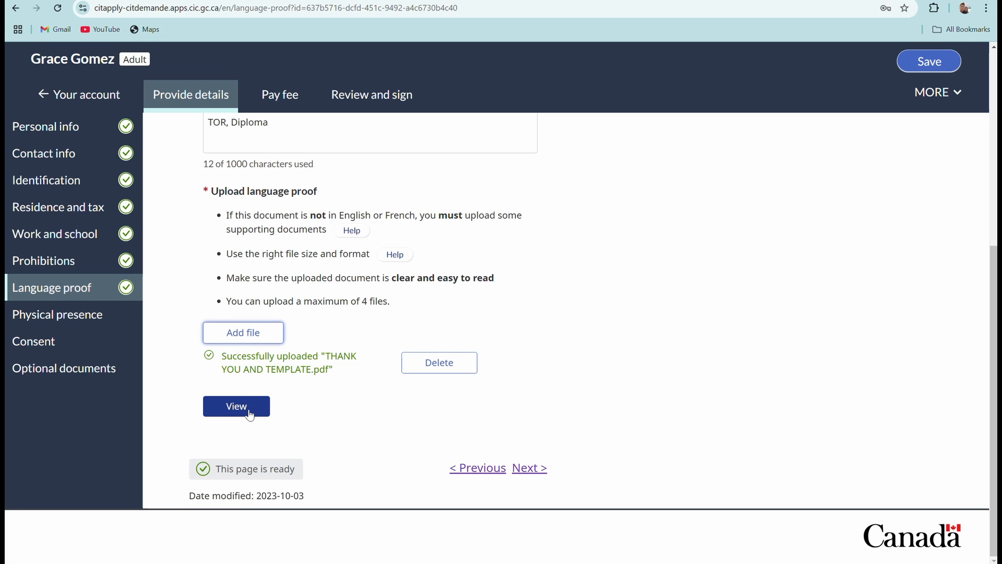
left_click(525, 470)
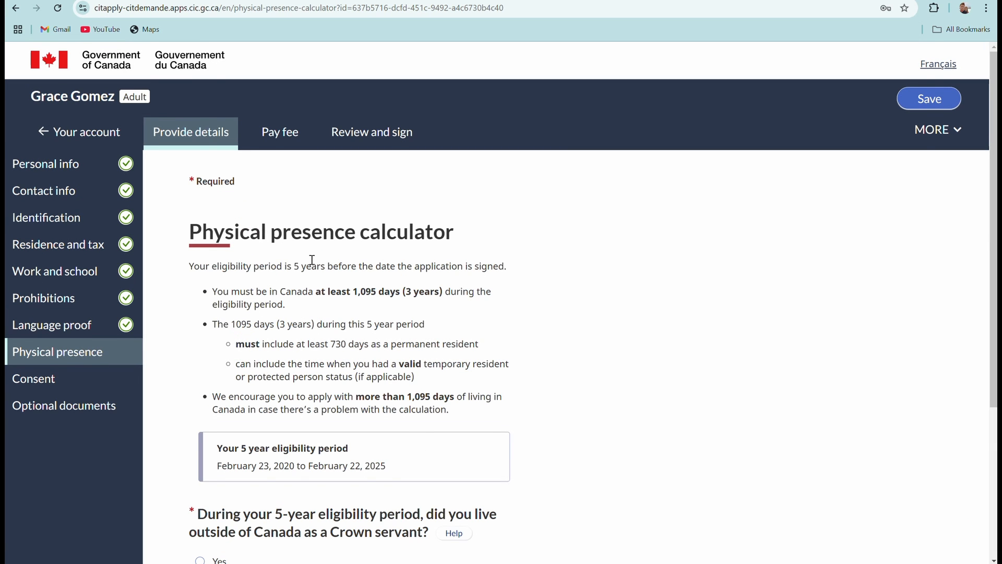
Scroll through the calculator's February 23, 2020 to February 22, 2025 eligibility period information.
scroll(313, 263, "down", 1)
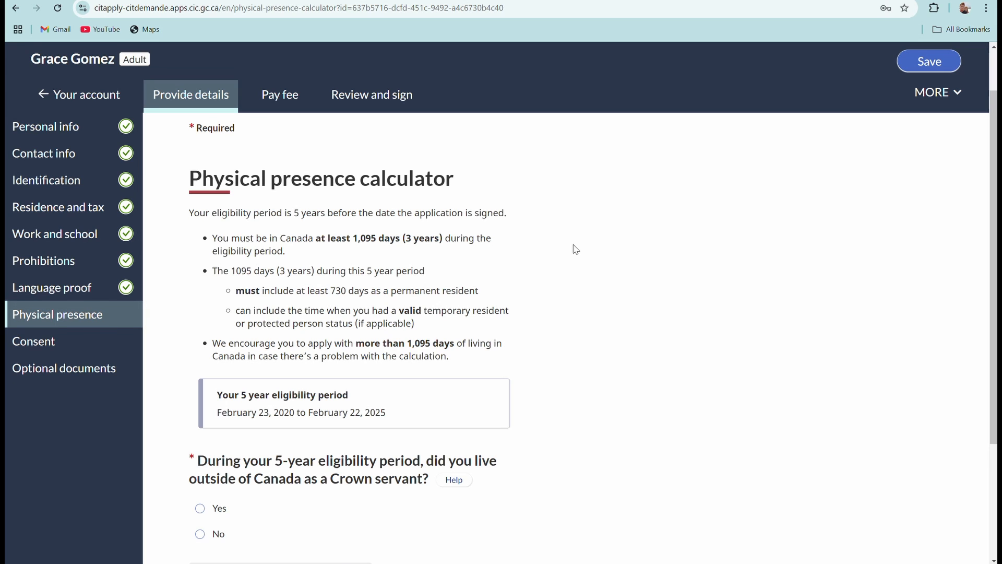
scroll(407, 321, "down", 1)
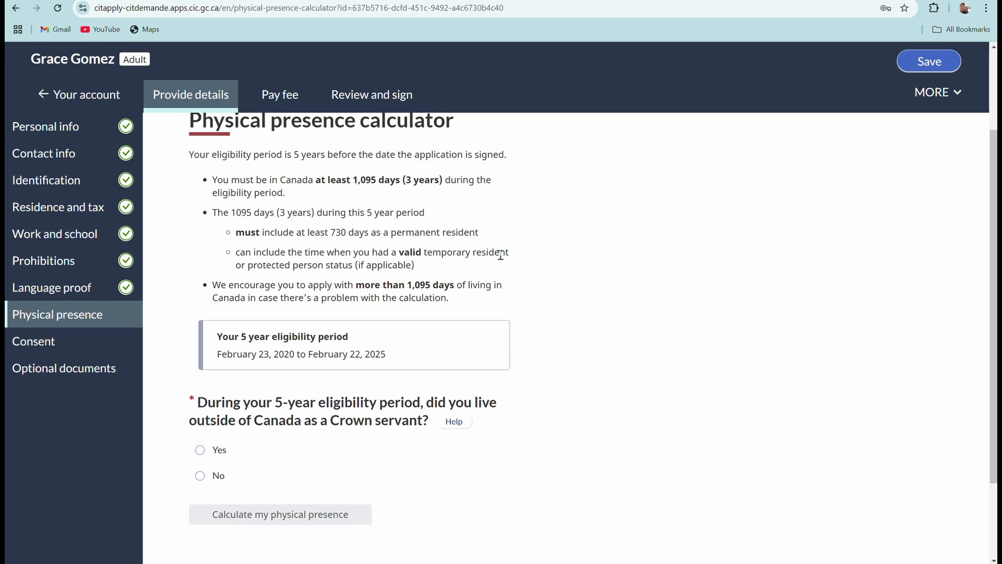
scroll(457, 271, "up", 1)
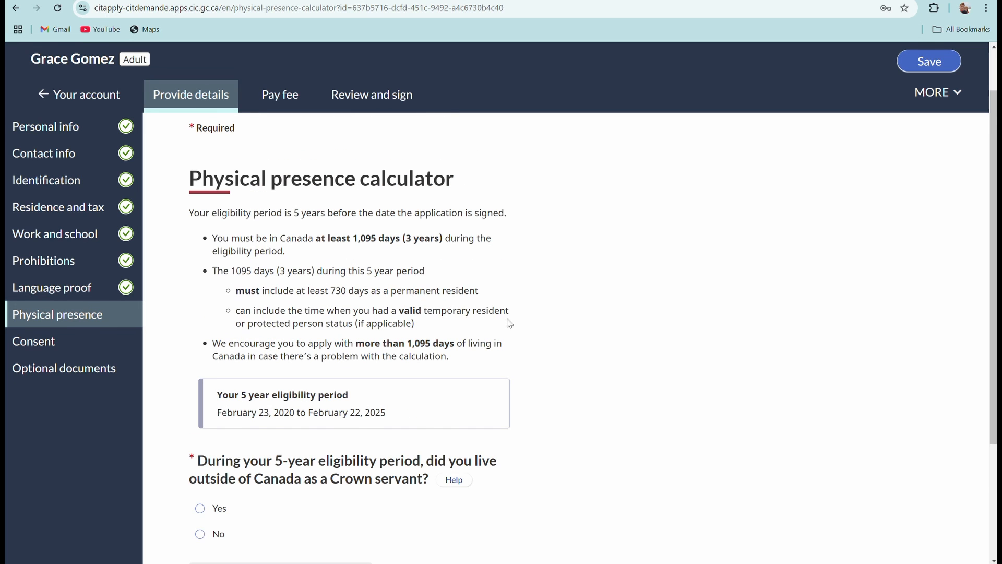
scroll(510, 324, "down", 1)
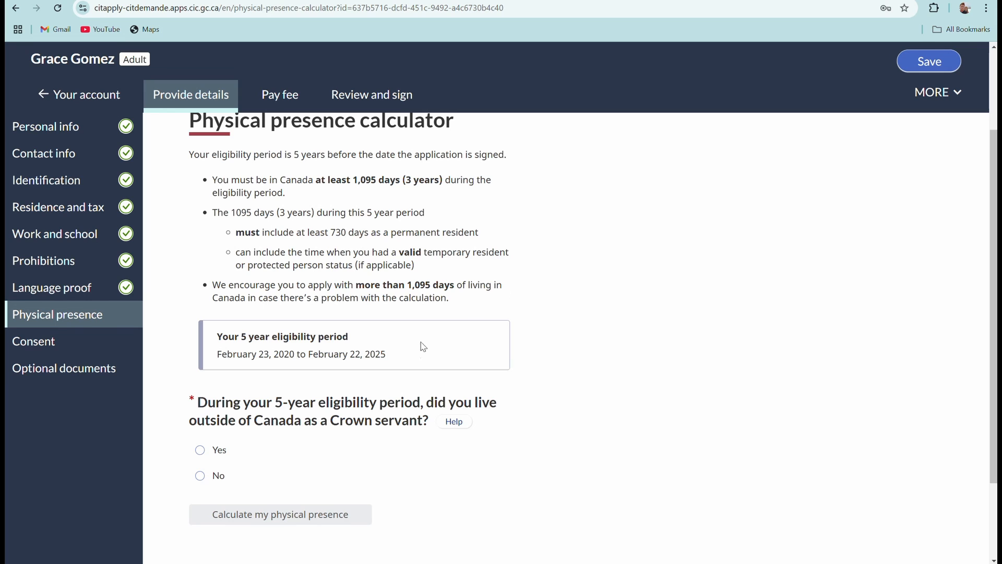
Answer No to living abroad as a Crown servant and to being a Crown servant's family member.
scroll(270, 441, "down", 1)
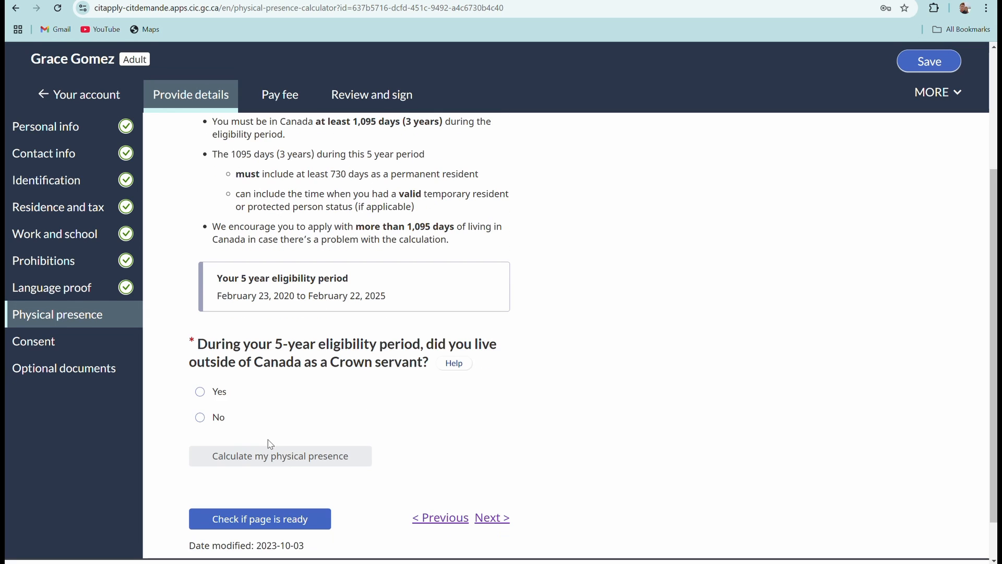
scroll(313, 373, "down", 1)
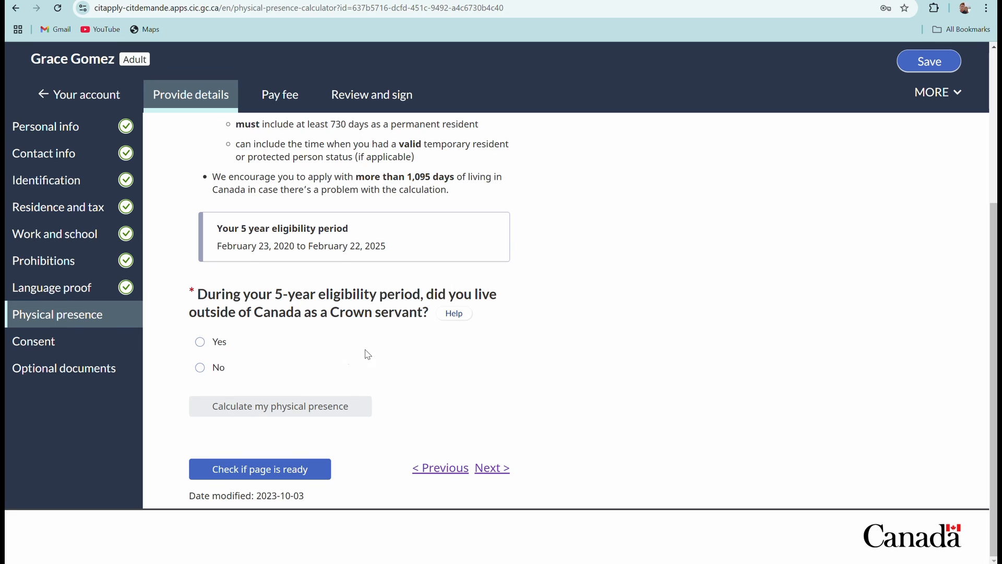
left_click(200, 368)
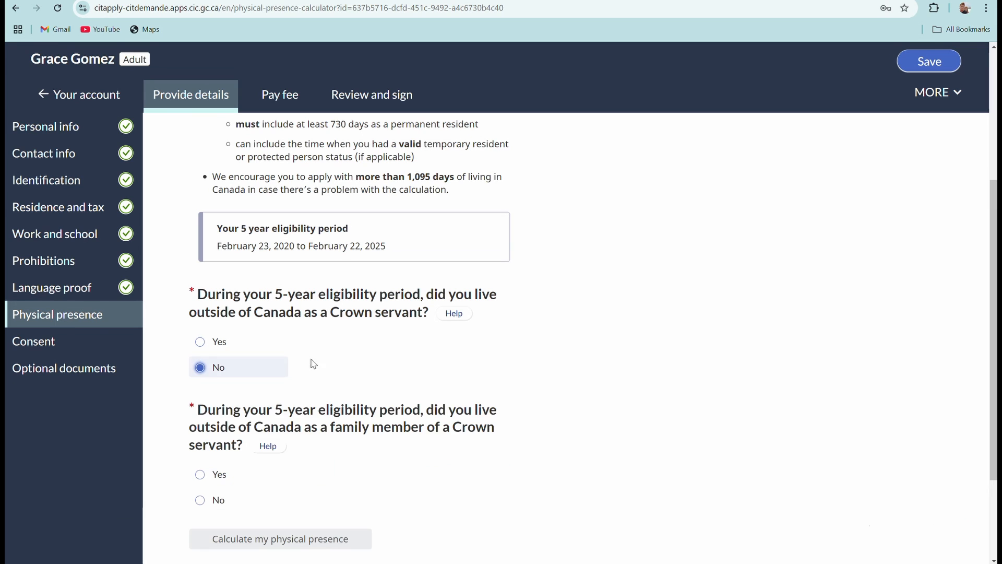
scroll(347, 353, "down", 2)
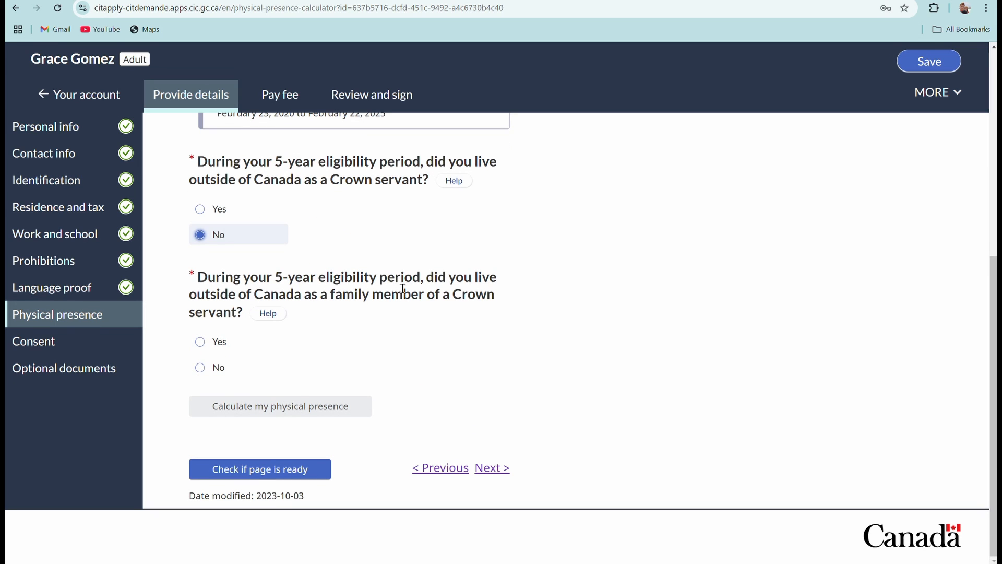
left_click(204, 370)
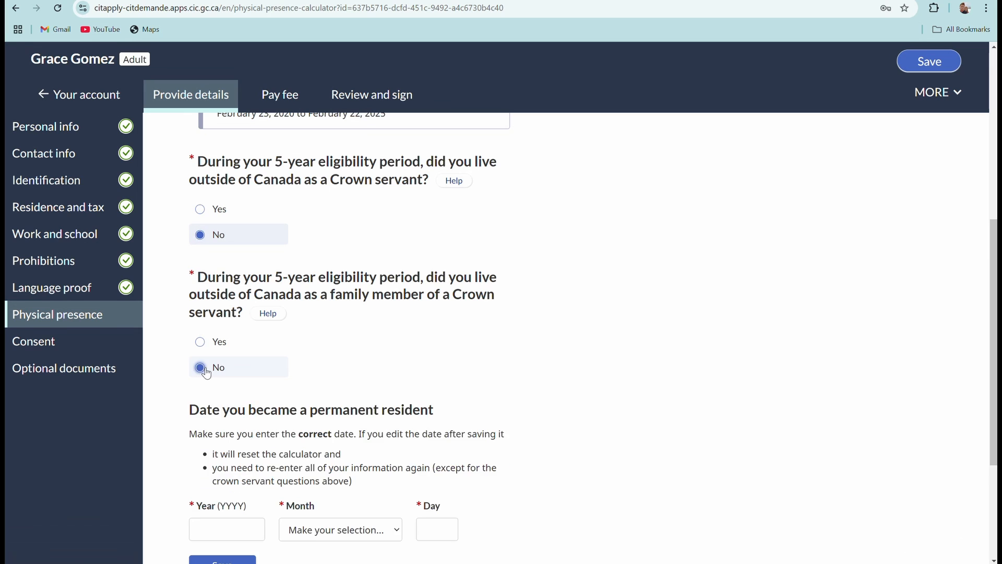
scroll(321, 333, "down", 3)
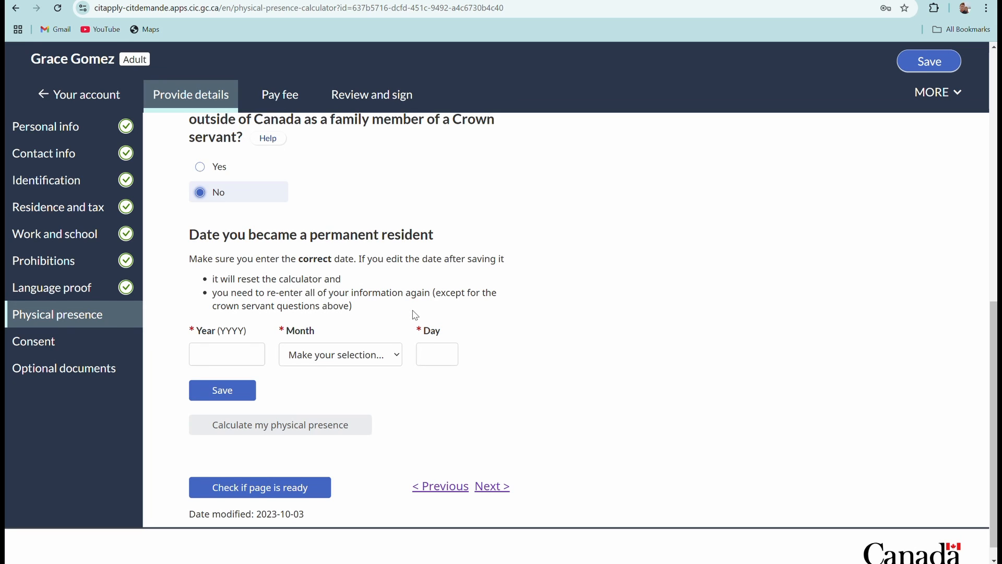
Save 2022 May 17 as the permanent resident date.
scroll(299, 350, "down", 1)
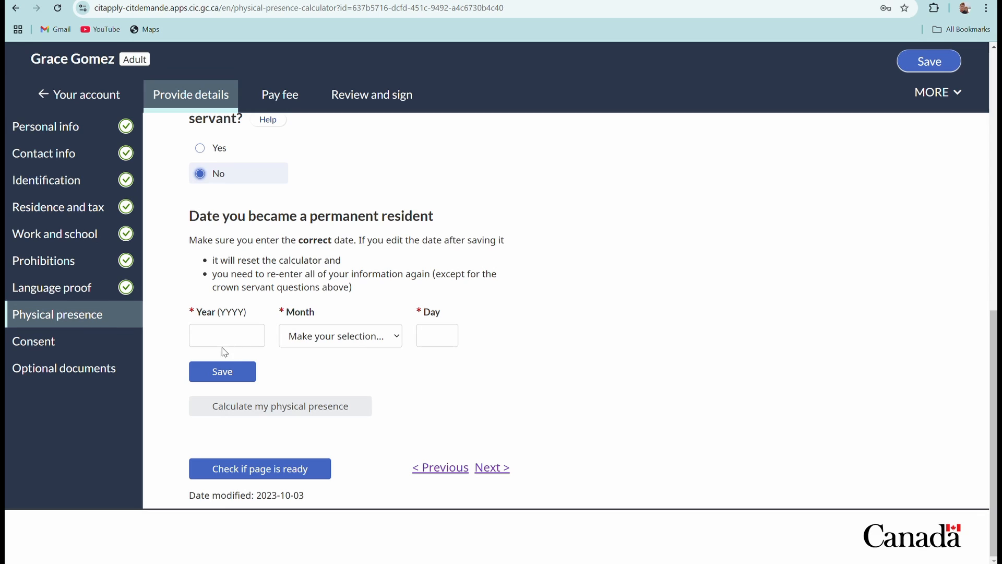
left_click(245, 339)
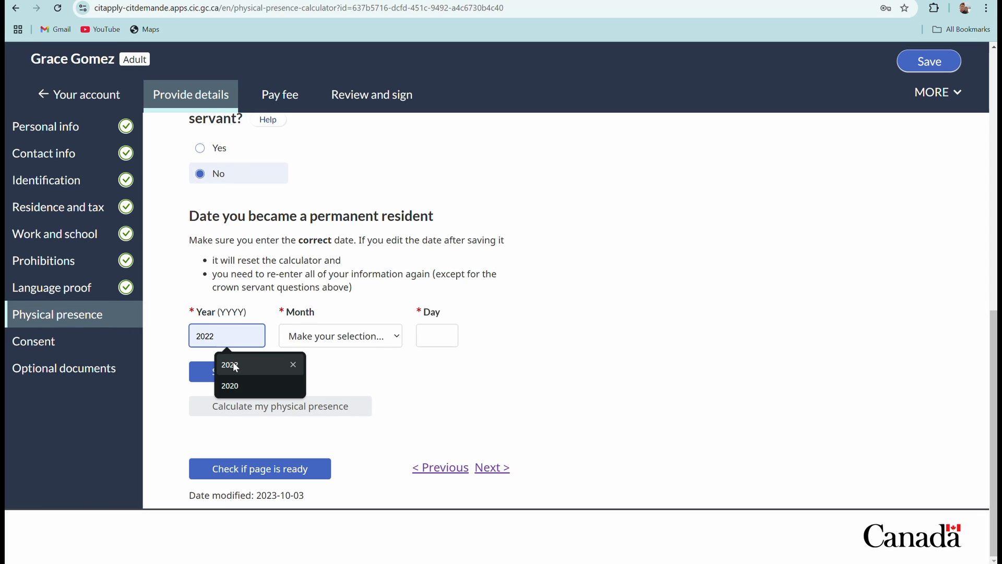
left_click(233, 364)
left_click(393, 338)
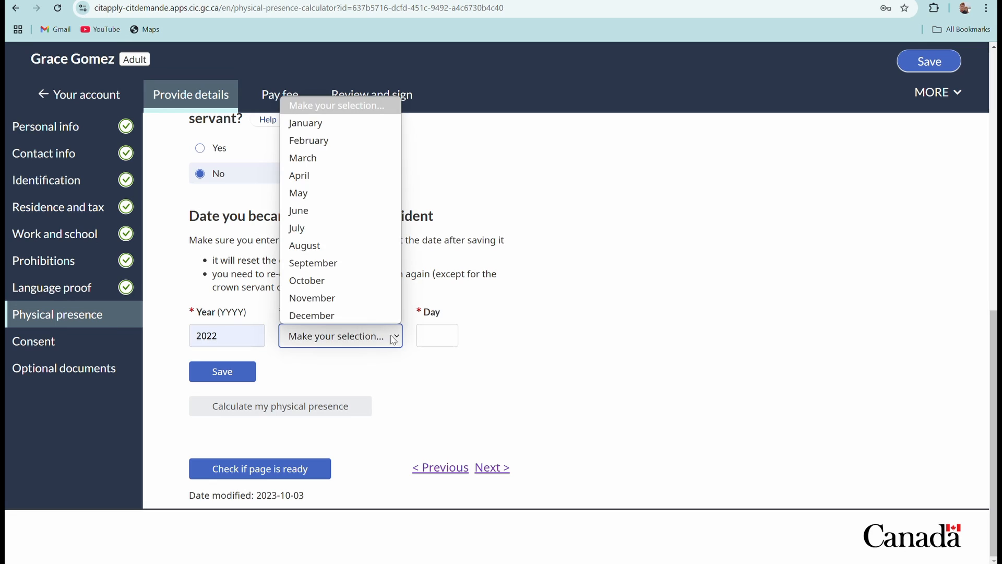
left_click(334, 209)
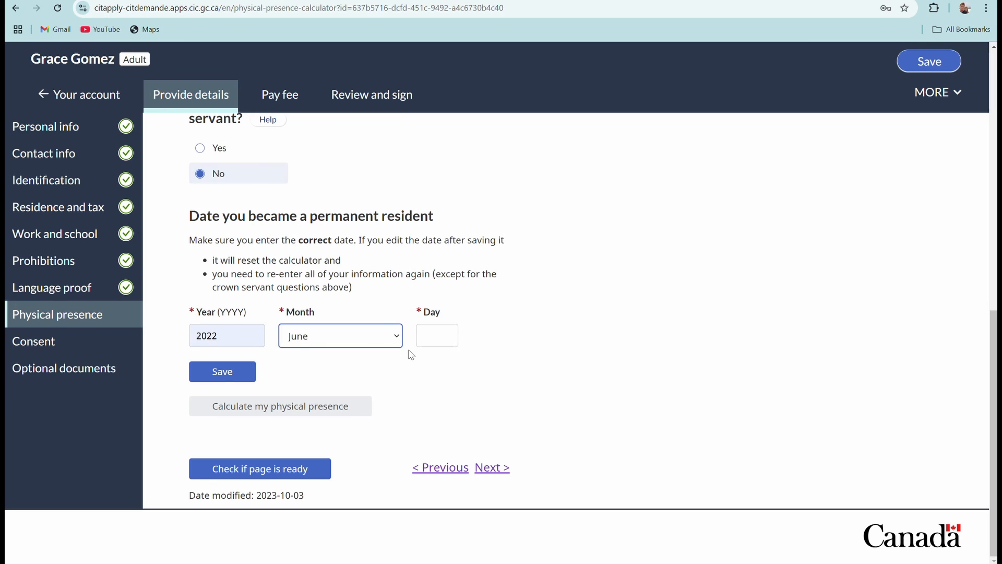
left_click(395, 339)
left_click(313, 194)
left_click(435, 343)
type("17")
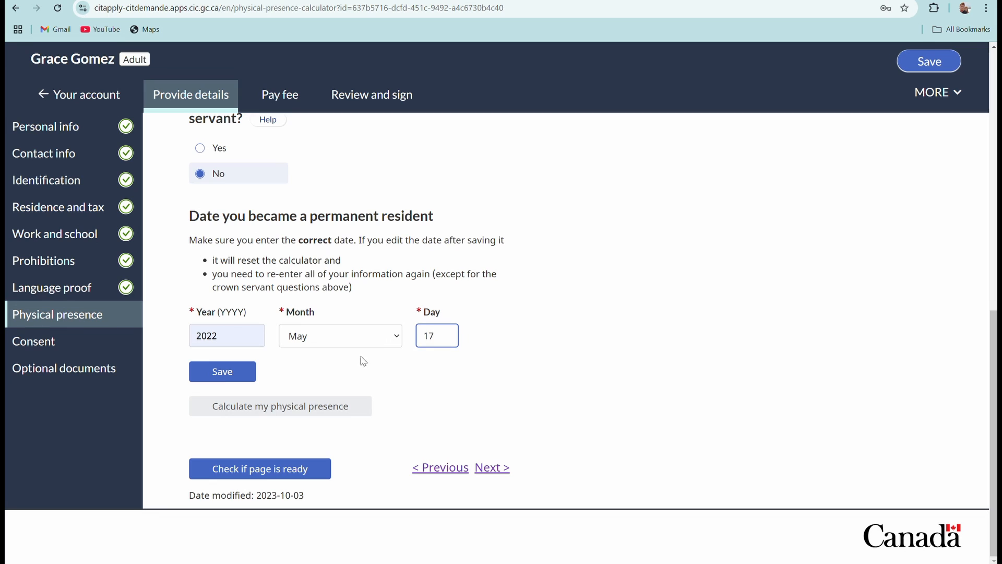
left_click(234, 377)
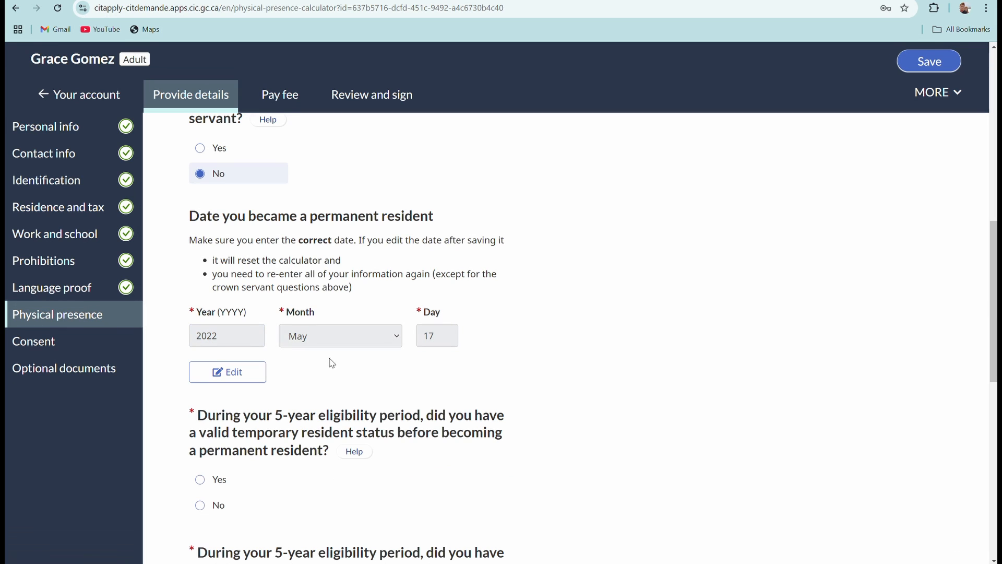
Answer Yes to having held temporary resident status before.
scroll(329, 360, "down", 1)
scroll(325, 360, "down", 1)
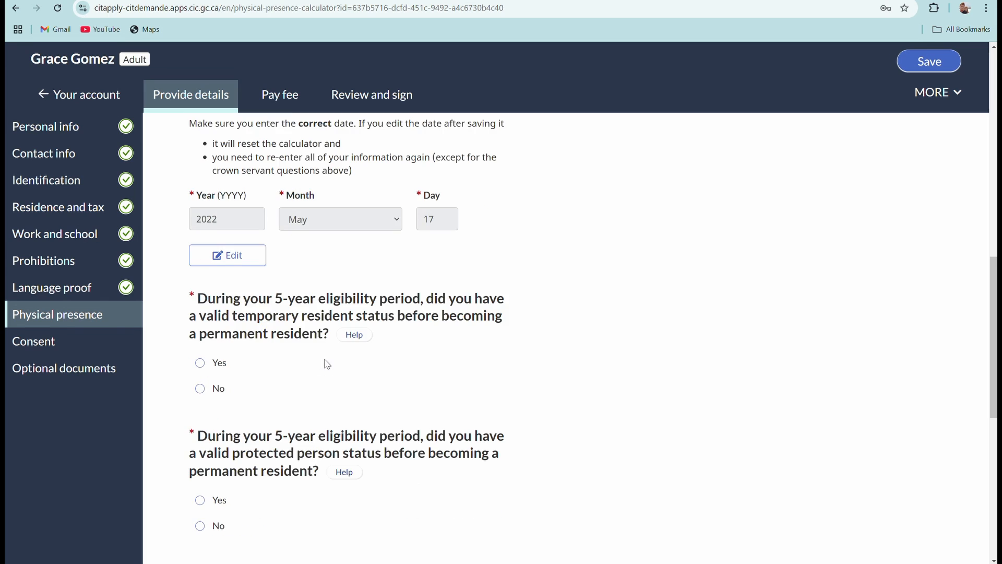
scroll(325, 362, "down", 1)
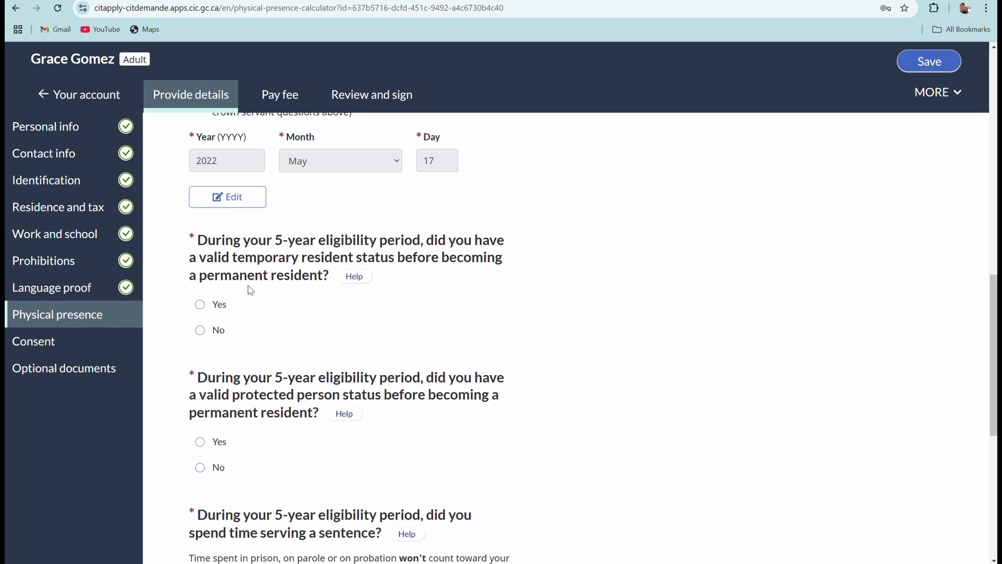
left_click(199, 304)
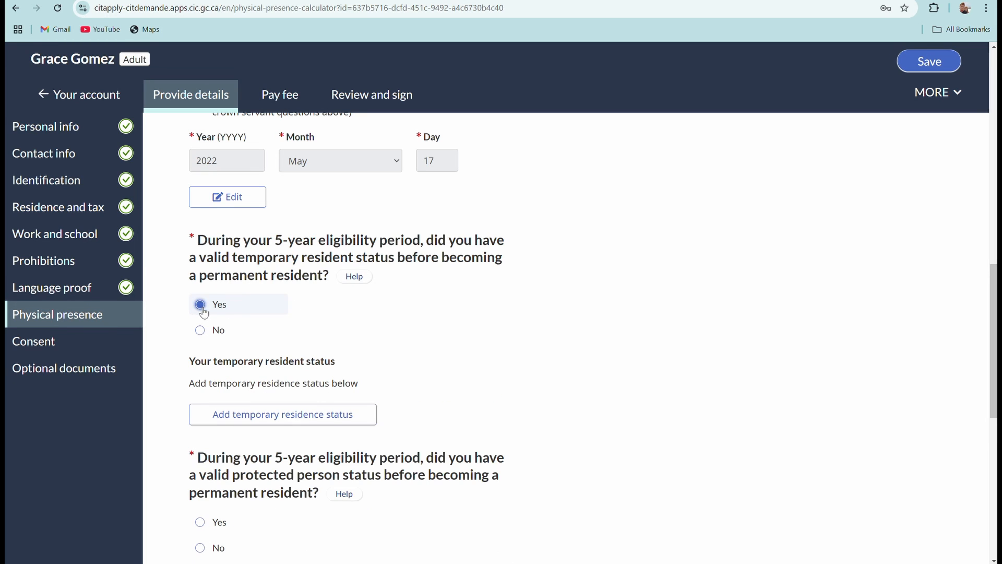
scroll(428, 350, "down", 2)
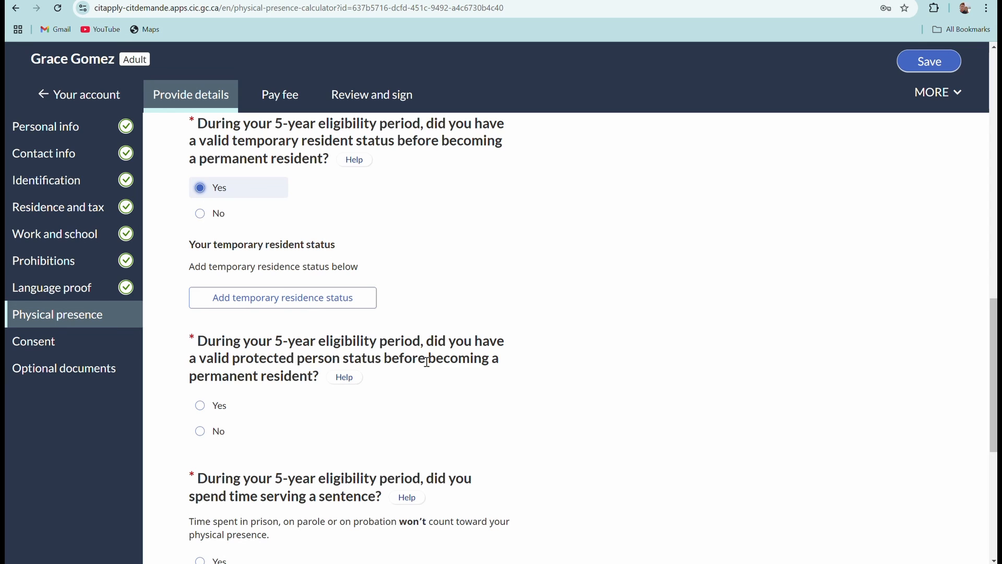
scroll(427, 361, "down", 1)
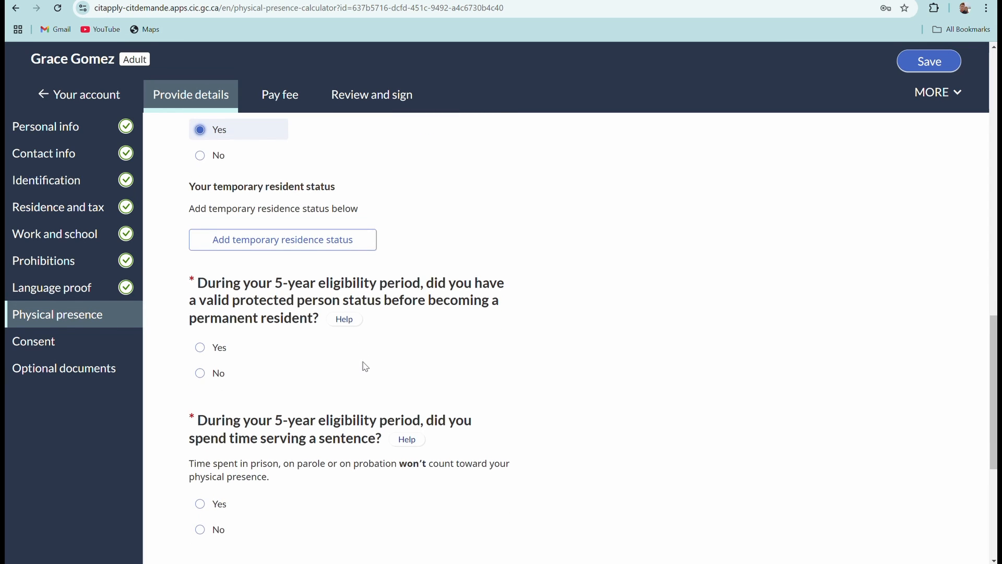
scroll(339, 368, "up", 1)
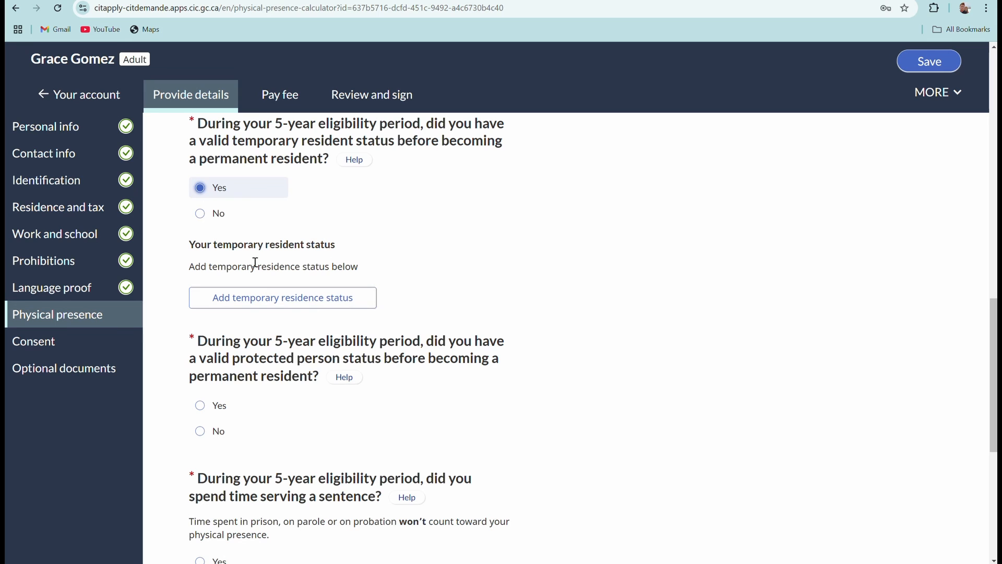
Add a Temporary foreign worker status received December 28, 2019.
left_click(266, 300)
scroll(375, 308, "down", 2)
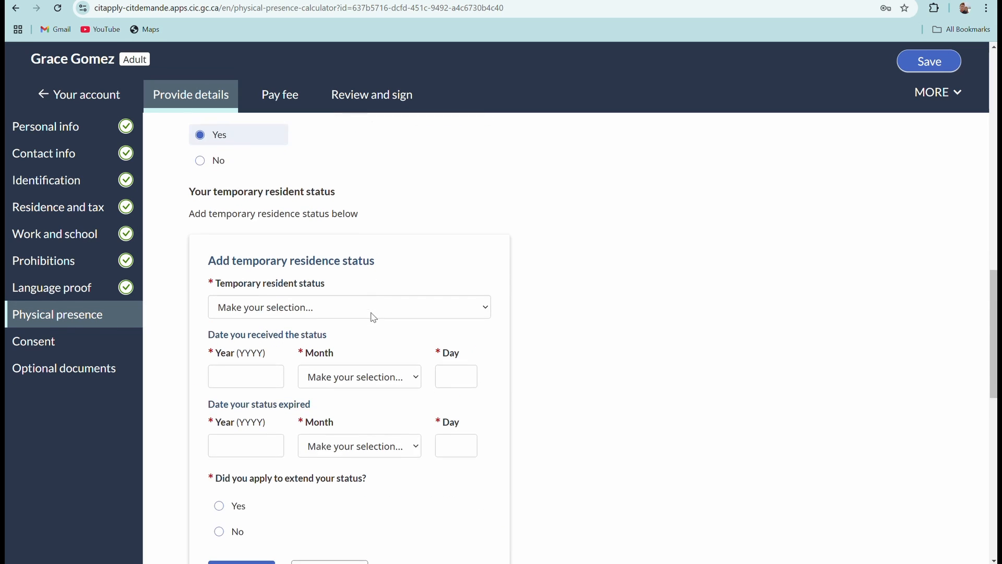
left_click(486, 245)
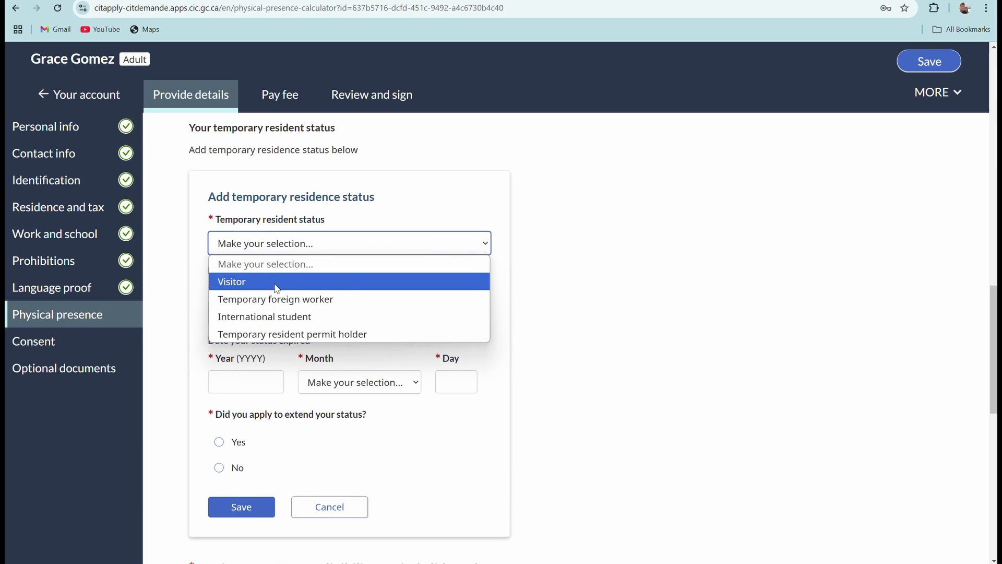
left_click(319, 303)
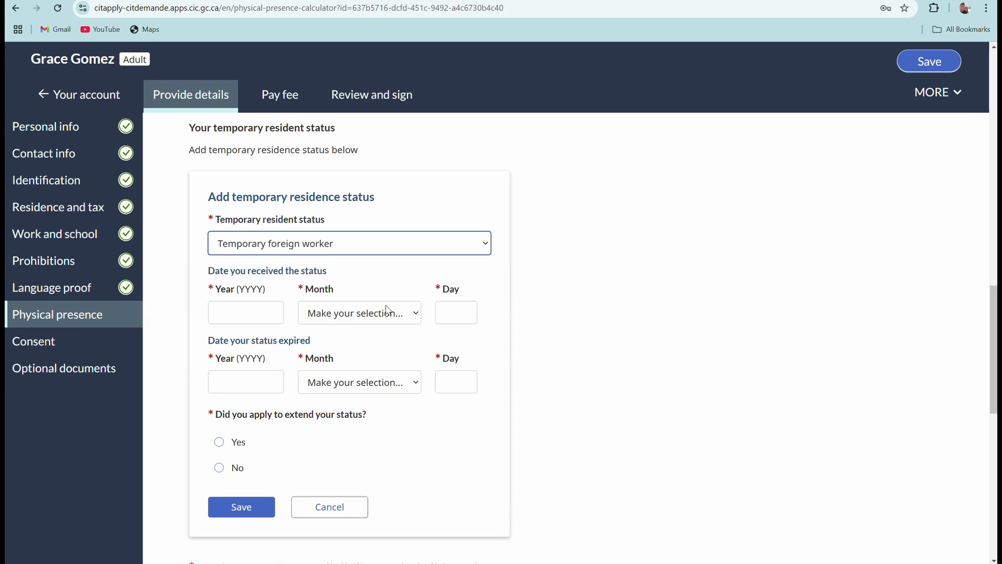
left_click(258, 312)
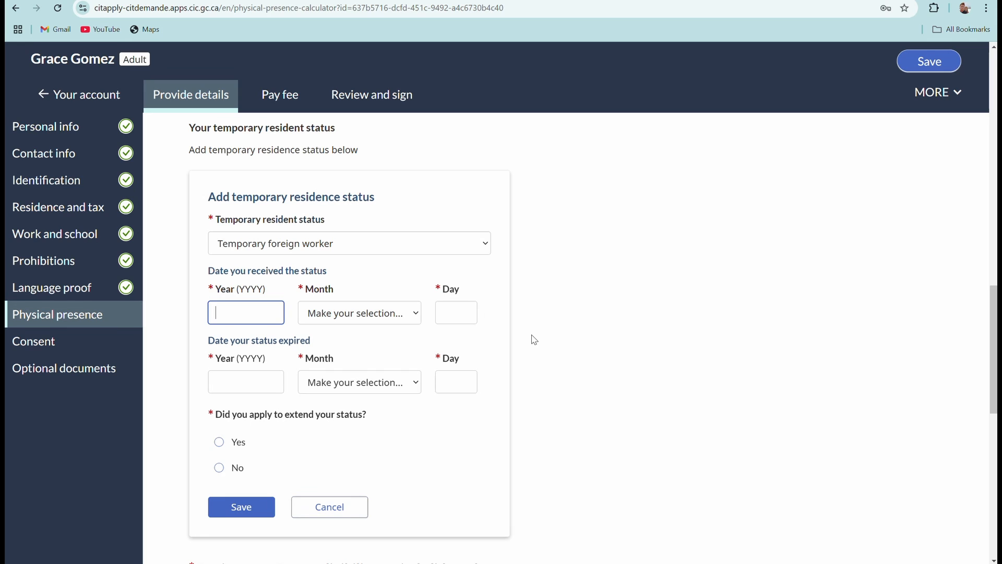
type("2019")
left_click(415, 314)
left_click(359, 544)
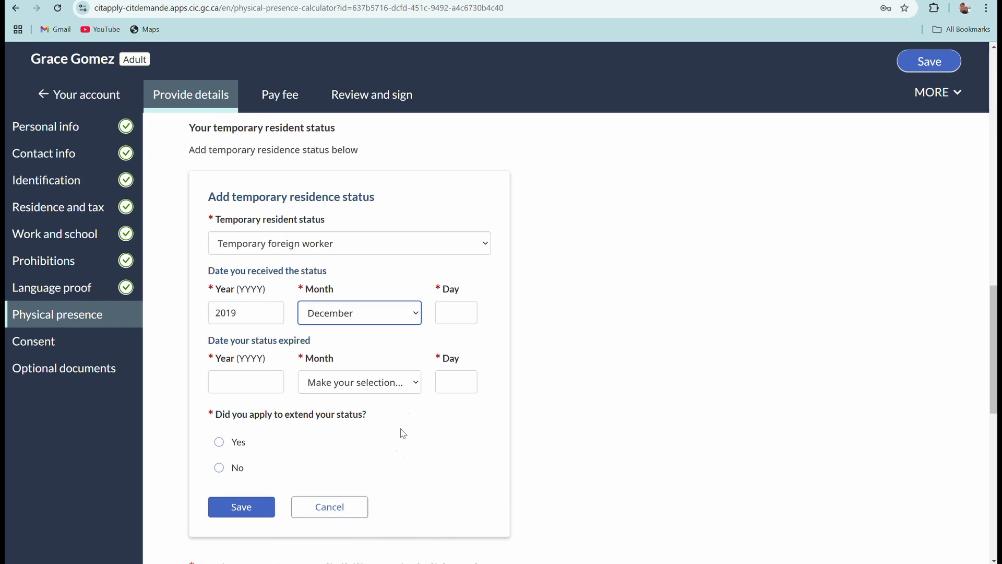
left_click(445, 312)
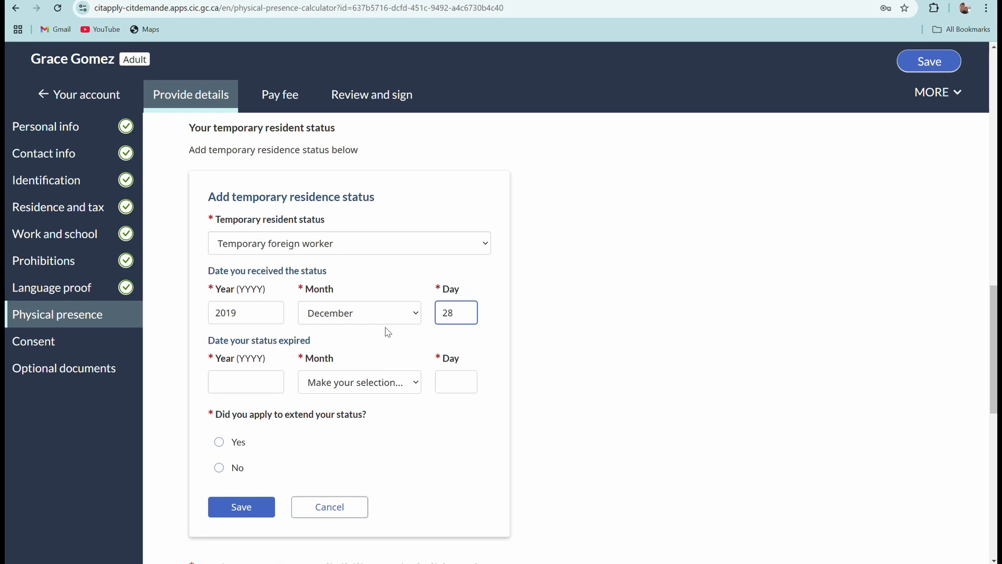
scroll(388, 335, "down", 1)
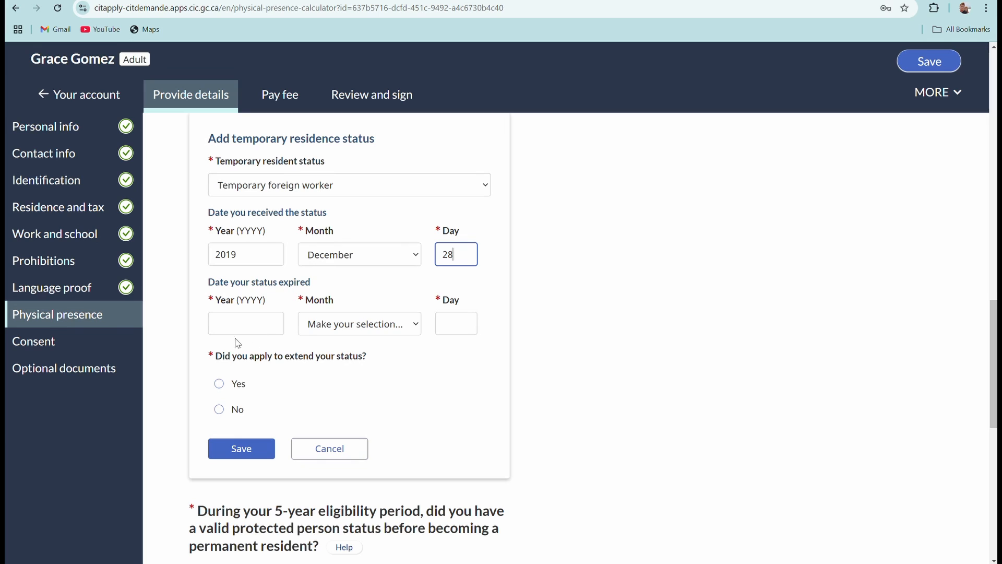
Set the status expiry to December 28, 2021 and answer No to an extension.
left_click(220, 325)
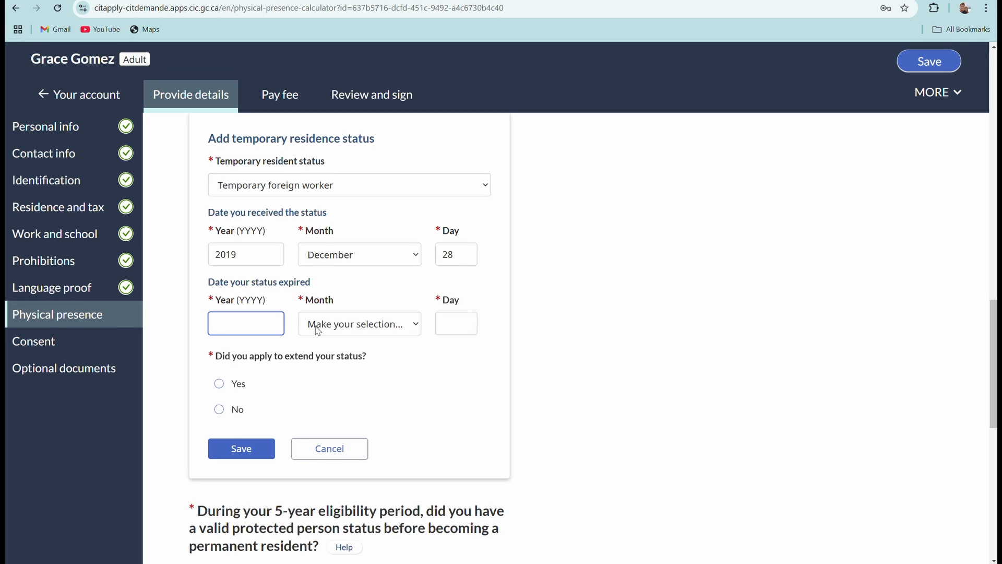
type("2021")
left_click(403, 328)
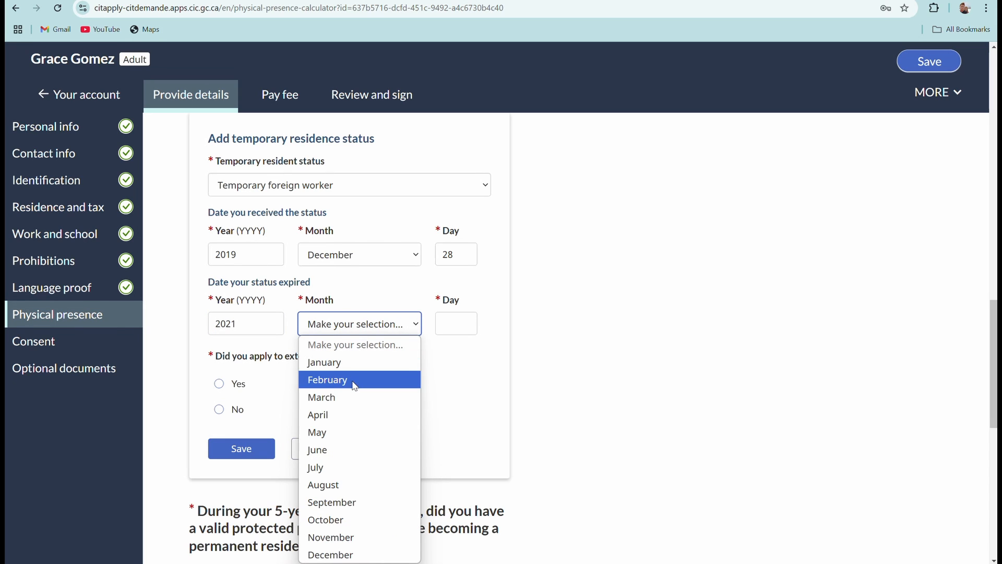
left_click(355, 554)
left_click(449, 324)
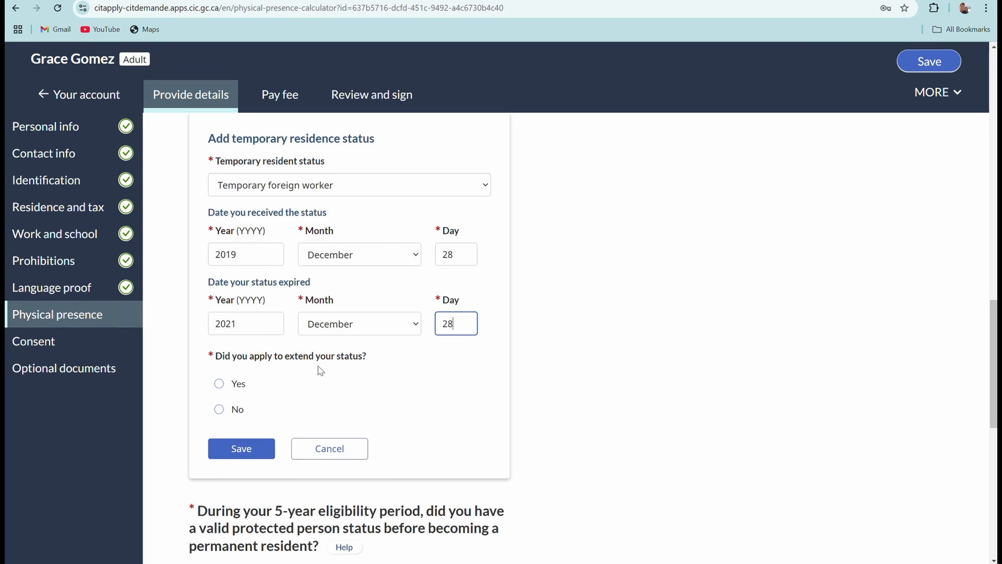
scroll(329, 372, "down", 1)
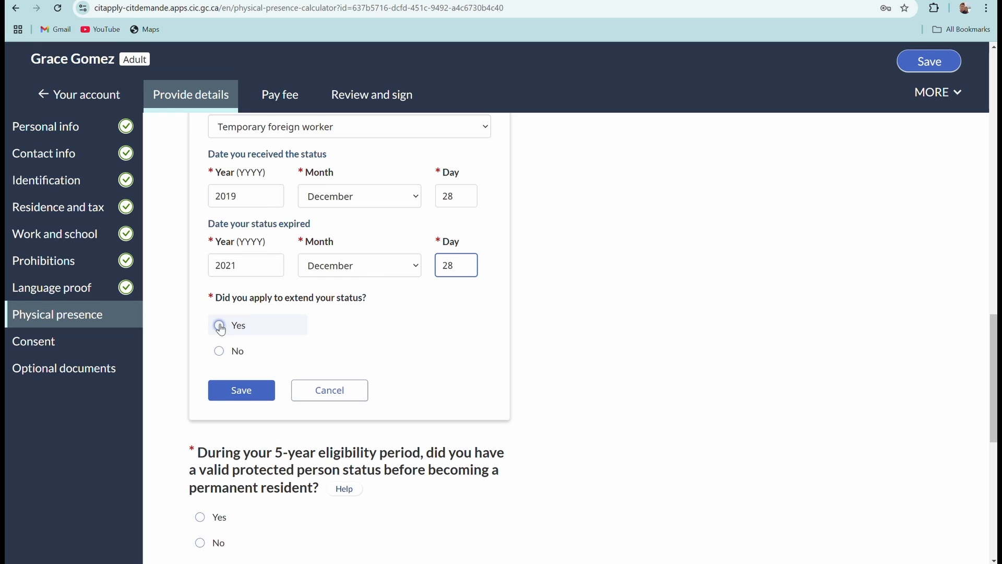
left_click(222, 352)
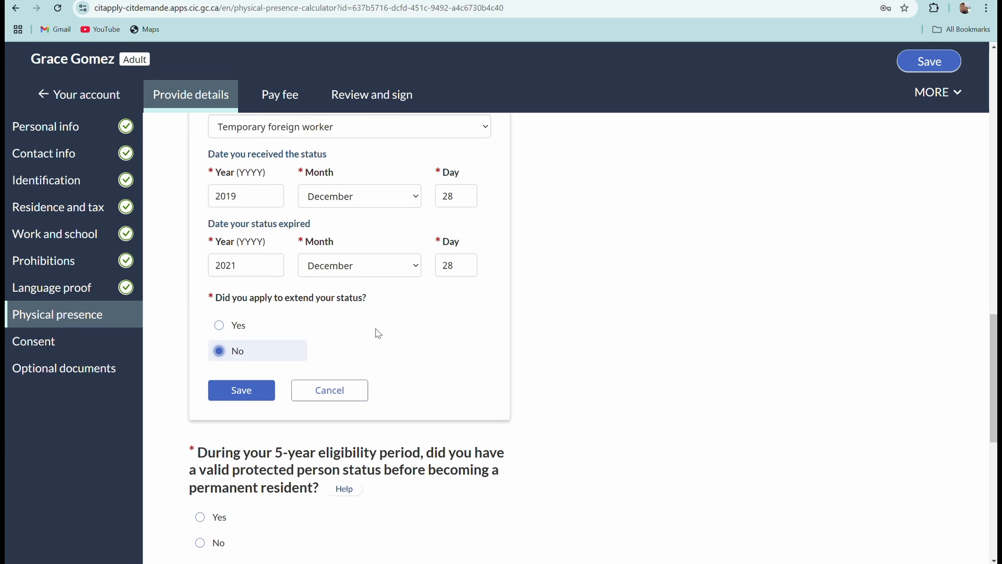
scroll(365, 336, "down", 1)
scroll(293, 318, "down", 2)
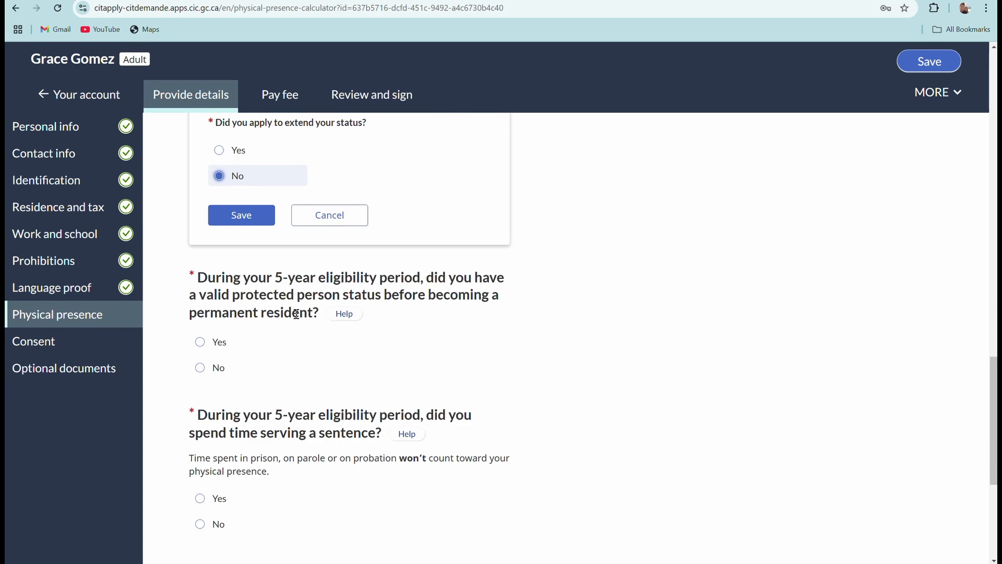
scroll(301, 318, "up", 2)
scroll(300, 318, "up", 3)
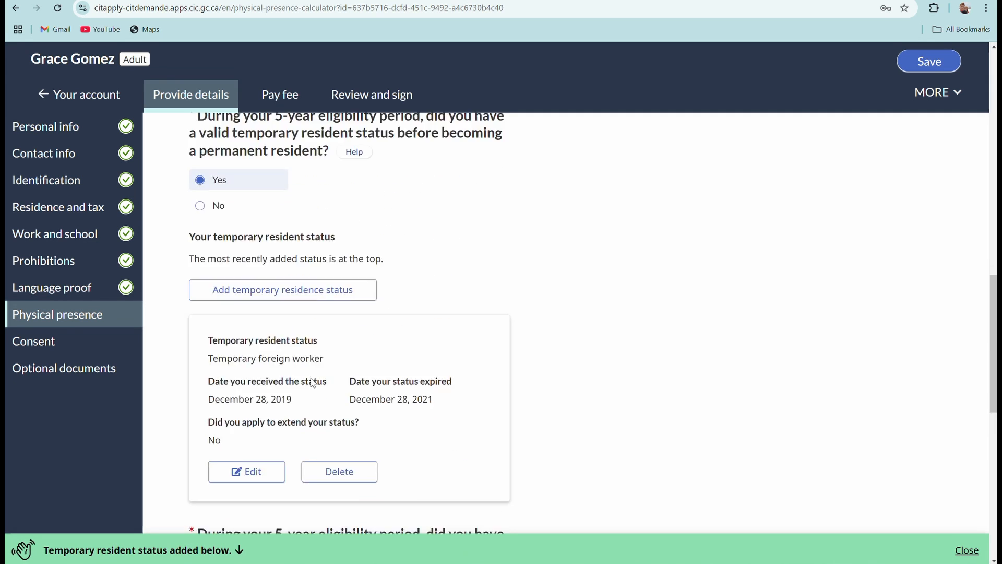
scroll(334, 366, "up", 1)
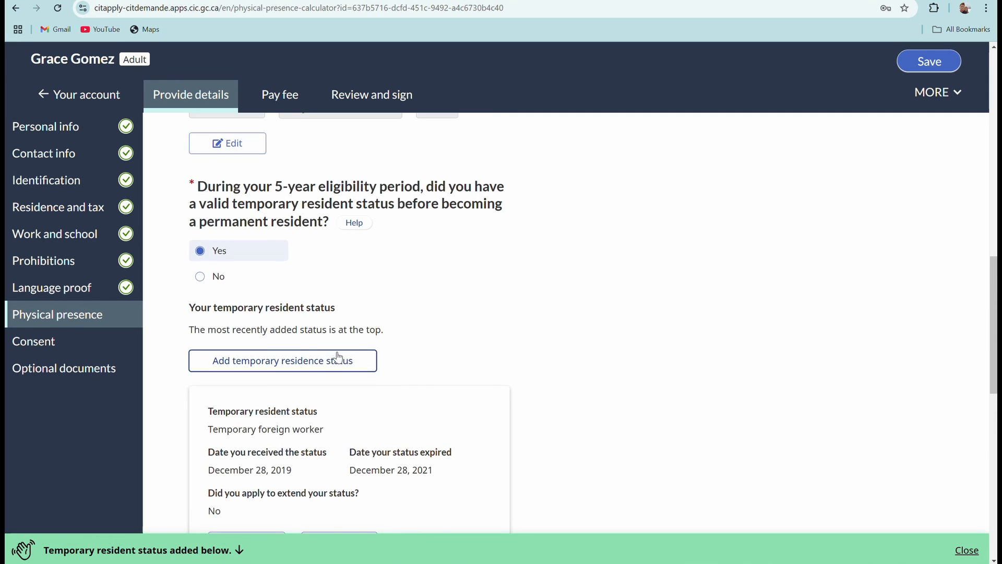
scroll(337, 356, "down", 4)
Open a blank form for a second temporary residence status.
scroll(334, 356, "up", 4)
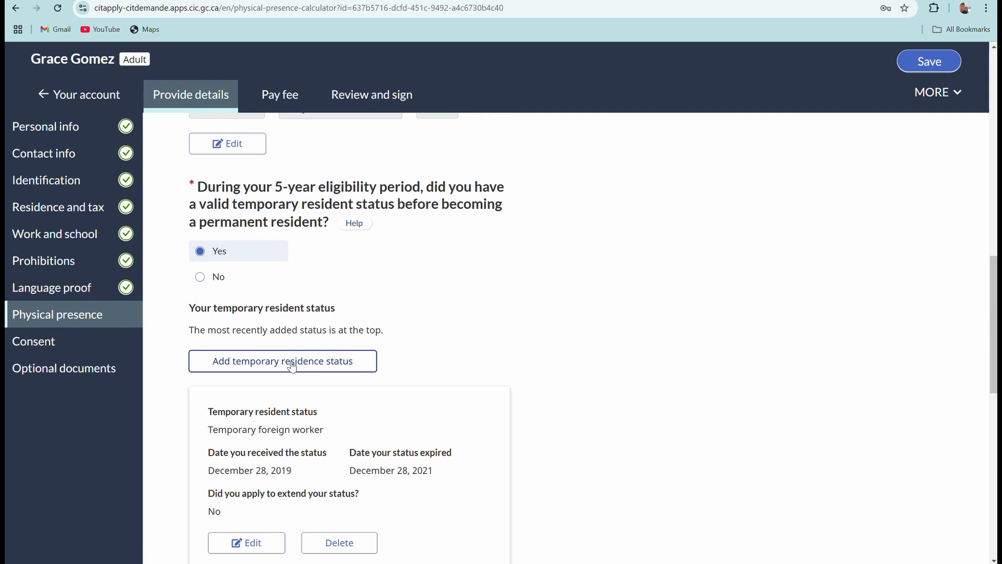
left_click(293, 366)
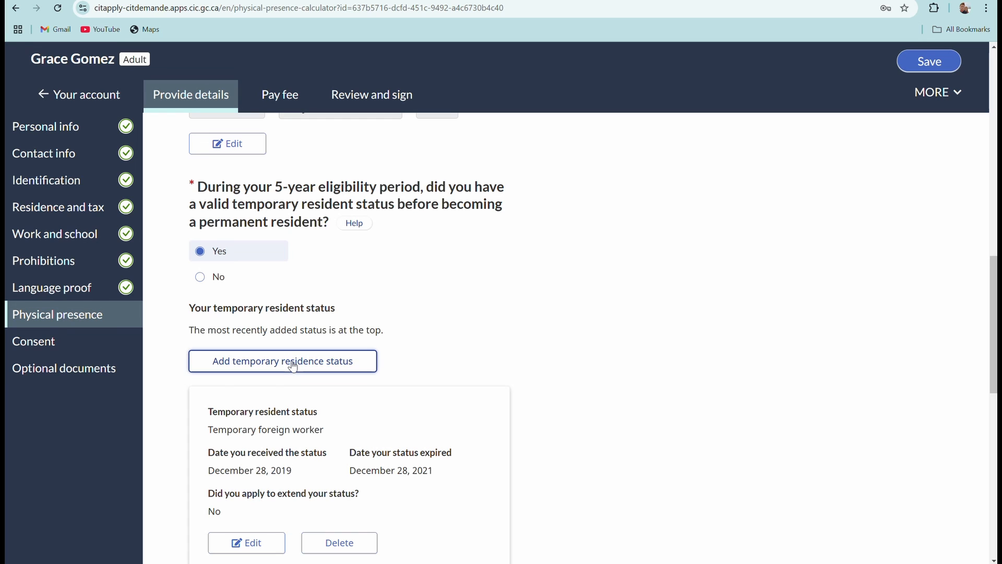
scroll(301, 359, "up", 4)
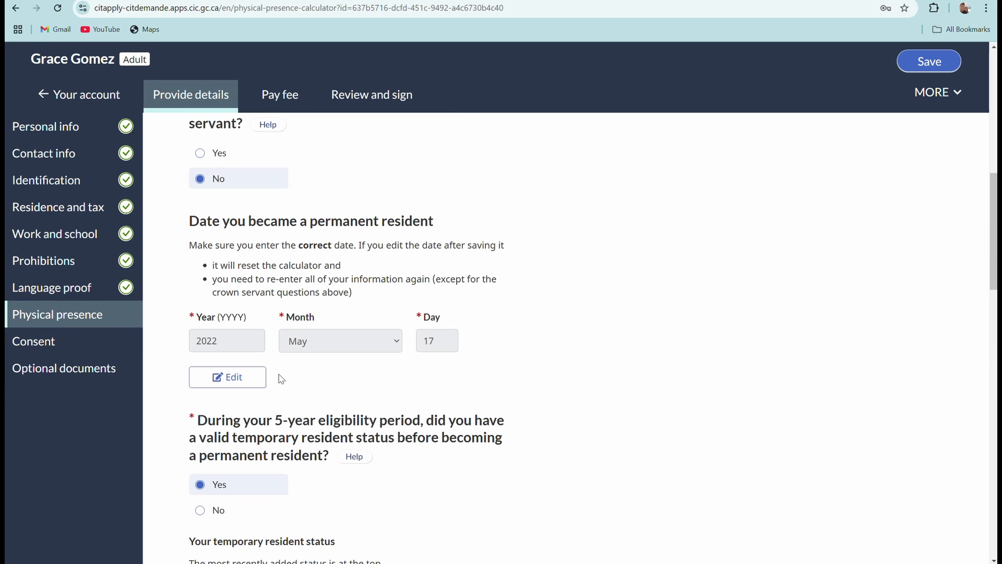
scroll(375, 368, "down", 4)
scroll(374, 367, "down", 10)
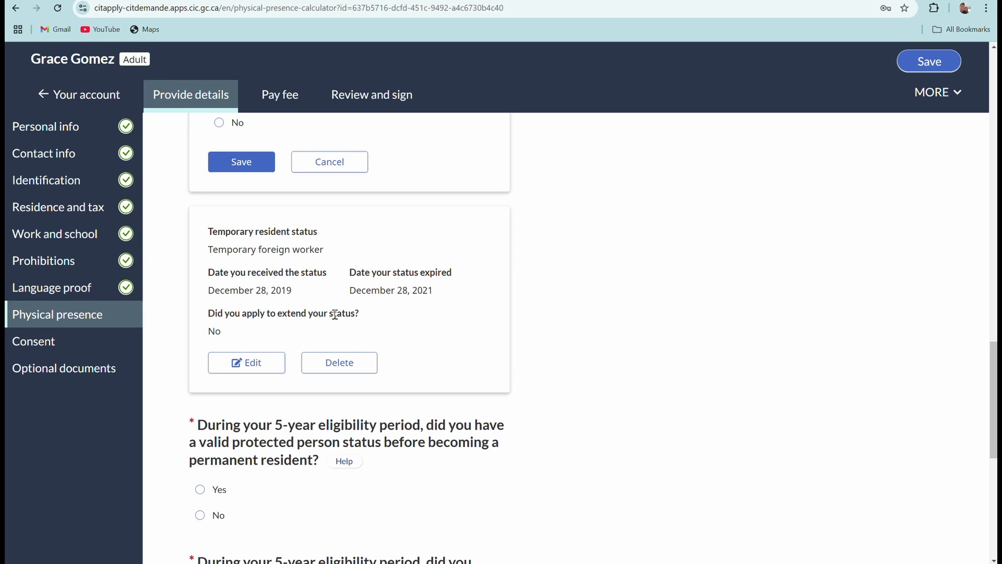
scroll(339, 315, "up", 2)
scroll(335, 315, "up", 4)
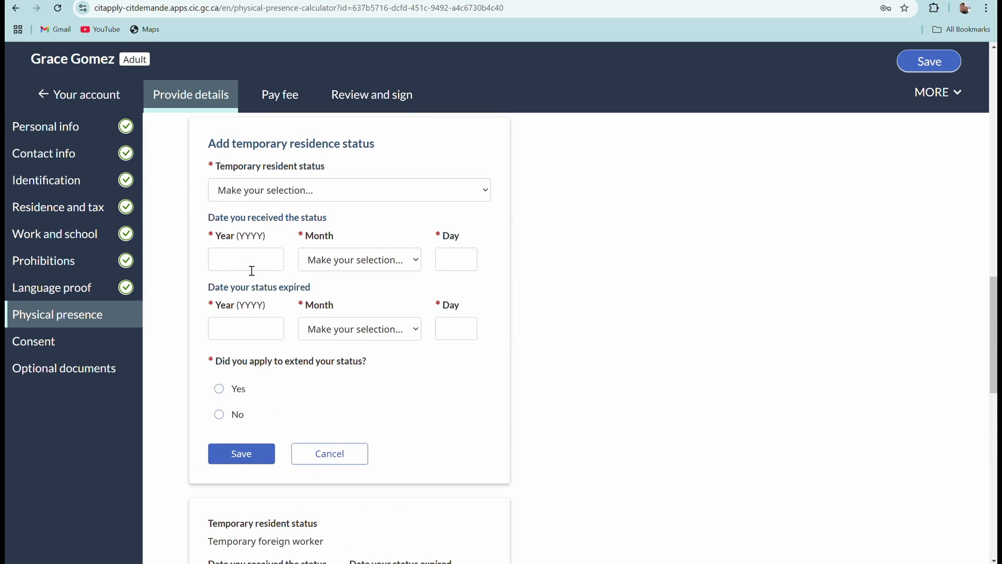
scroll(270, 261, "up", 1)
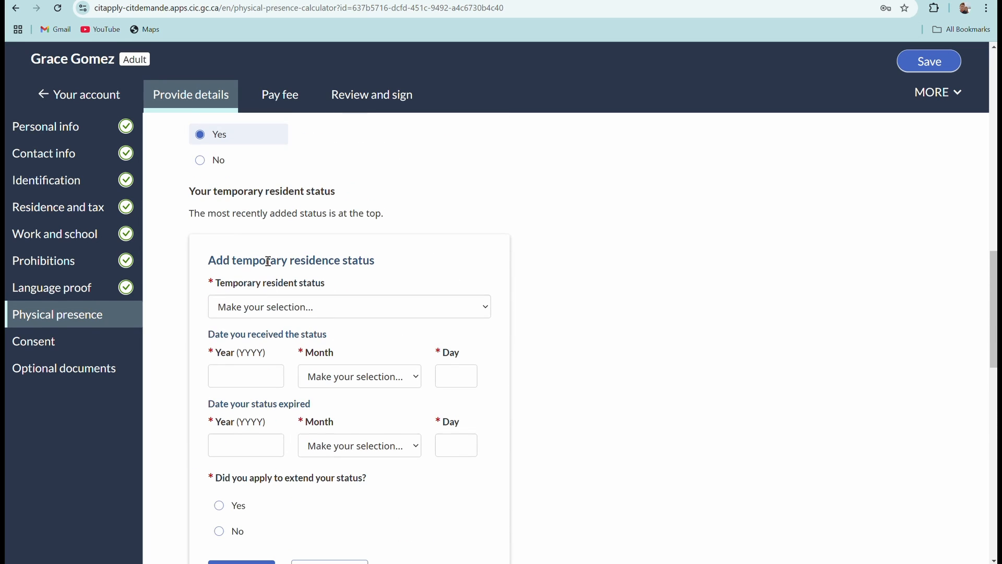
Choose Temporary foreign worker with a received date of December 29, 2021.
left_click(299, 308)
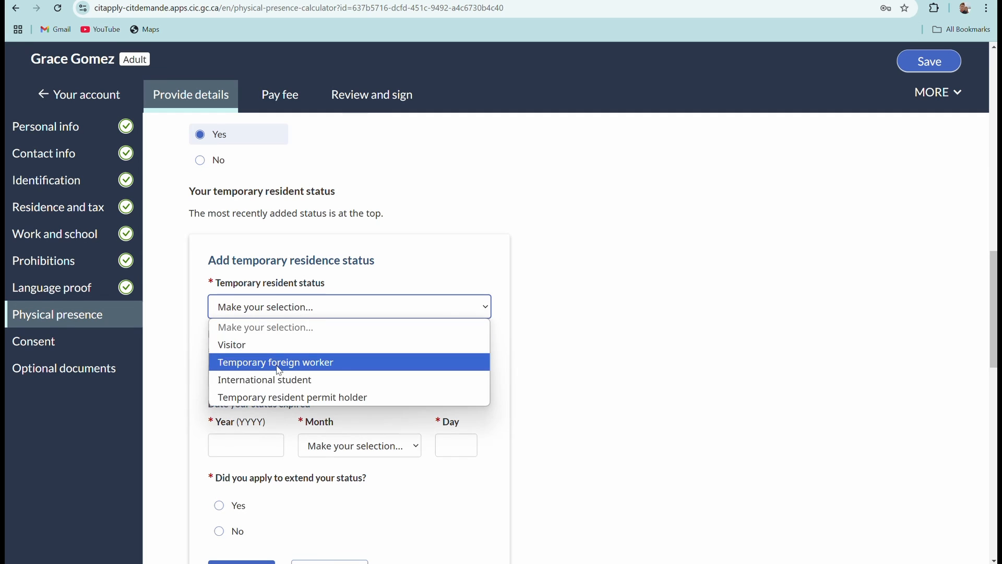
left_click(291, 359)
scroll(339, 306, "down", 1)
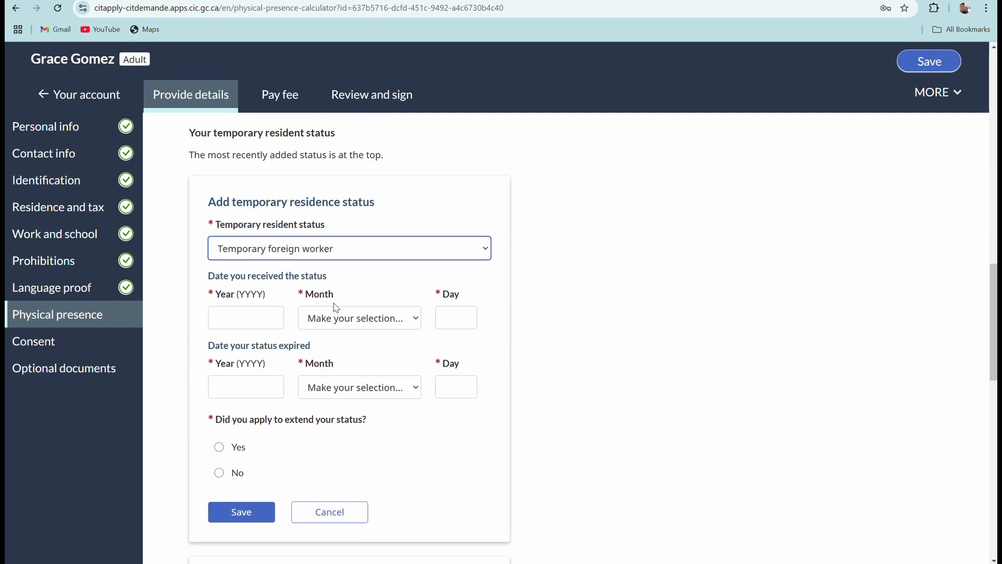
left_click(262, 319)
scroll(412, 391, "up", 6)
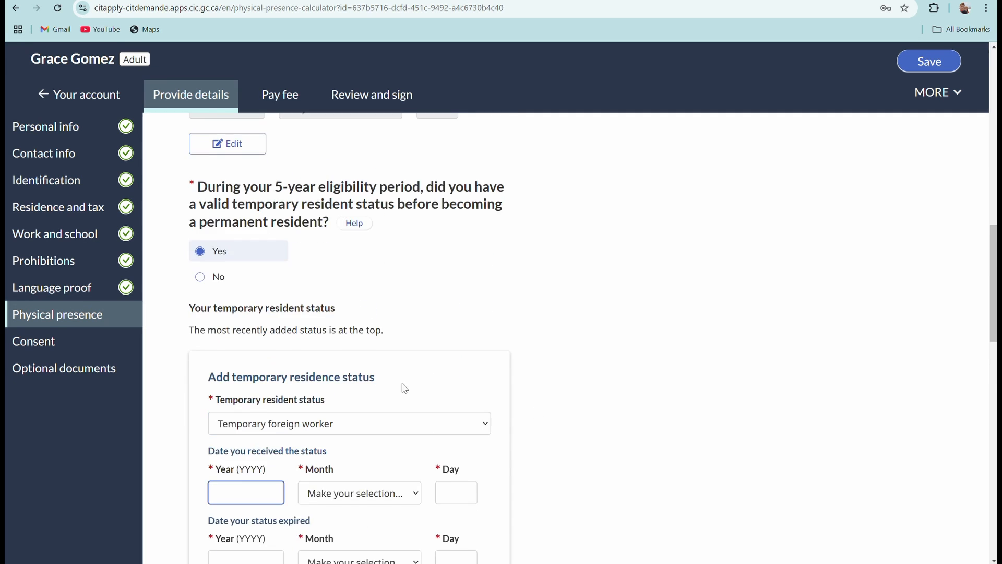
scroll(402, 389, "down", 12)
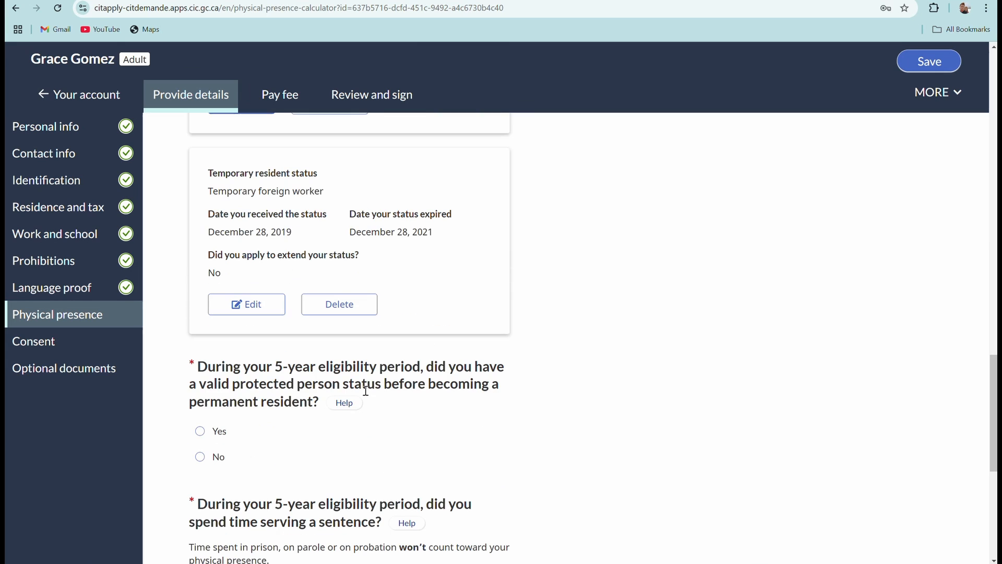
scroll(410, 278, "up", 12)
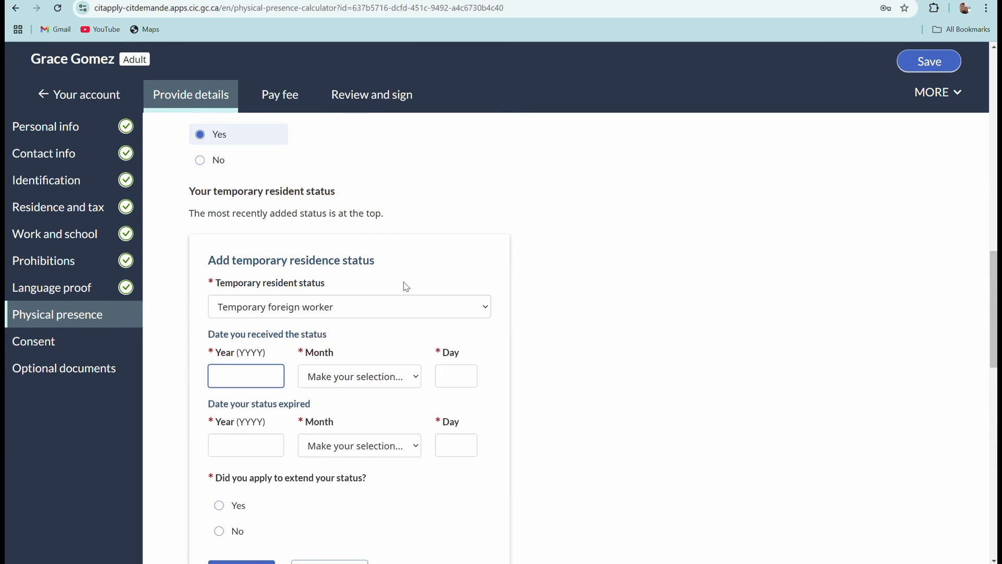
scroll(403, 288, "up", 4)
scroll(359, 292, "down", 6)
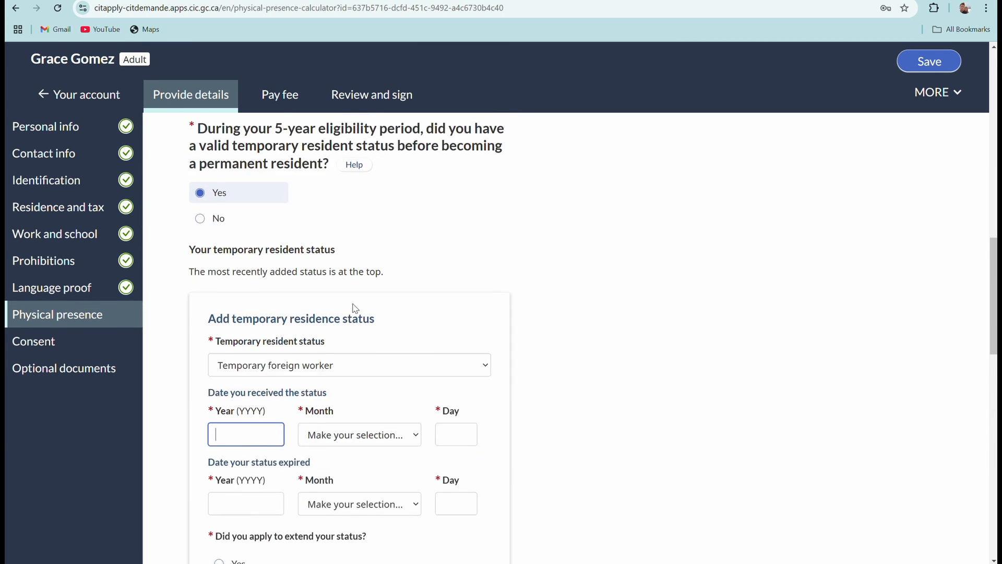
type("2021")
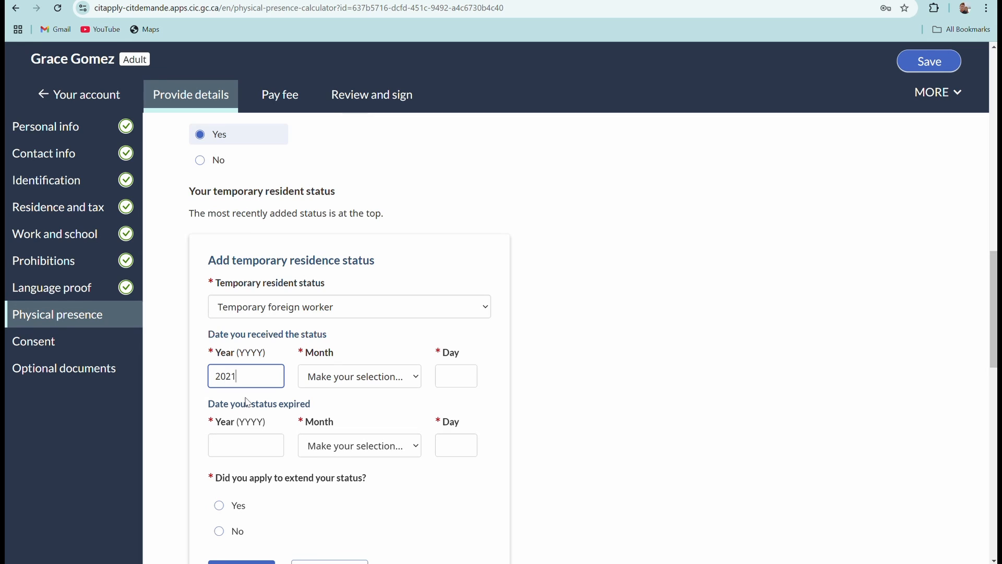
left_click(410, 376)
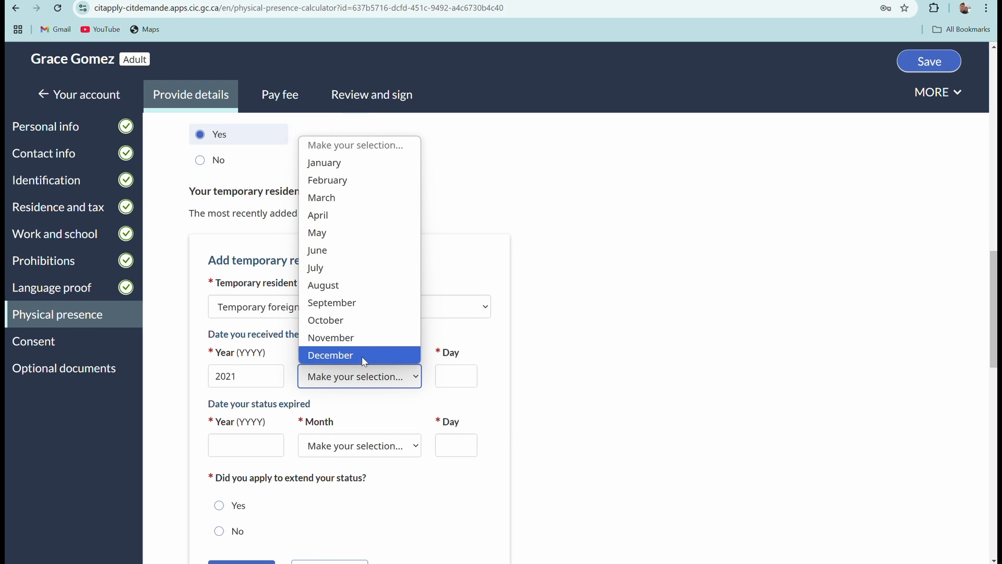
left_click(395, 355)
left_click(463, 385)
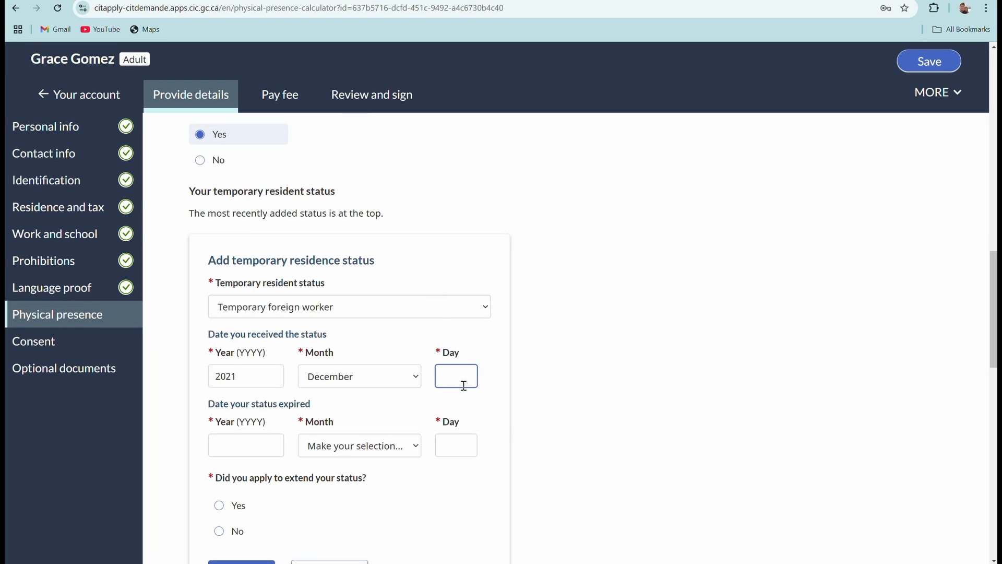
type("29")
Set expiry to May 16, 2022, answer No to extension, and save the status.
left_click(267, 441)
scroll(276, 449, "down", 1)
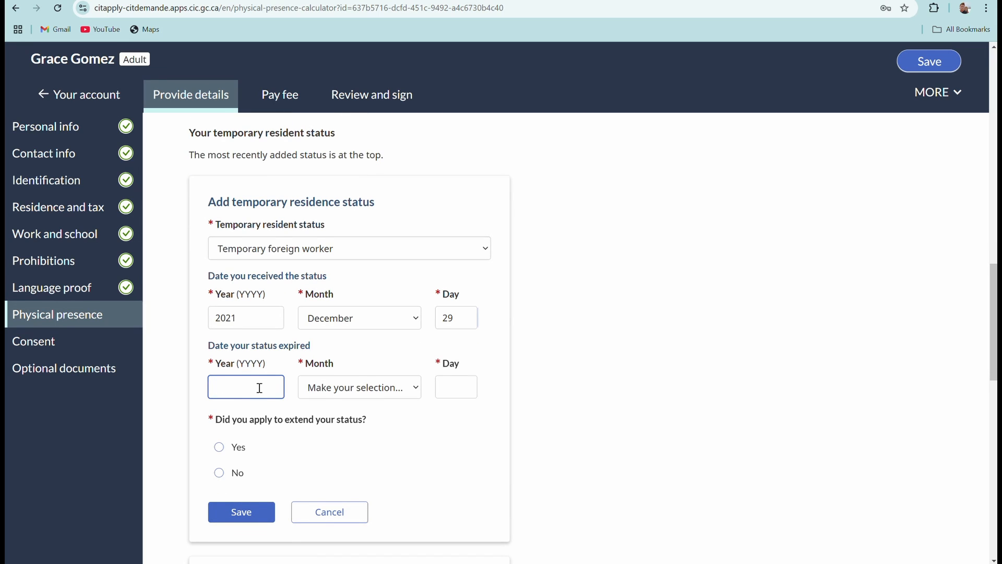
type("2022")
left_click(413, 388)
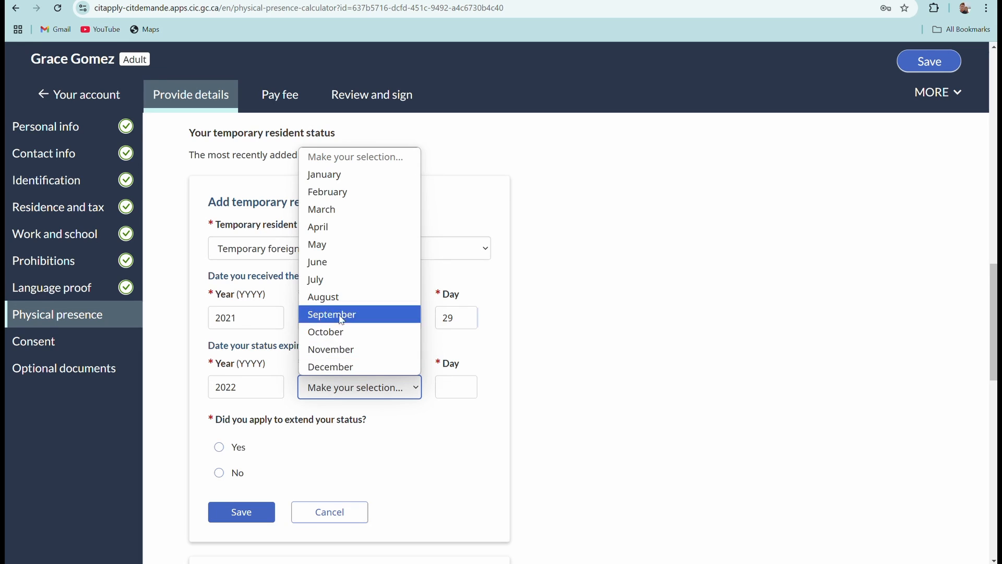
left_click(317, 245)
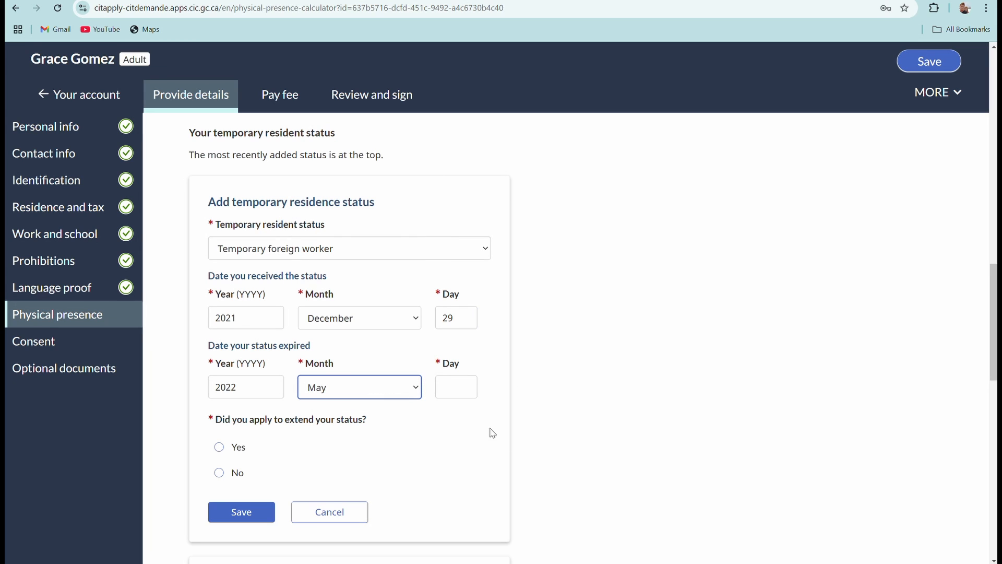
left_click(465, 395)
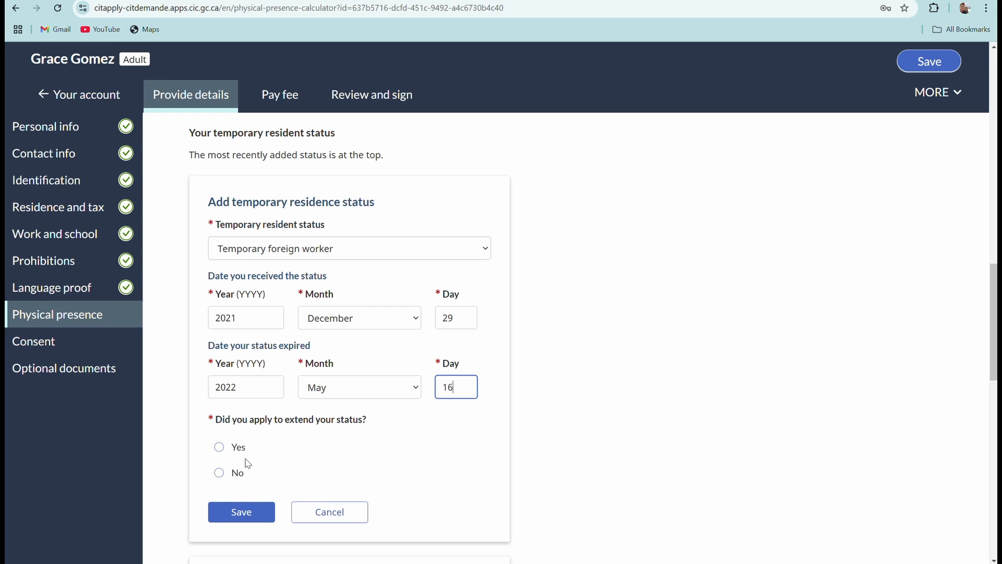
left_click(220, 474)
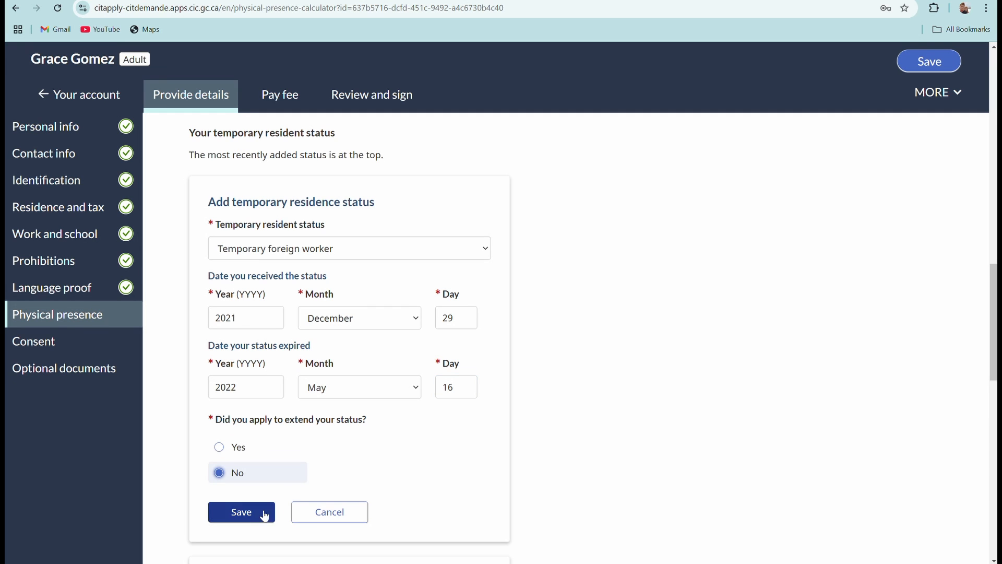
left_click(242, 516)
Mark protected person No, serving a sentence No, and leaving Canada Yes.
scroll(395, 340, "down", 8)
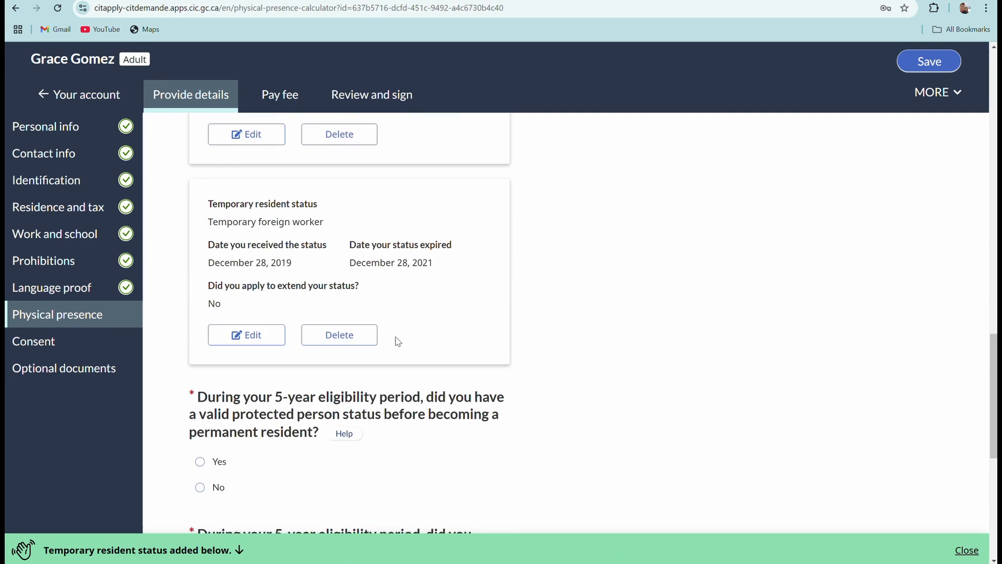
scroll(334, 316, "up", 2)
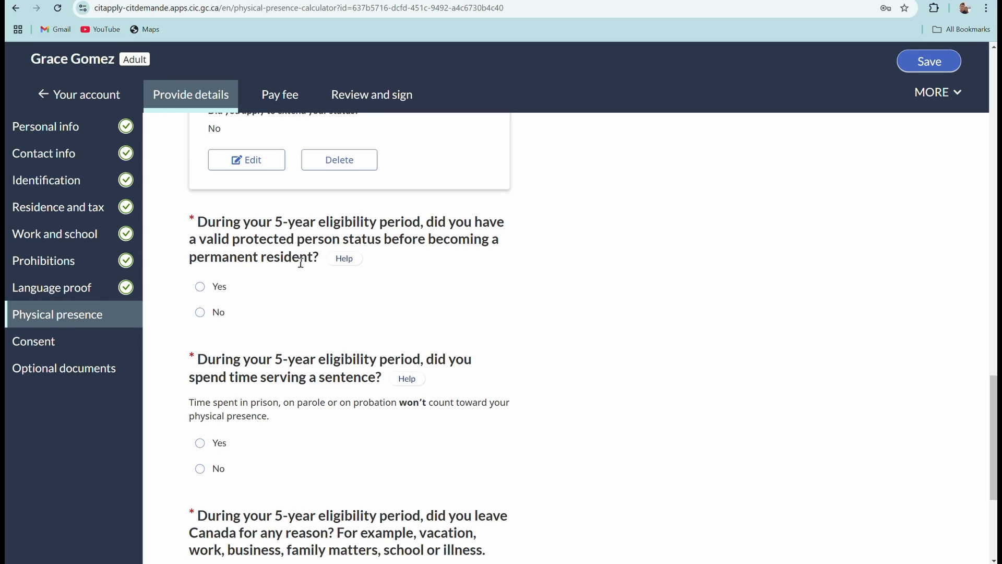
left_click(200, 318)
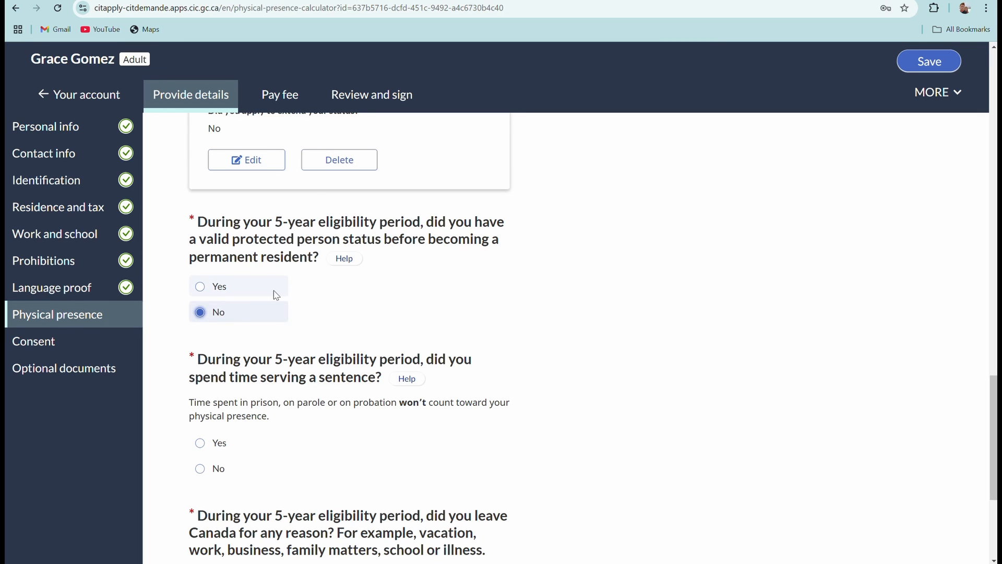
scroll(272, 290, "down", 2)
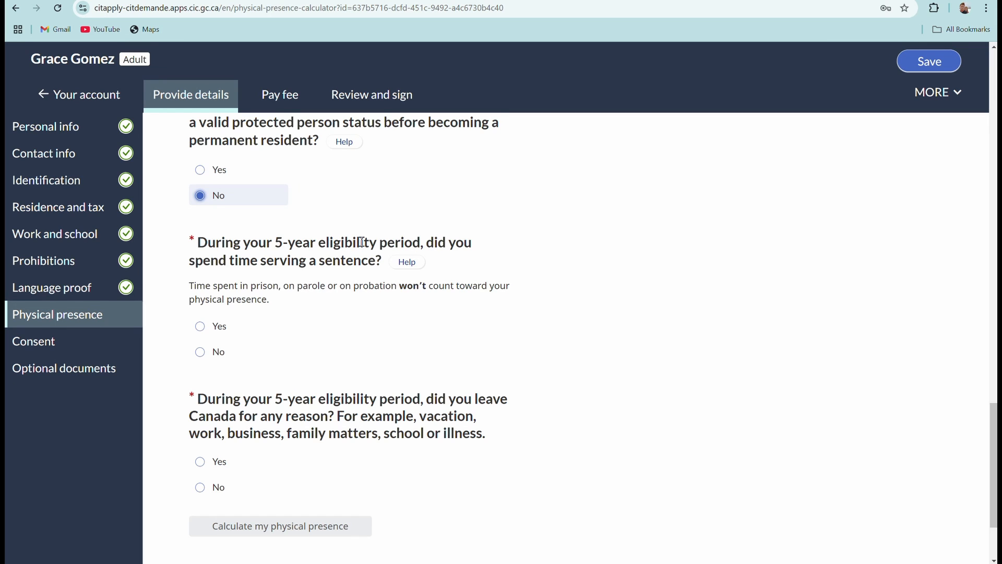
left_click(200, 352)
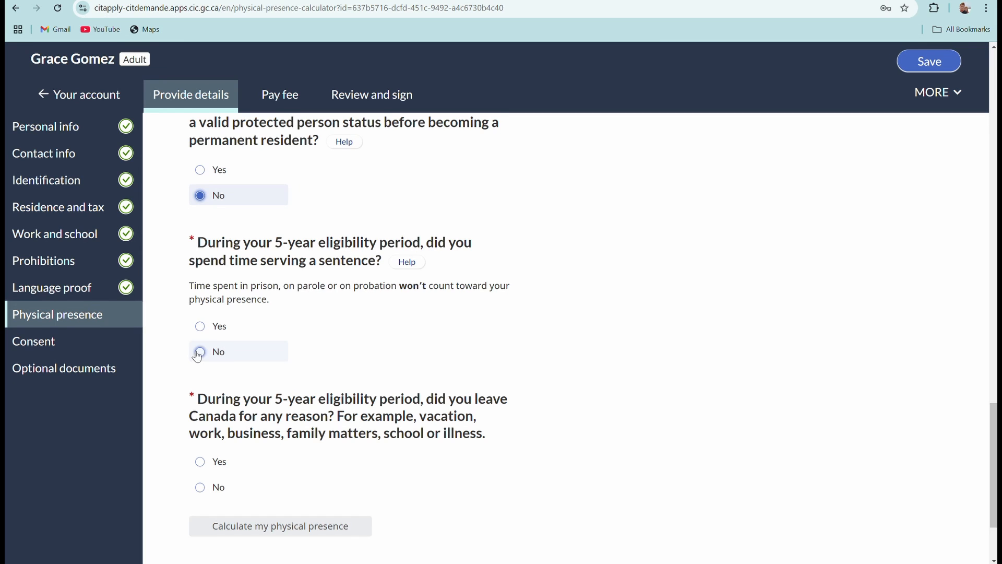
scroll(302, 342, "down", 2)
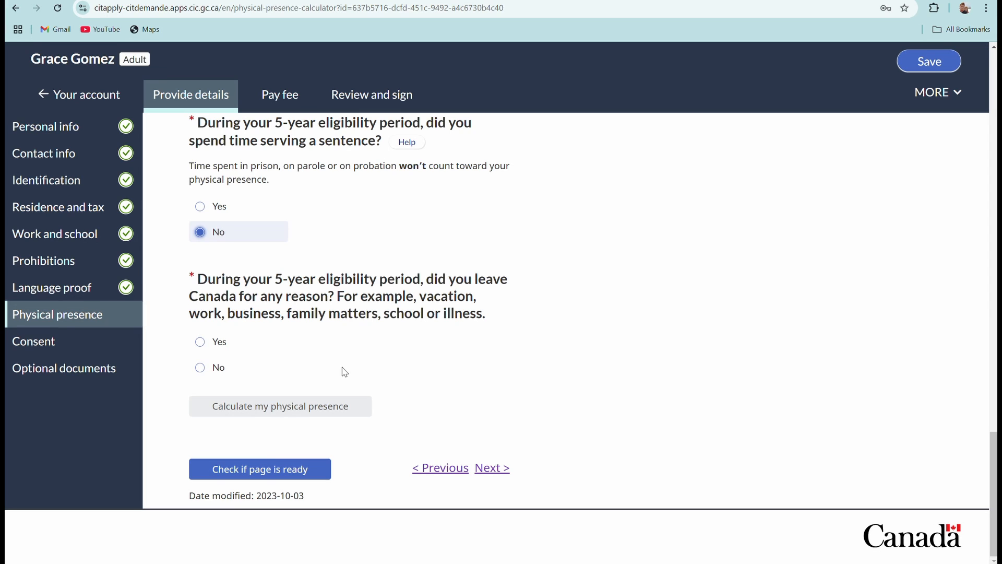
left_click(203, 341)
scroll(229, 344, "down", 2)
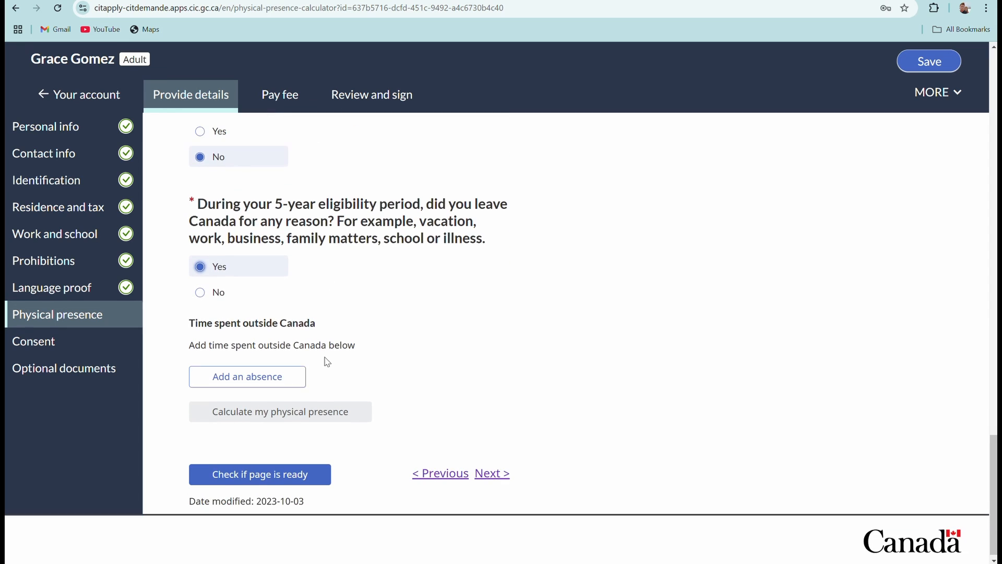
Add a Philippines absence with a departure date of 2023 September 19.
left_click(271, 377)
scroll(273, 367, "down", 3)
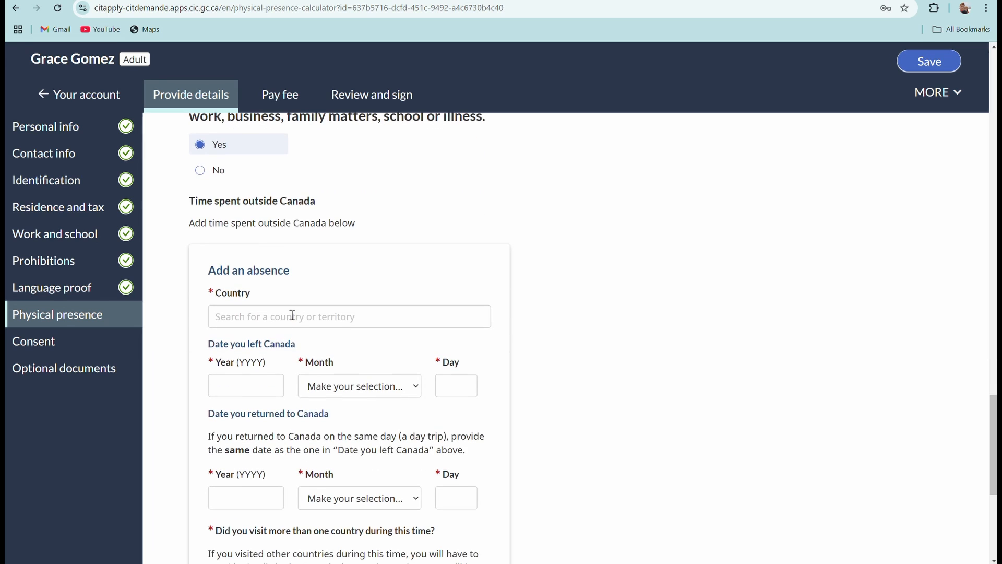
left_click(286, 316)
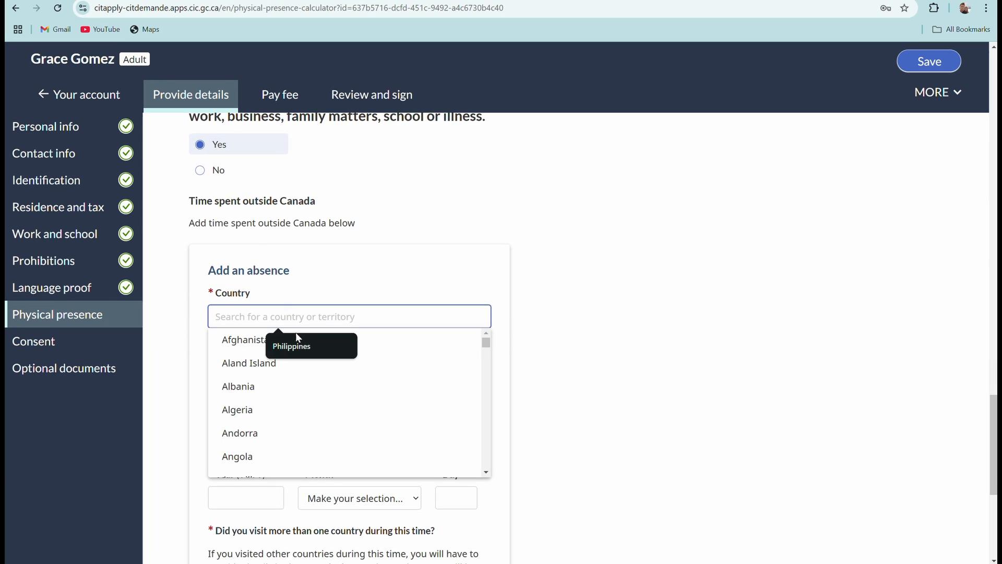
left_click(292, 345)
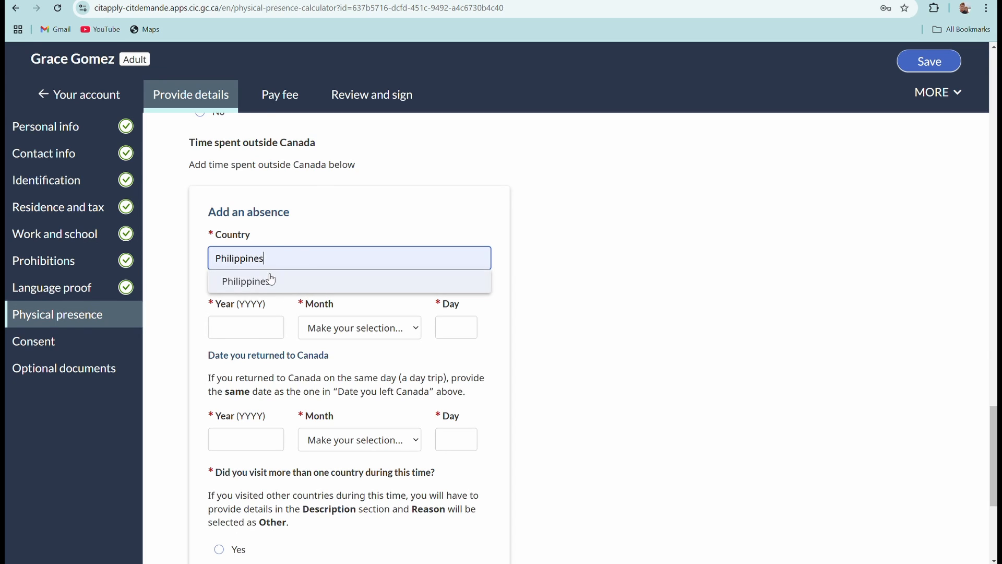
left_click(246, 327)
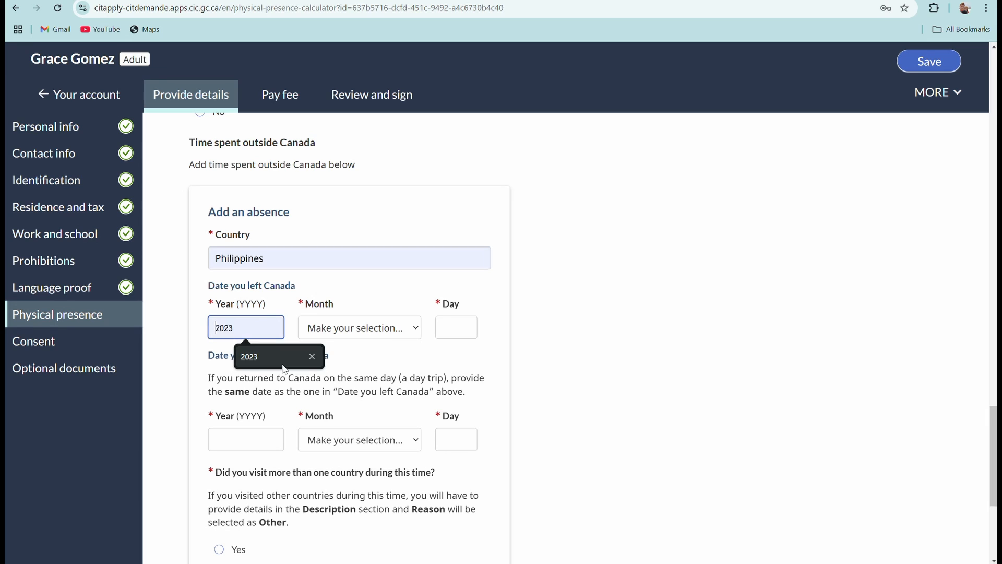
left_click(259, 356)
left_click(415, 328)
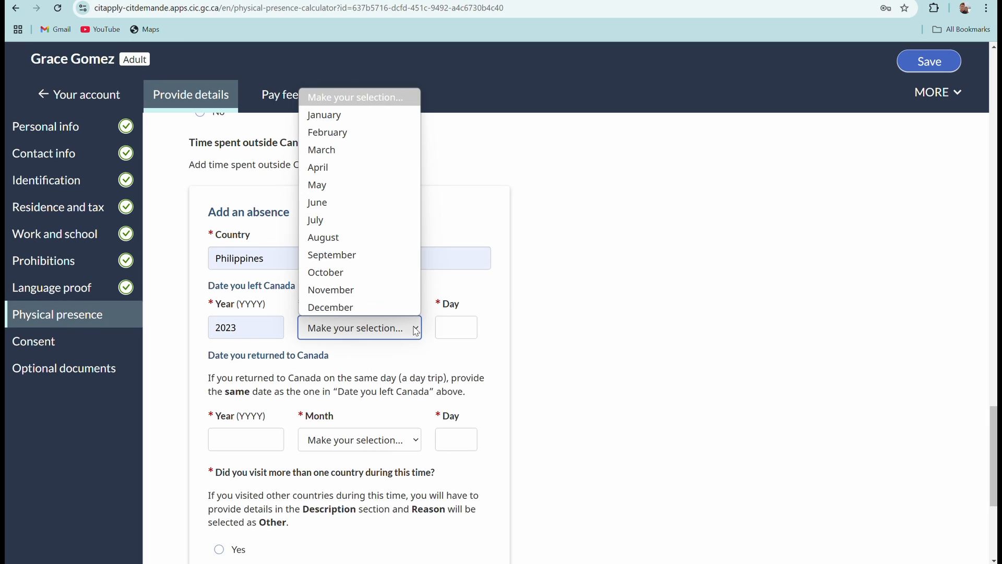
left_click(358, 256)
left_click(461, 327)
type("19")
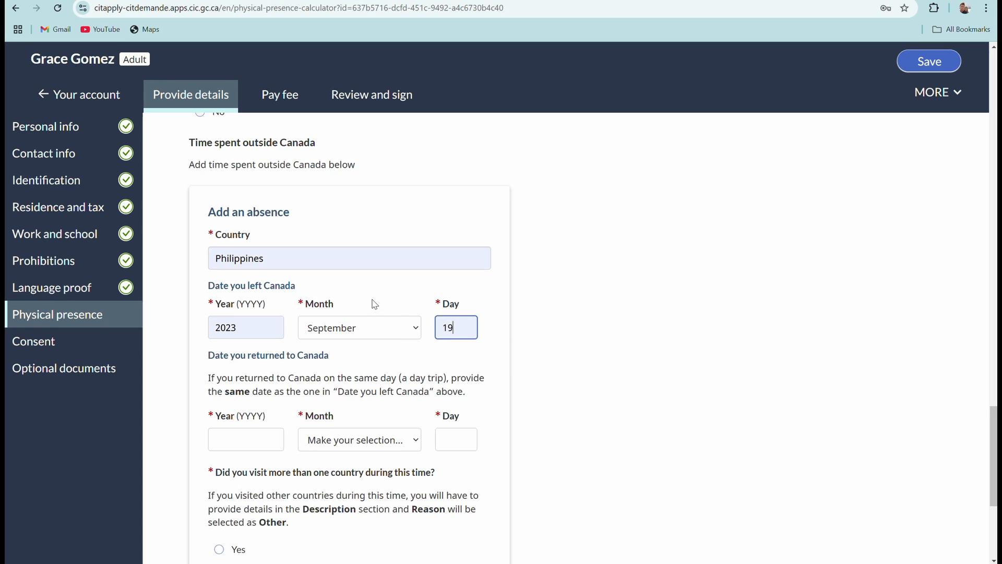
Enter 2023 October 20 as the return date of the absence.
scroll(375, 305, "down", 2)
left_click(242, 322)
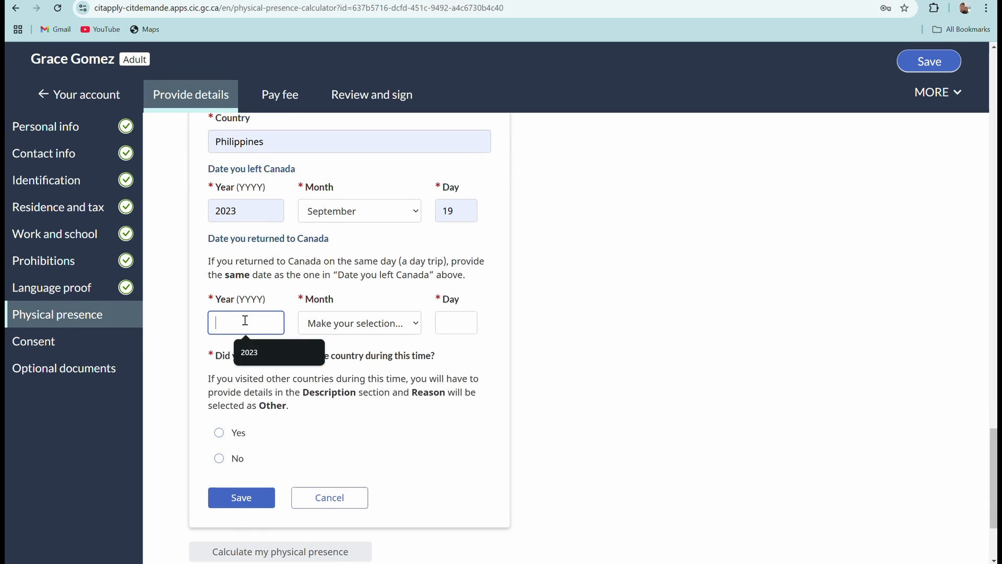
left_click(272, 351)
left_click(360, 323)
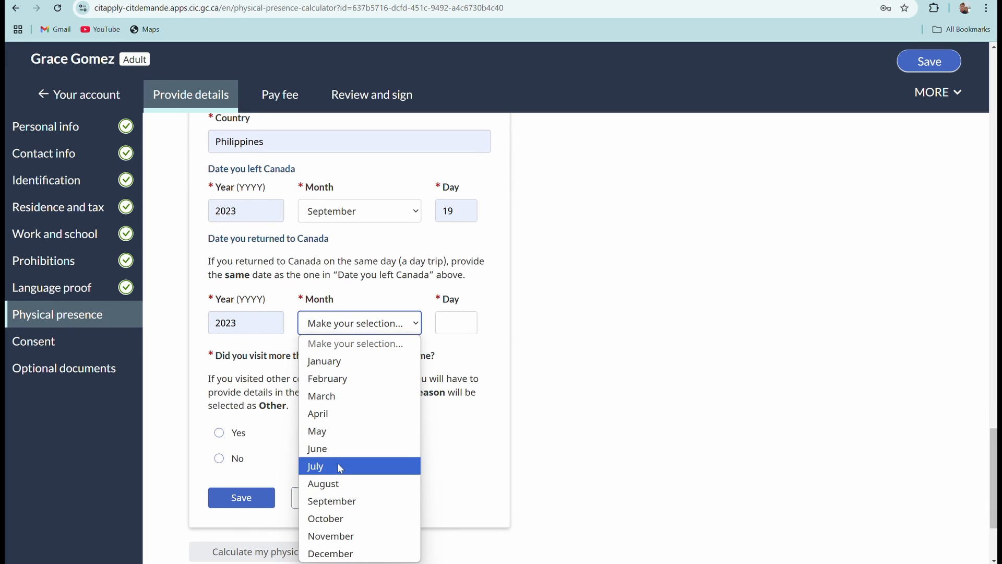
left_click(336, 518)
left_click(461, 329)
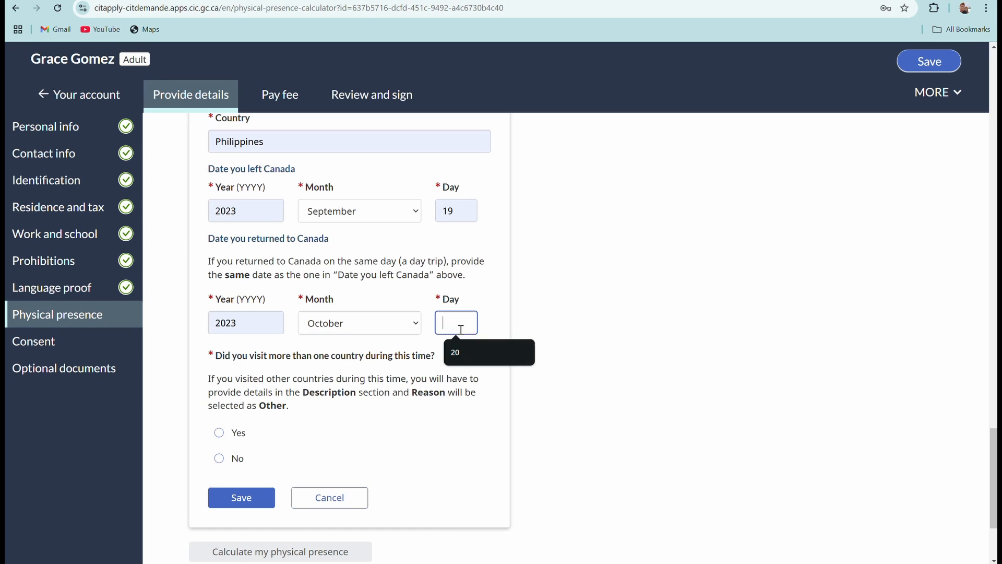
left_click(465, 353)
scroll(239, 375, "down", 3)
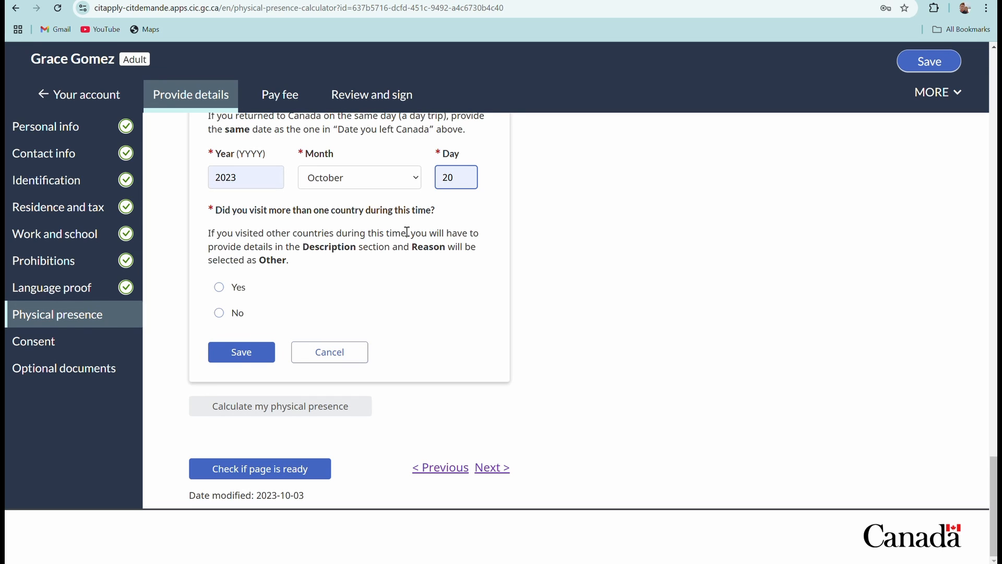
Answer No to visiting more than one country and set the reason to Visited a family member.
left_click(219, 287)
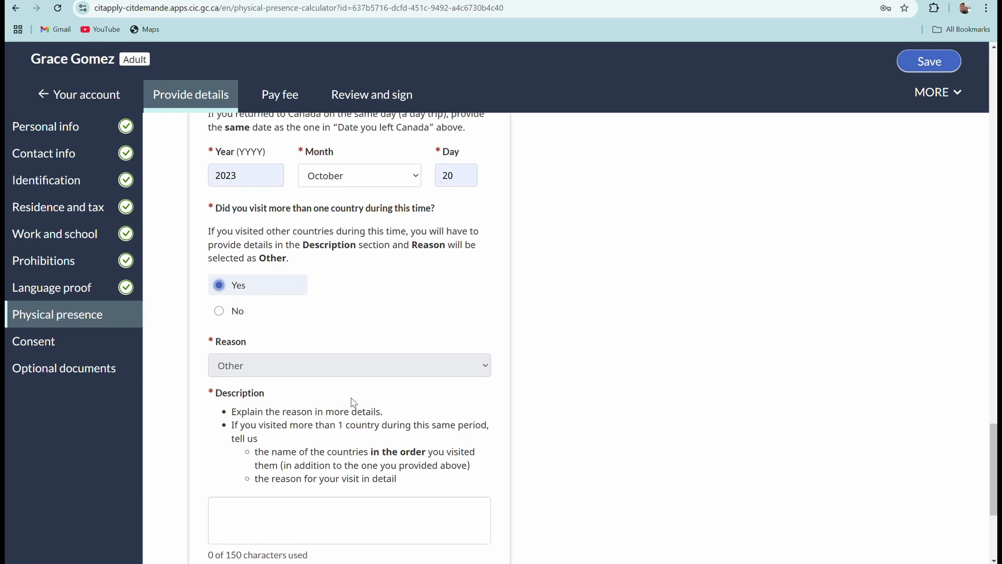
scroll(353, 402, "down", 3)
scroll(329, 362, "up", 3)
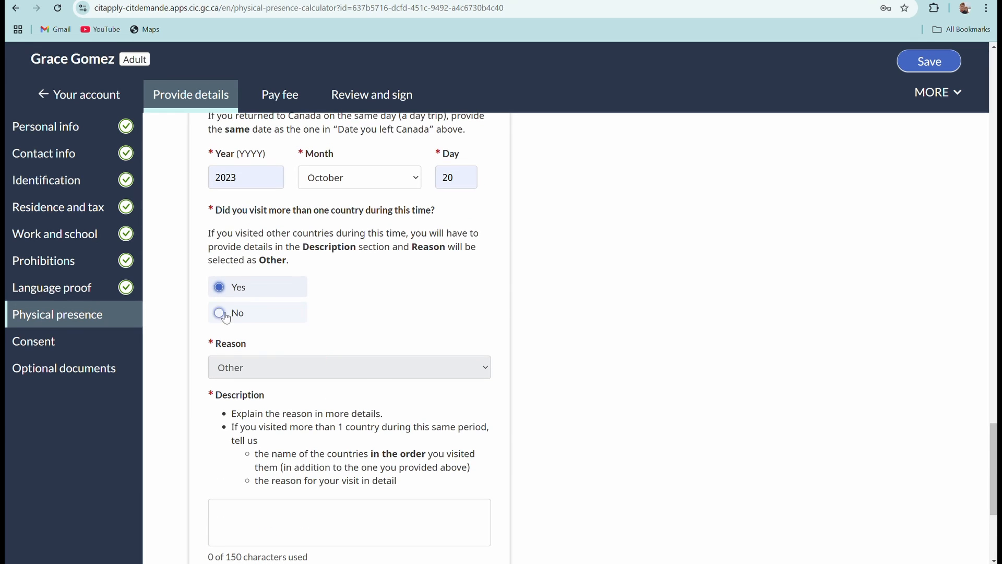
left_click(219, 313)
scroll(313, 317, "down", 1)
left_click(305, 316)
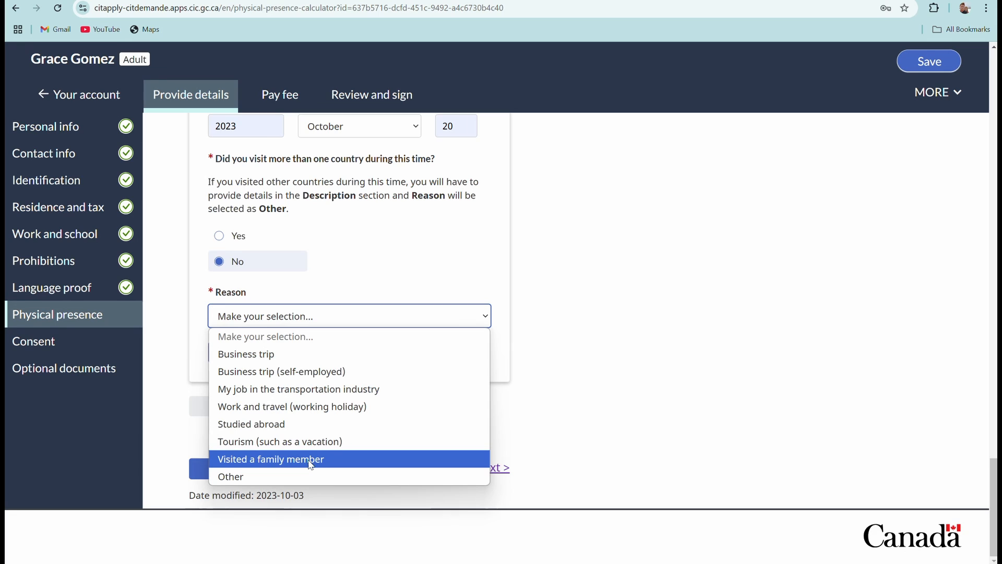
left_click(235, 477)
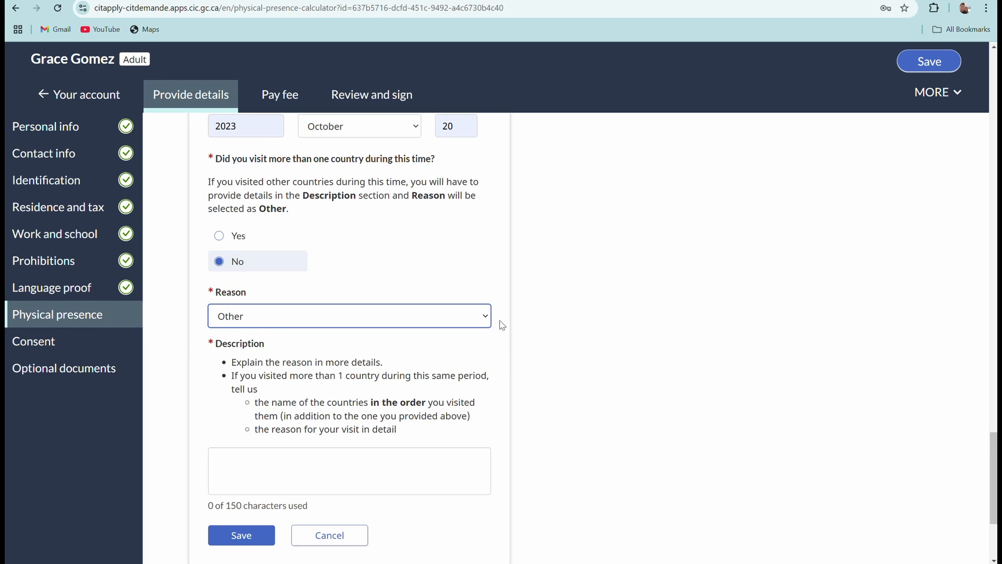
left_click(483, 316)
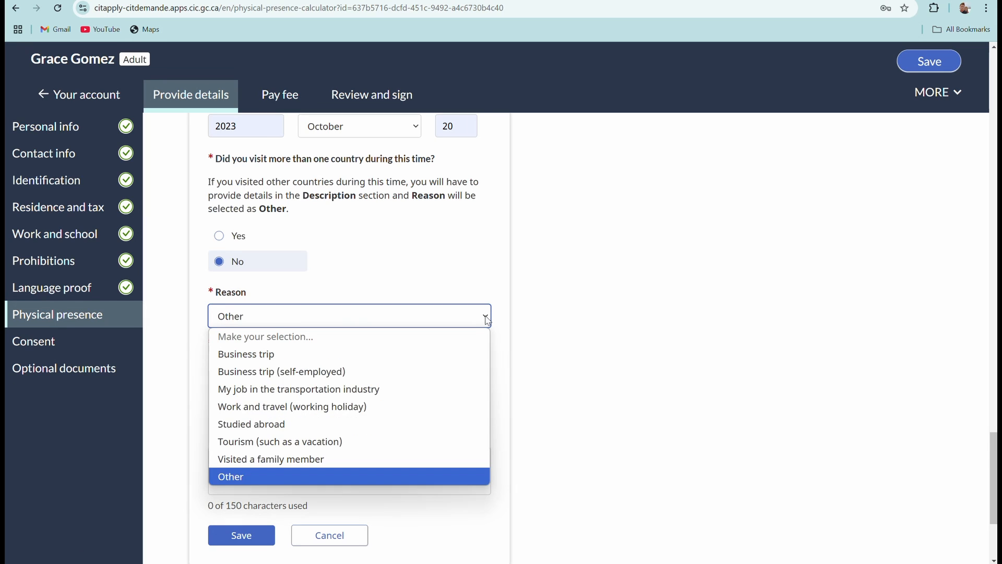
left_click(285, 459)
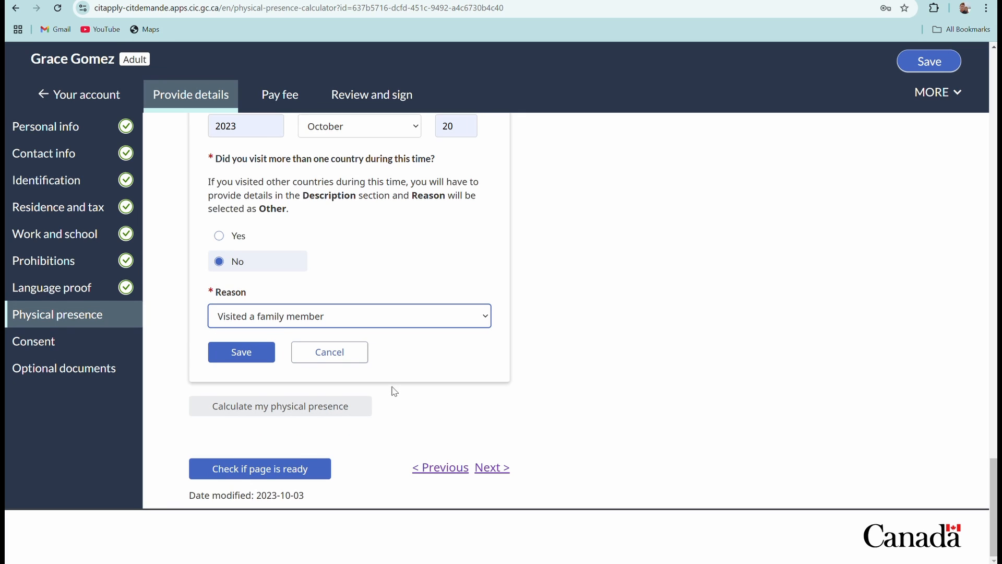
left_click(286, 412)
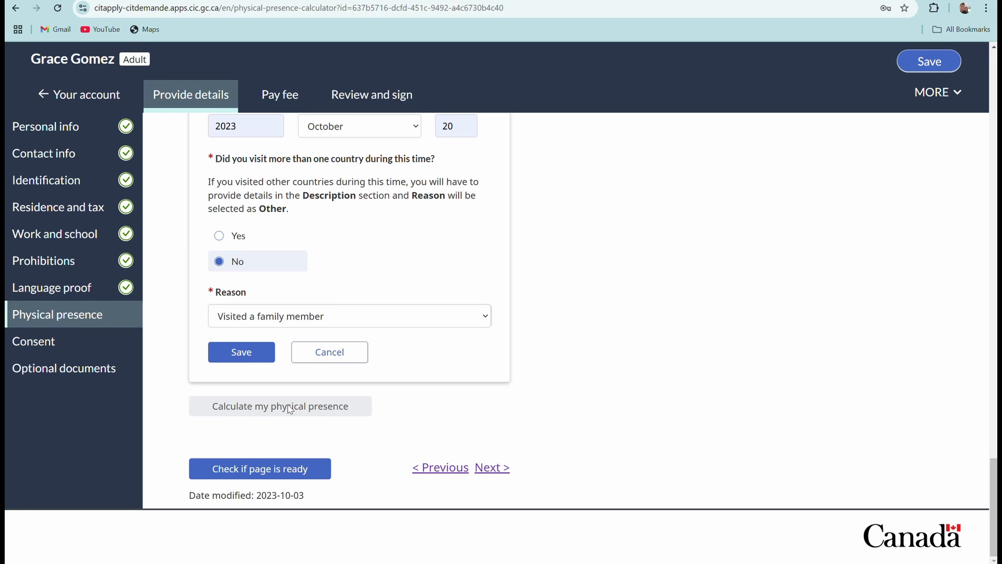
Save the Philippines absence and calculate physical presence, reviewing the 1347-day total.
left_click(241, 352)
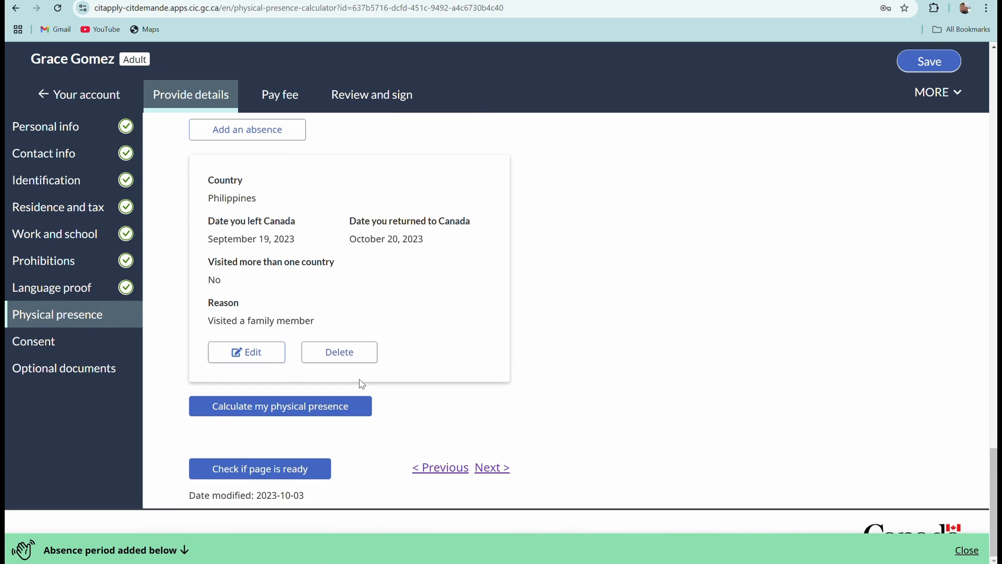
left_click(215, 410)
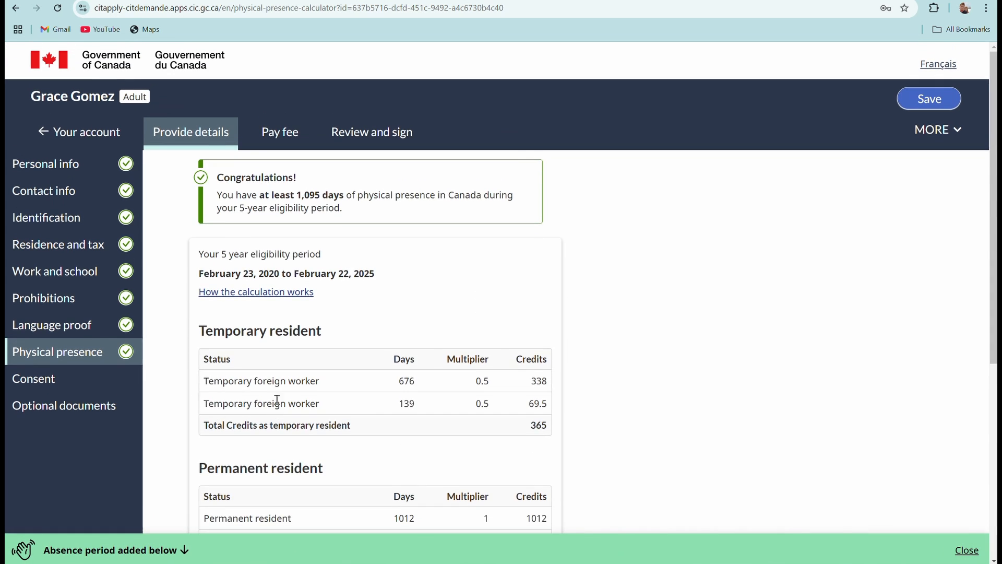
scroll(315, 333, "down", 2)
scroll(402, 329, "up", 2)
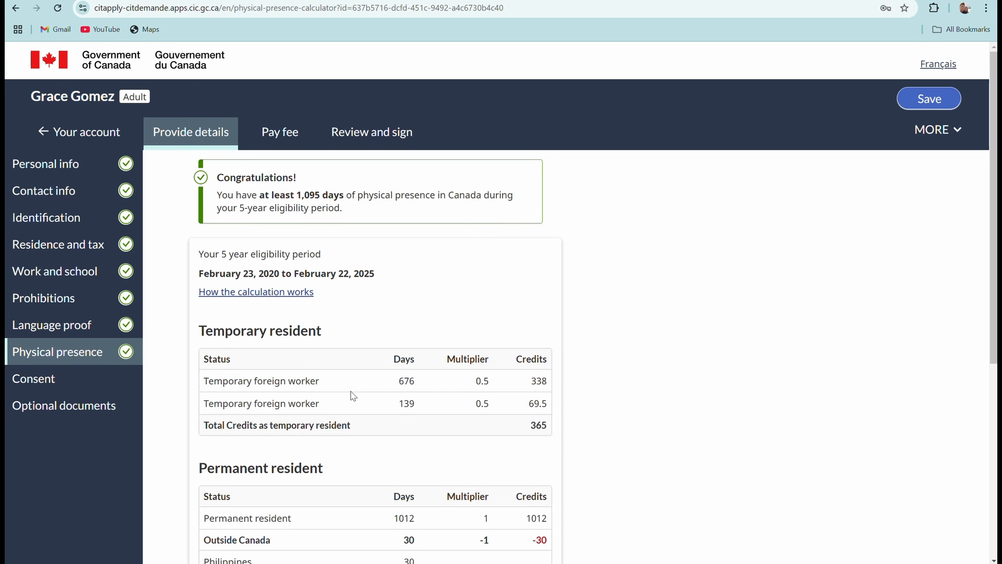
scroll(355, 391, "down", 2)
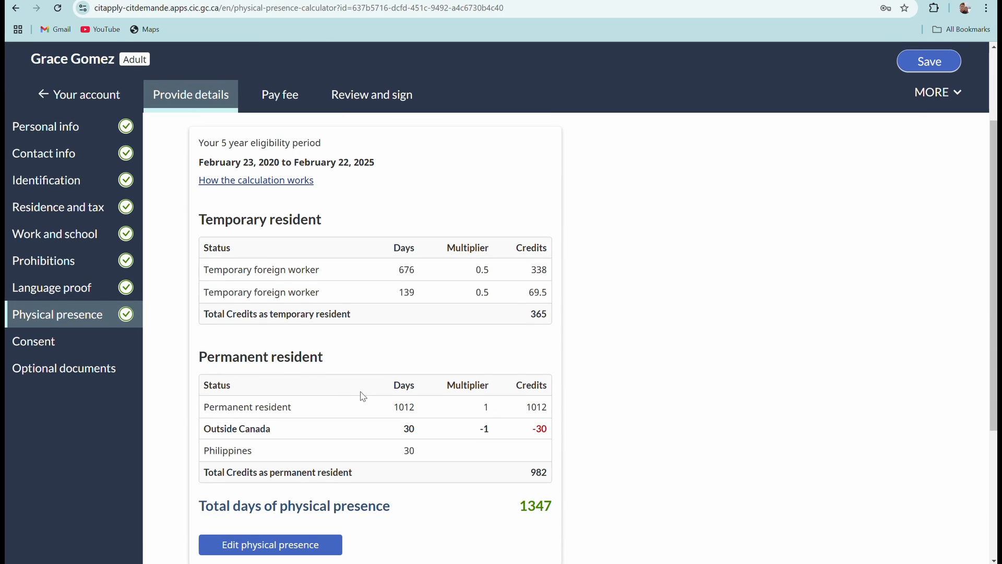
scroll(362, 394, "down", 2)
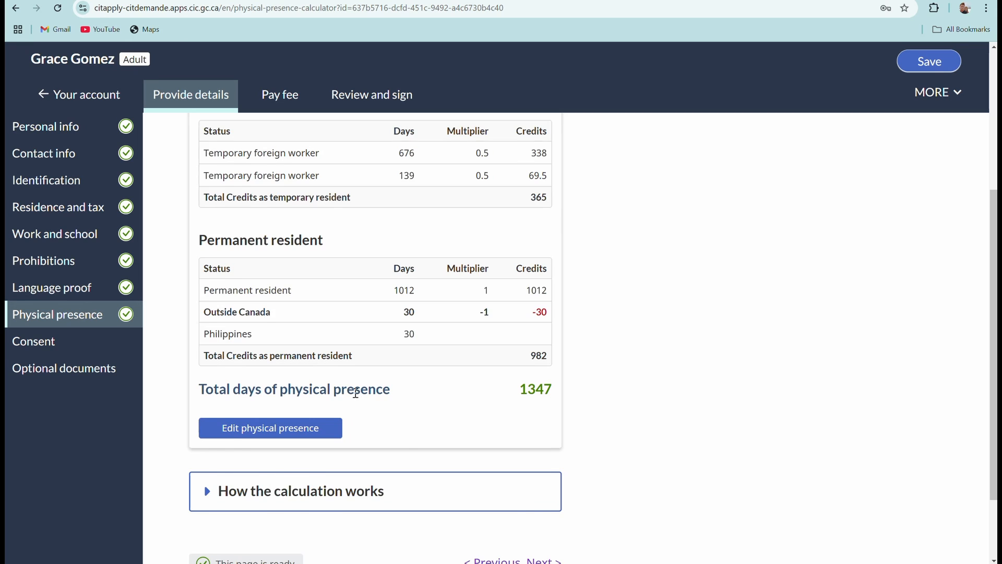
scroll(355, 392, "up", 2)
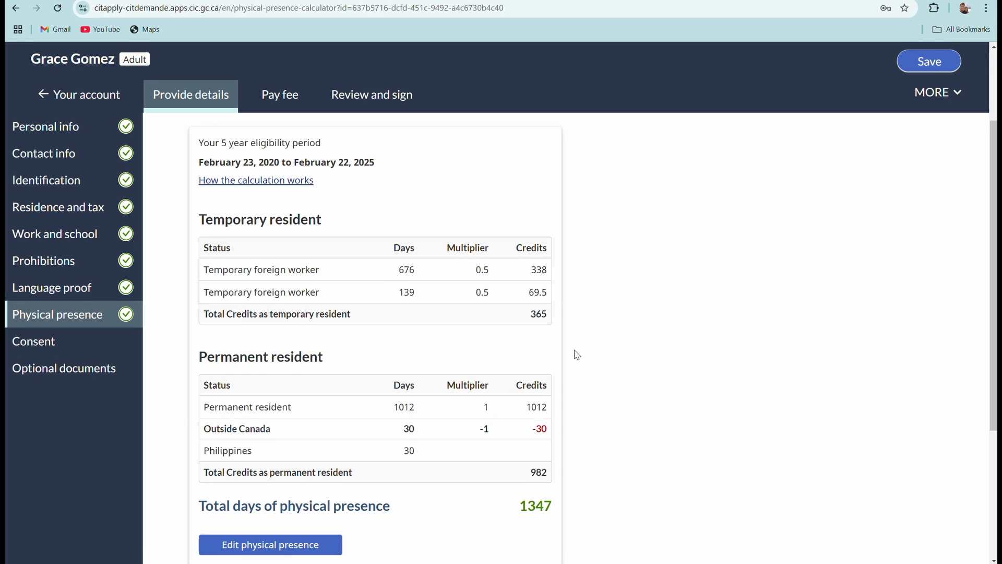
scroll(574, 352, "down", 2)
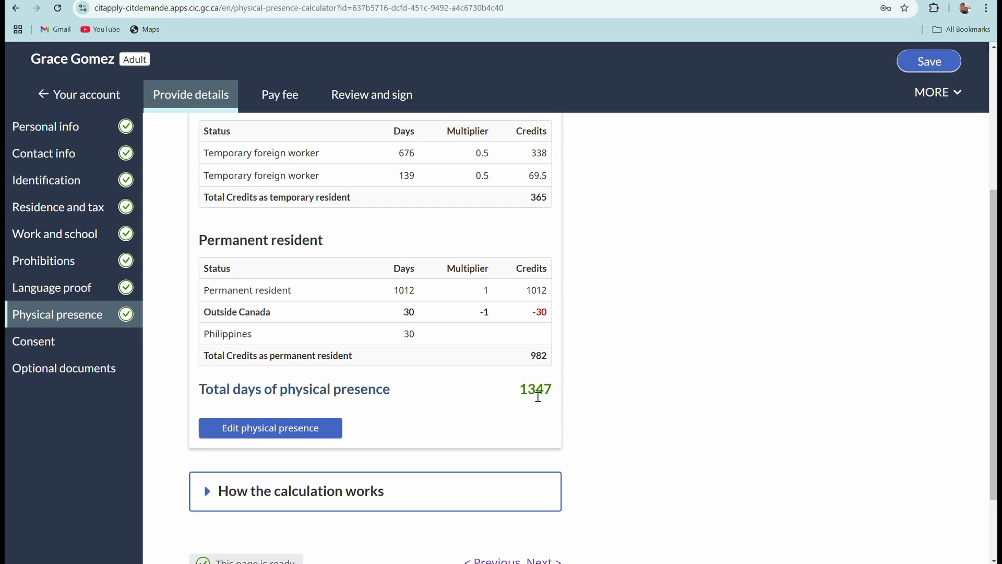
scroll(530, 397, "up", 5)
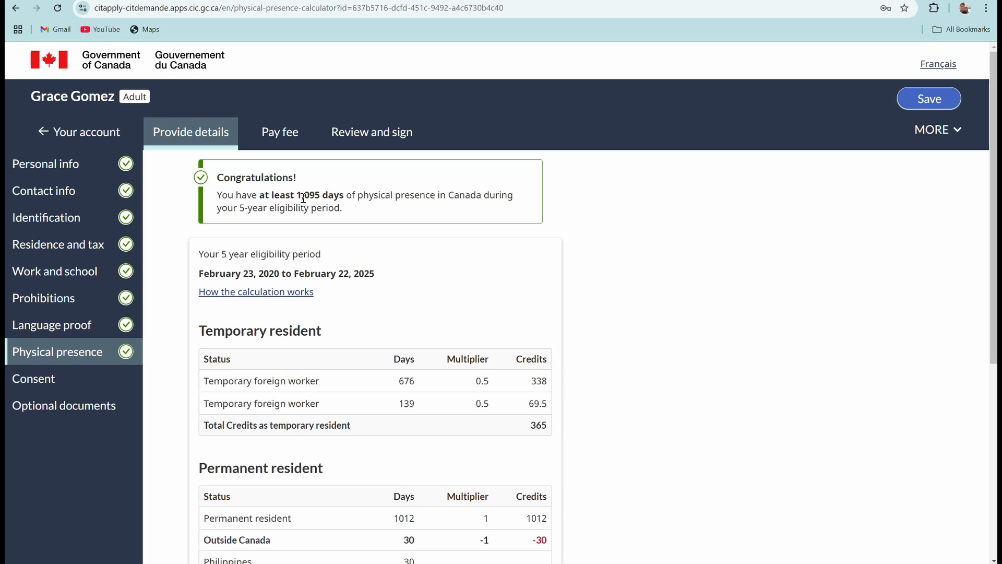
scroll(498, 360, "down", 6)
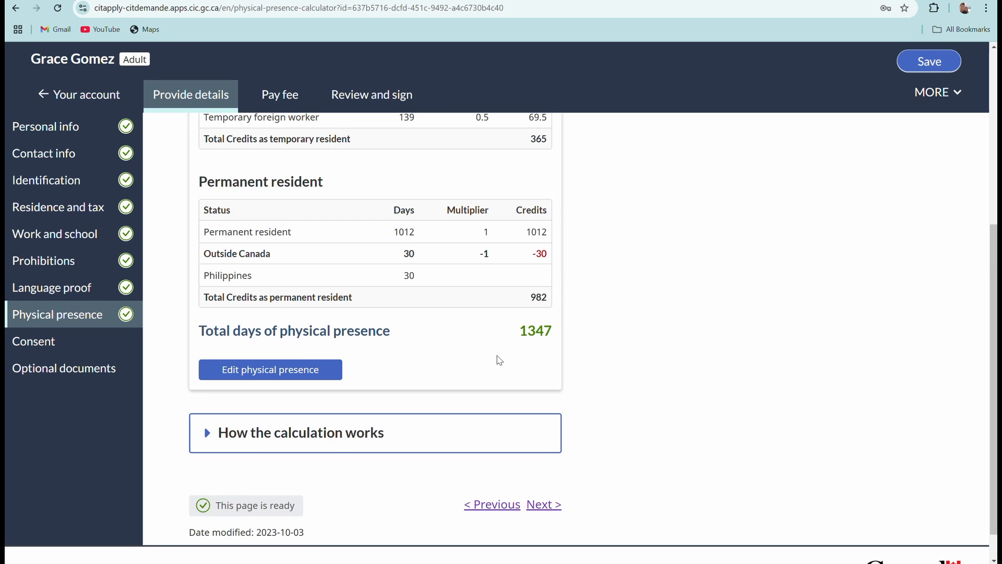
scroll(499, 361, "up", 5)
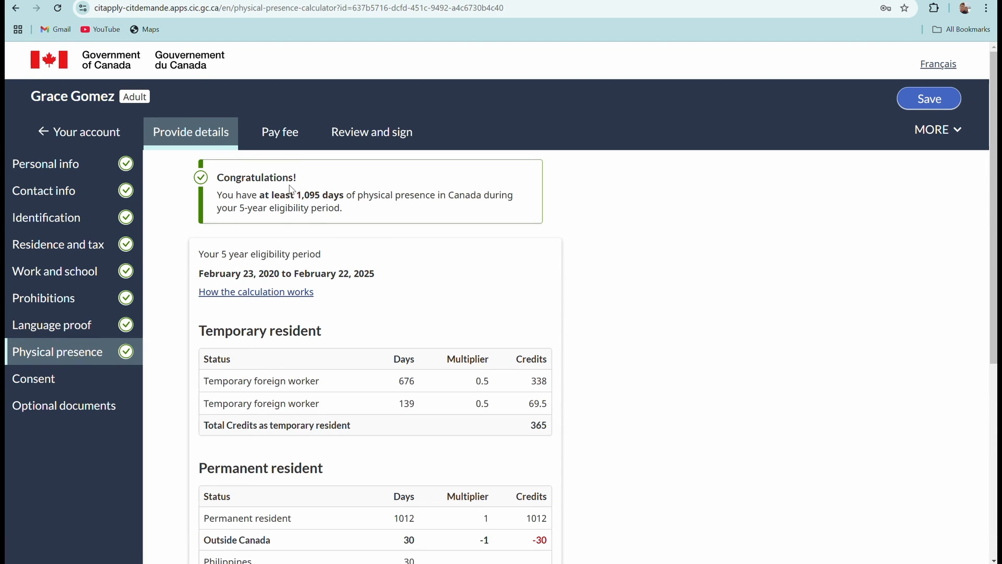
scroll(436, 366, "down", 5)
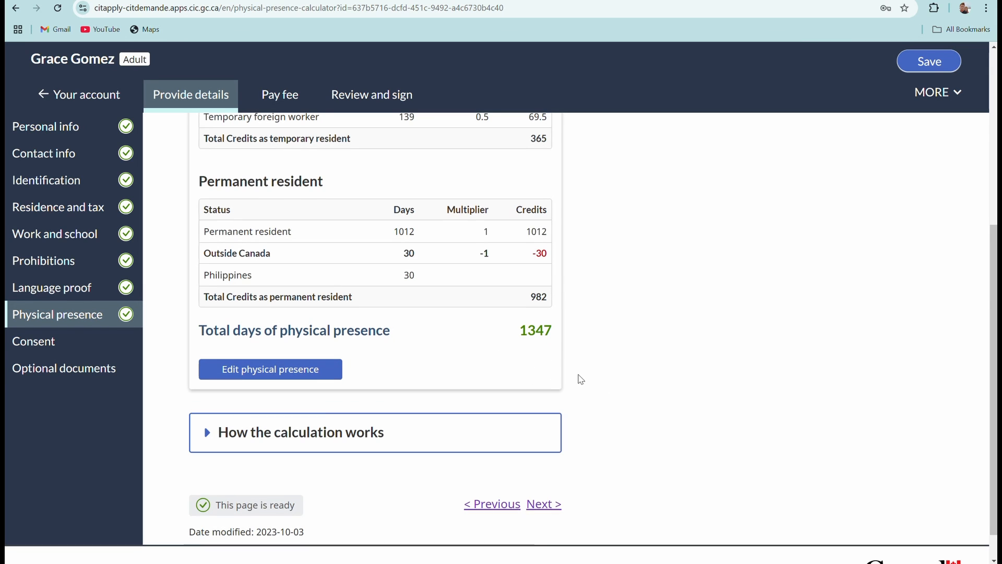
scroll(581, 380, "down", 1)
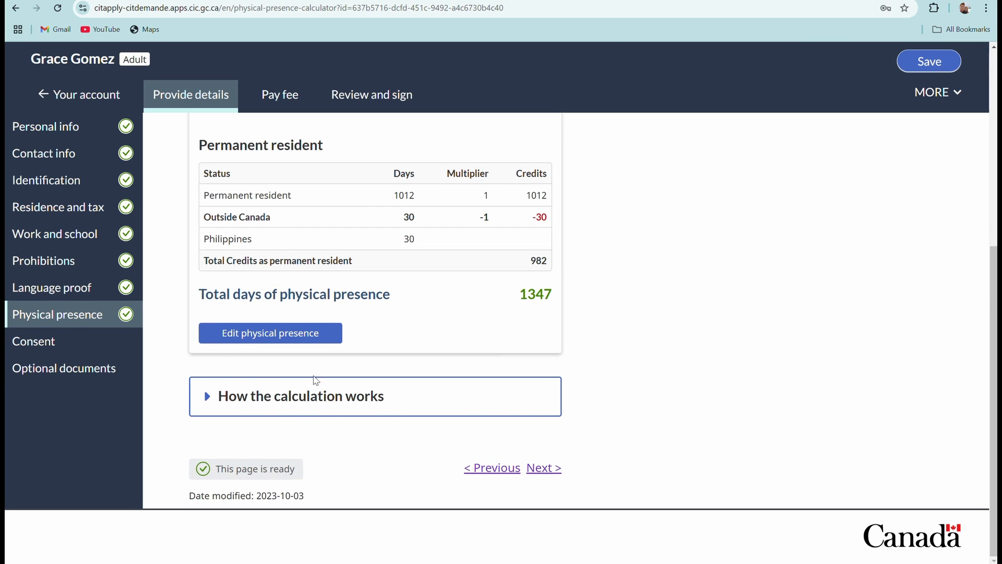
On the Consent page, answer Yes to forwarding details to the Member of Parliament.
left_click(544, 468)
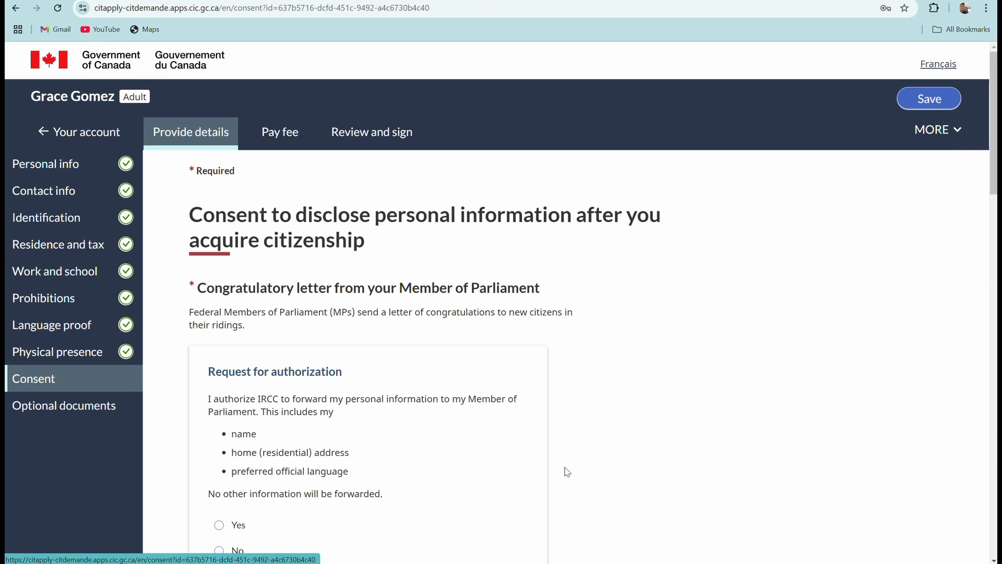
scroll(541, 362, "down", 4)
scroll(517, 337, "up", 4)
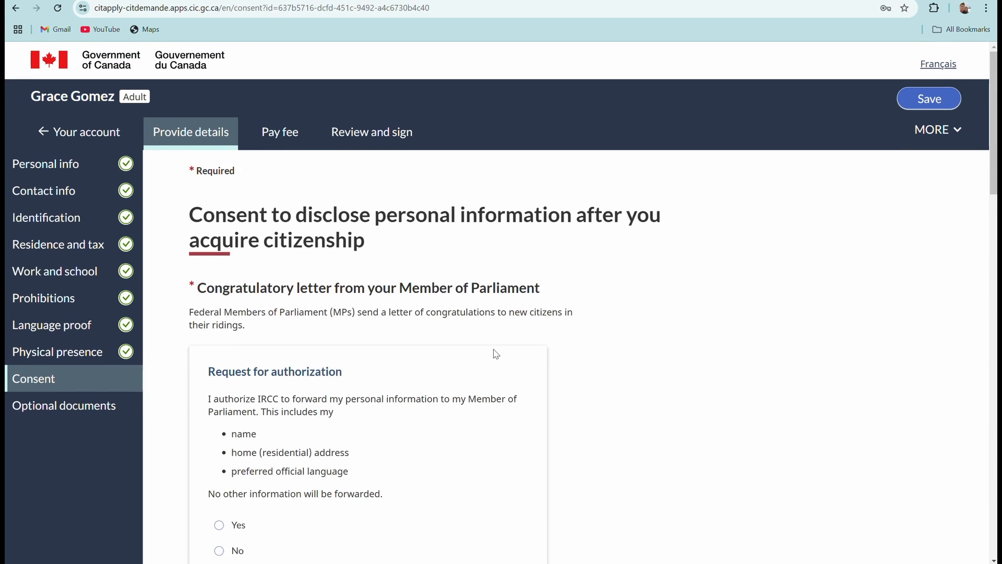
scroll(508, 365, "down", 10)
scroll(517, 379, "up", 9)
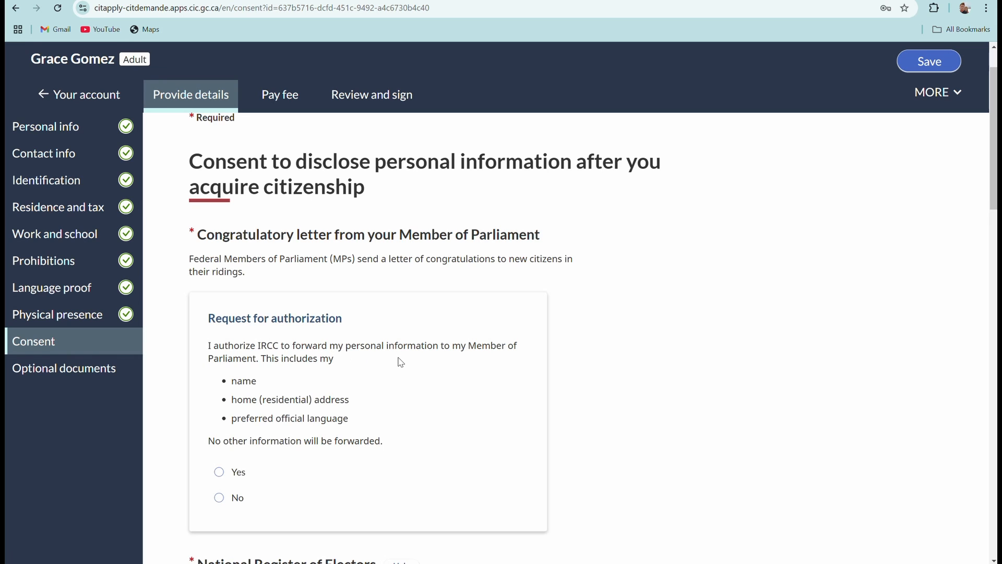
scroll(424, 366, "down", 1)
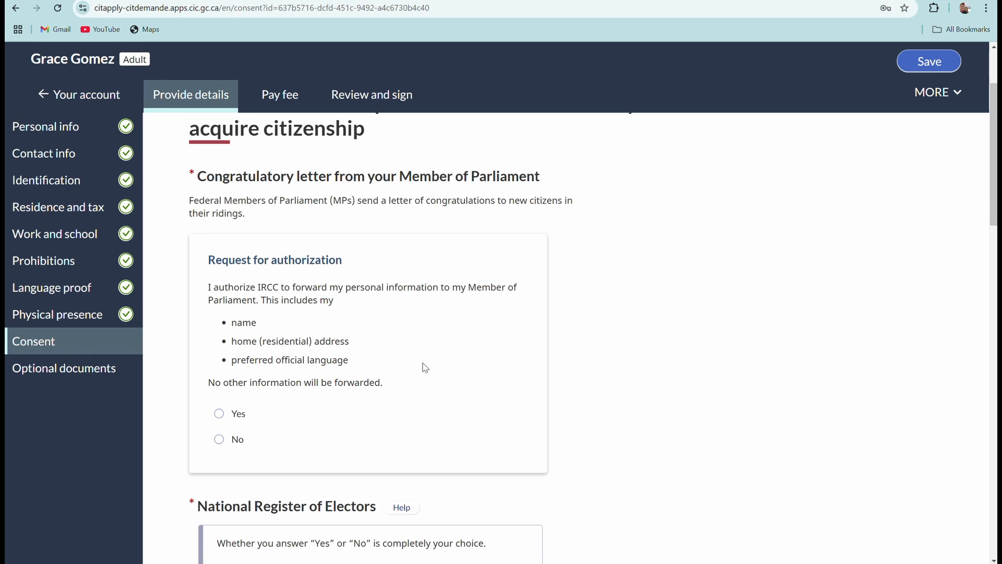
scroll(422, 368, "down", 1)
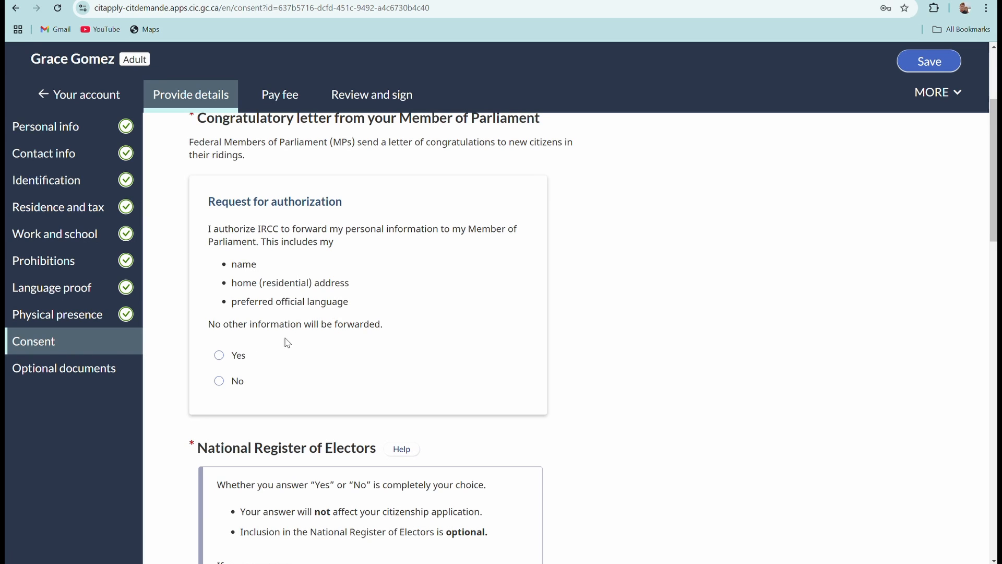
scroll(352, 347, "down", 1)
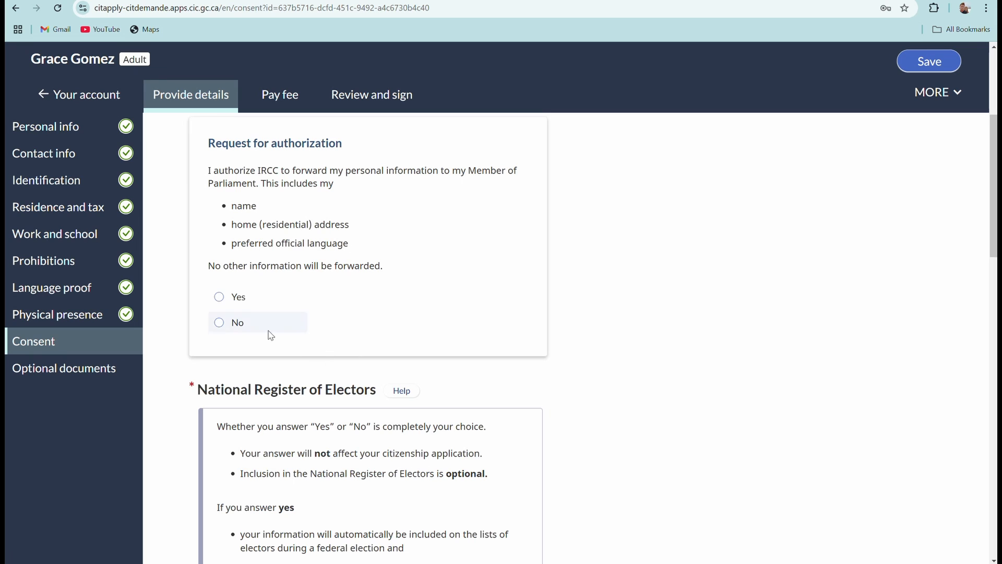
left_click(224, 301)
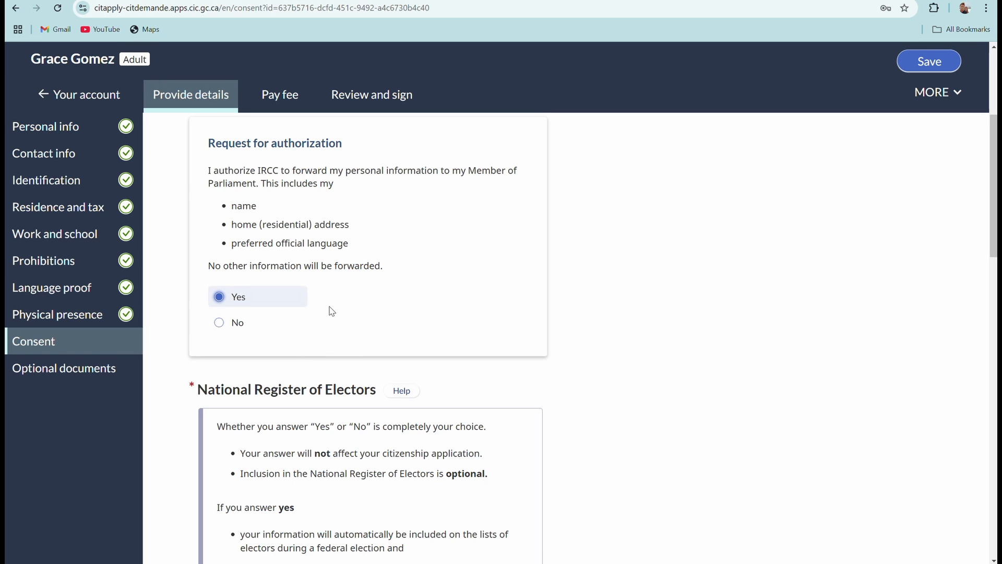
Answer Yes to inclusion in the National Register of Electors.
scroll(336, 311, "down", 1)
scroll(296, 318, "up", 1)
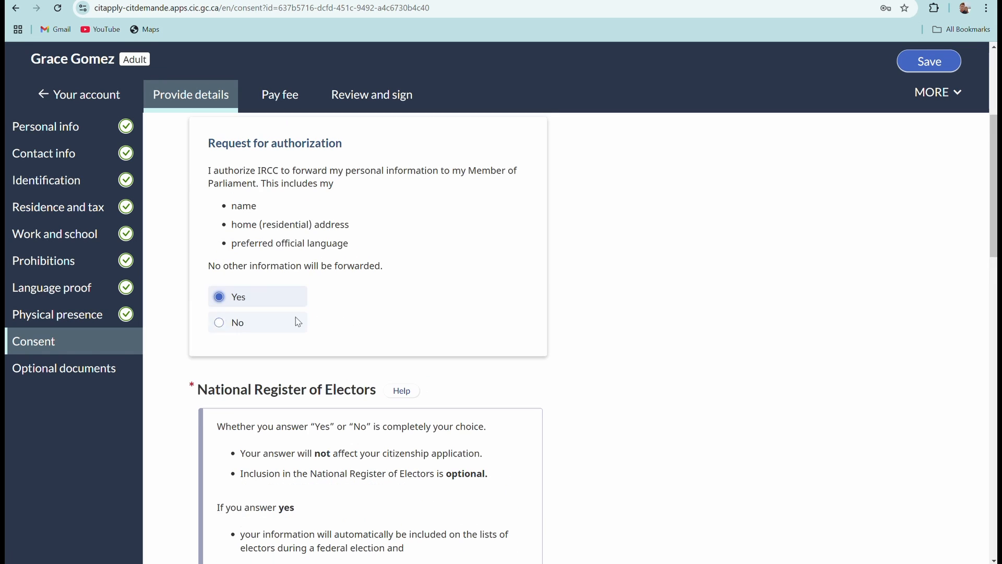
scroll(393, 332, "down", 2)
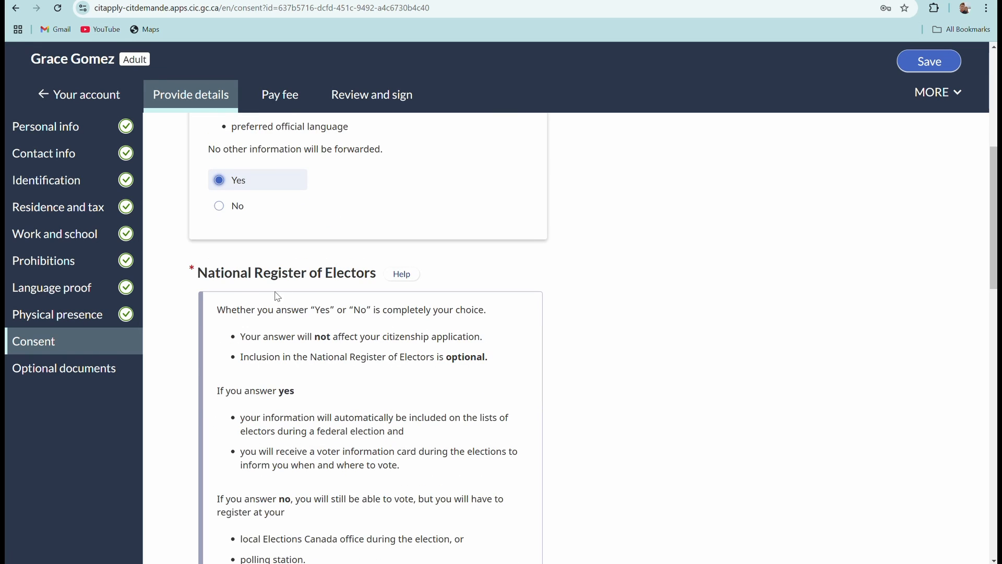
scroll(329, 302, "down", 1)
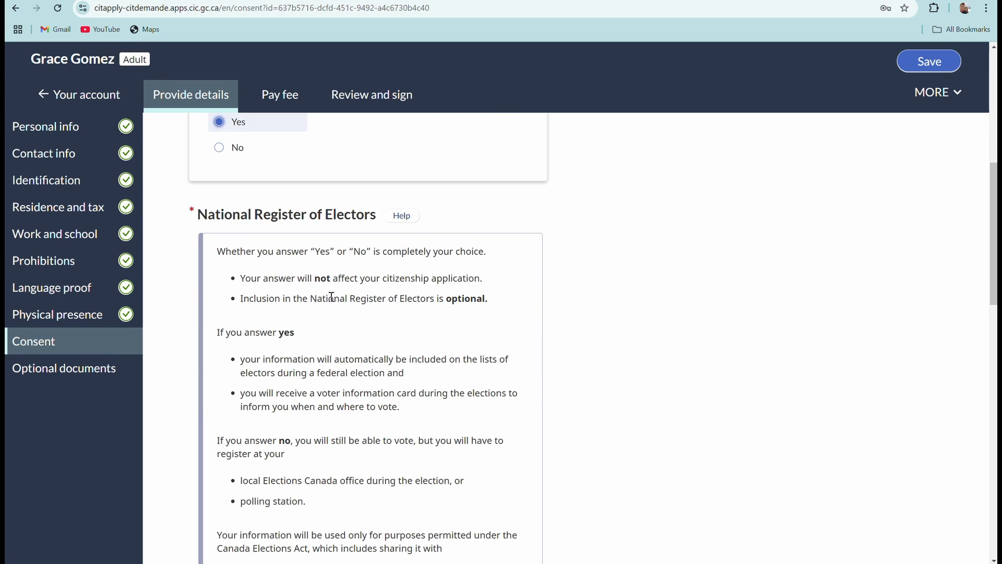
scroll(343, 340, "down", 1)
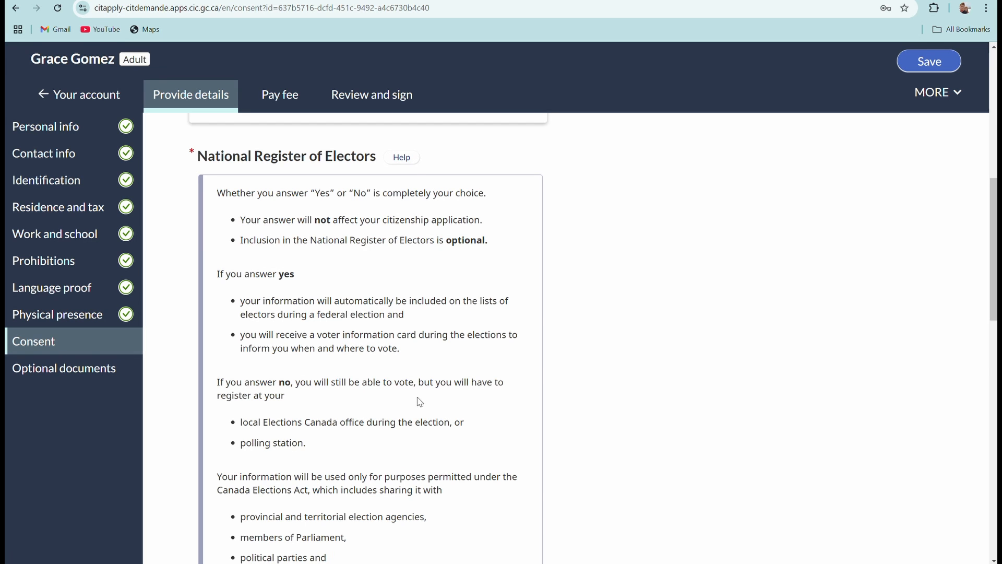
scroll(401, 397, "down", 7)
scroll(397, 386, "down", 7)
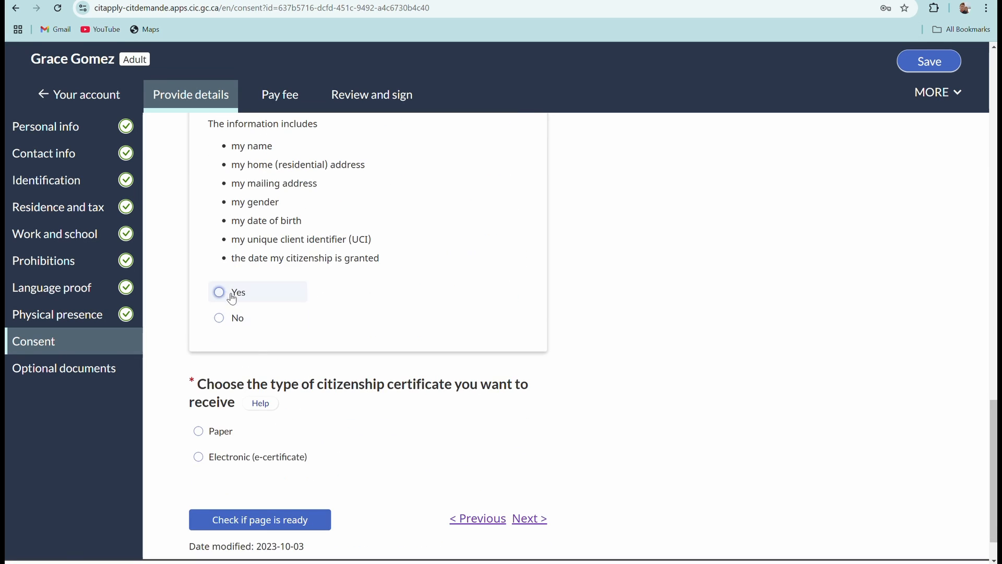
left_click(219, 290)
scroll(416, 342, "down", 1)
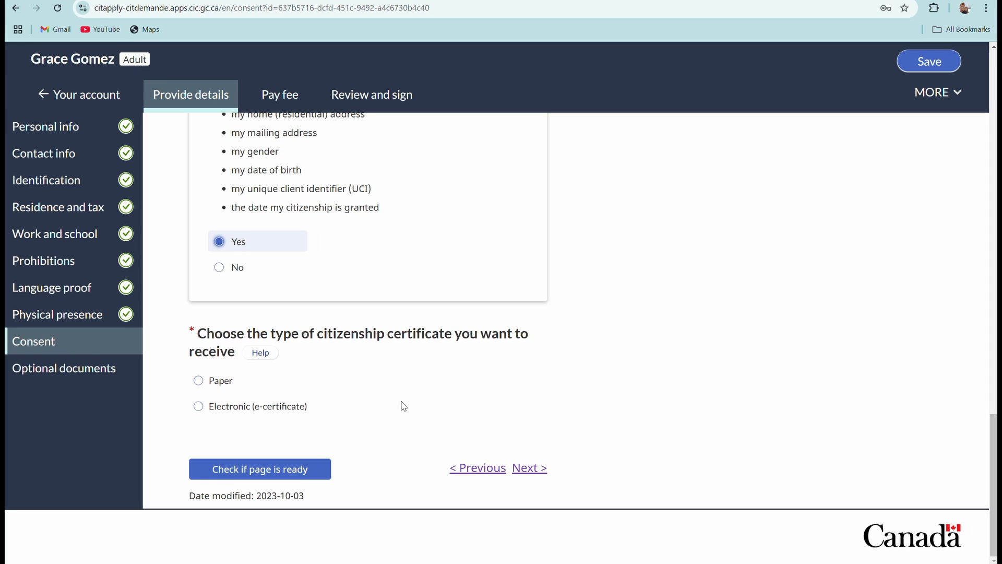
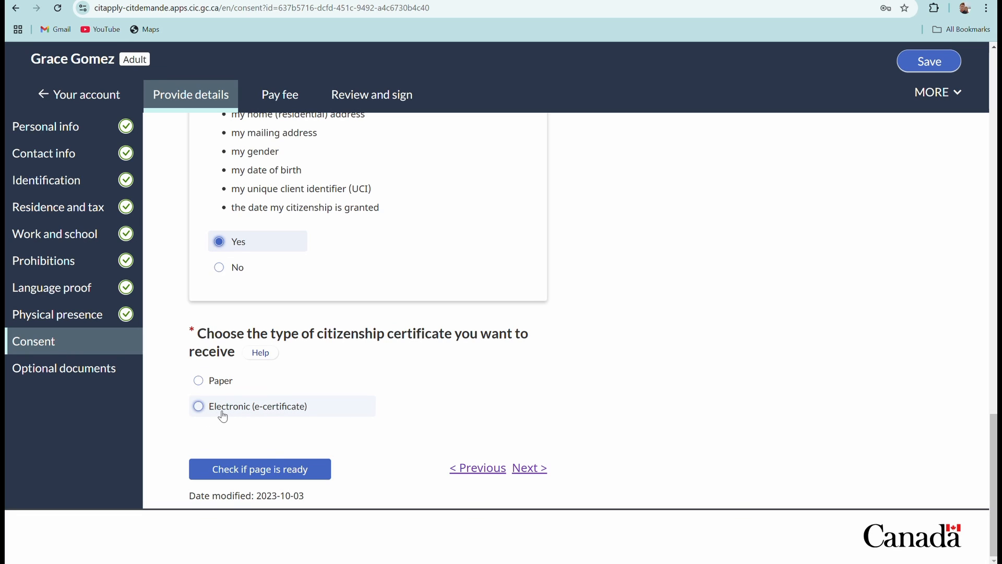
Choose the Electronic (e-certificate) option and continue to the Optional documents section.
left_click(197, 412)
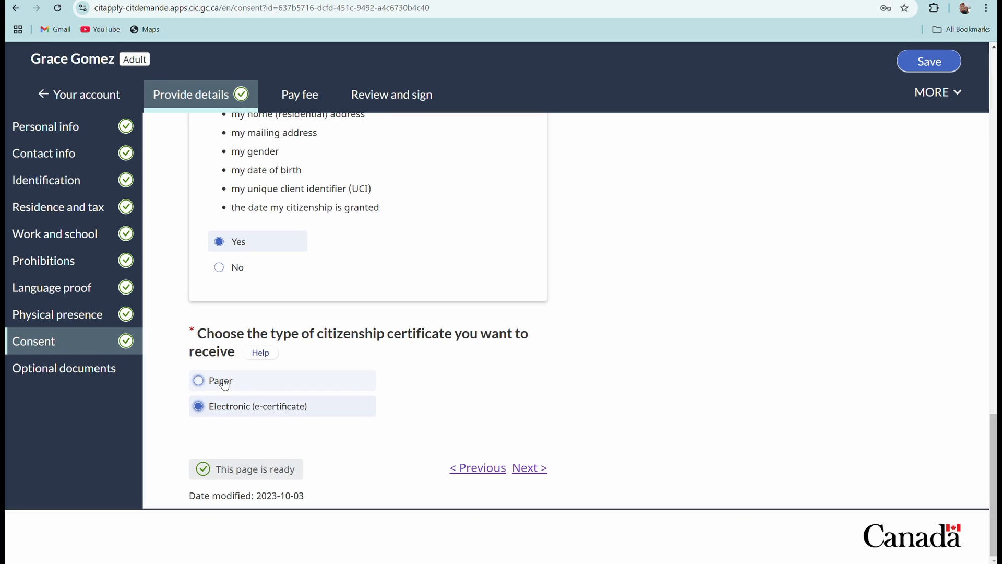
left_click(530, 468)
scroll(485, 389, "down", 1)
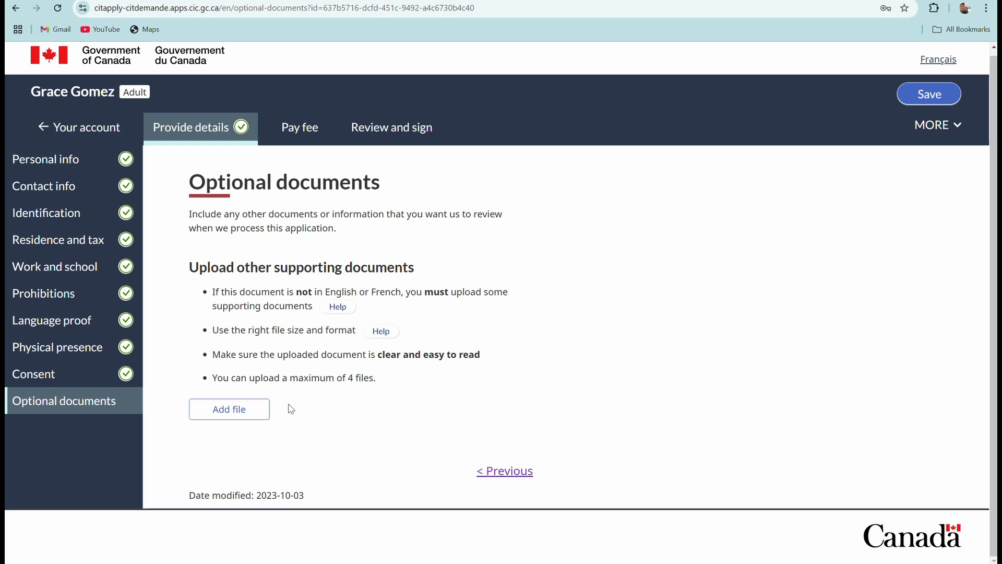
Upload THANK YOU AND TEMPLATE.pdf from Downloads as an optional supporting document.
left_click(234, 418)
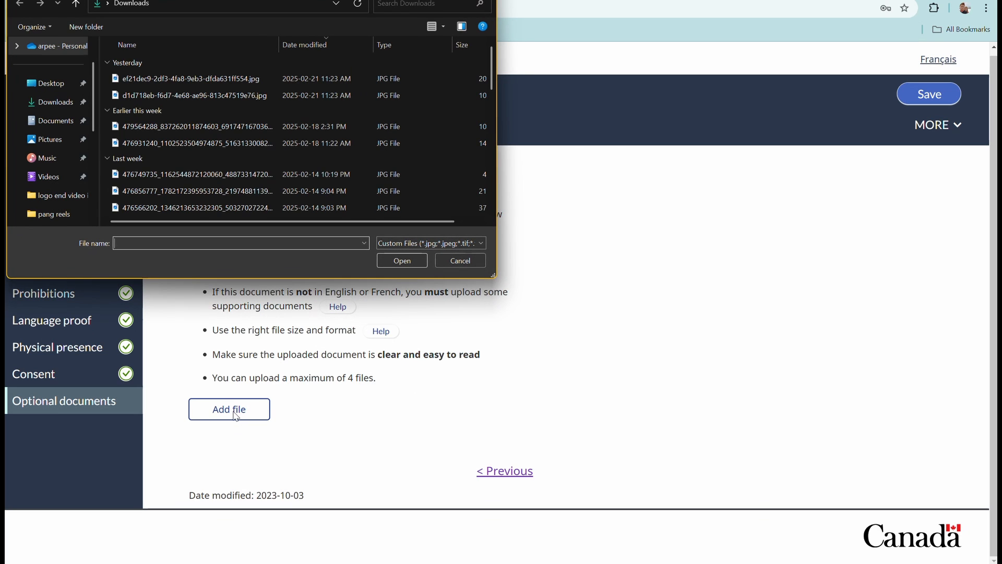
scroll(201, 185, "down", 5)
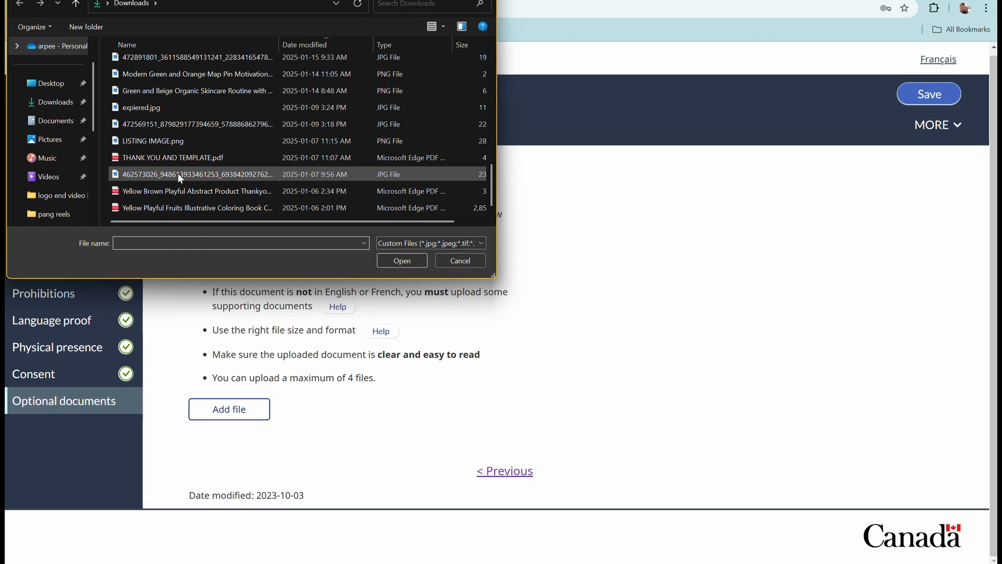
left_click(174, 158)
left_click(405, 260)
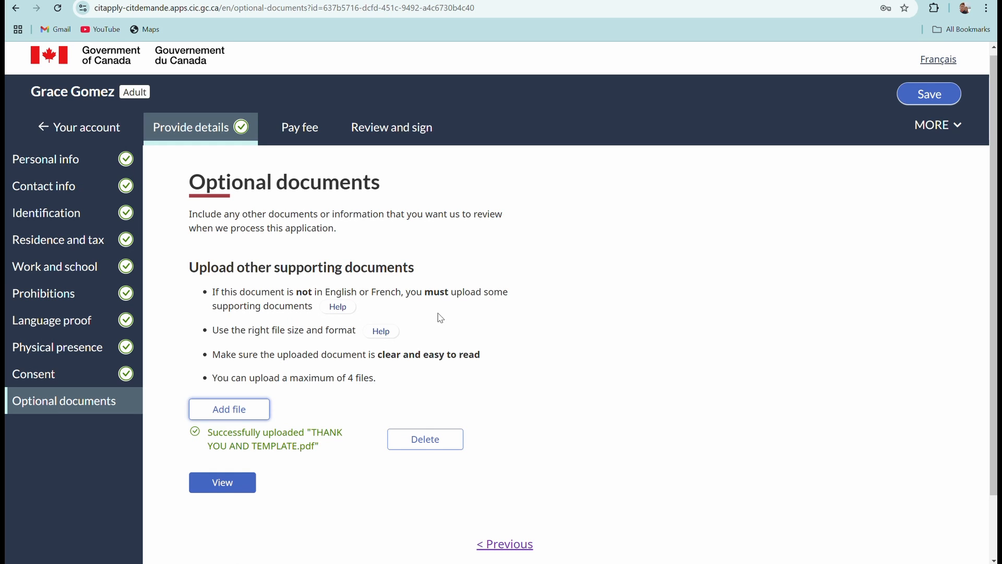
scroll(517, 356, "down", 2)
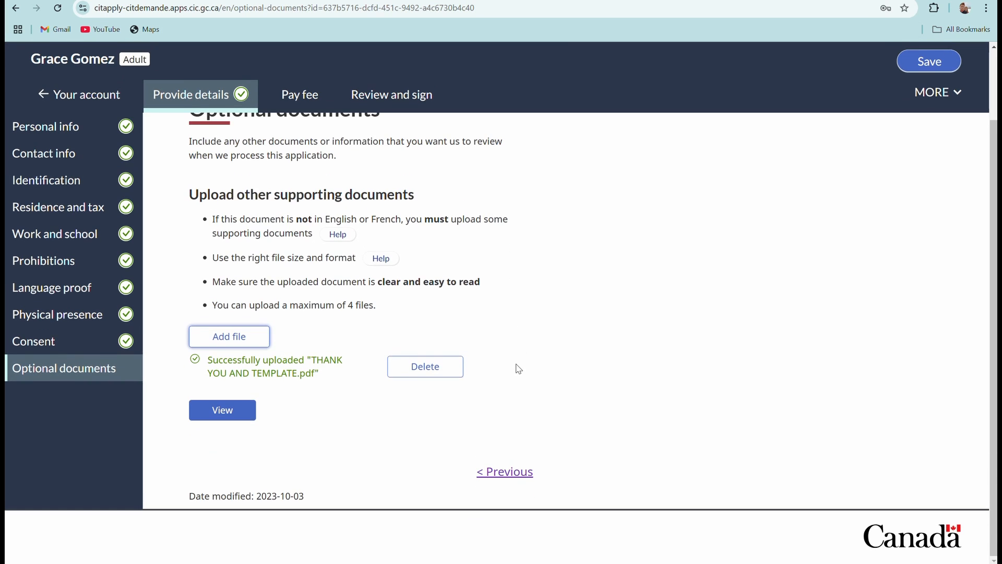
scroll(519, 368, "up", 2)
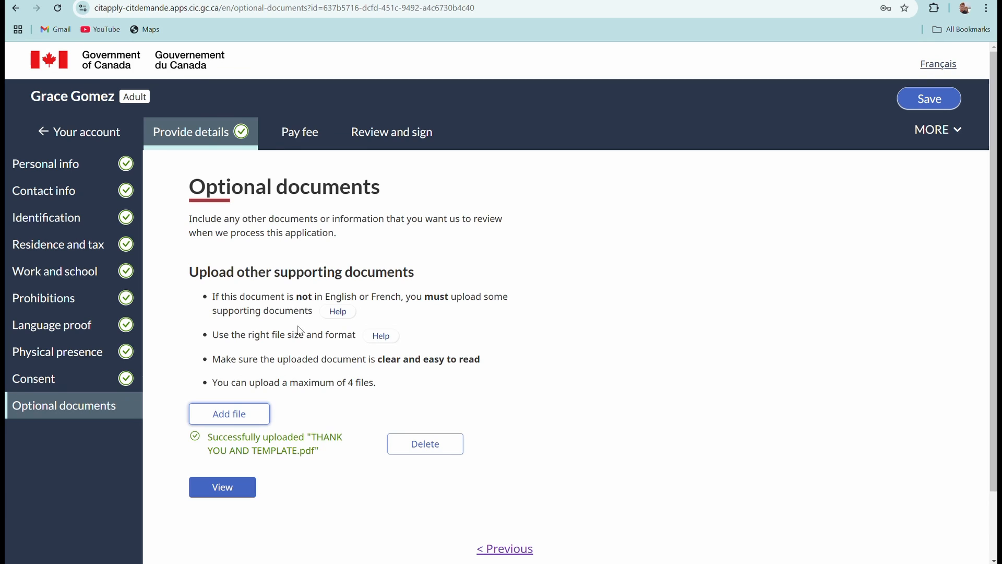
scroll(300, 329, "down", 2)
scroll(340, 316, "up", 2)
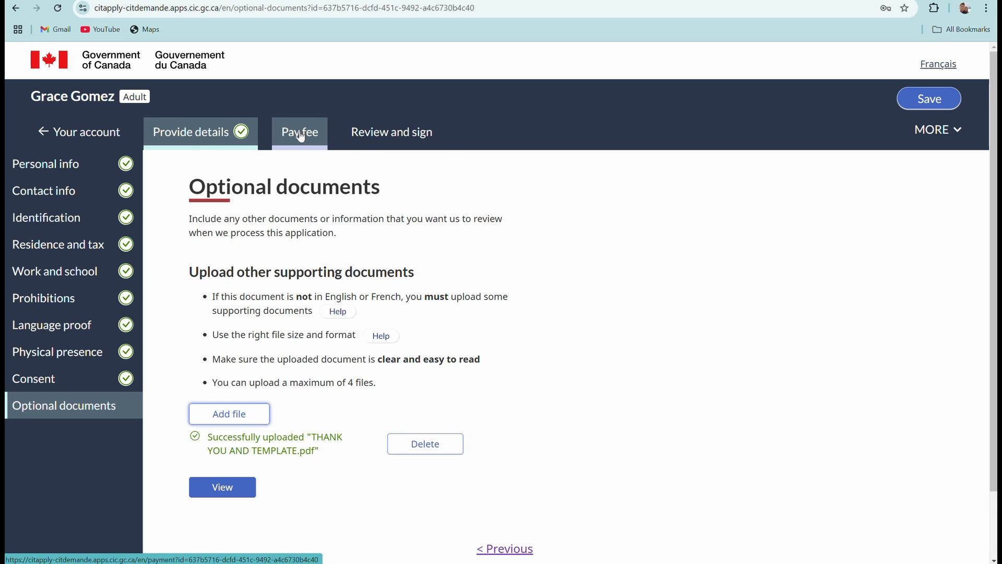
scroll(311, 364, "down", 2)
scroll(312, 189, "up", 2)
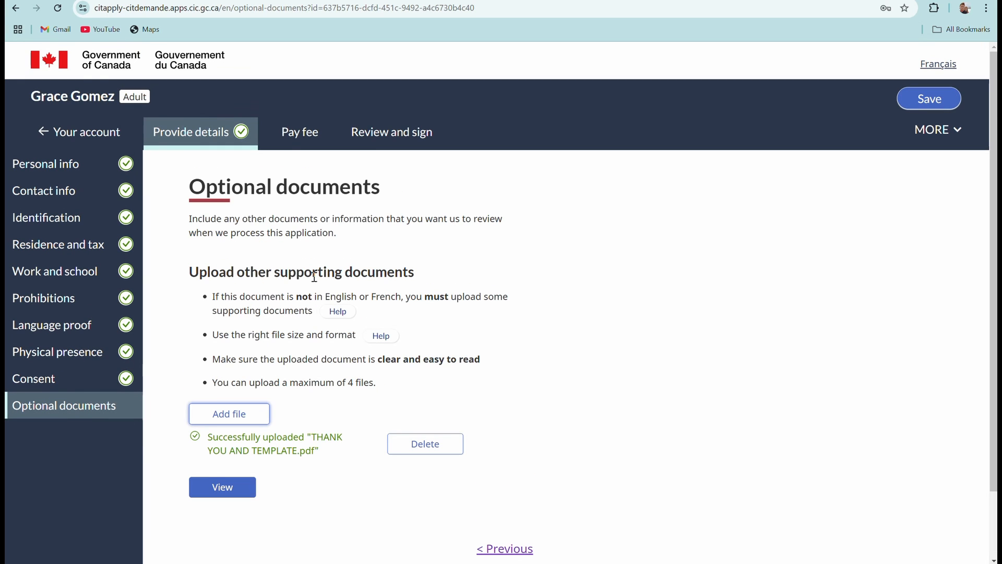
Go to the Pay fee step and open the 'Pay the application fee online' page.
left_click(301, 137)
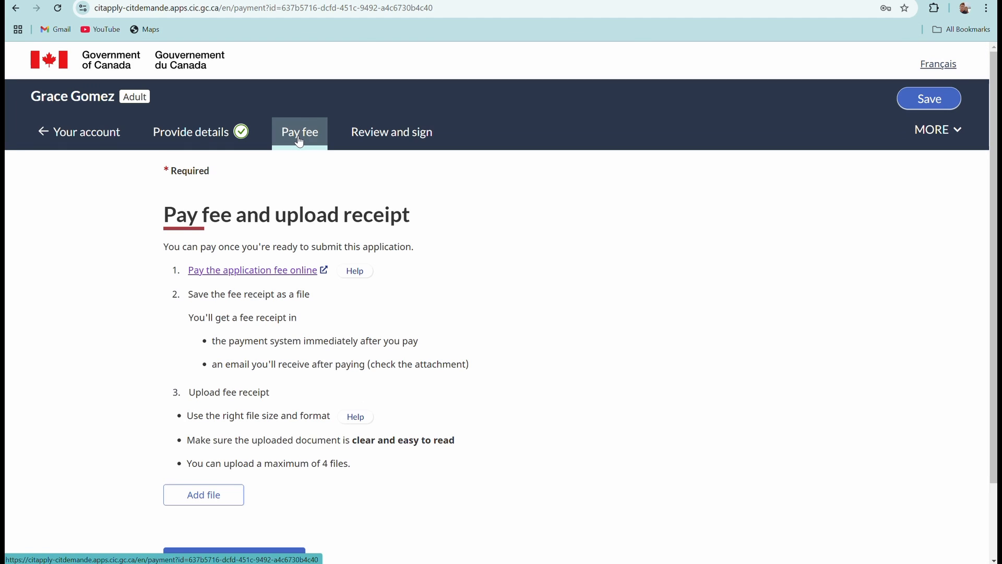
scroll(277, 295, "down", 2)
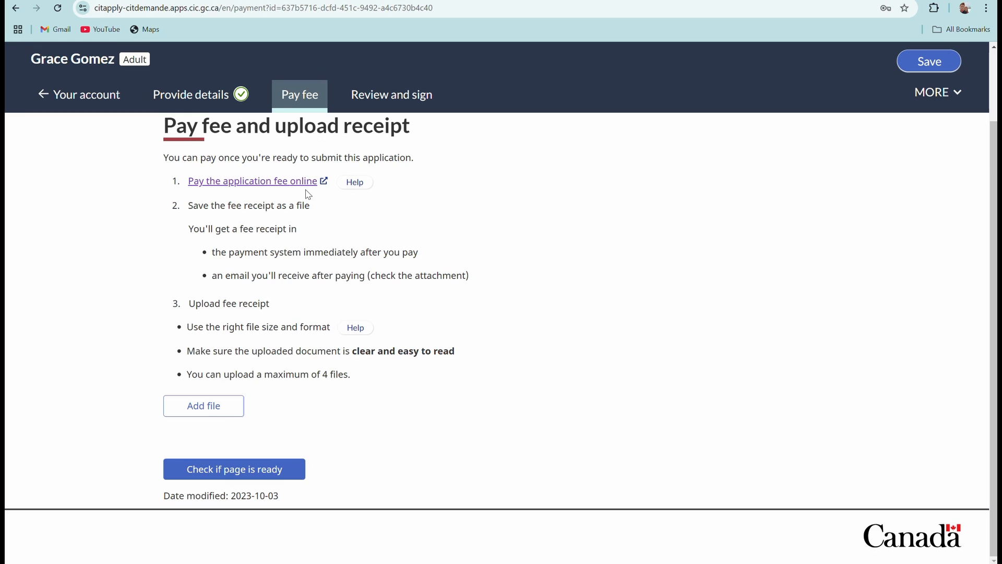
left_click(251, 183)
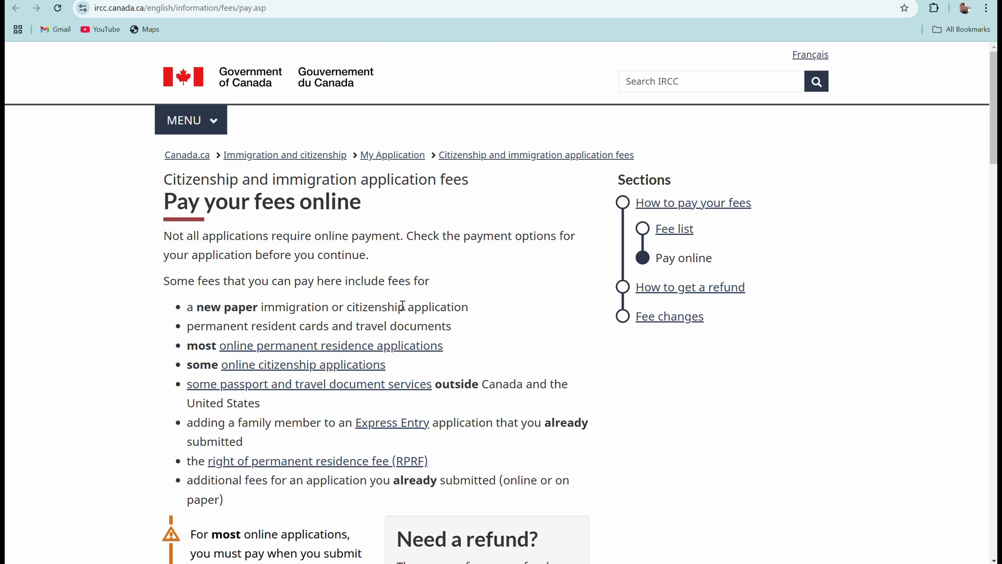
In Option 2, select Citizenship as the application type and continue to its fee list.
scroll(340, 340, "down", 1)
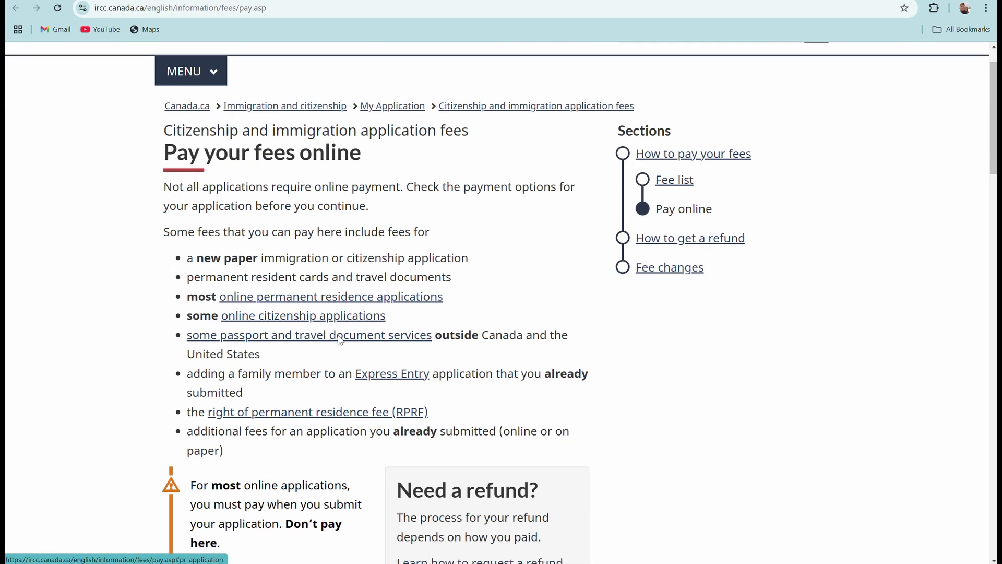
scroll(326, 350, "down", 8)
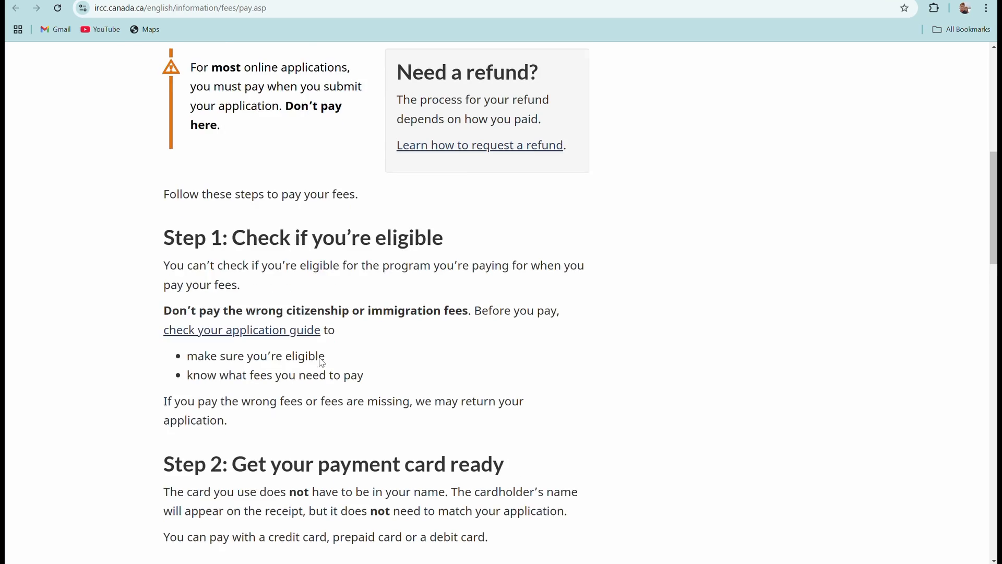
scroll(318, 360, "down", 2)
scroll(414, 208, "up", 9)
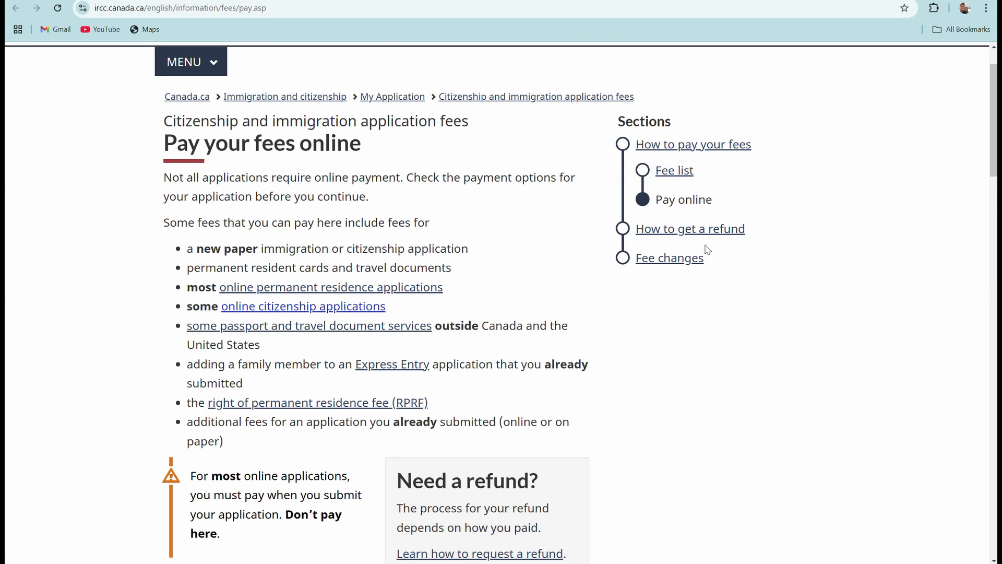
scroll(477, 291, "down", 3)
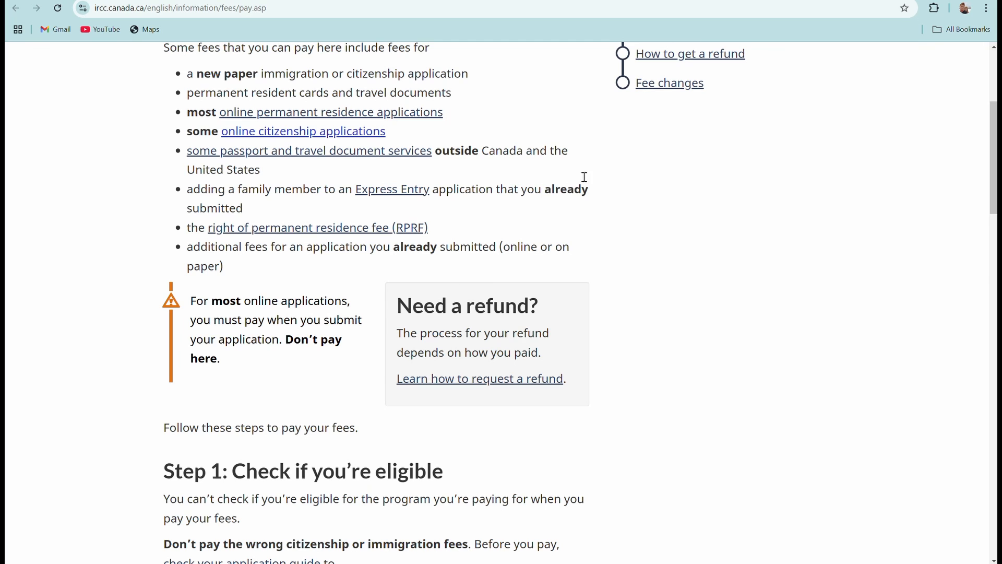
scroll(368, 235, "down", 2)
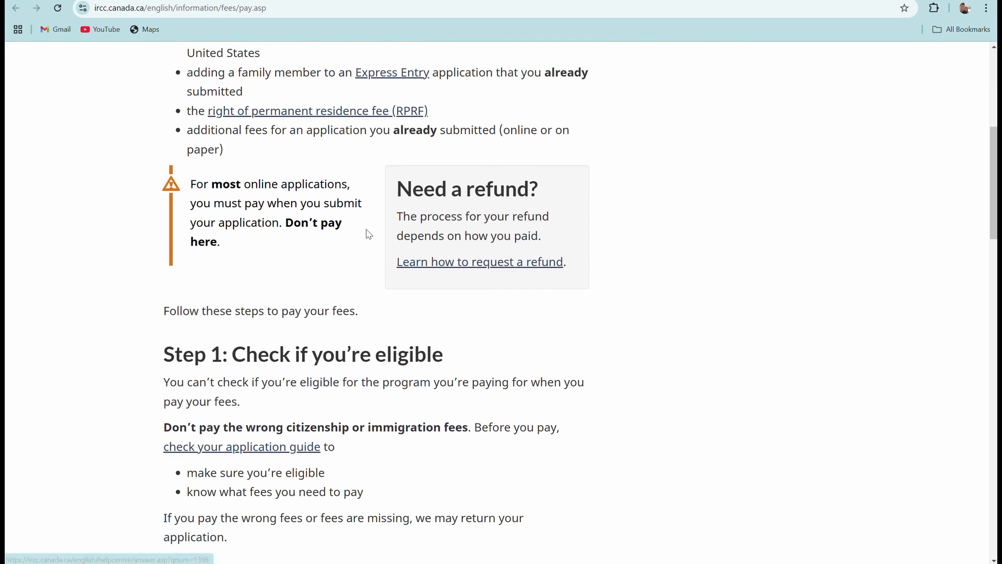
scroll(369, 234, "down", 10)
left_click(574, 290)
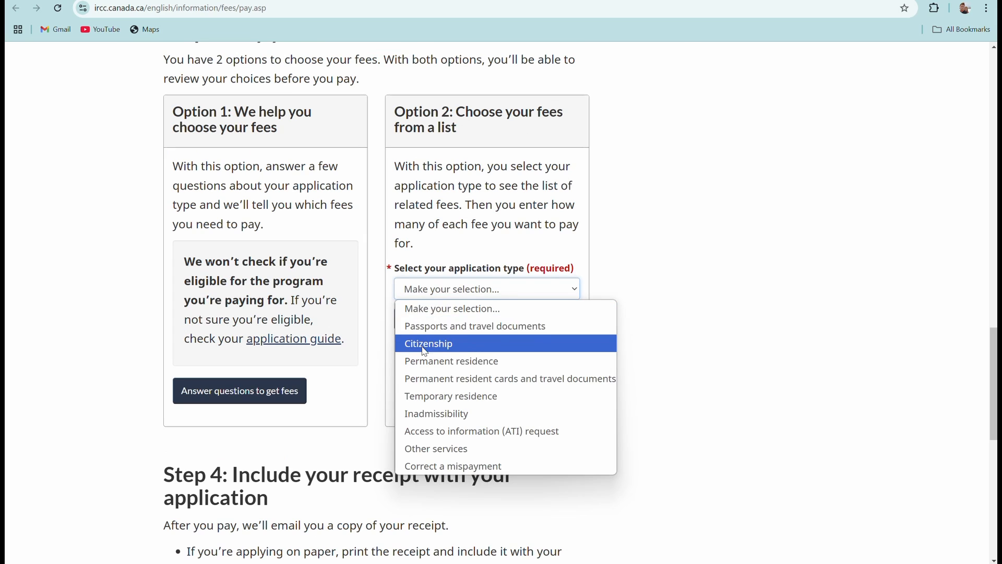
left_click(499, 345)
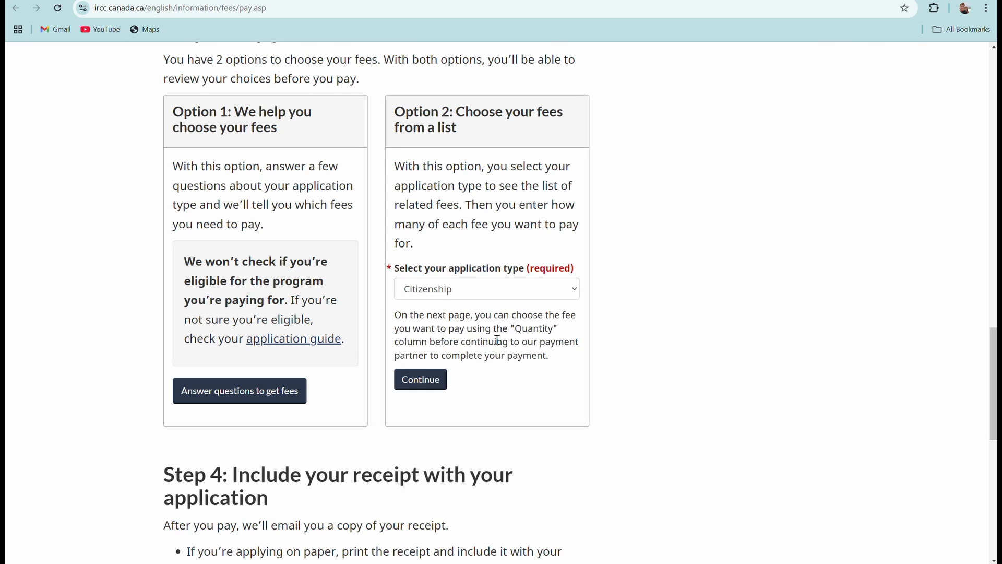
left_click(414, 384)
scroll(475, 327, "down", 2)
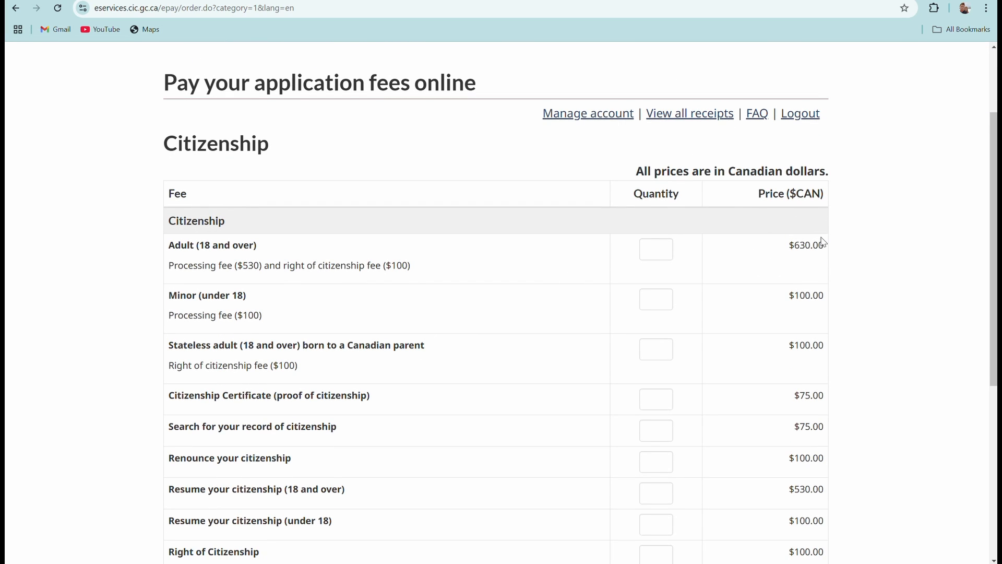
Set the Adult (18 and over) fee quantity to 1, then return to the portal's fee tab.
left_click(659, 249)
left_click(665, 280)
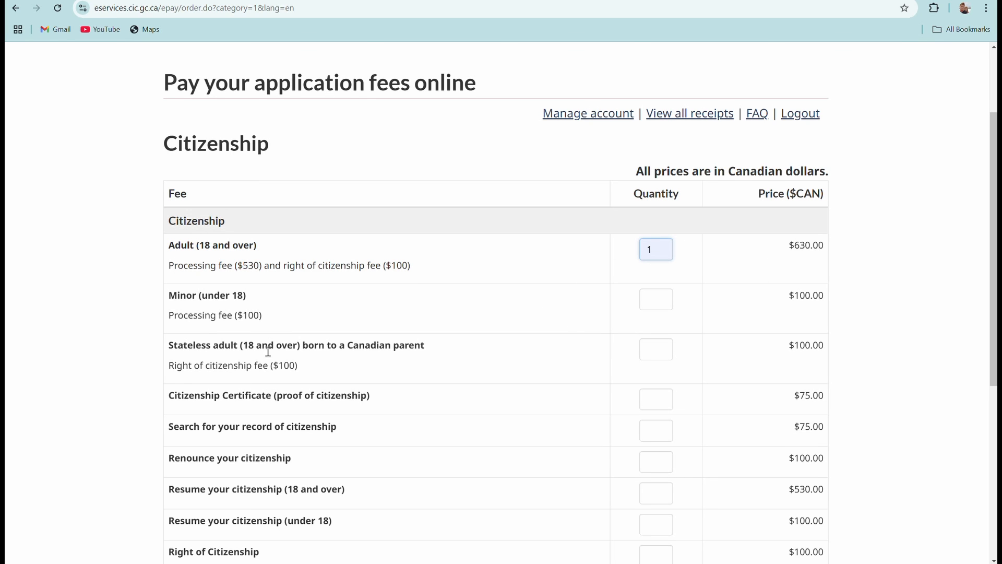
scroll(328, 365, "down", 3)
scroll(328, 365, "down", 1)
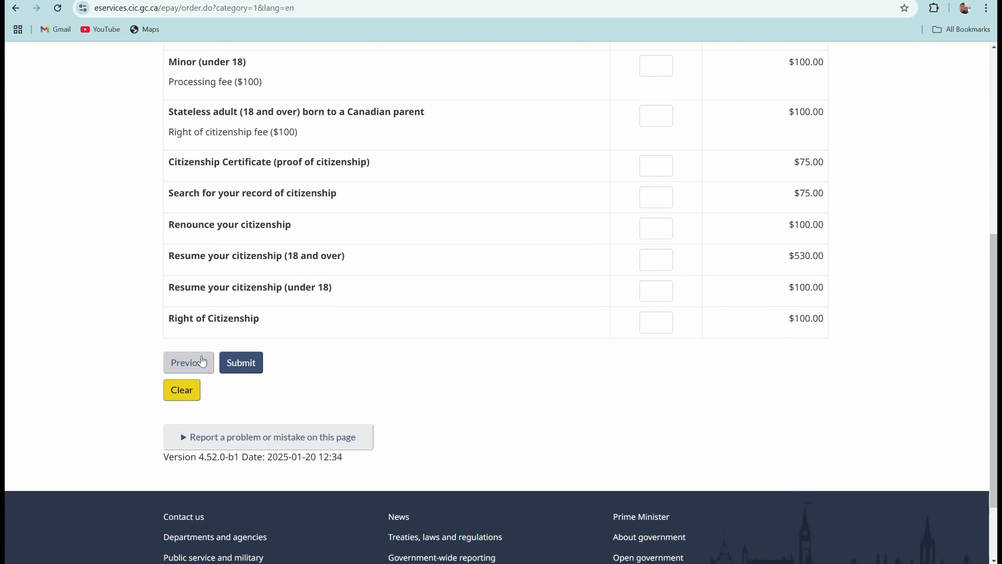
scroll(399, 324, "up", 3)
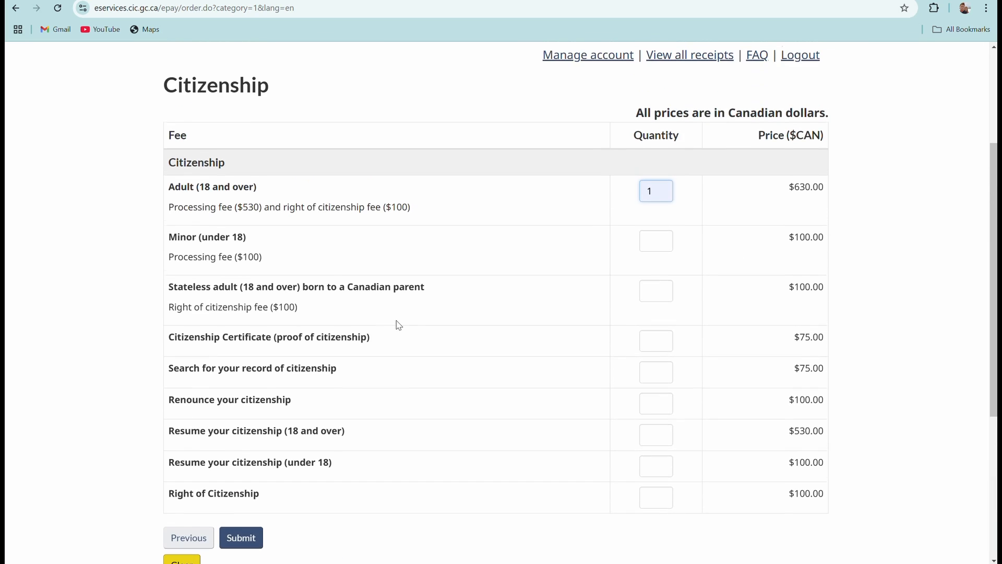
scroll(577, 313, "up", 2)
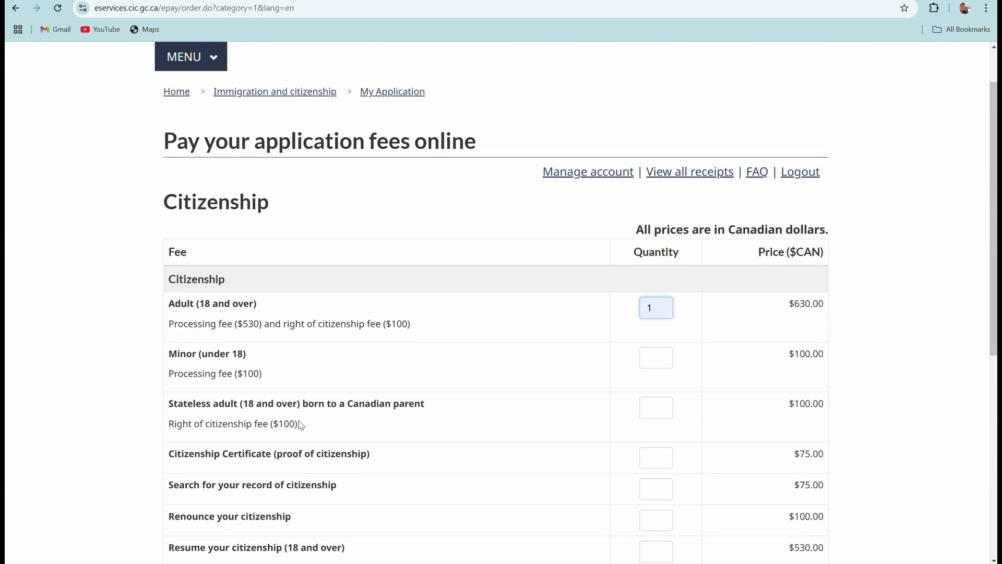
scroll(314, 417, "down", 3)
scroll(464, 348, "up", 1)
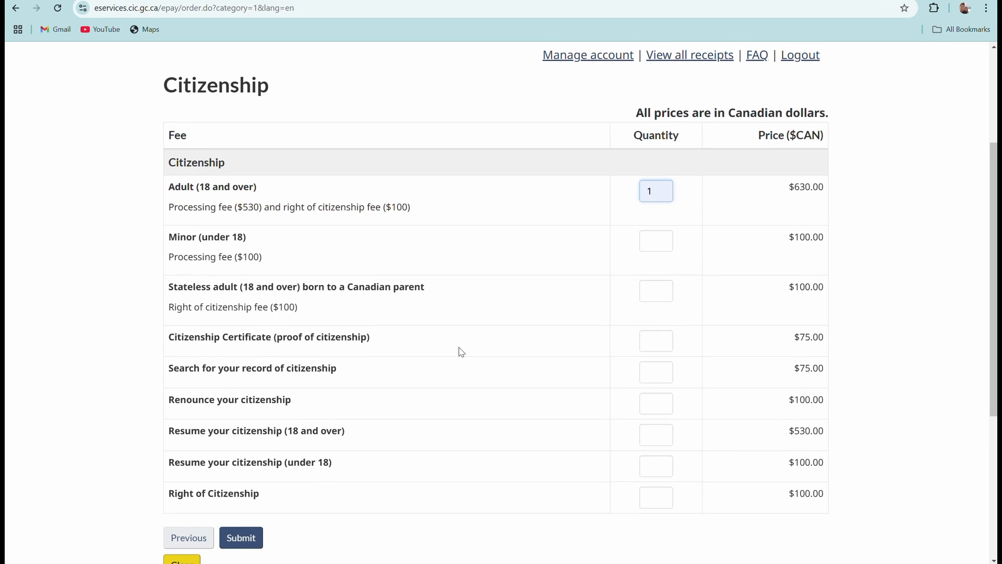
scroll(461, 351, "up", 3)
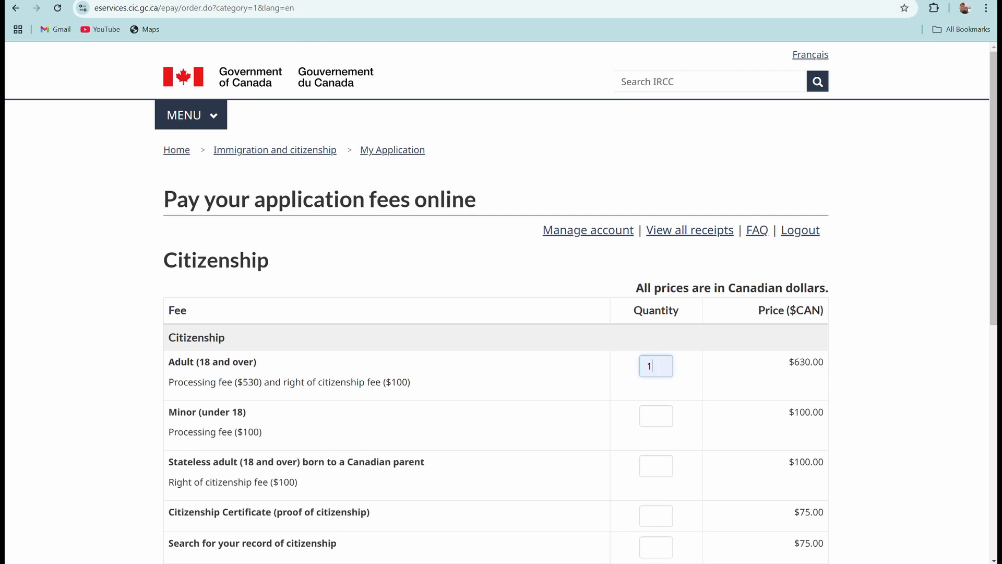
left_click(214, 0)
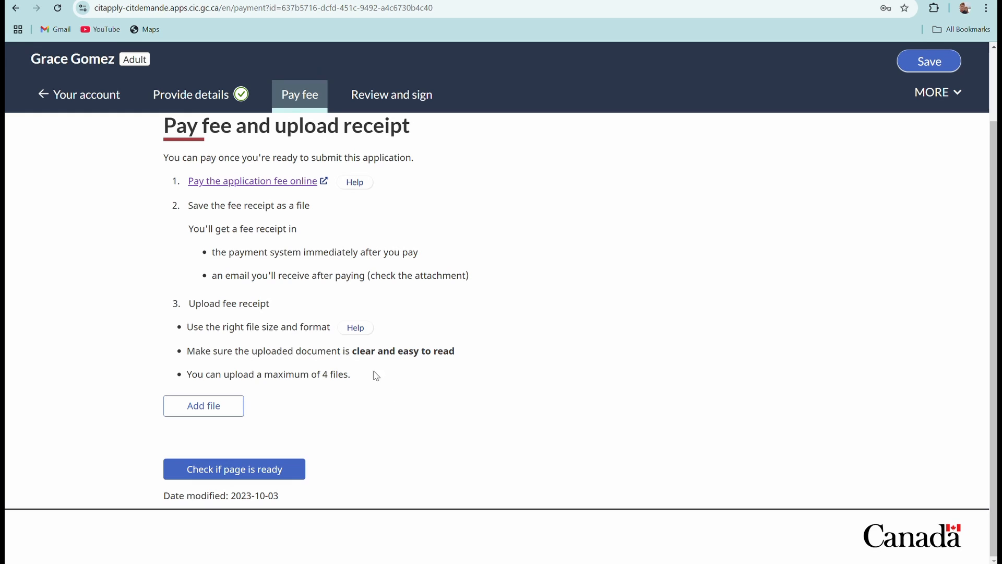
Upload THANK YOU AND TEMPLATE.pdf from Downloads as the fee payment receipt.
left_click(213, 407)
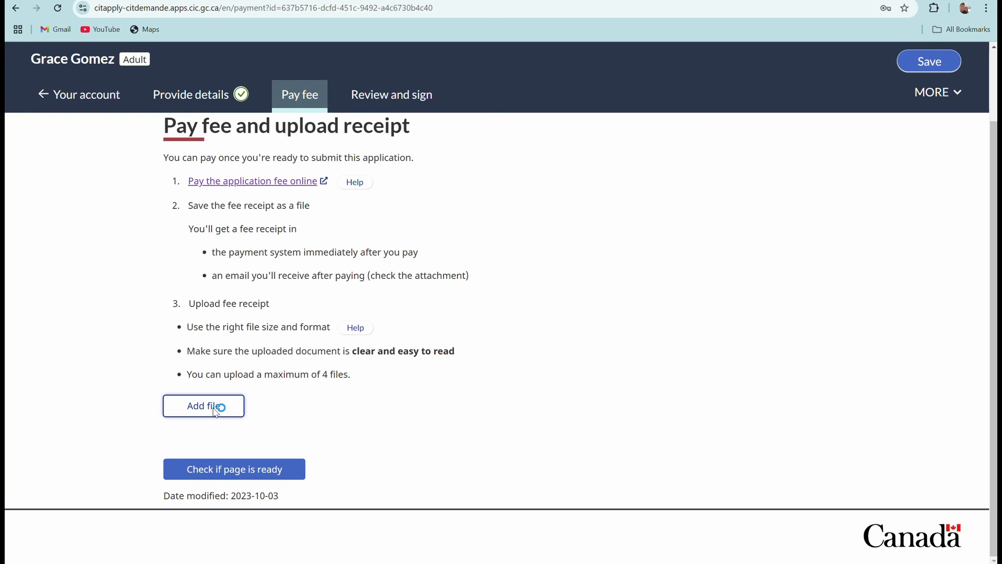
scroll(177, 184, "down", 10)
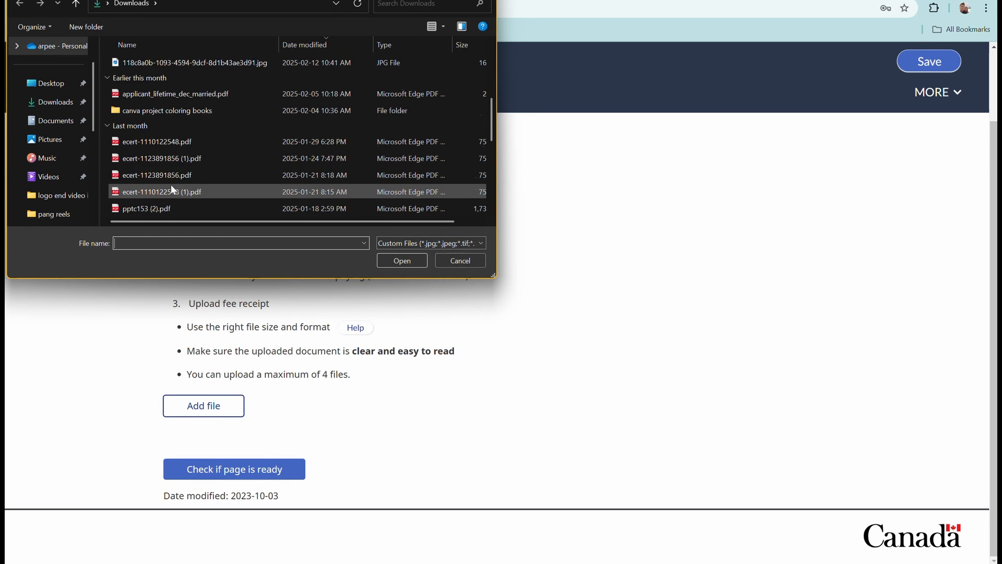
scroll(172, 191, "down", 2)
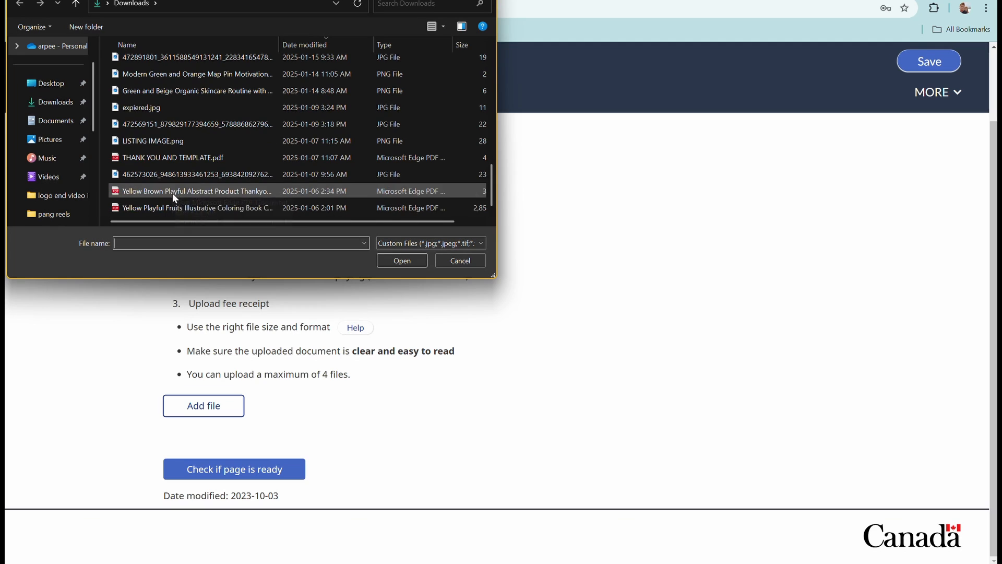
left_click(168, 157)
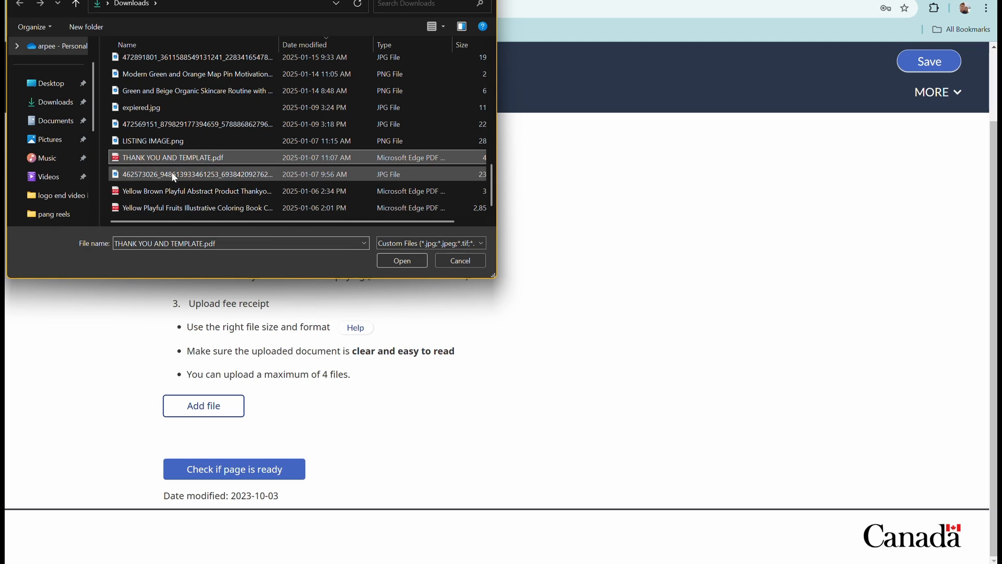
left_click(400, 261)
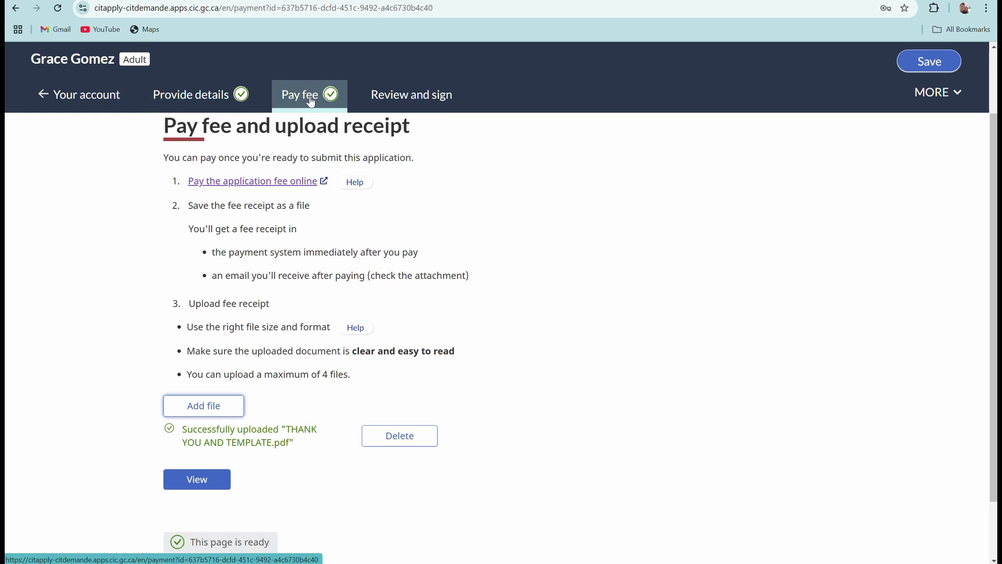
scroll(339, 393, "down", 3)
scroll(322, 394, "up", 5)
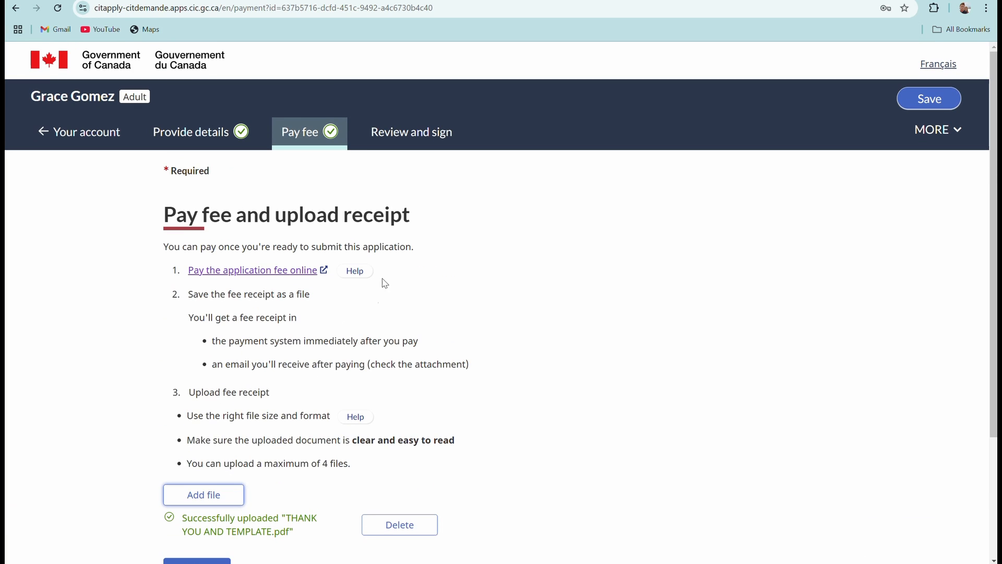
Check that all ten sections are Ready under Review and sign, then continue to signing.
left_click(429, 142)
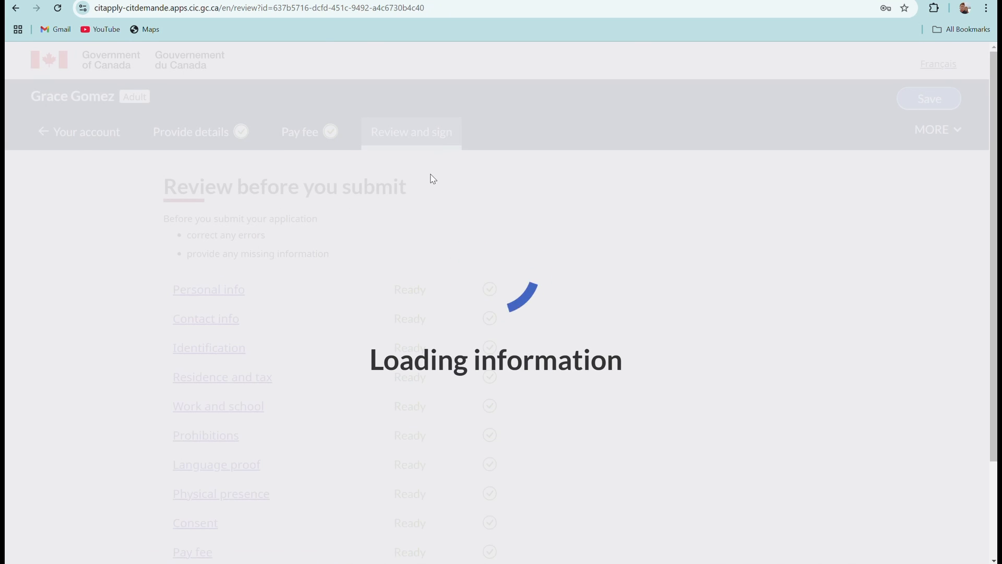
scroll(385, 361, "down", 3)
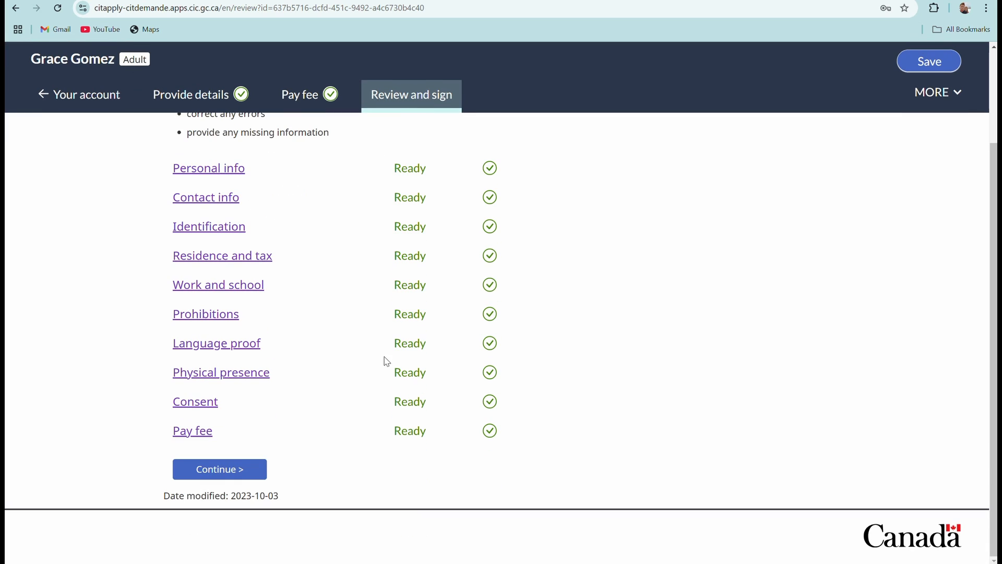
left_click(211, 473)
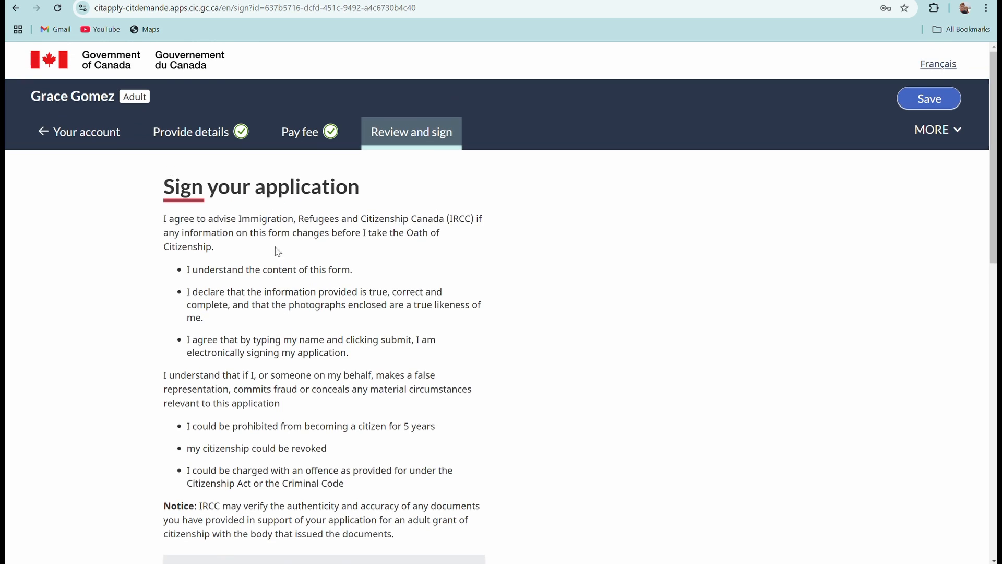
Enter the applicant's family name and given name on the signature form.
scroll(336, 261, "down", 7)
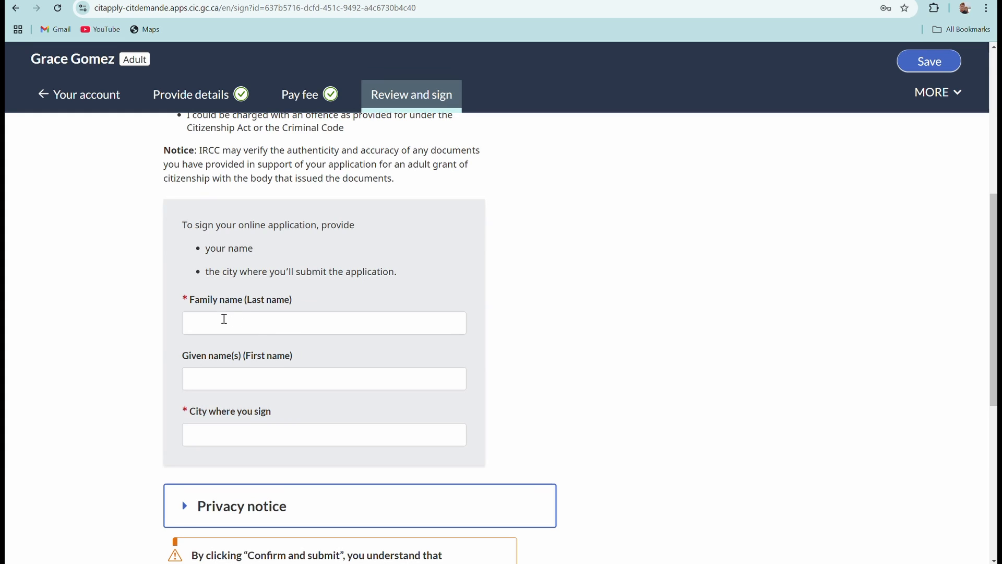
left_click(228, 321)
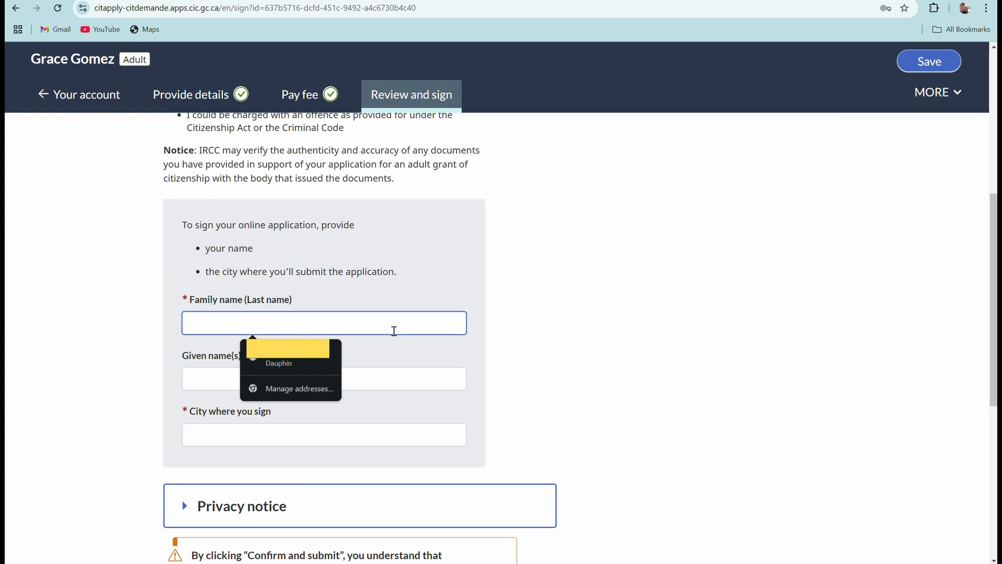
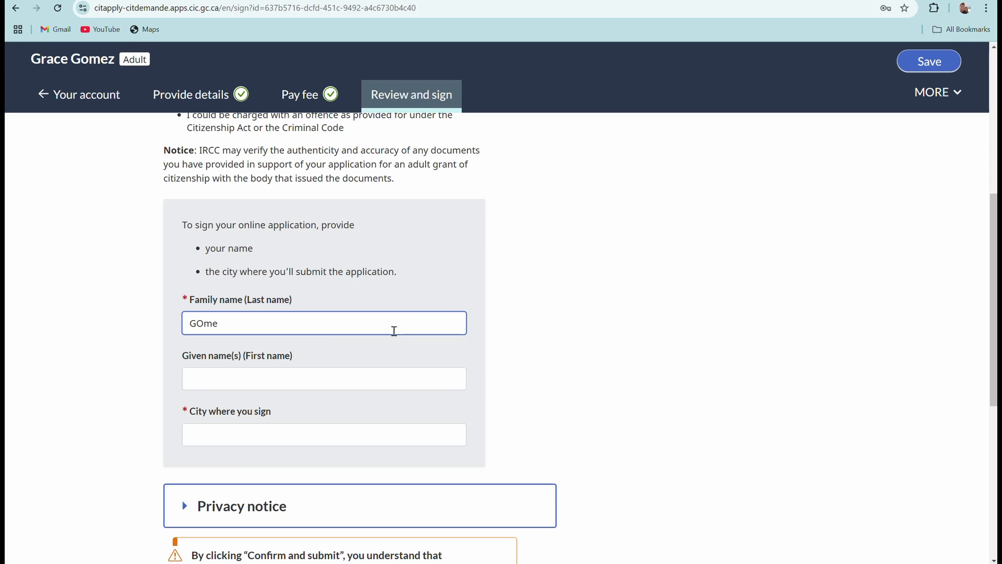
left_click(356, 375)
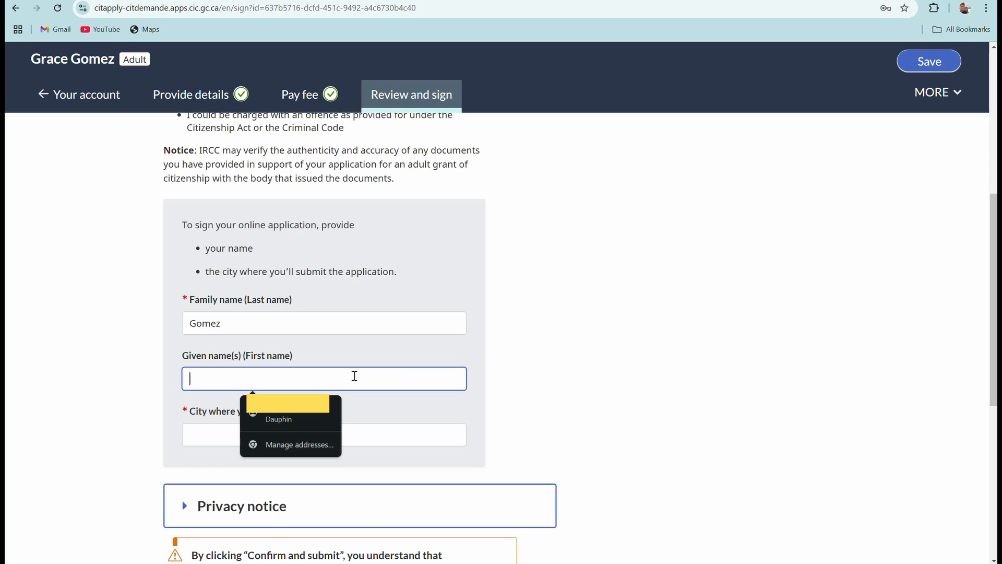
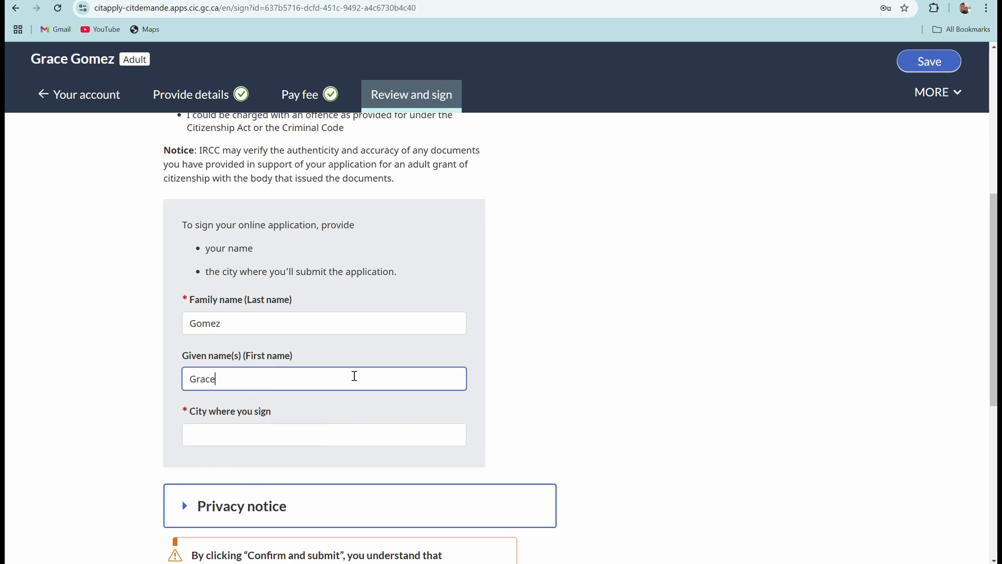
Fill the signing city from the saved autofill suggestion and sign the application.
left_click(229, 433)
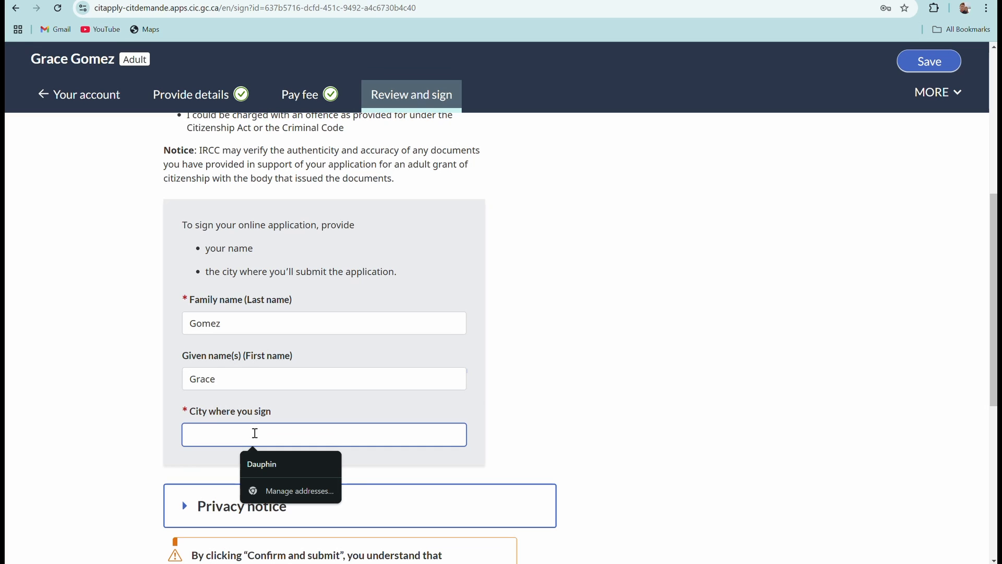
left_click(277, 459)
scroll(306, 367, "down", 3)
scroll(306, 372, "down", 3)
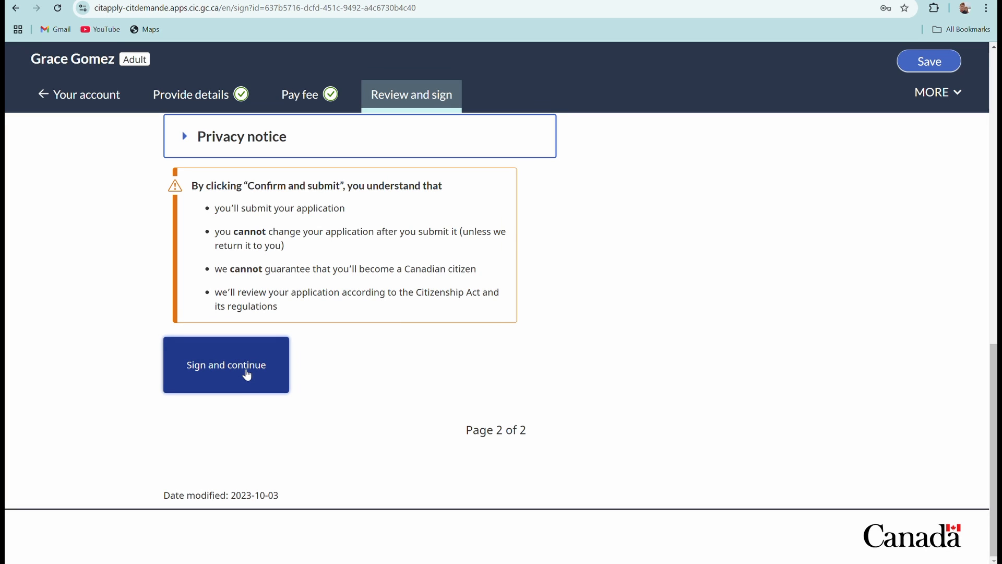
left_click(248, 375)
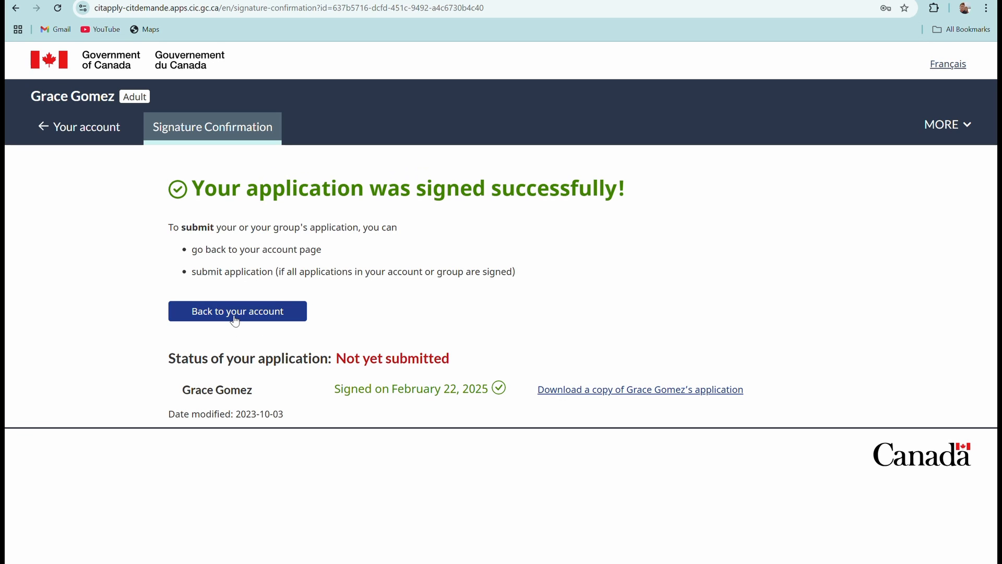
Leave the Signature Confirmation page and return to Your account.
left_click(233, 317)
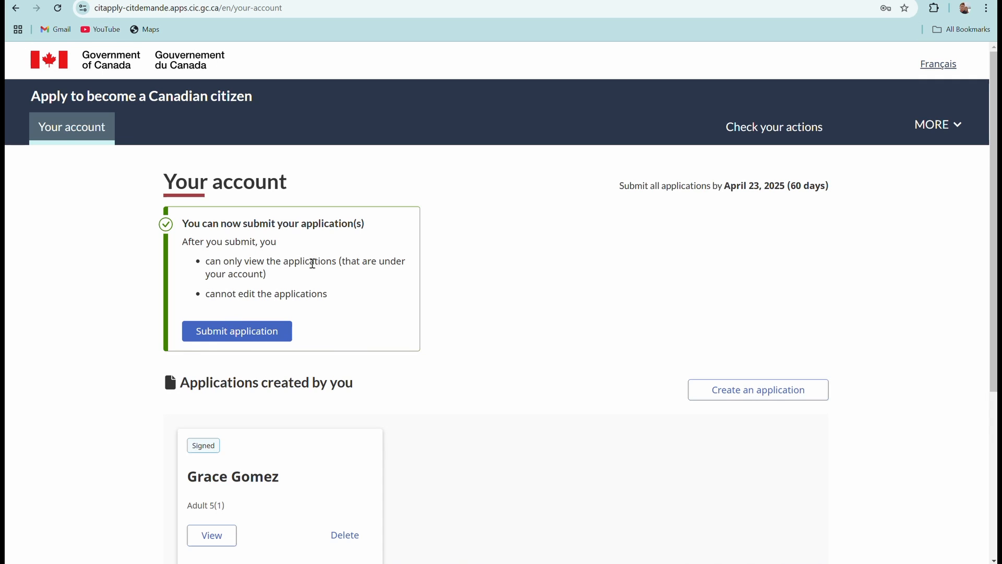
scroll(384, 318, "down", 3)
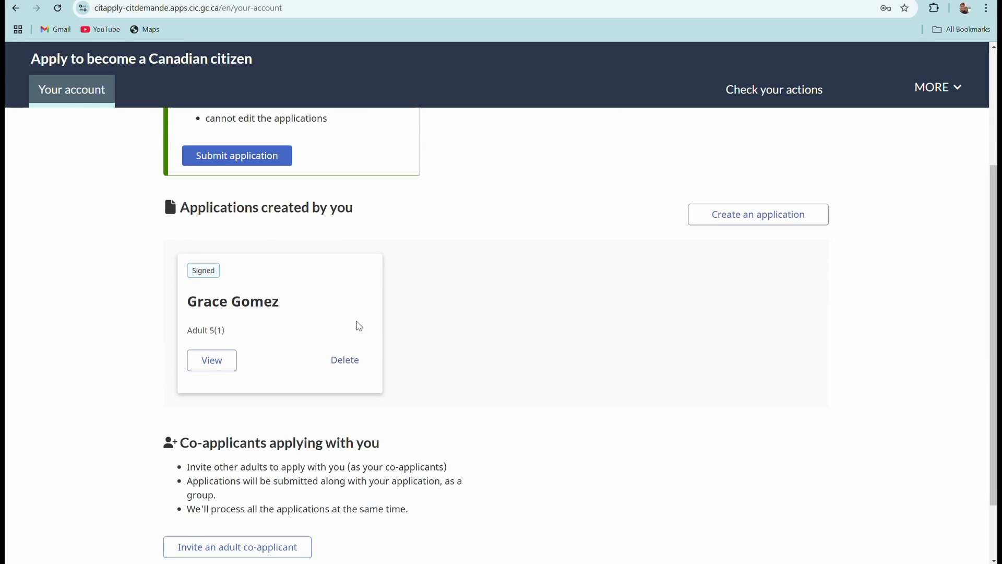
scroll(444, 313, "down", 2)
scroll(410, 332, "up", 4)
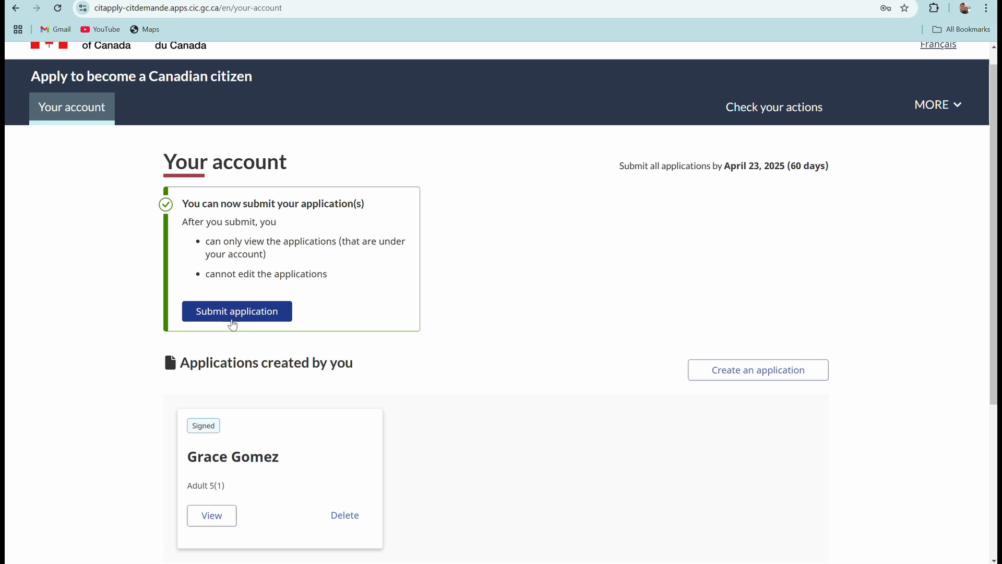
scroll(412, 282, "down", 4)
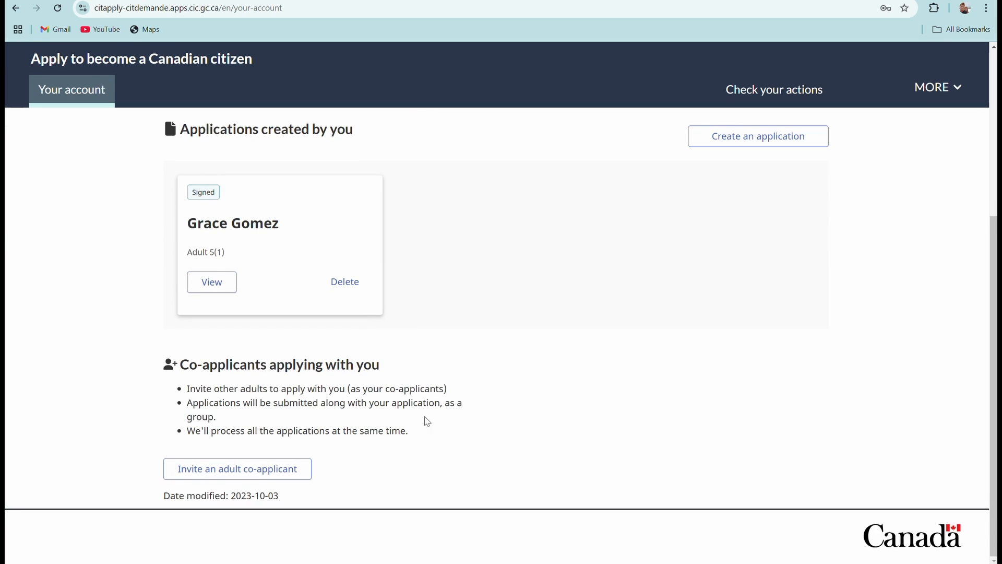
scroll(444, 412, "up", 4)
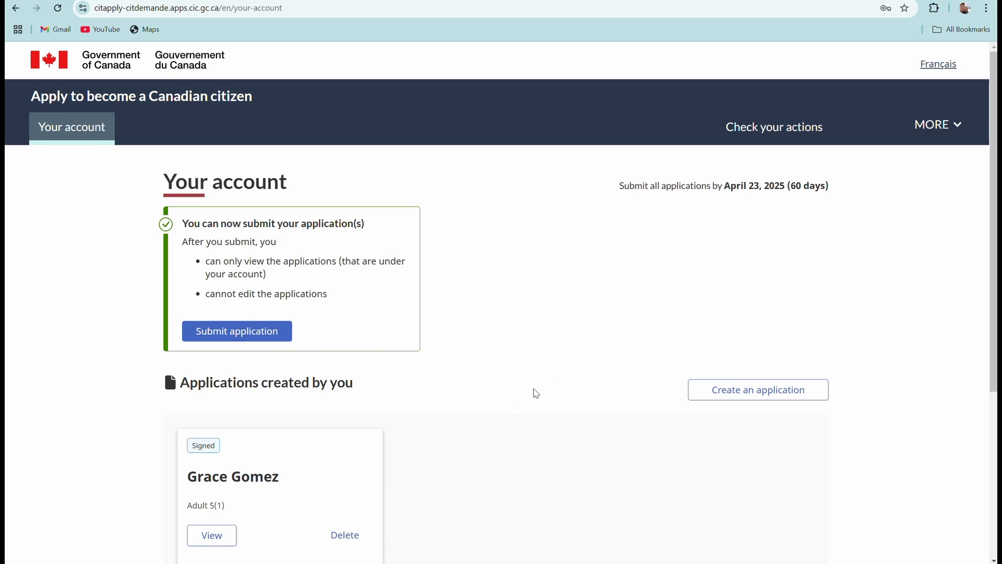
scroll(521, 399, "down", 3)
scroll(461, 381, "up", 3)
scroll(572, 316, "down", 2)
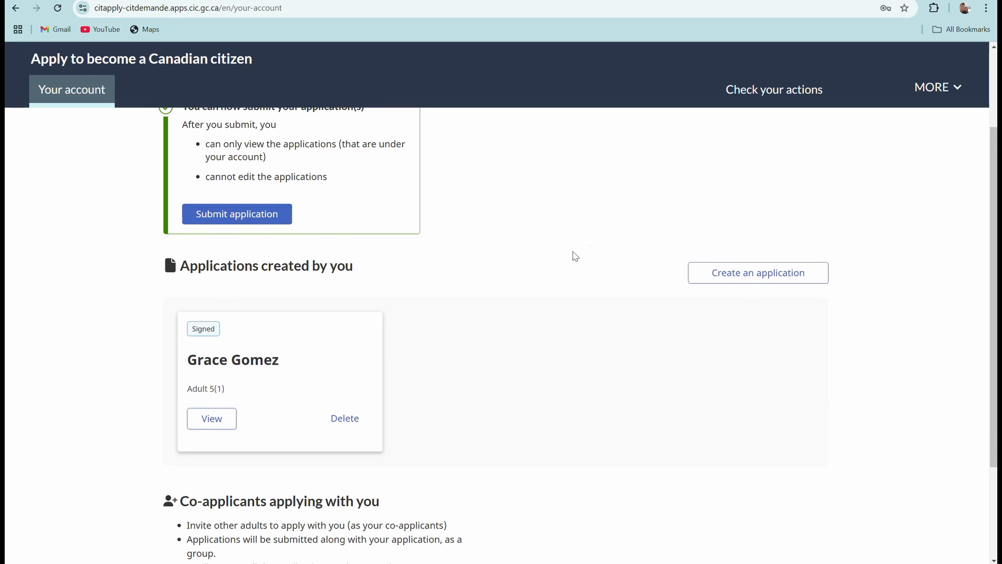
scroll(605, 266, "up", 2)
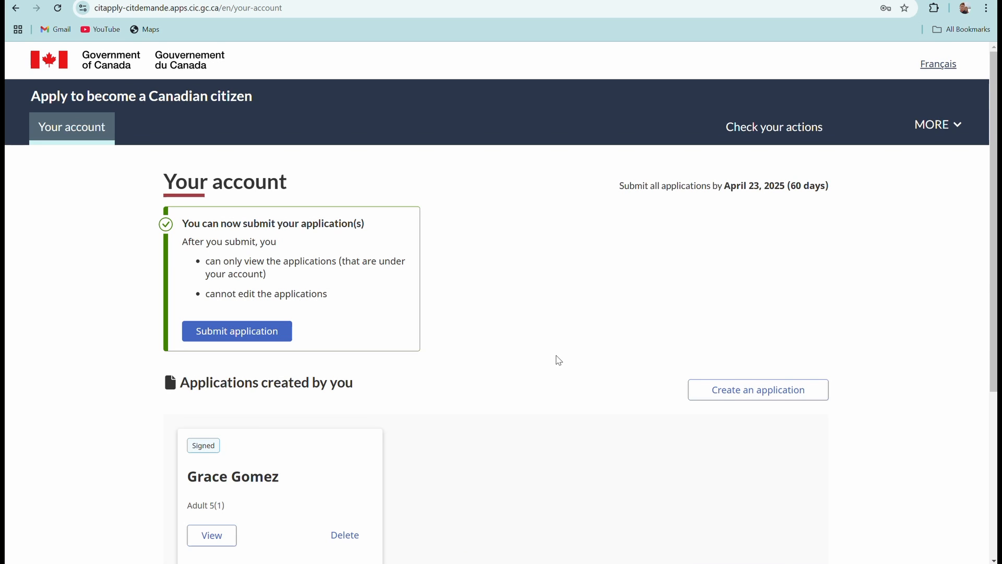
scroll(553, 358, "down", 2)
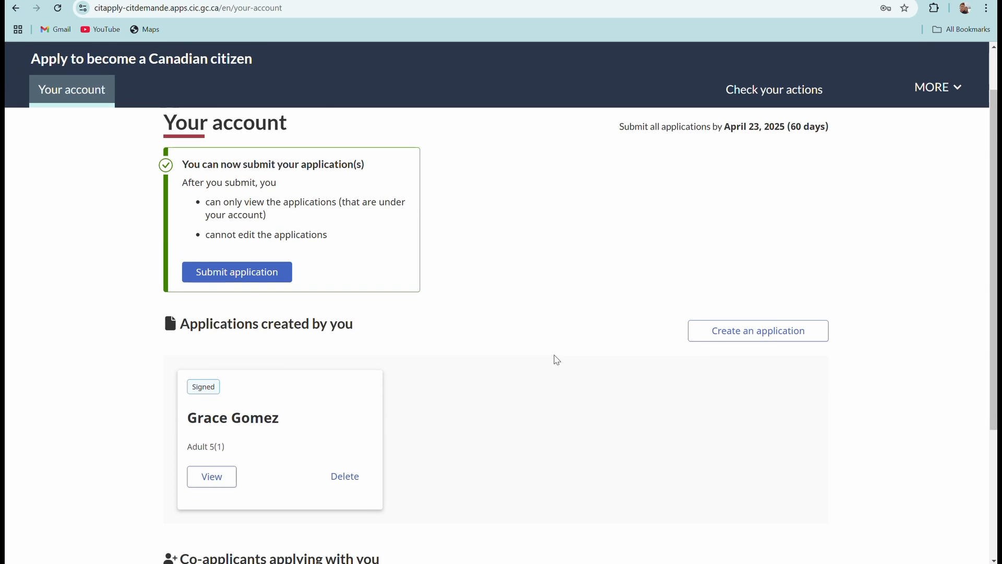
scroll(557, 355, "up", 2)
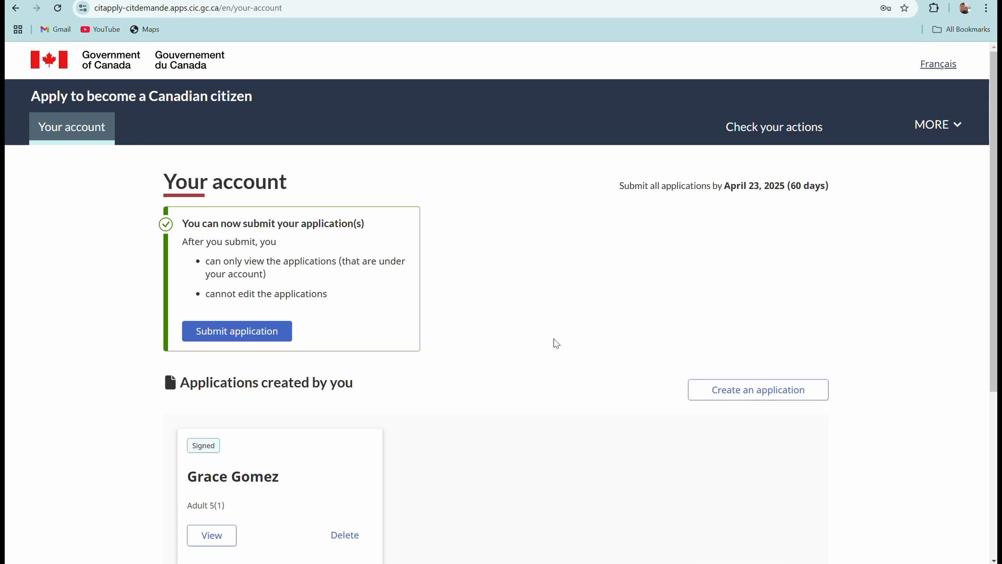
scroll(559, 345, "down", 1)
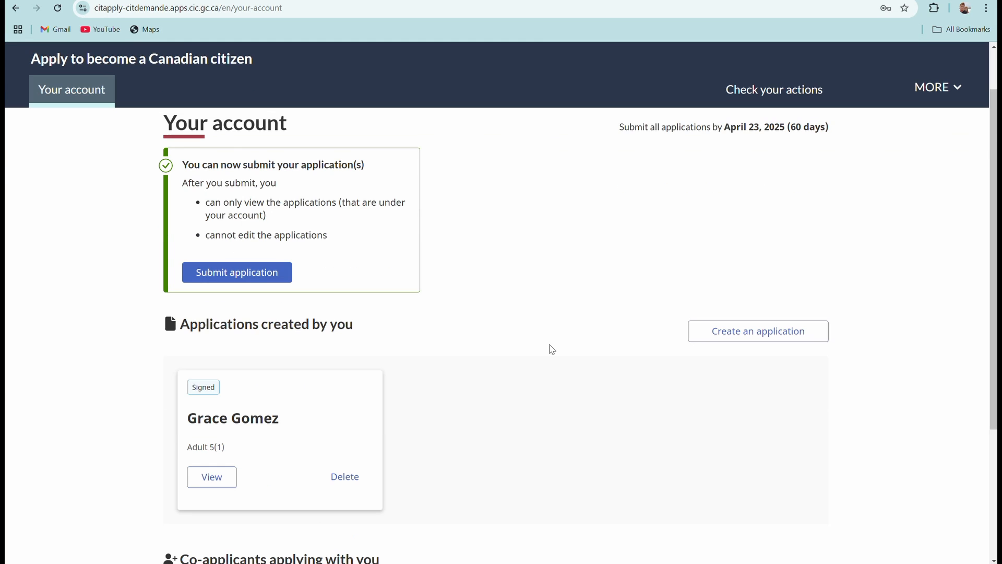